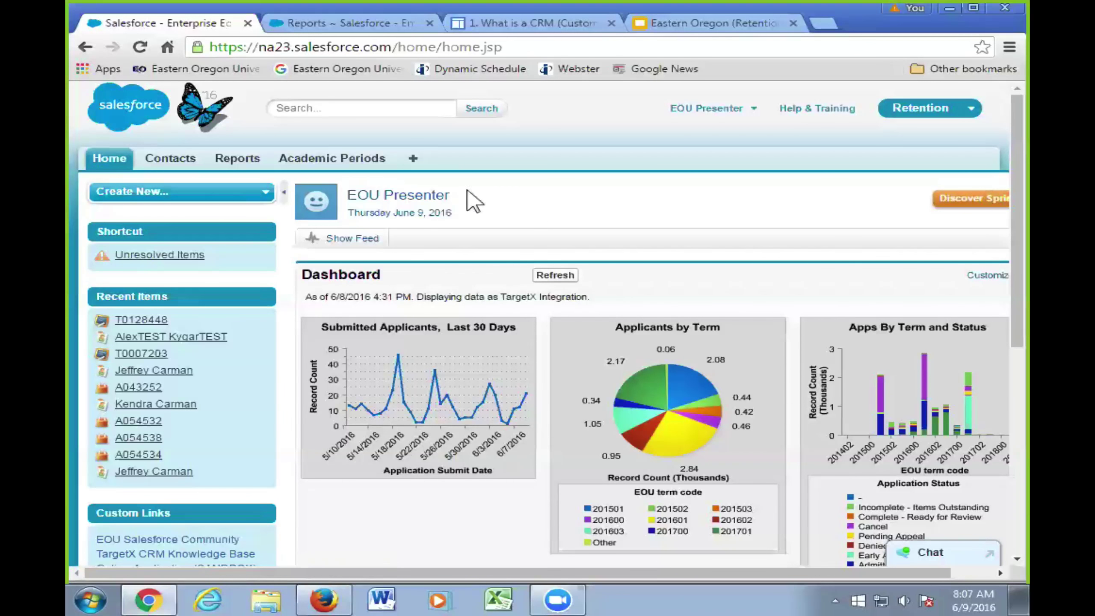
Step: Open the recently viewed test student's contact record and look through its details down to the advising records
left_click(214, 337)
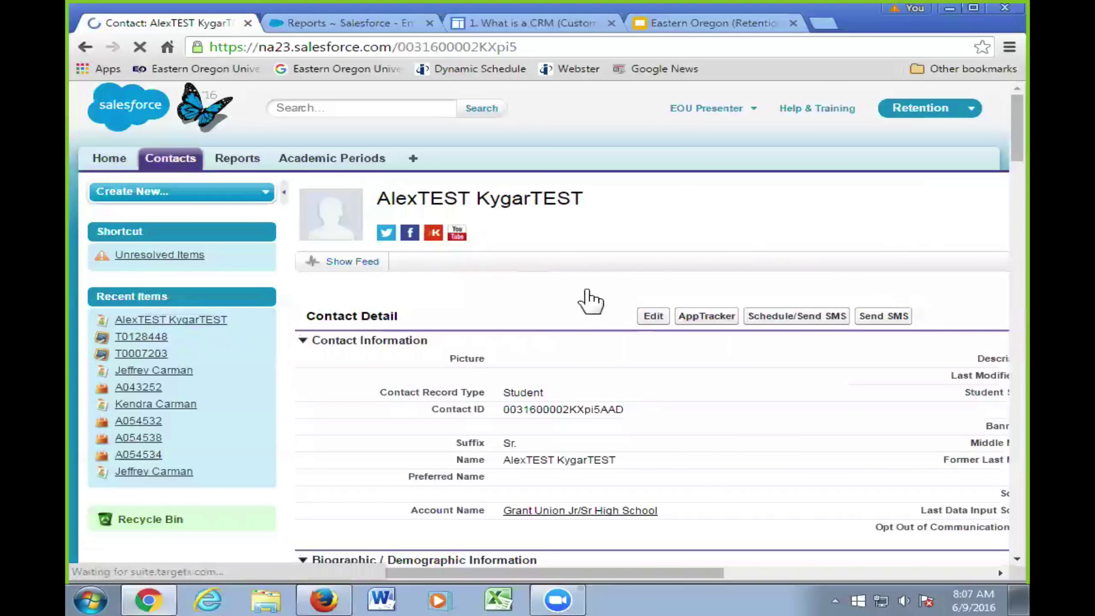
scroll(591, 369, "down", 15)
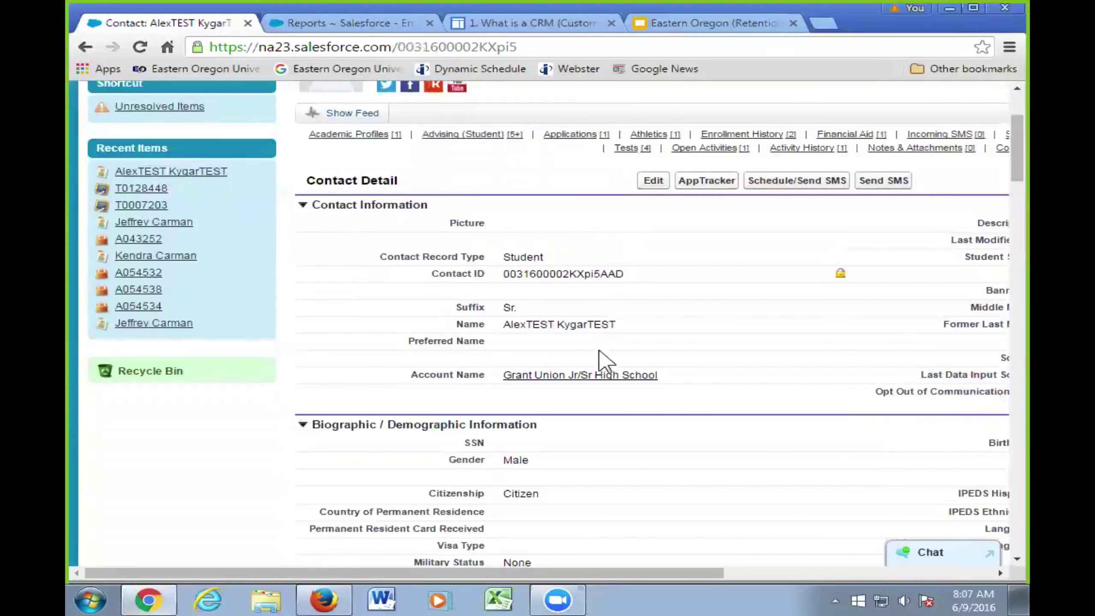
scroll(605, 342, "down", 10)
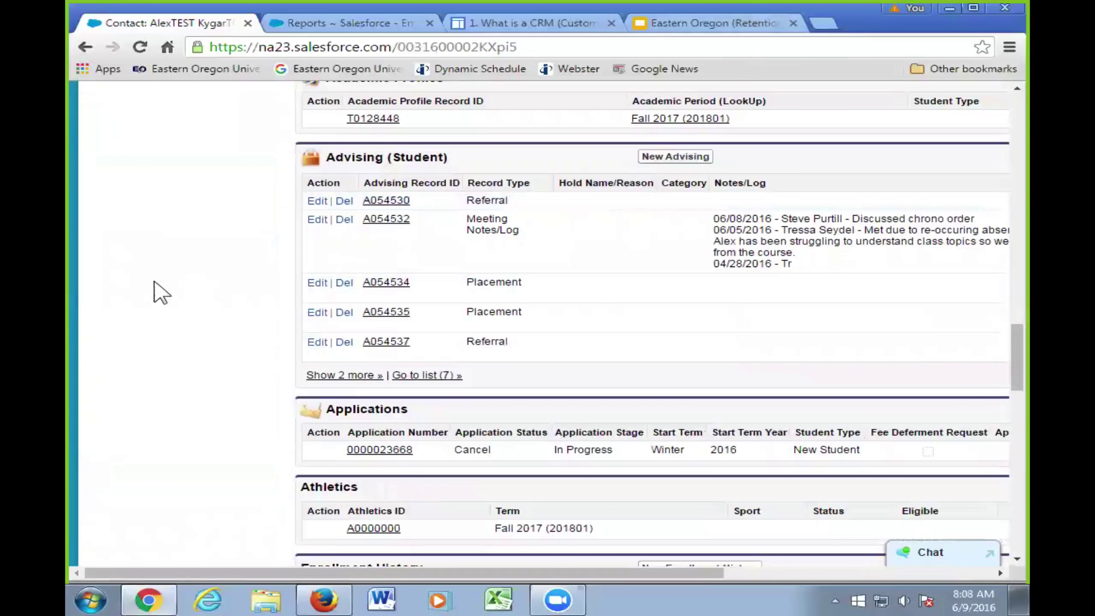
Step: Switch to the Google Slides training deck and display slide 23 on Academic Profiles
key("ctrl+4")
left_click(181, 253)
scroll(190, 276, "up", 3)
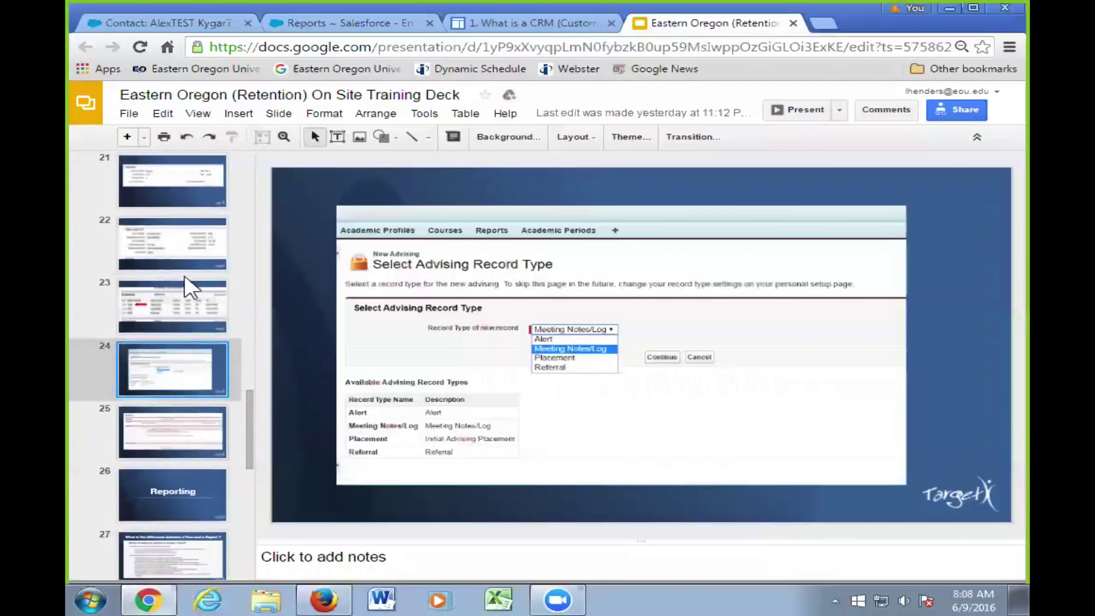
left_click(190, 293)
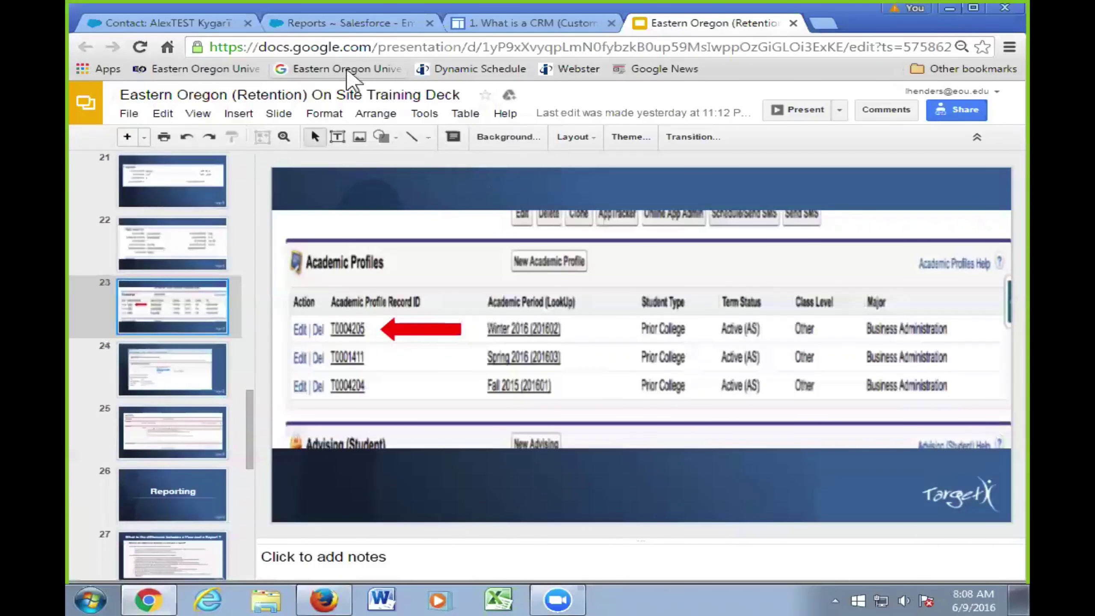
Step: Return to the student's contact record in Salesforce and look through its related lists from advising to activity history
left_click(197, 27)
scroll(256, 264, "down", 6)
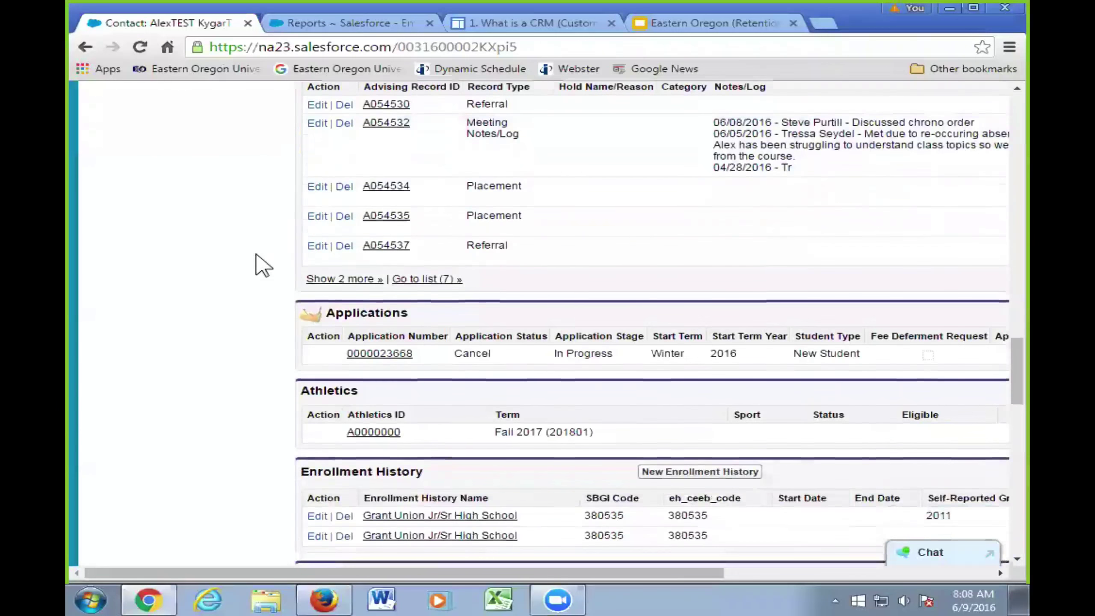
scroll(263, 265, "down", 15)
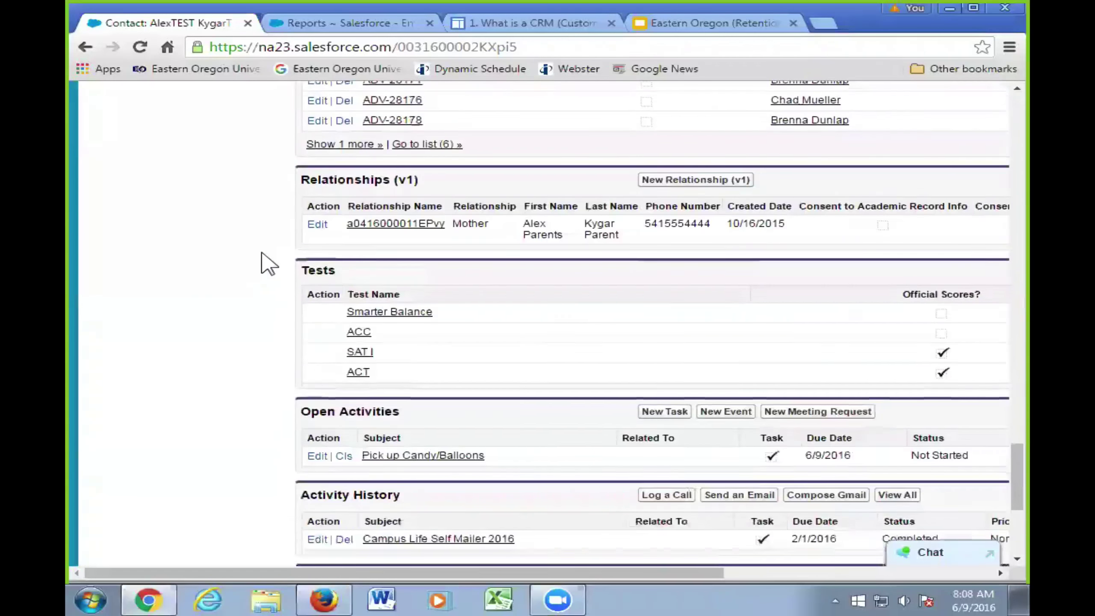
scroll(268, 263, "down", 2)
scroll(270, 262, "up", 15)
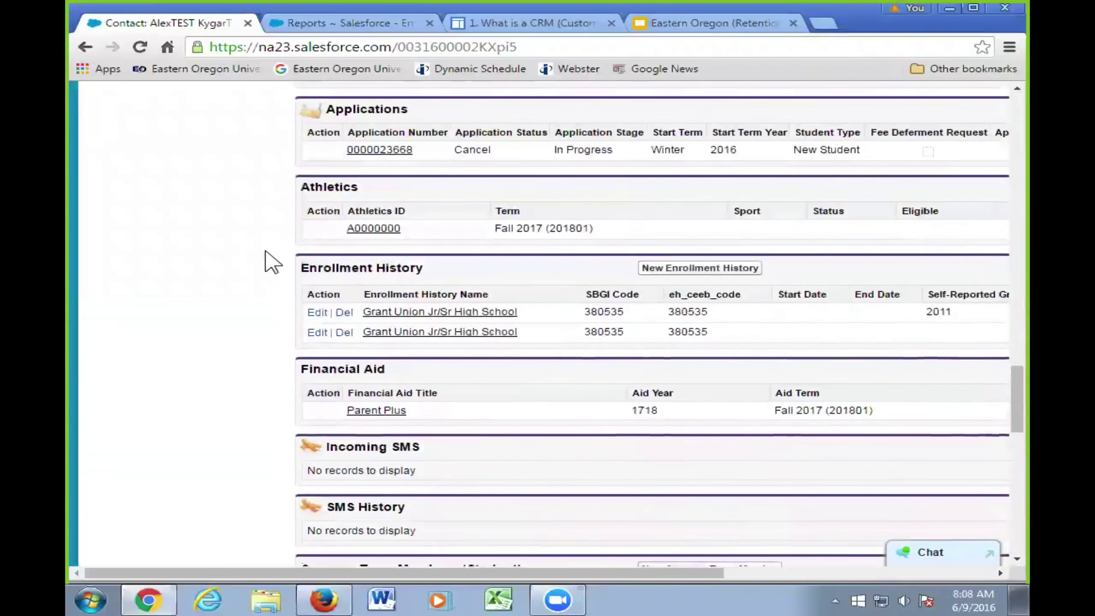
scroll(272, 261, "up", 5)
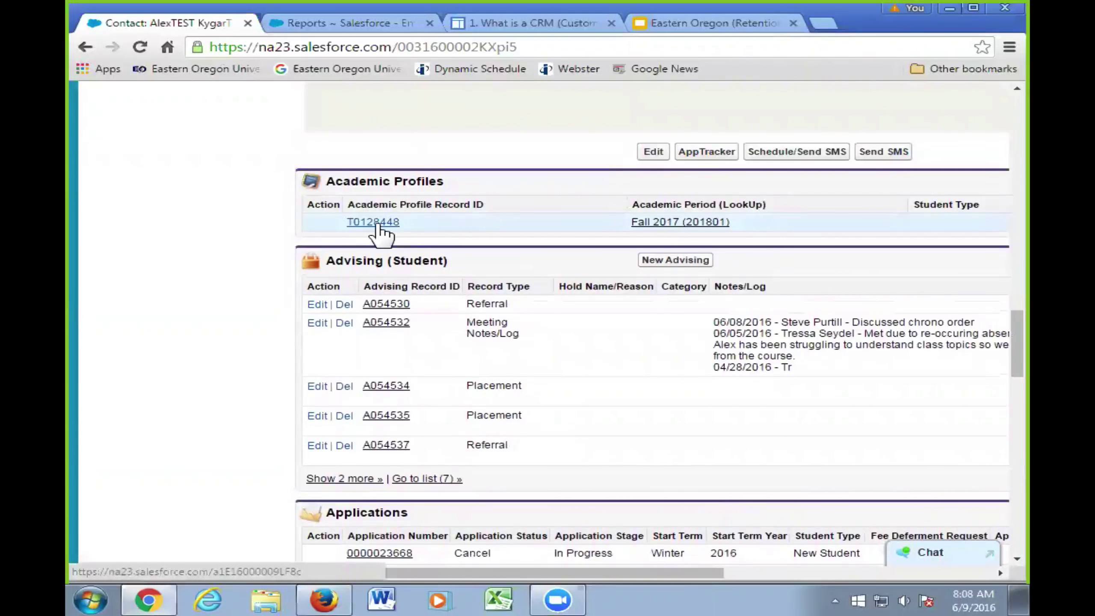
Step: Open the student's Fall 2017 academic profile and review its sections down to courses and financial aid
left_click(378, 225)
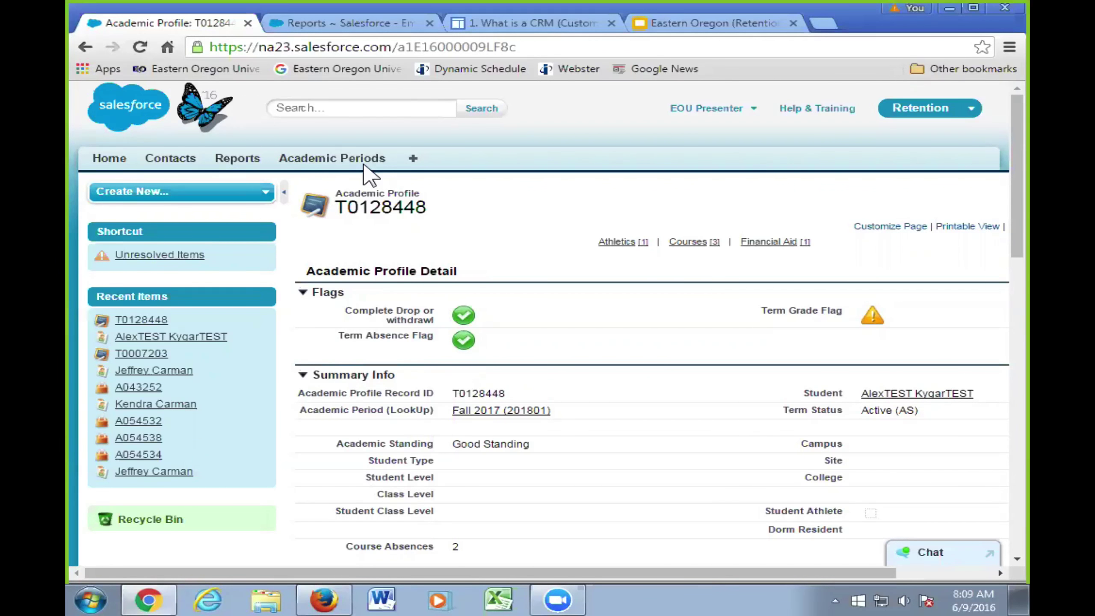
scroll(537, 244, "down", 12)
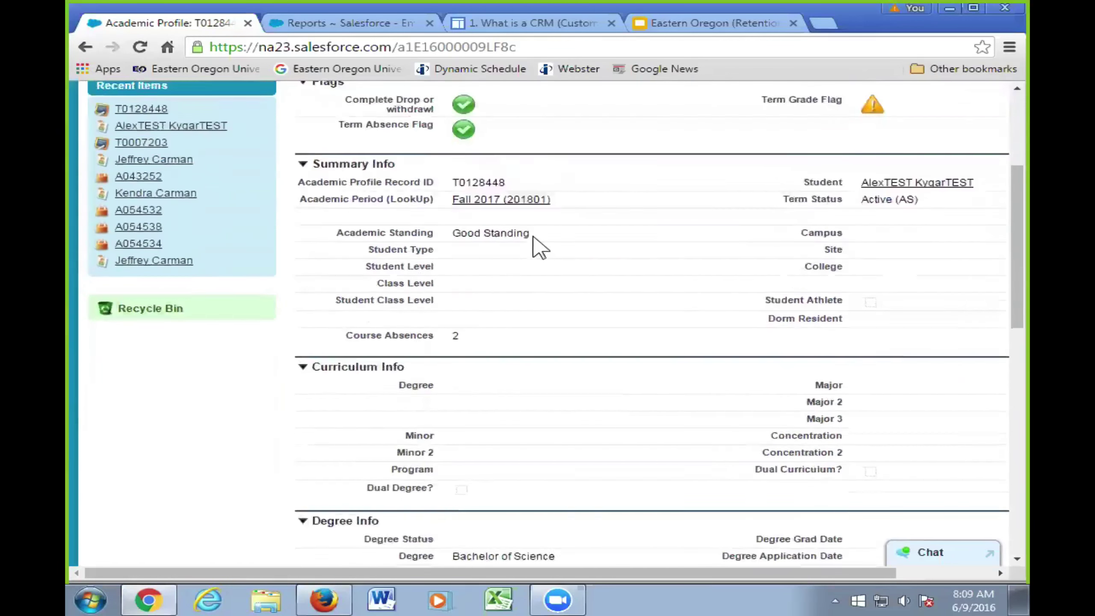
scroll(538, 245, "down", 3)
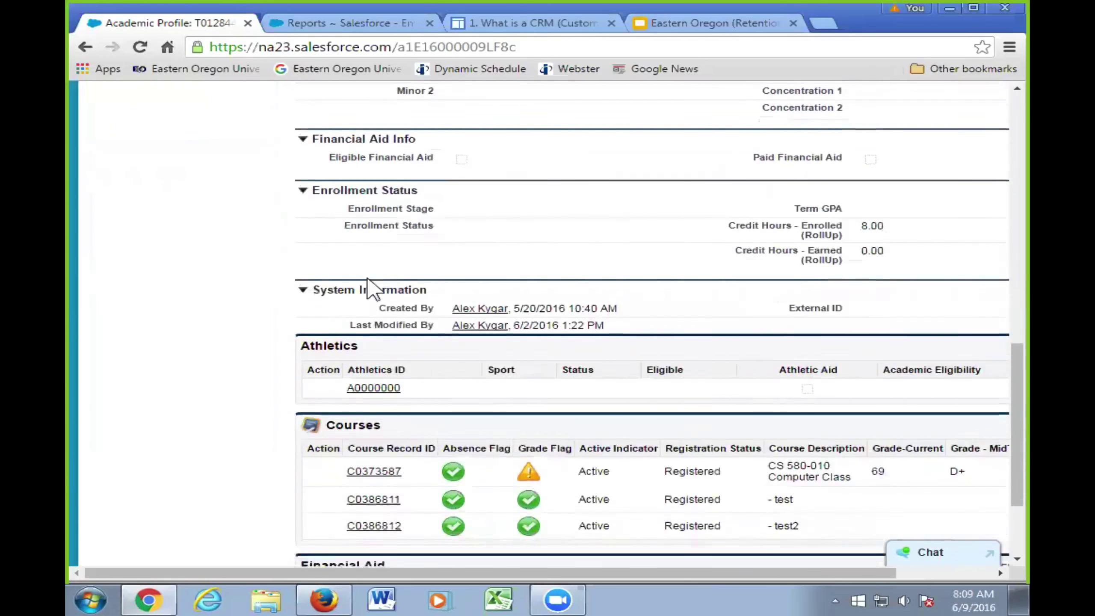
scroll(371, 289, "down", 3)
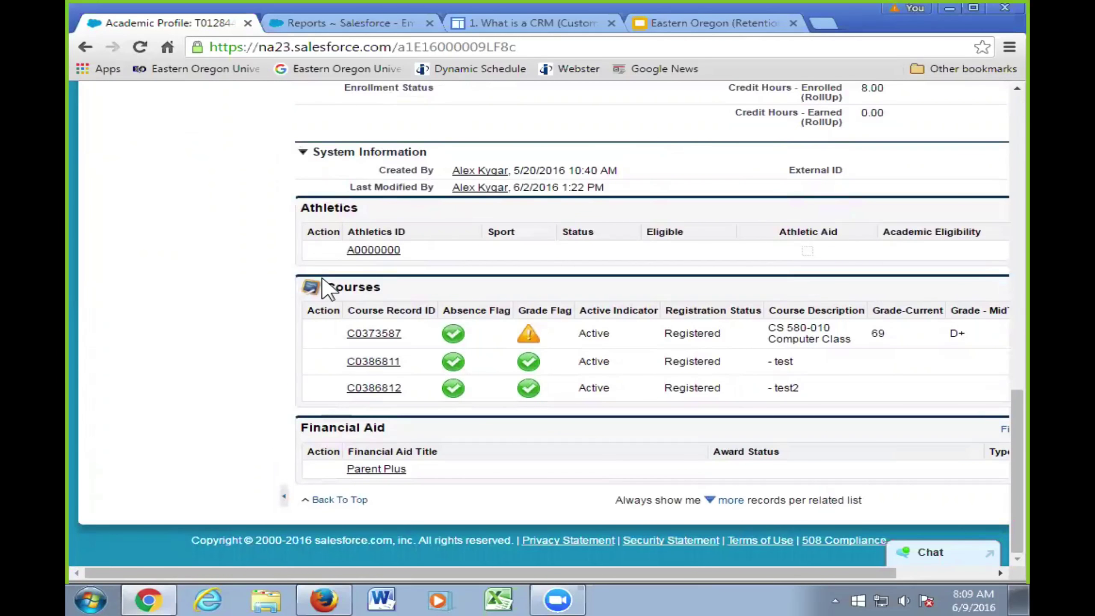
scroll(327, 286, "up", 18)
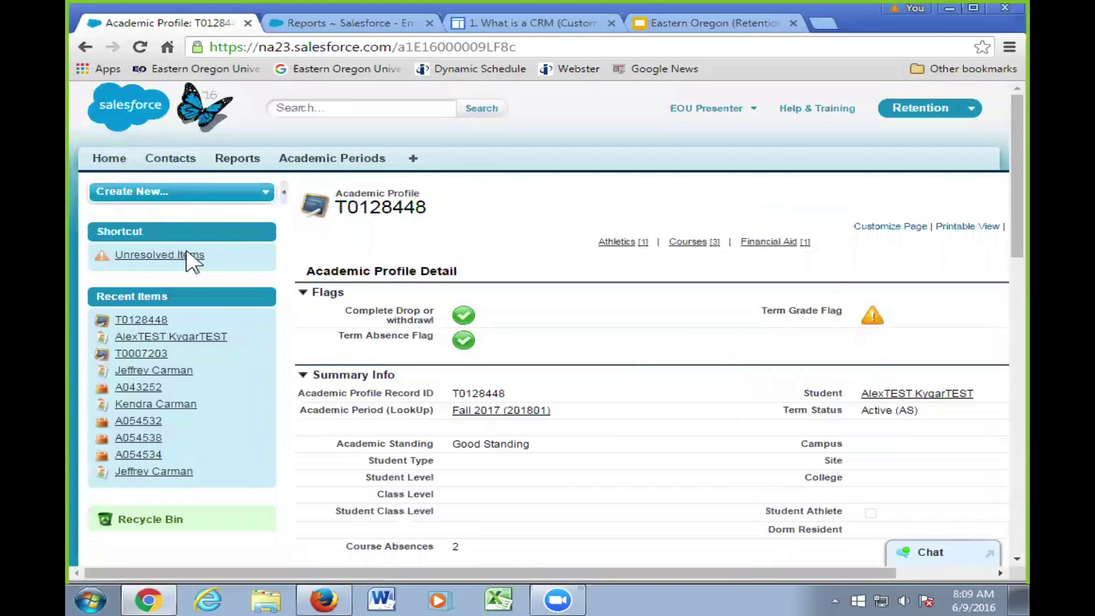
Step: Leave the academic profile and open the Contacts home page
left_click(192, 338)
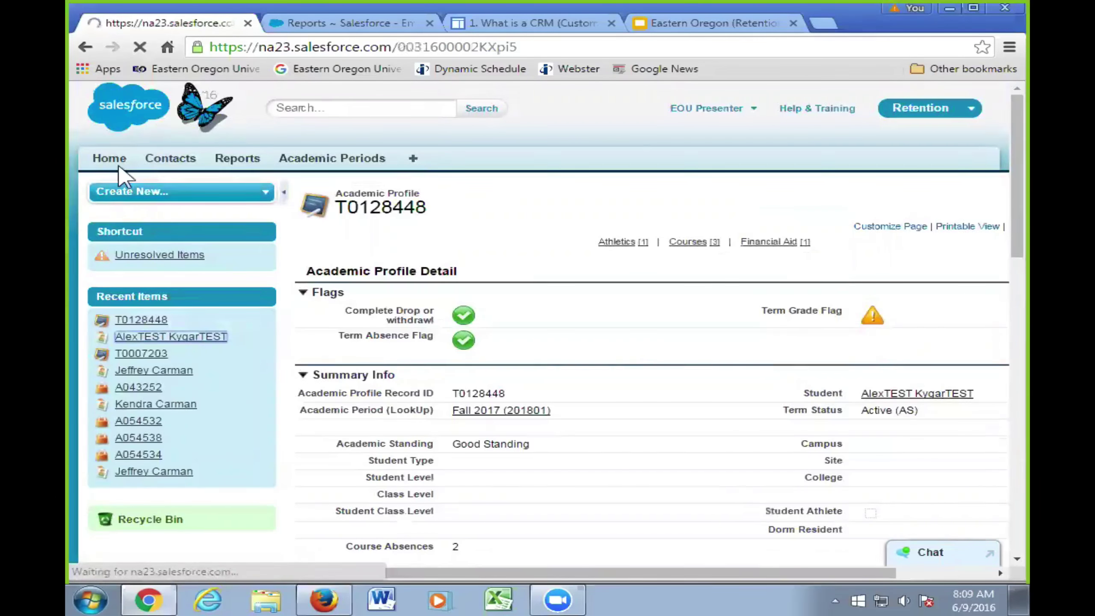
left_click(192, 169)
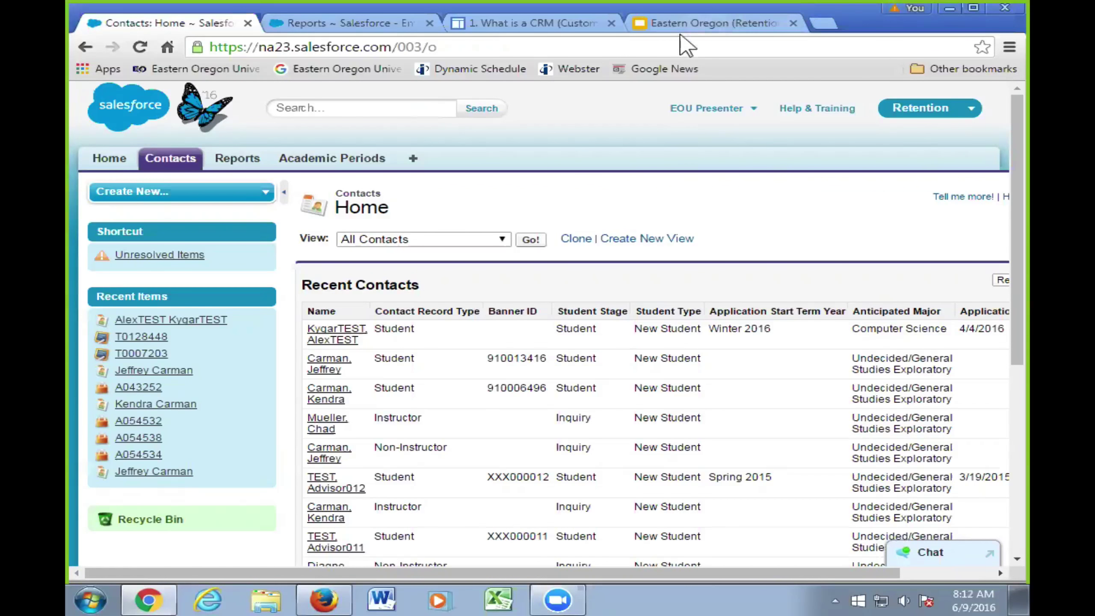
Step: Switch to the Google Slides training deck and display slide 27 on the difference between a view and a report
left_click(715, 24)
scroll(207, 325, "down", 6)
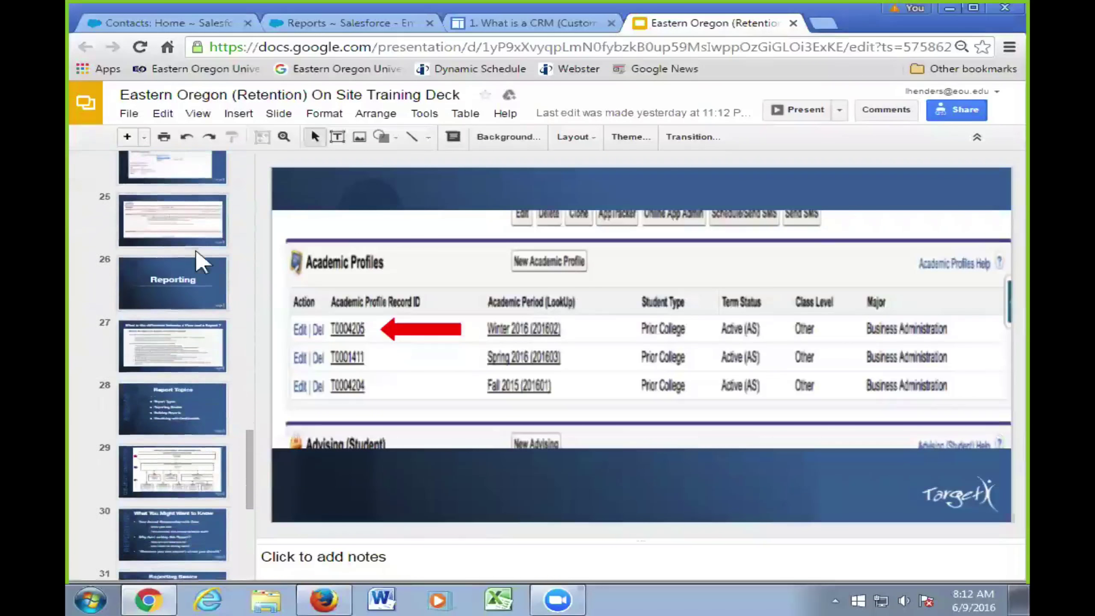
key("Down")
key("Down")
key("Down")
key("Down")
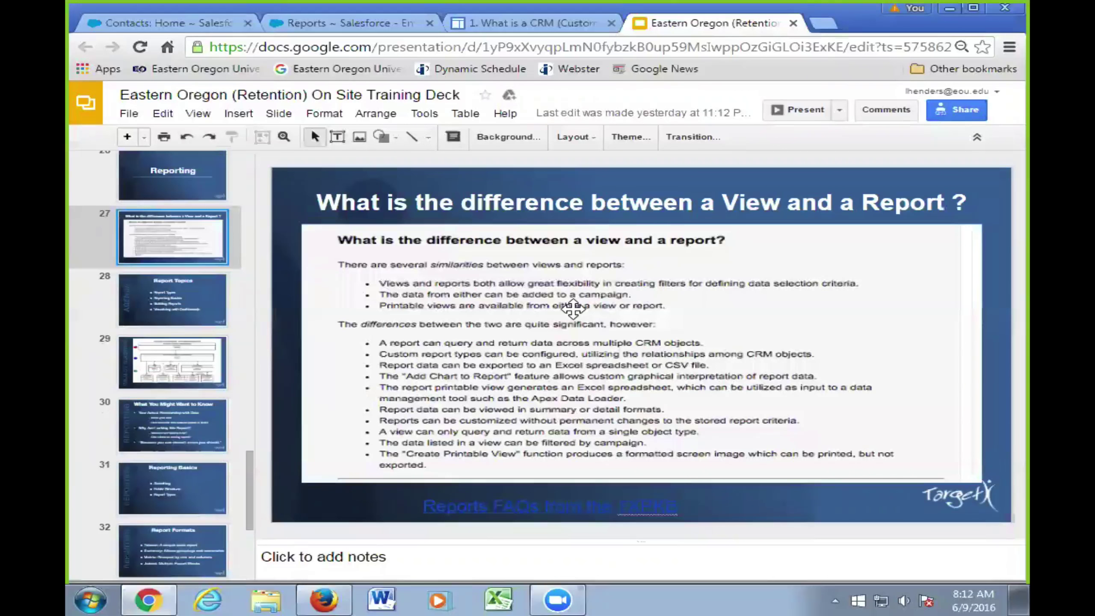
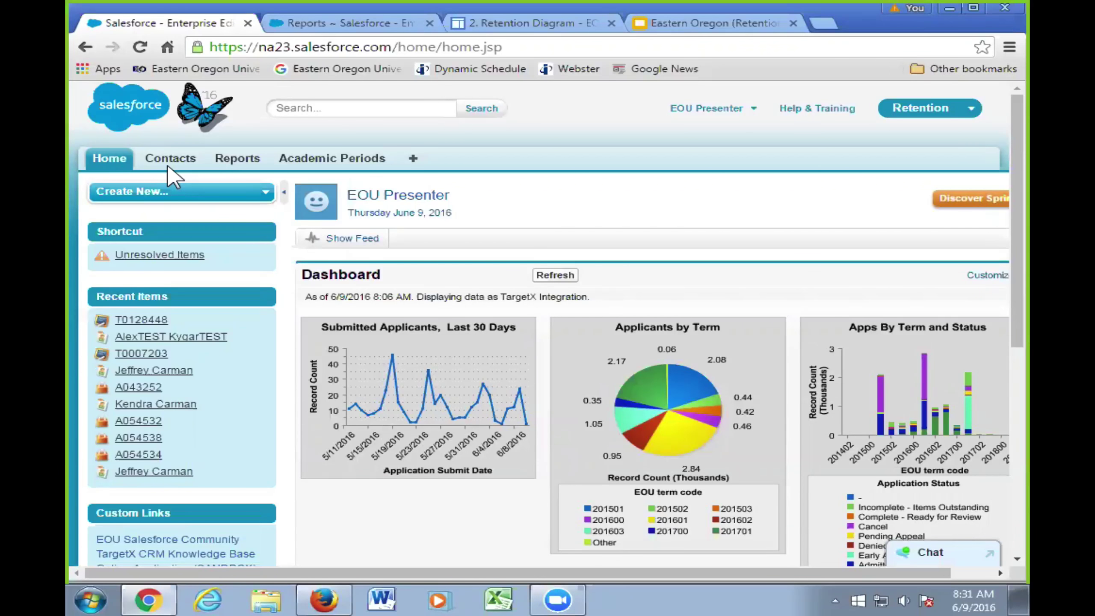
Step: Open the Salesforce reports area and view the contents of the Advisor Reports and Advisor Dashboards folders
left_click(238, 161)
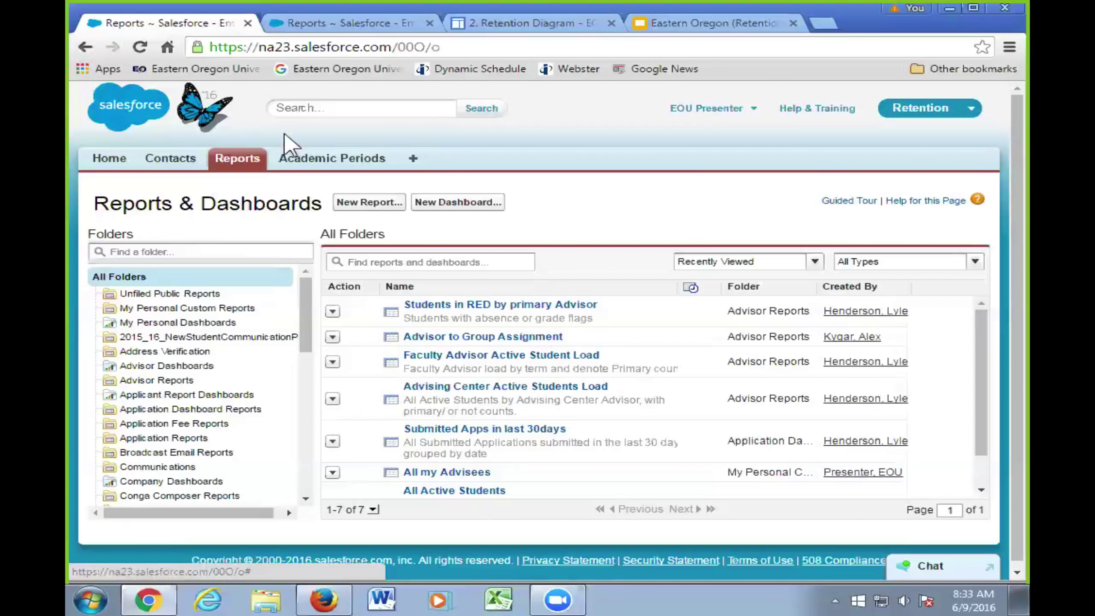
left_click(153, 380)
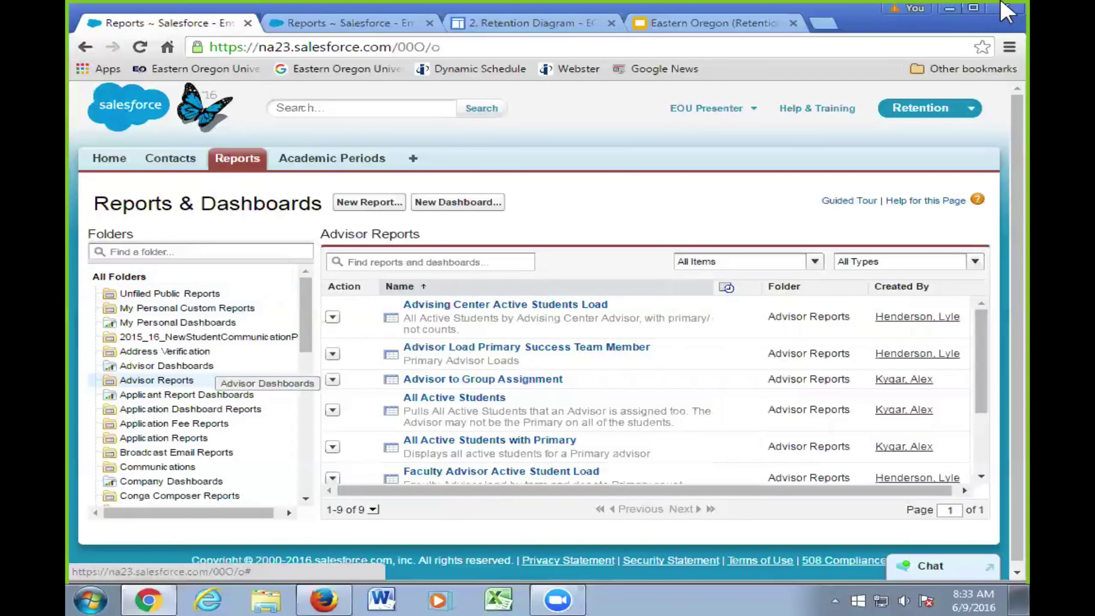
left_click(194, 365)
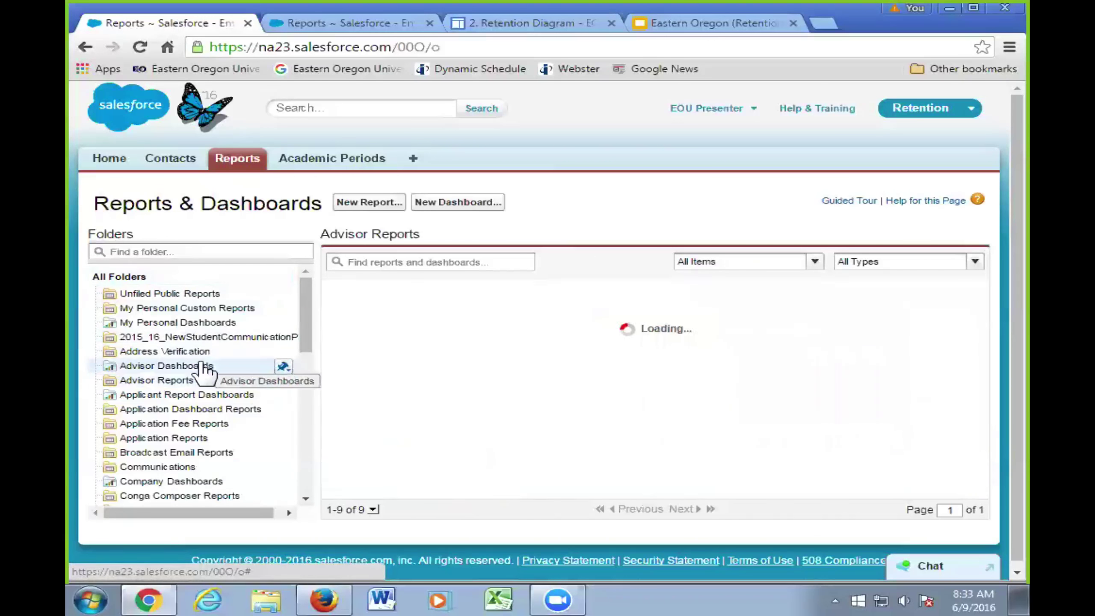
Step: View the contents of the Activity Reports and Unfiled Public Reports folders
scroll(271, 381, "down", 15)
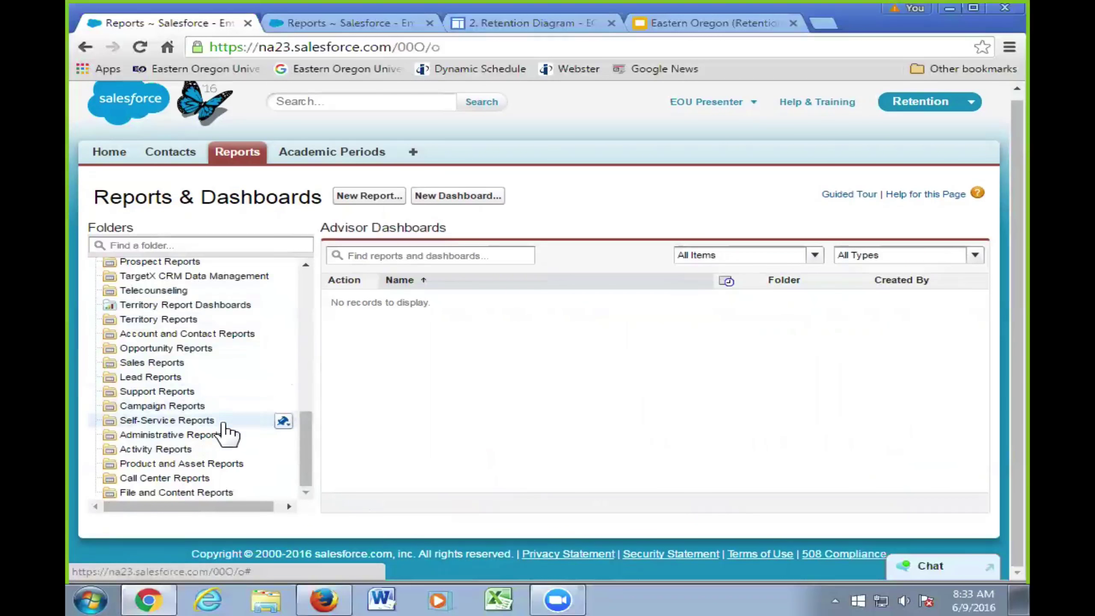
left_click(201, 450)
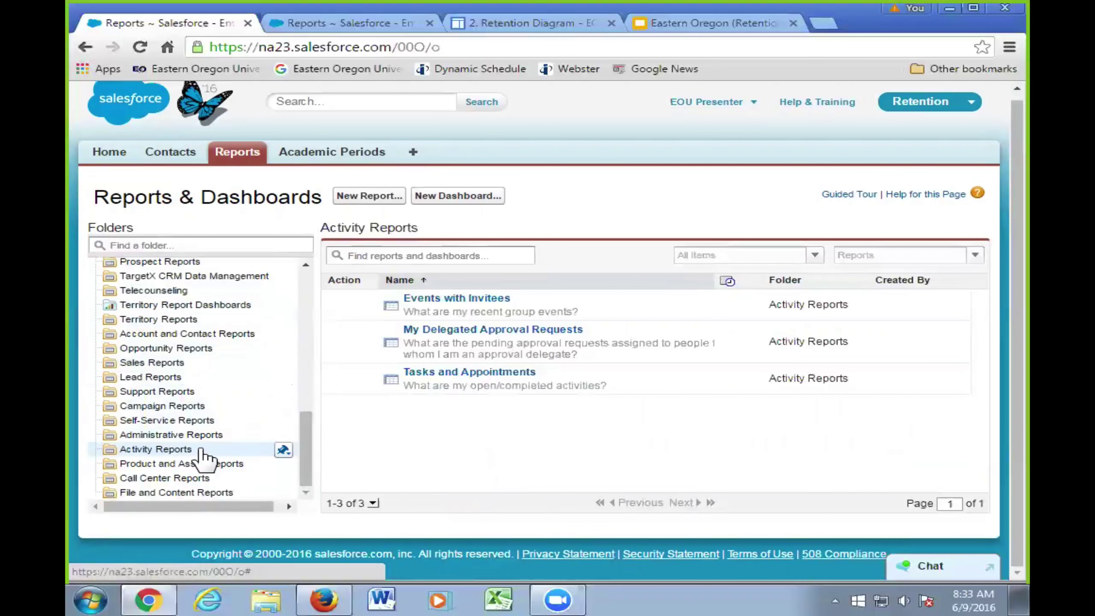
scroll(203, 459, "up", 10)
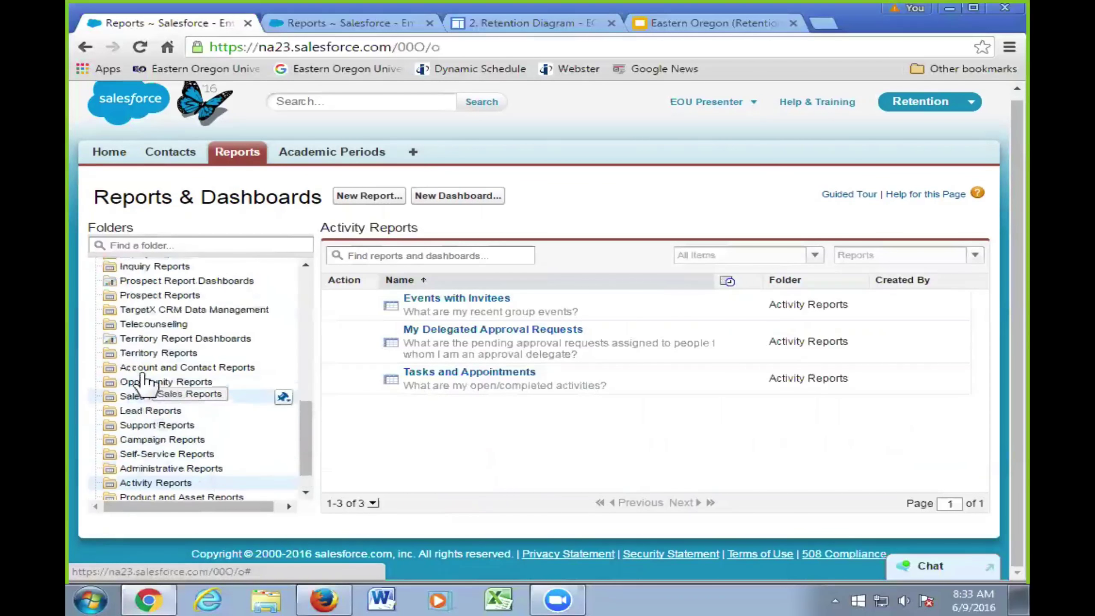
scroll(179, 360, "up", 2)
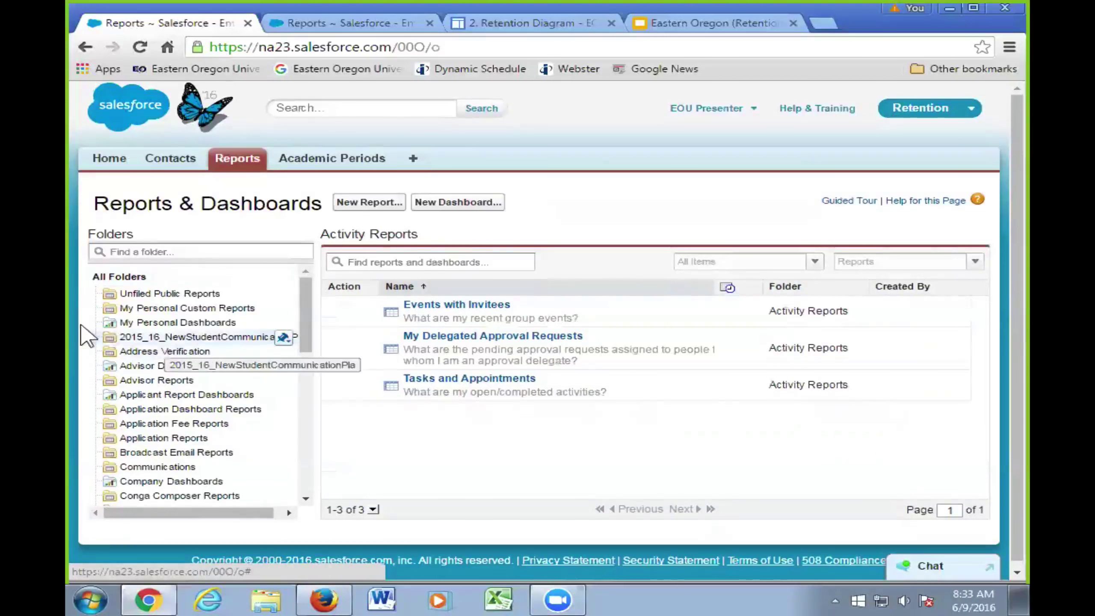
left_click(192, 294)
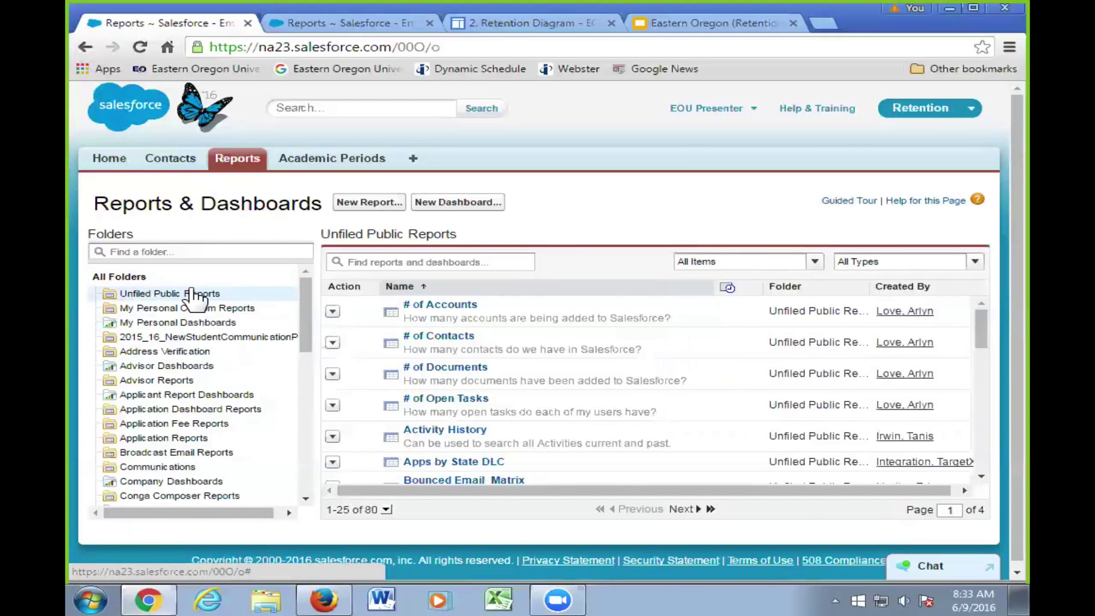
Step: Filter the report folders by "adv", clear the filter, and show the reports of all folders
left_click(223, 245)
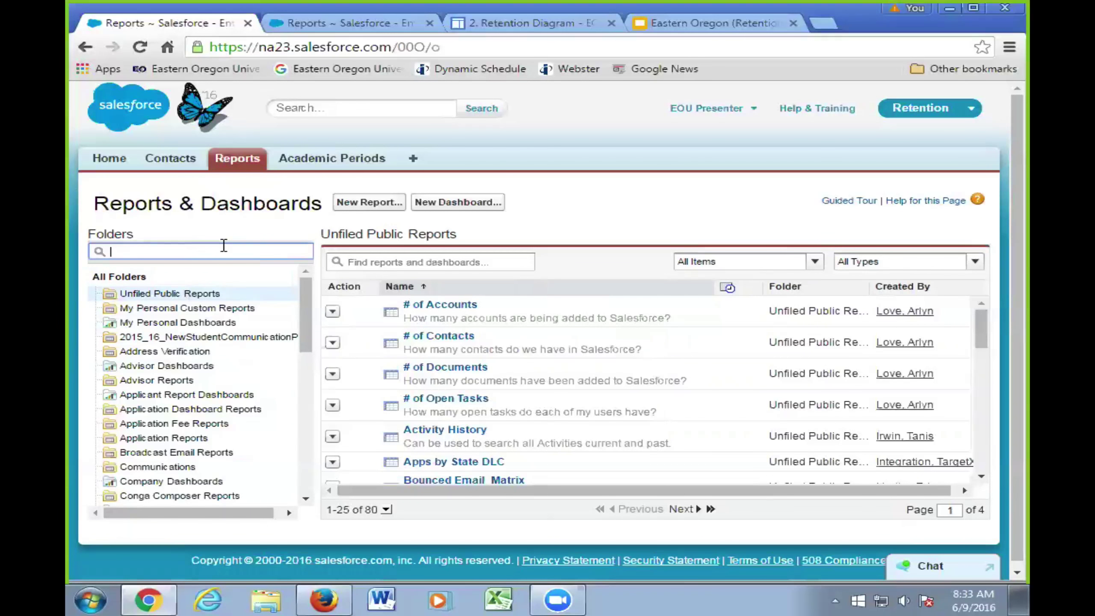
type("adv")
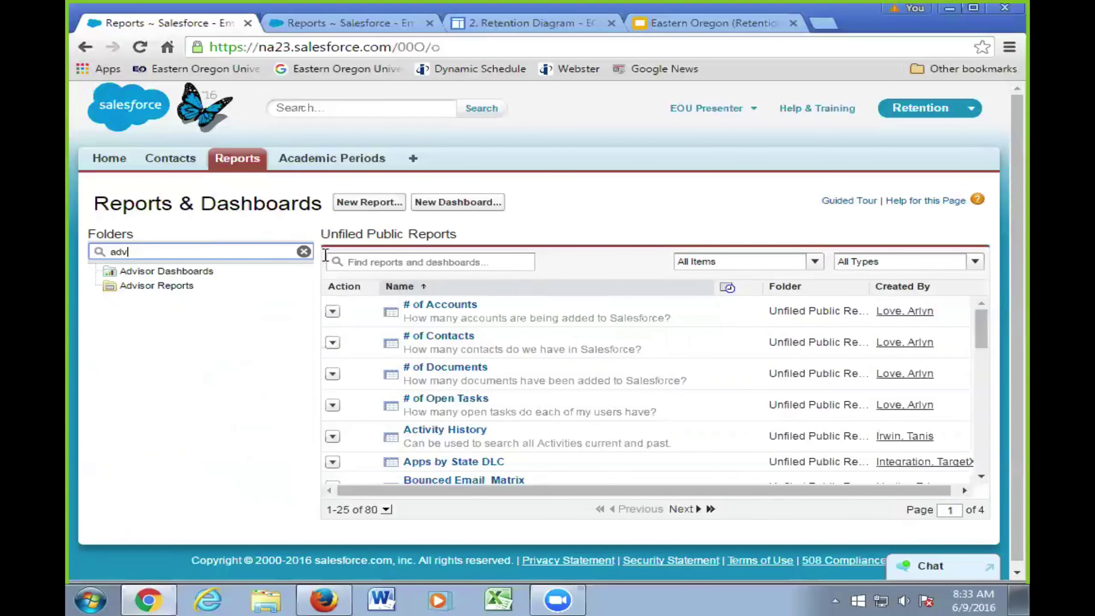
left_click(303, 252)
left_click(190, 277)
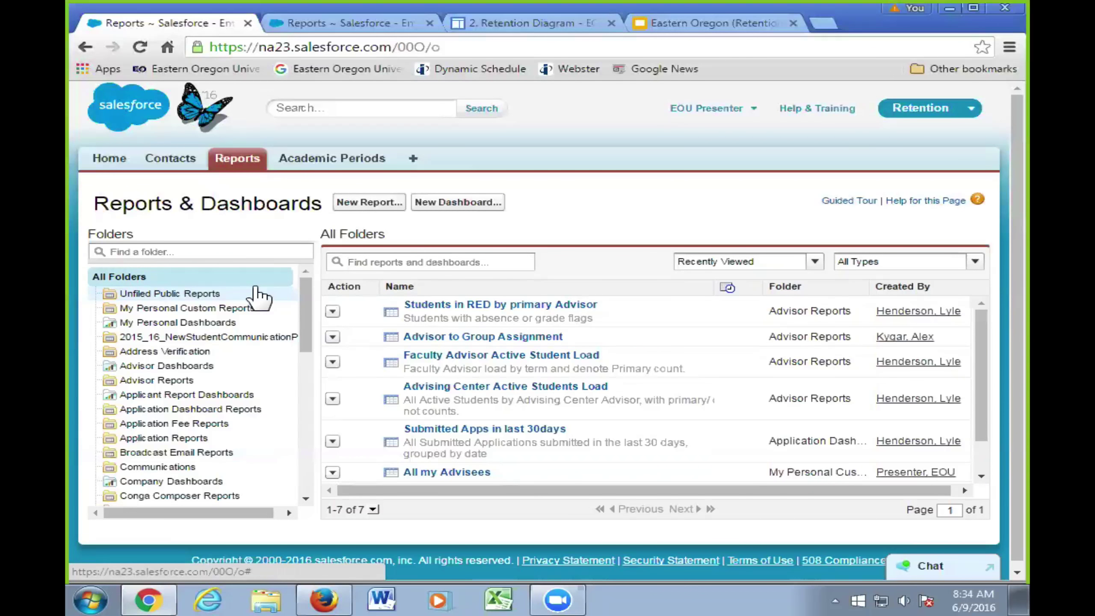
Step: View the My Personal Custom Reports and My Personal Dashboards folders and return to all folders
left_click(230, 307)
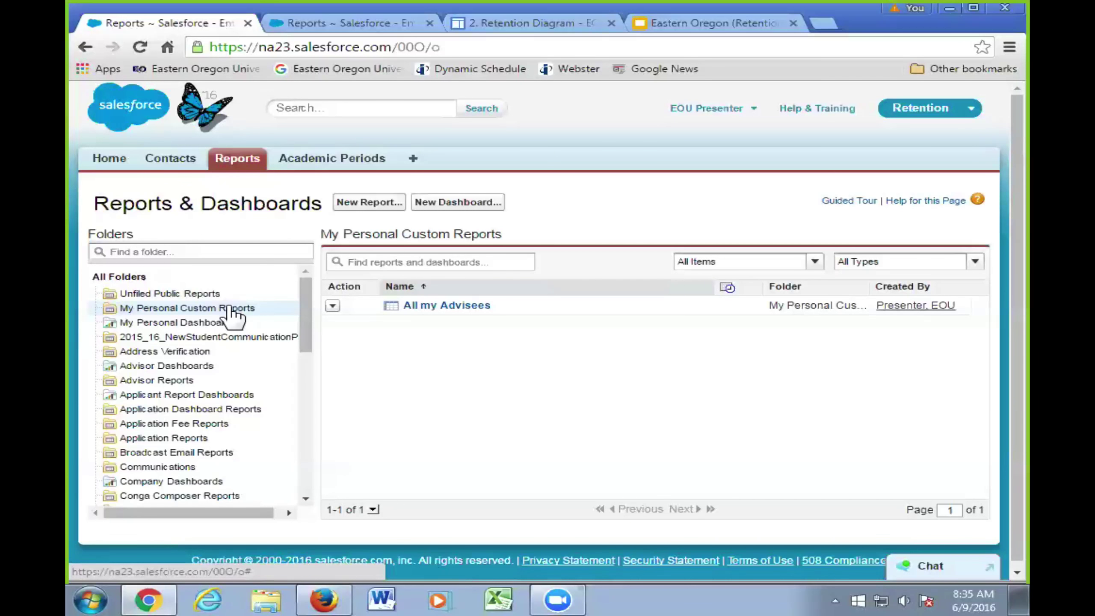
left_click(228, 322)
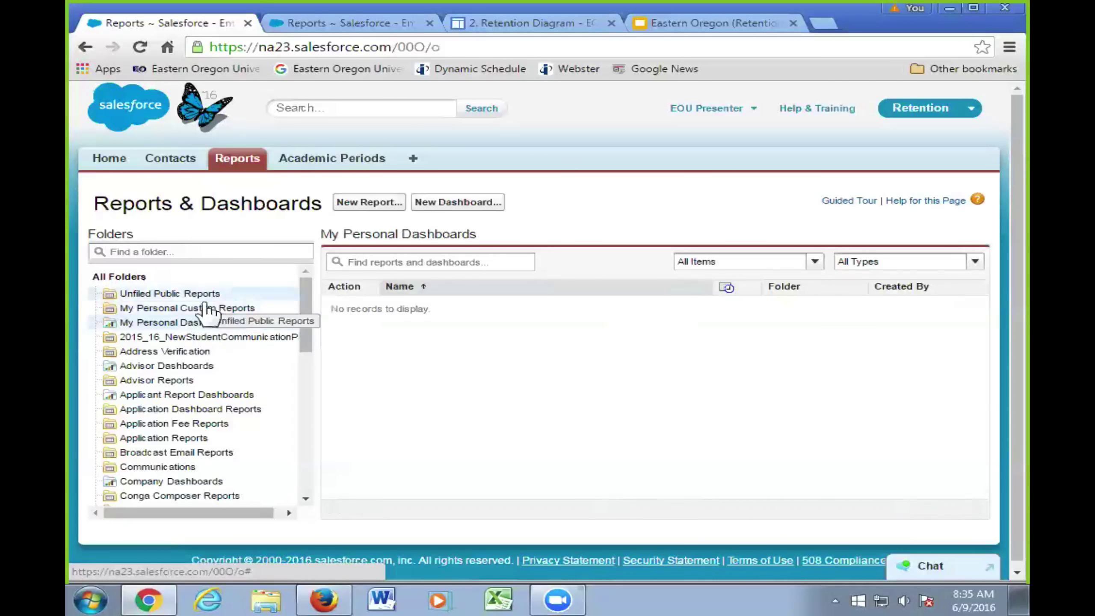
left_click(177, 294)
left_click(171, 278)
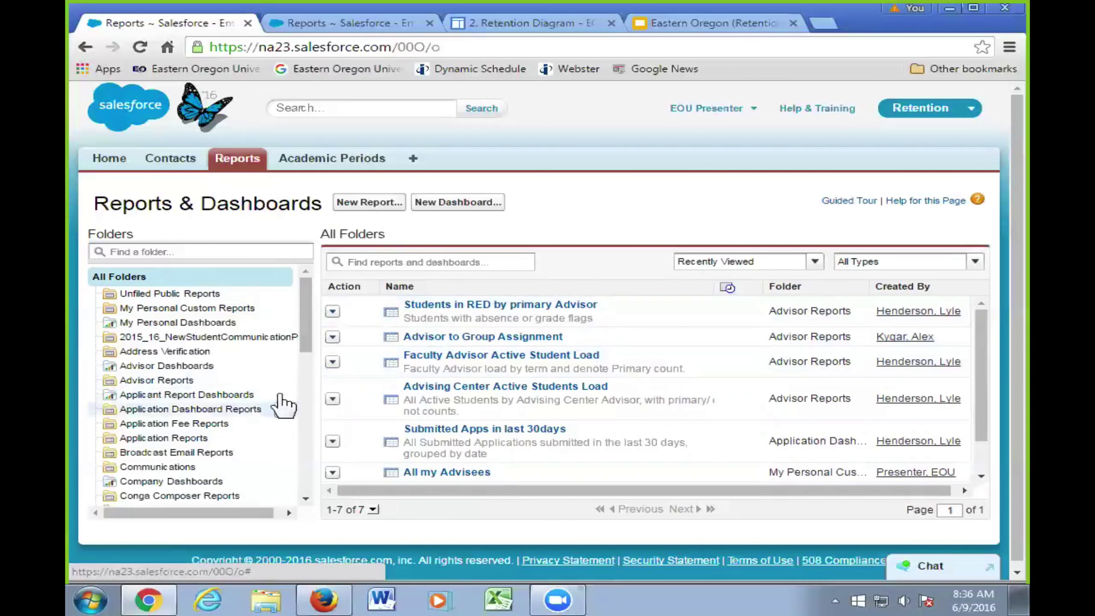
Step: Open the Unfiled Public Reports folder and browse through its list of reports
left_click(168, 293)
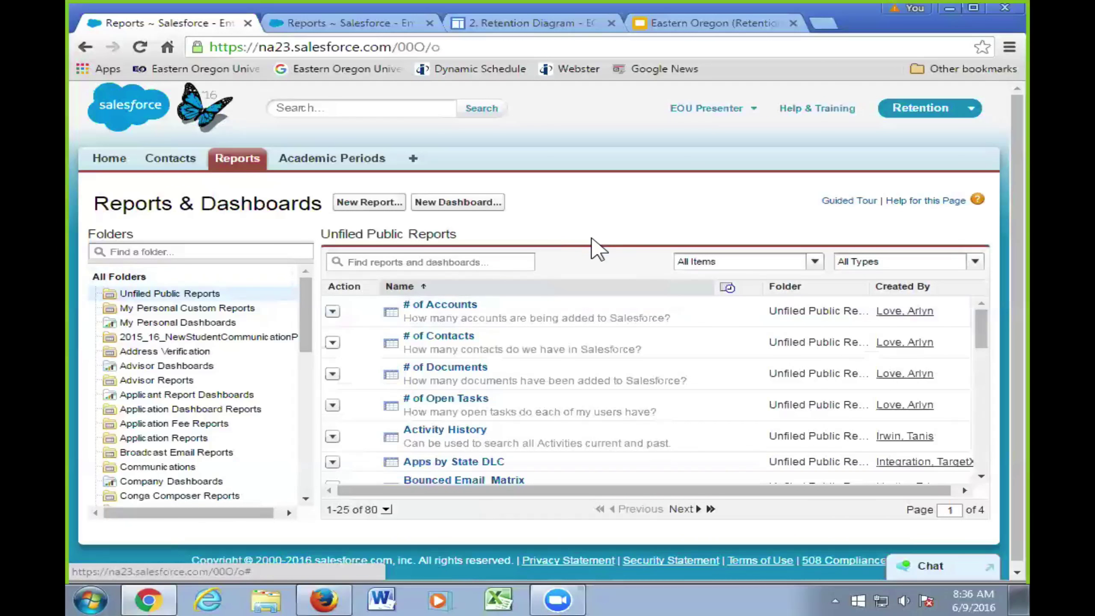
scroll(543, 377, "down", 10)
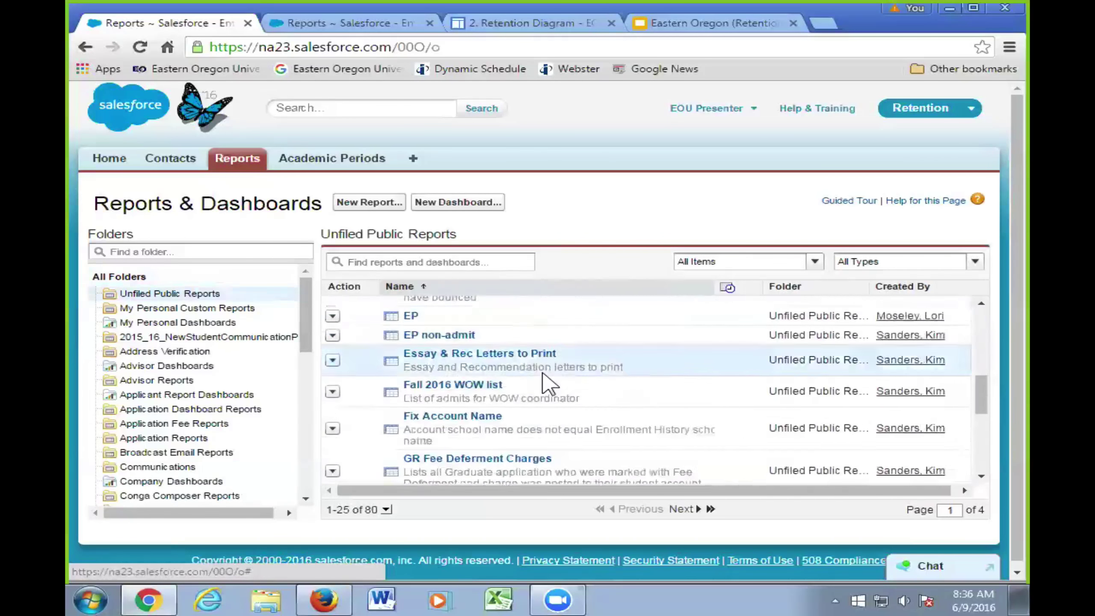
Step: Return to all report folders and search the reports and dashboards for "adv"
scroll(549, 383, "up", 8)
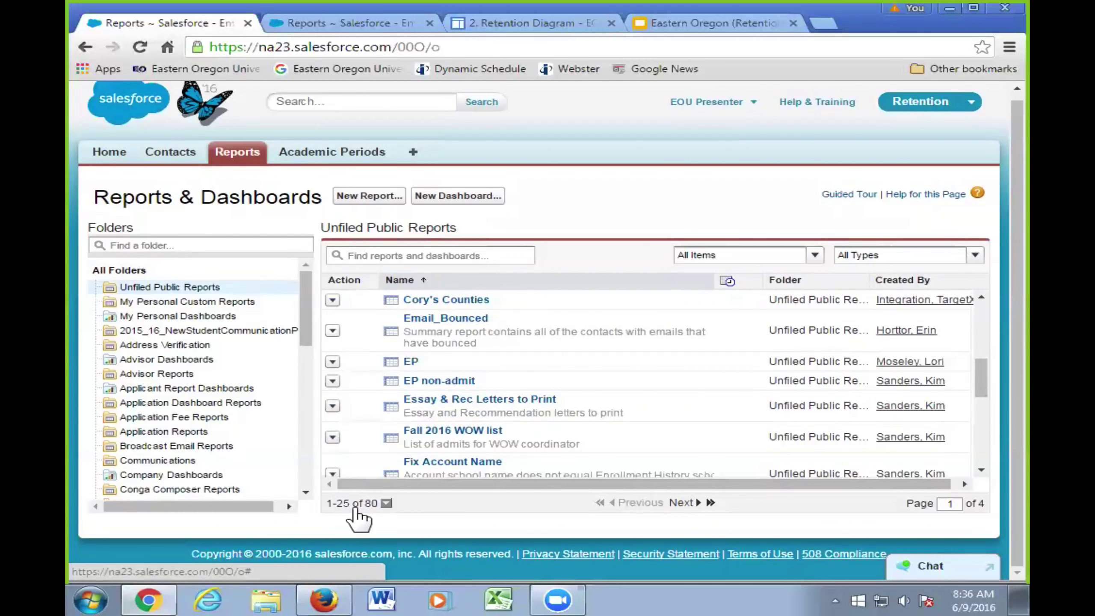
left_click(448, 256)
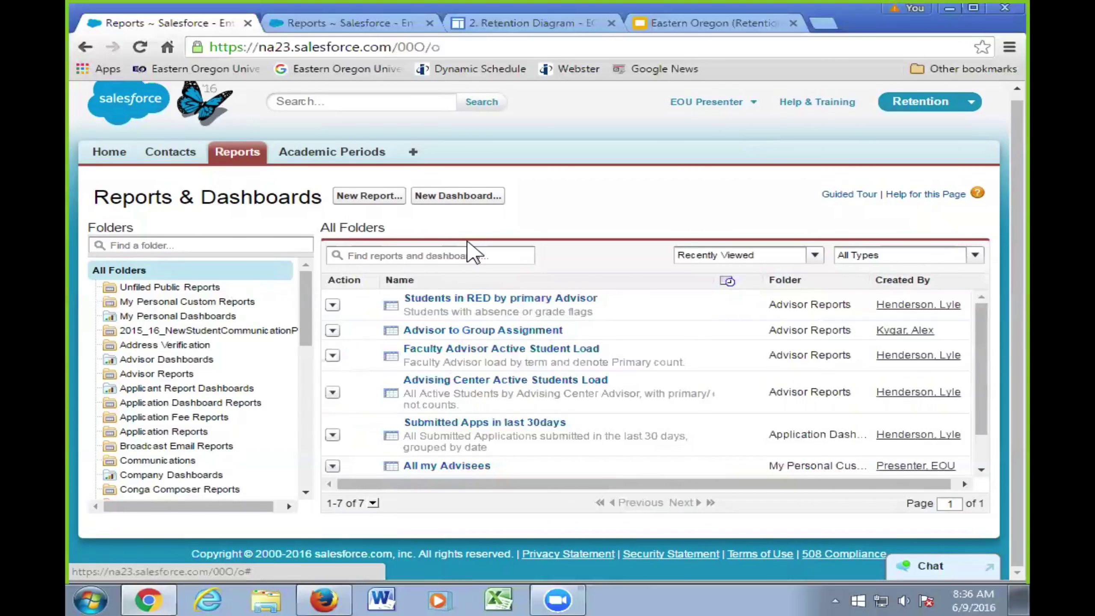
left_click(464, 253)
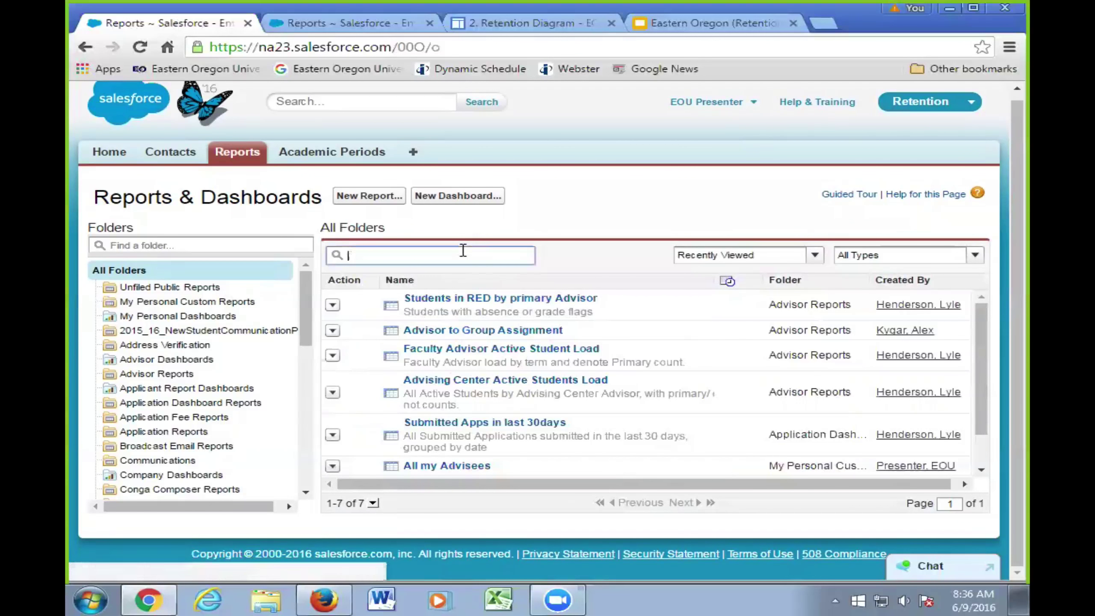
type("adv")
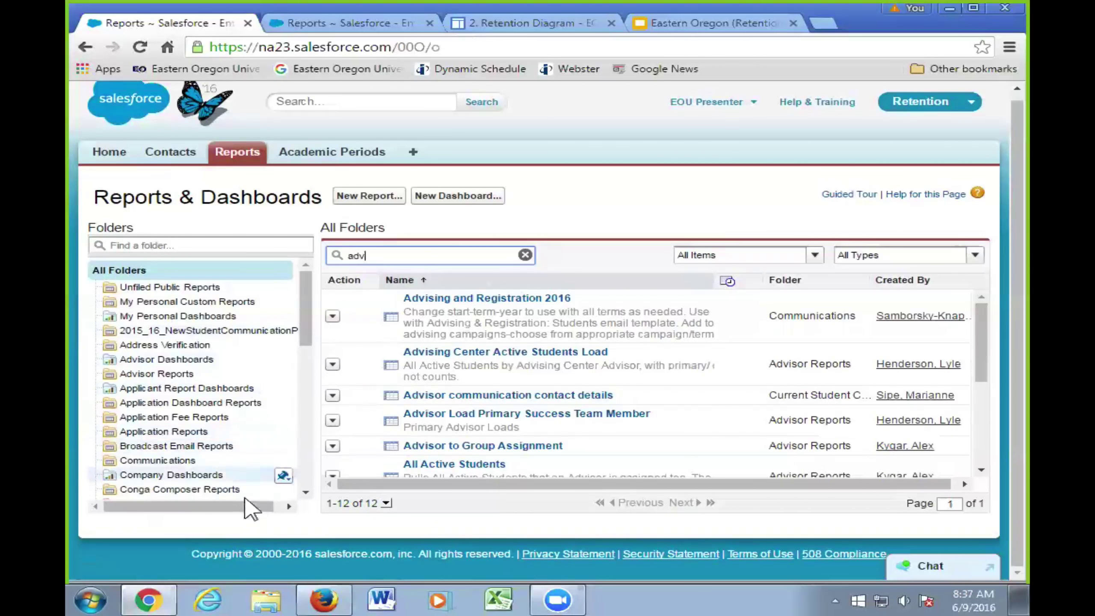
Step: Pin the Advisor Reports folder to the top of the folder list and unpin it again
left_click_drag(270, 513, 280, 514)
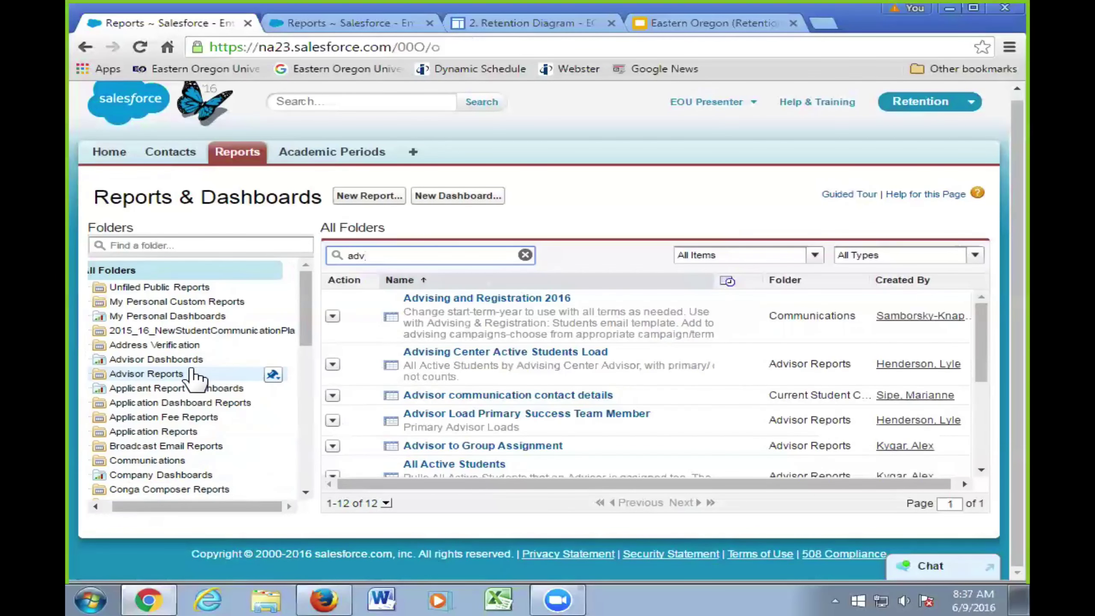
left_click(272, 375)
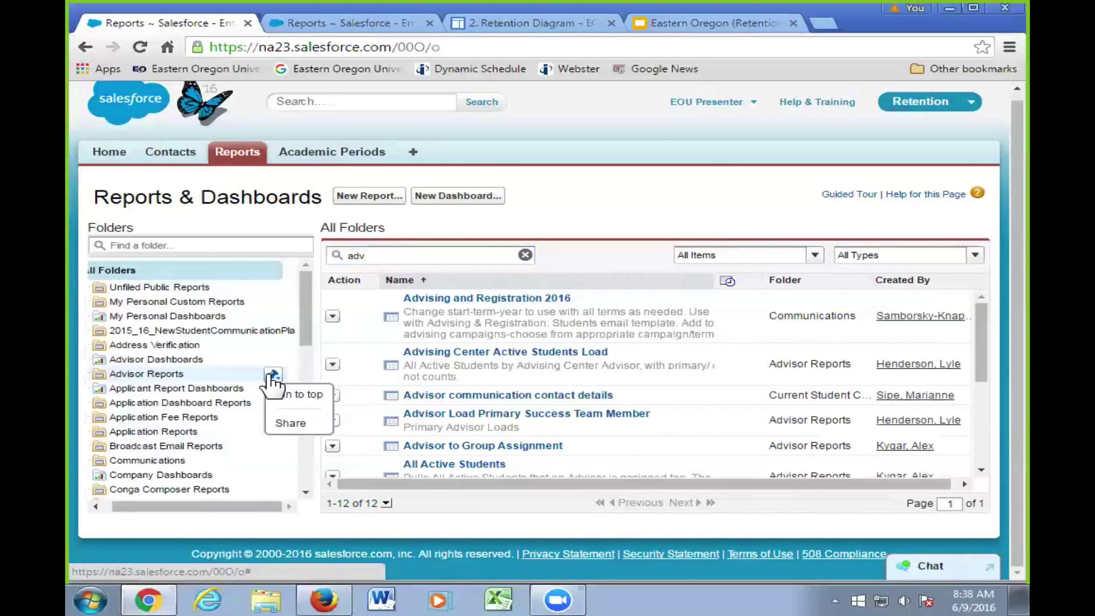
left_click(293, 395)
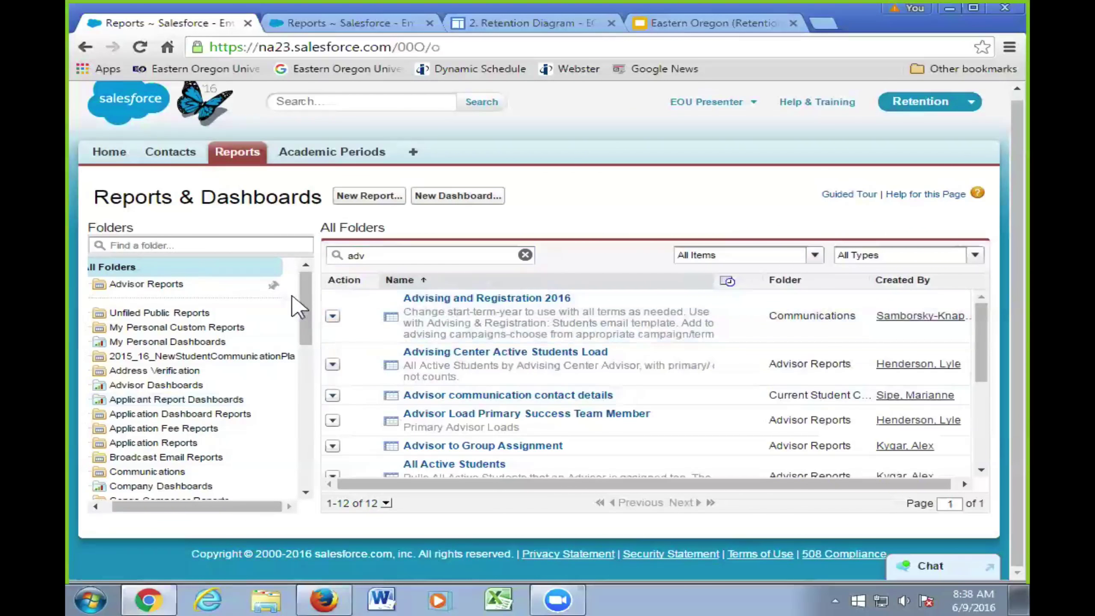
left_click(273, 285)
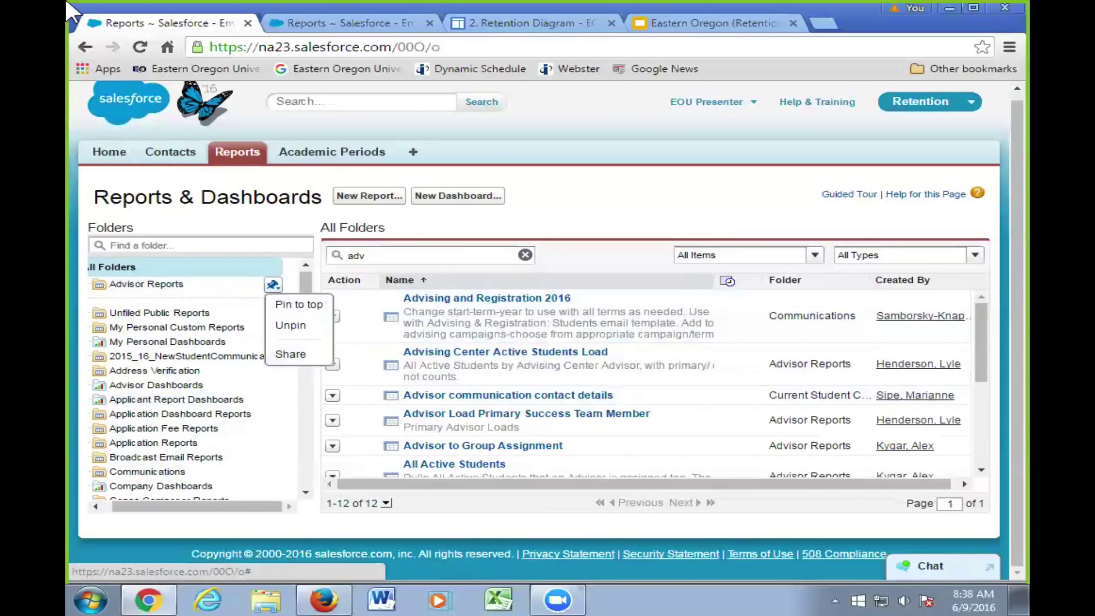
left_click(297, 327)
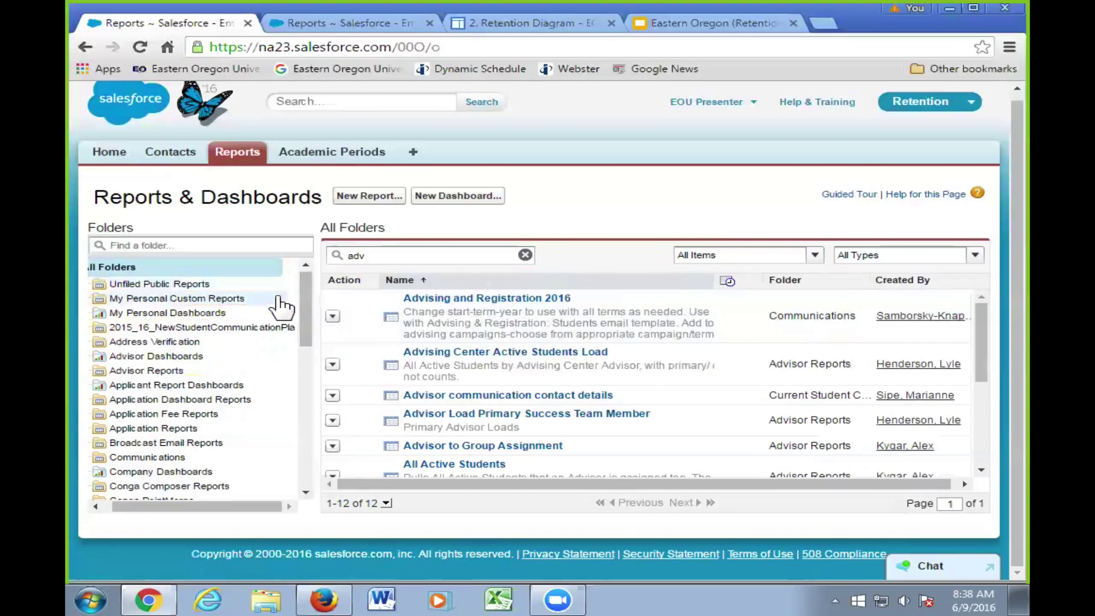
Step: Clear the report search, check the actions offered for the "backyard" Christmas Card Canmpaign report, and look through the full report list
left_click(524, 255)
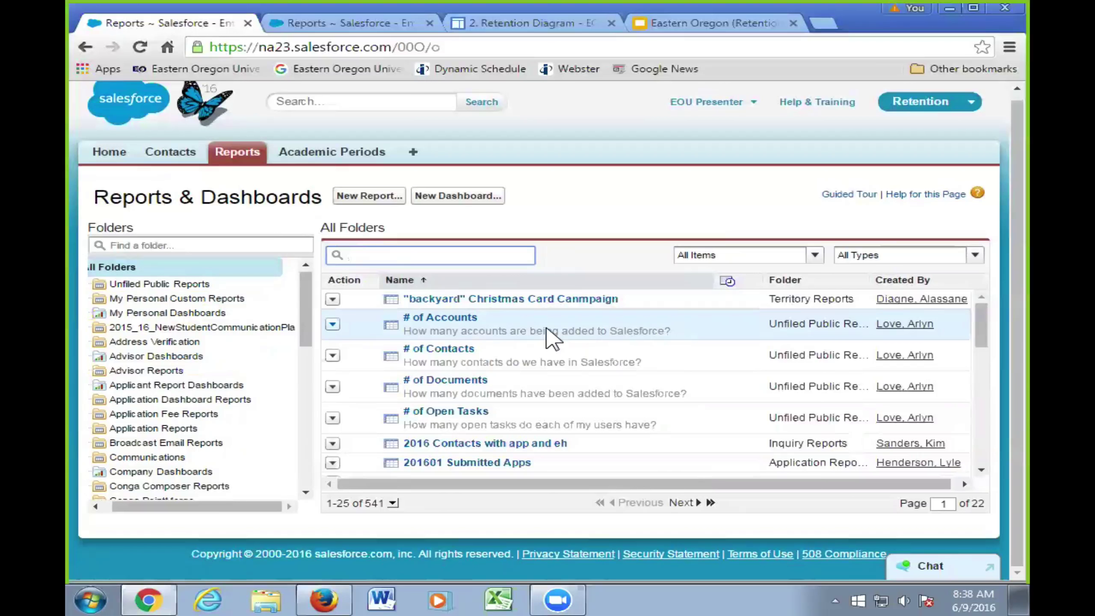
left_click(812, 257)
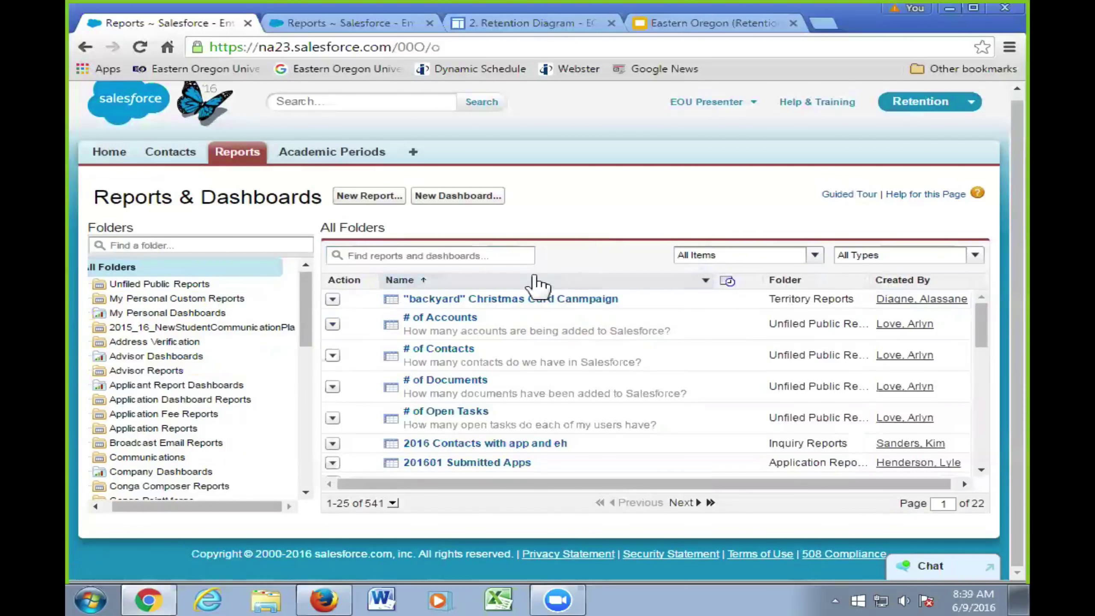
left_click(489, 262)
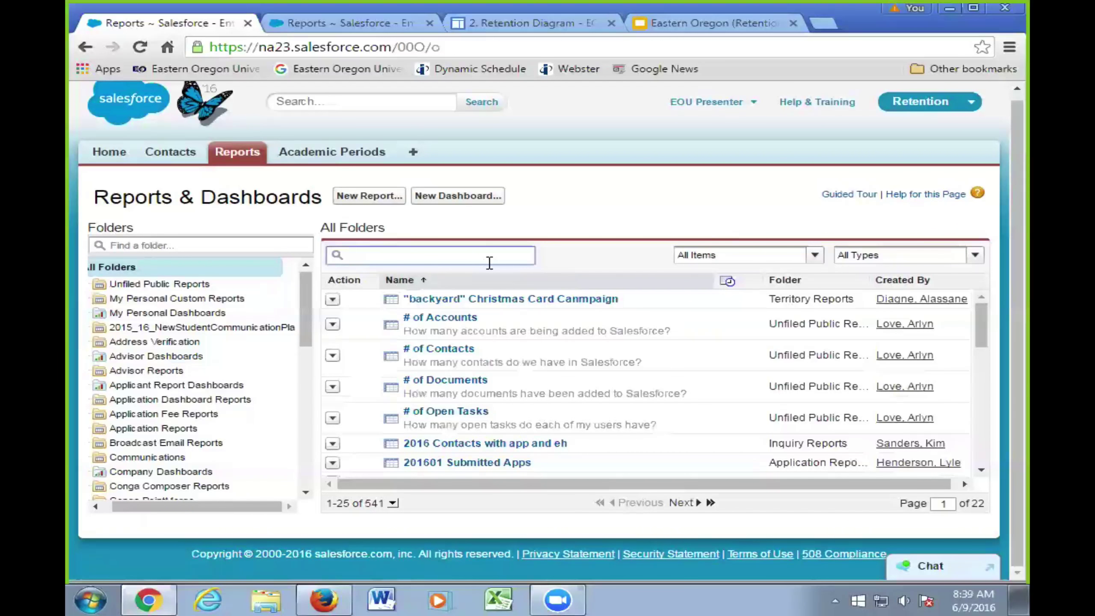
left_click(332, 299)
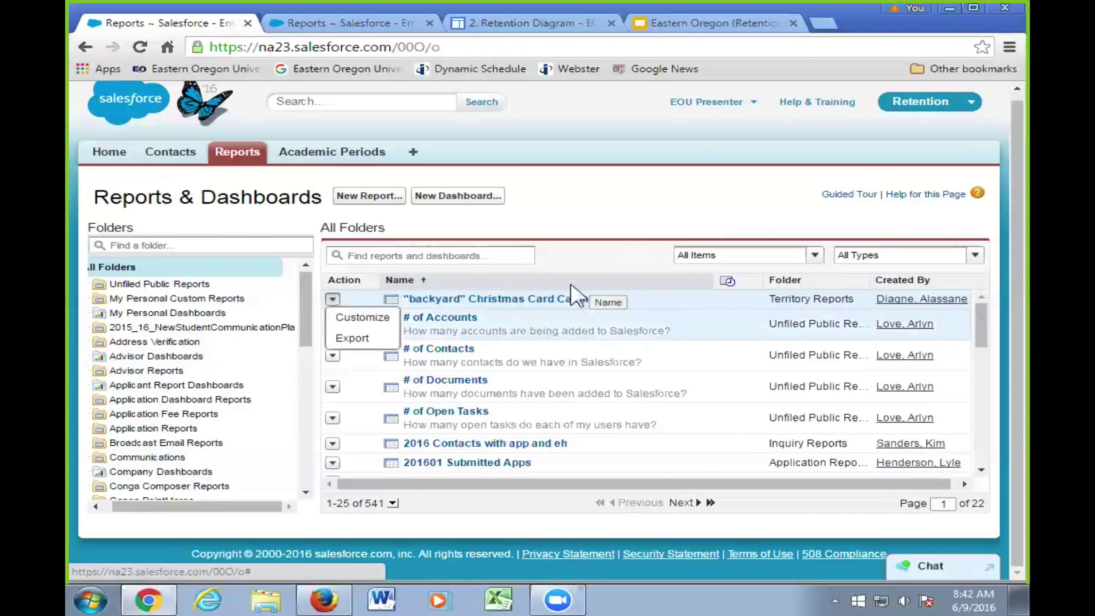
left_click(416, 304)
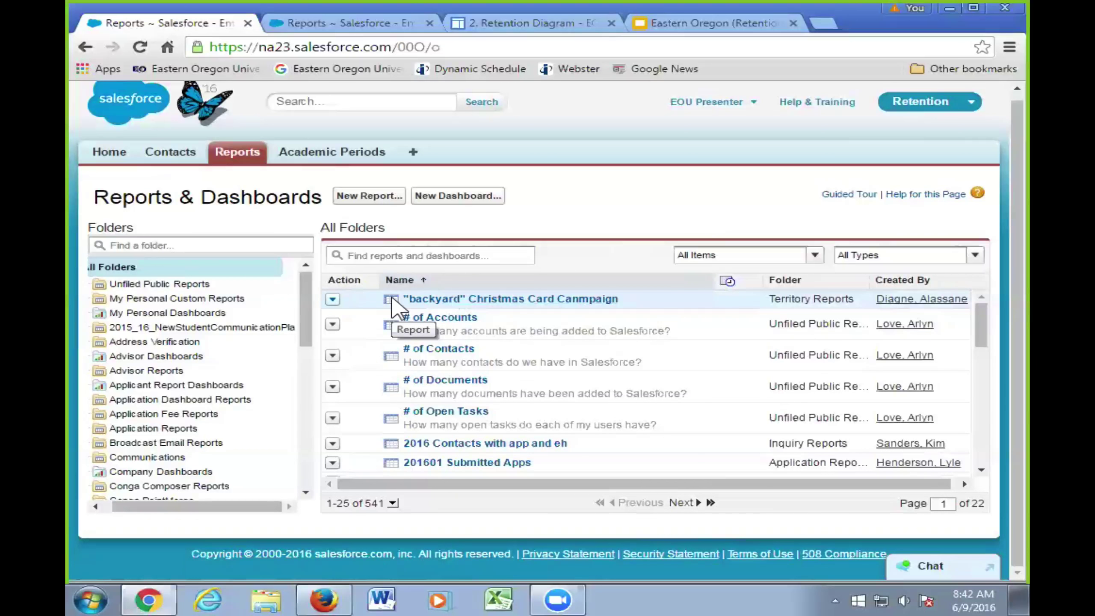
scroll(394, 304, "down", 10)
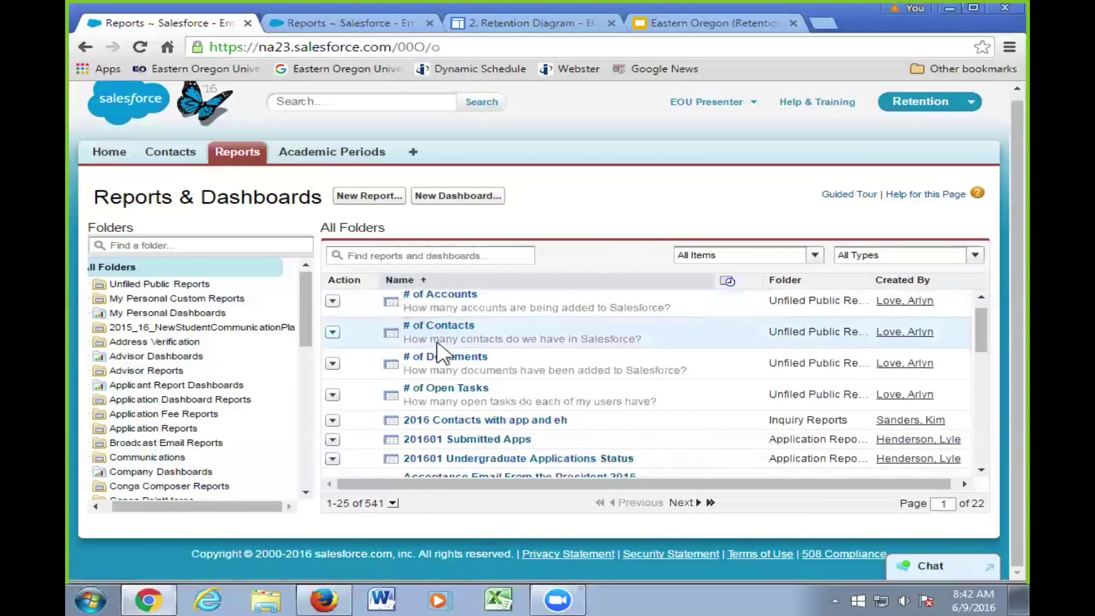
scroll(405, 349, "down", 2)
Step: View the personal report and dashboard folders, Advisor Dashboards and Applicant Report Dashboards, and return to all folders
left_click(177, 299)
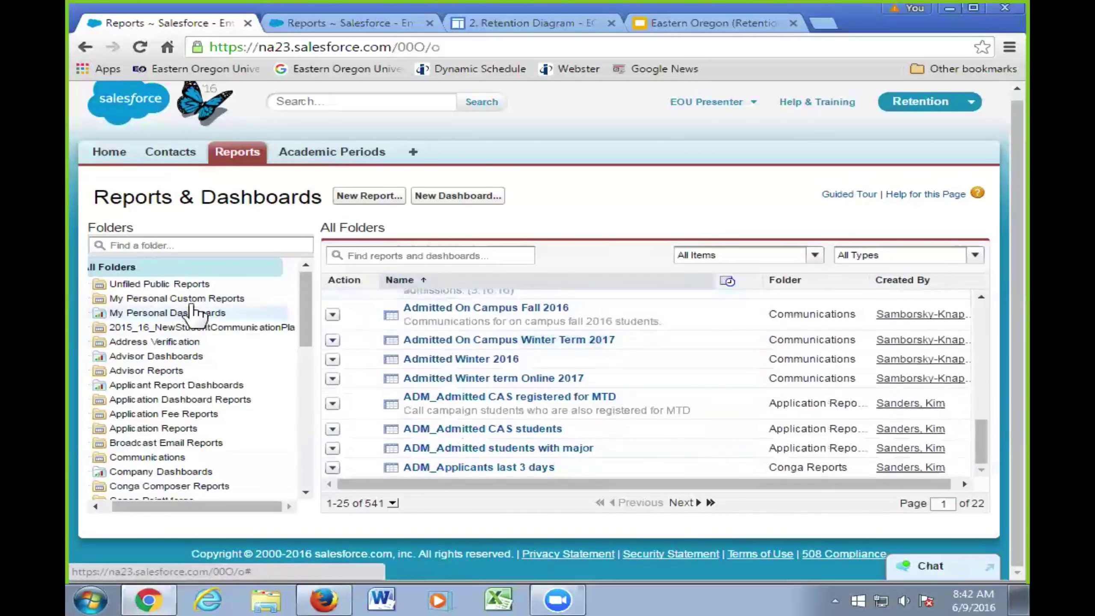
left_click(207, 313)
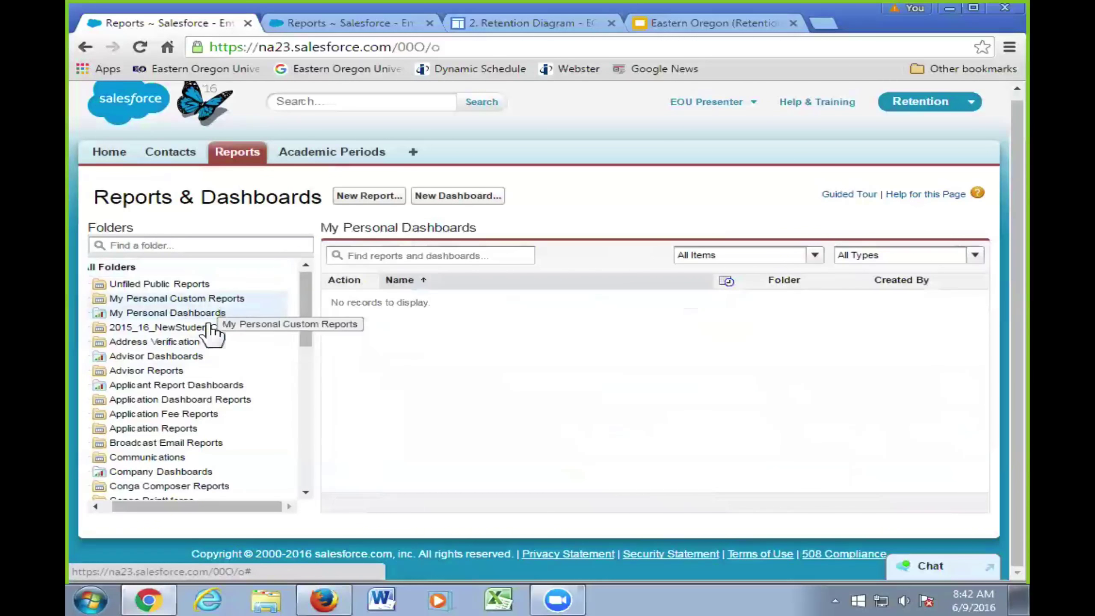
left_click(187, 357)
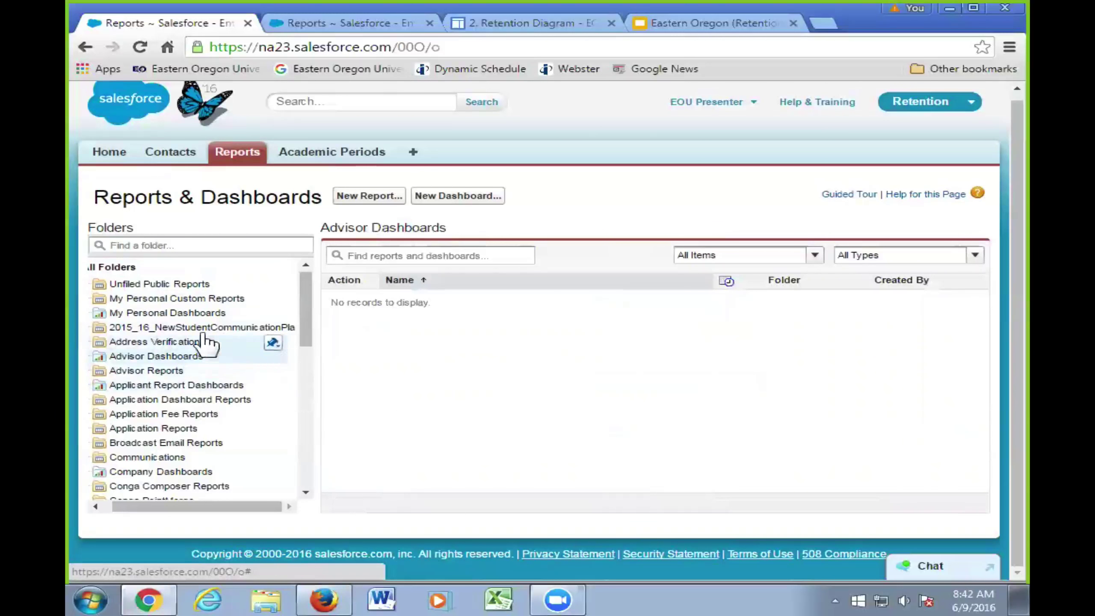
left_click(207, 386)
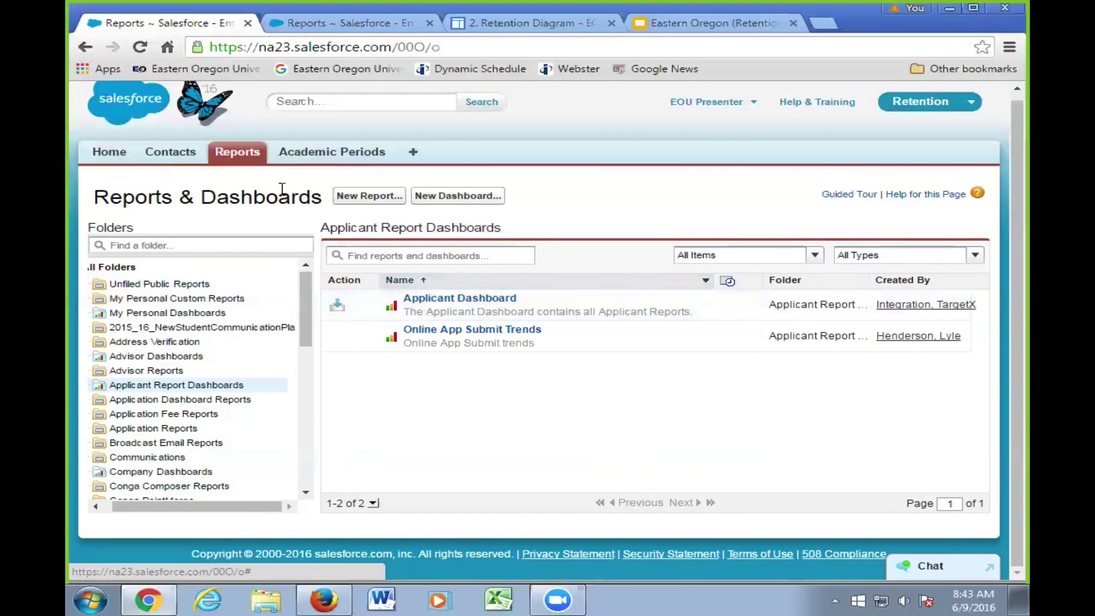
left_click(144, 269)
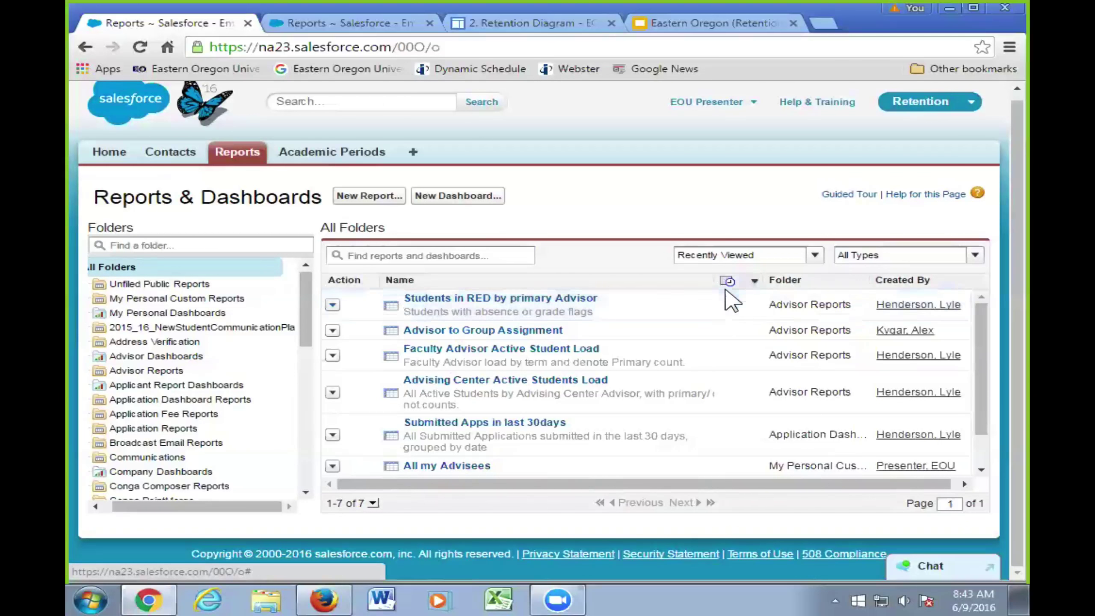
Step: Sort the recently viewed reports by name in descending order and place the icon column ahead of the Name column
left_click(703, 280)
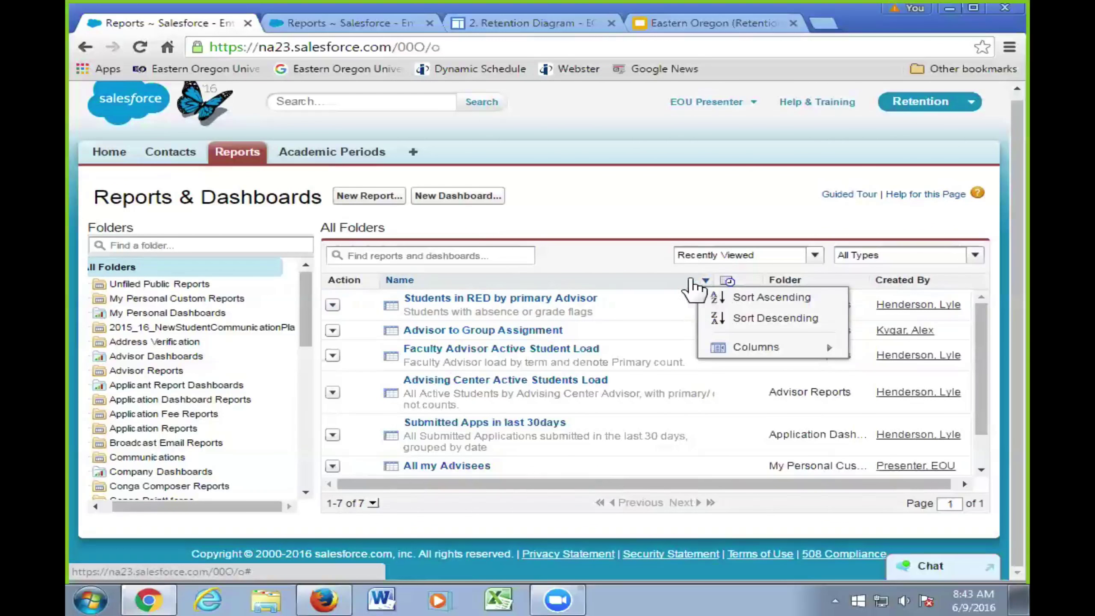
left_click(660, 283)
left_click(660, 283)
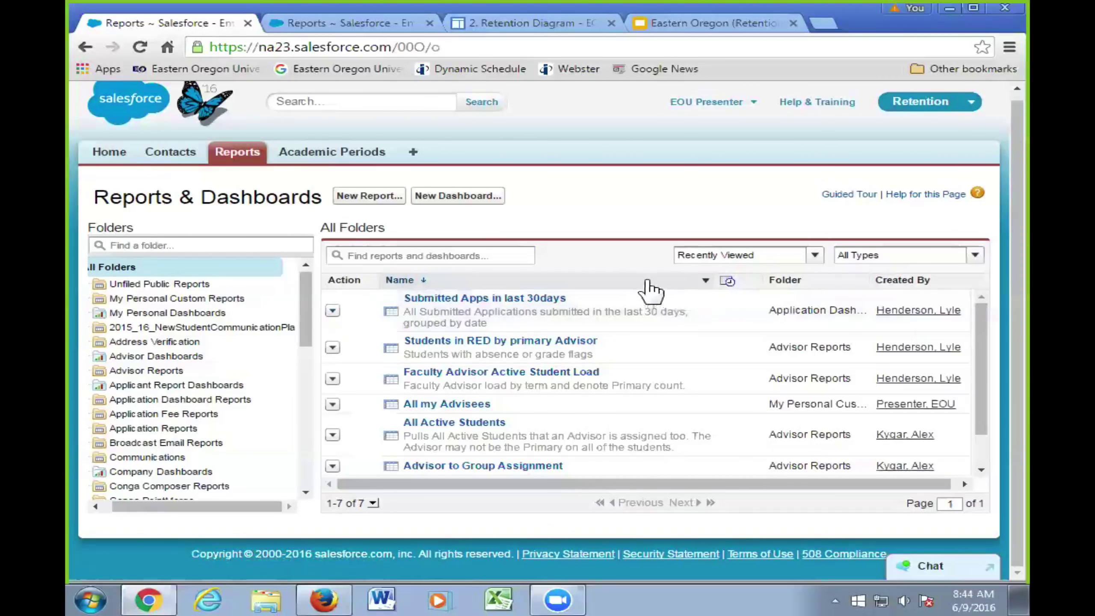
left_click_drag(650, 288, 387, 295)
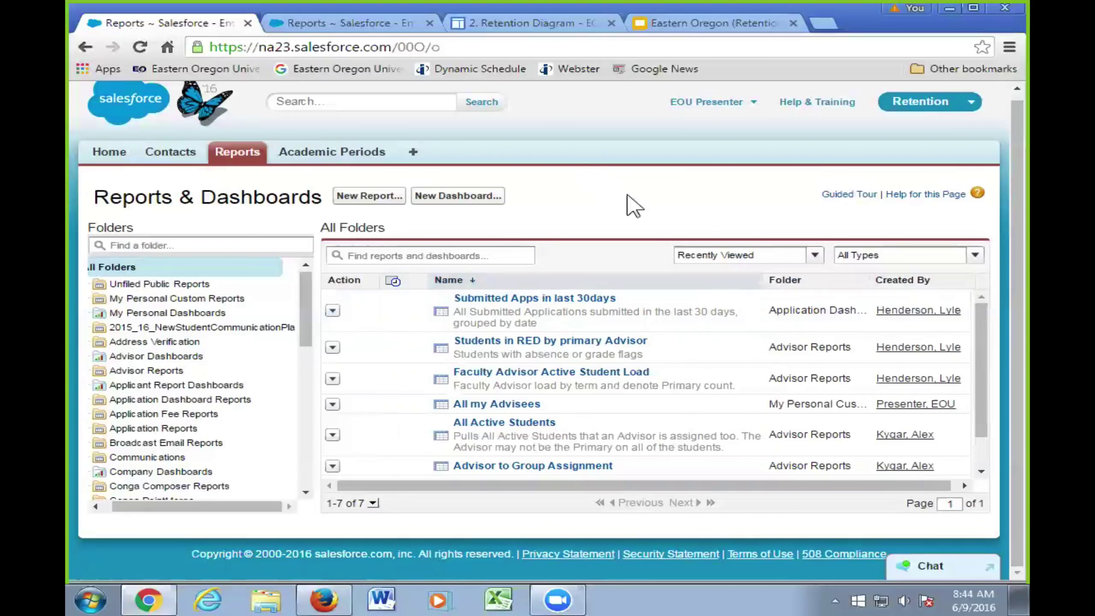
Step: Start a new report and list all report types in the Accounts & Contacts category, including the additional ones
left_click(388, 197)
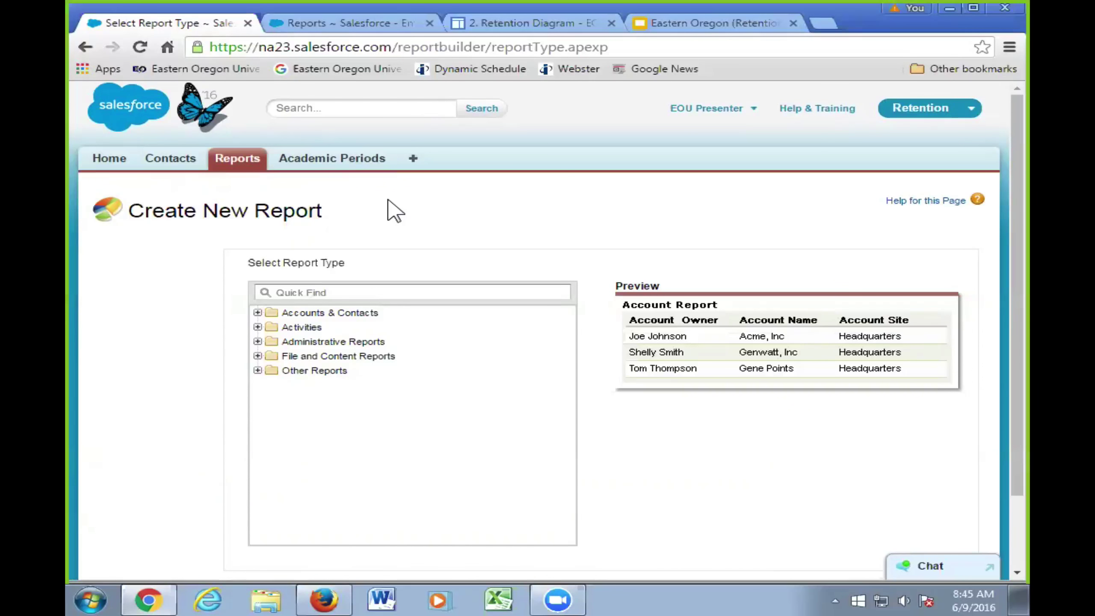
left_click(258, 312)
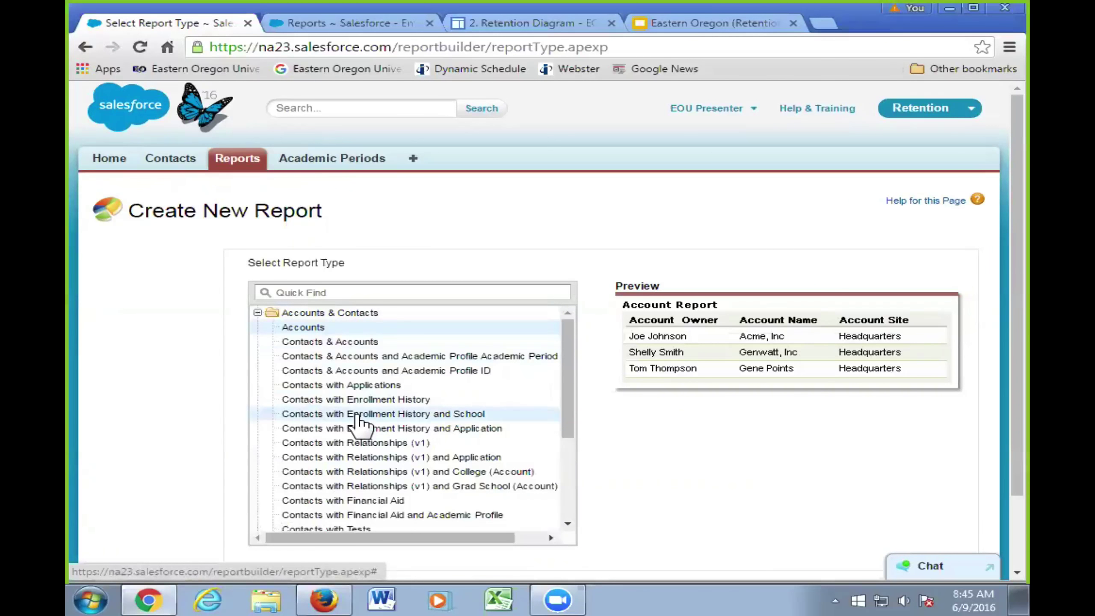
scroll(362, 416, "down", 4)
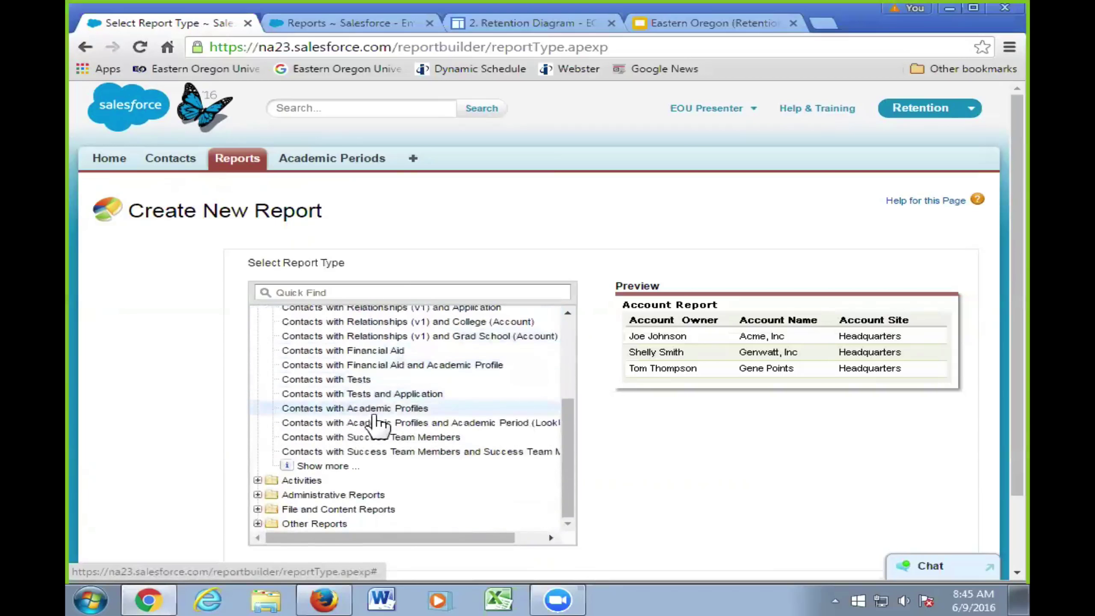
left_click(297, 466)
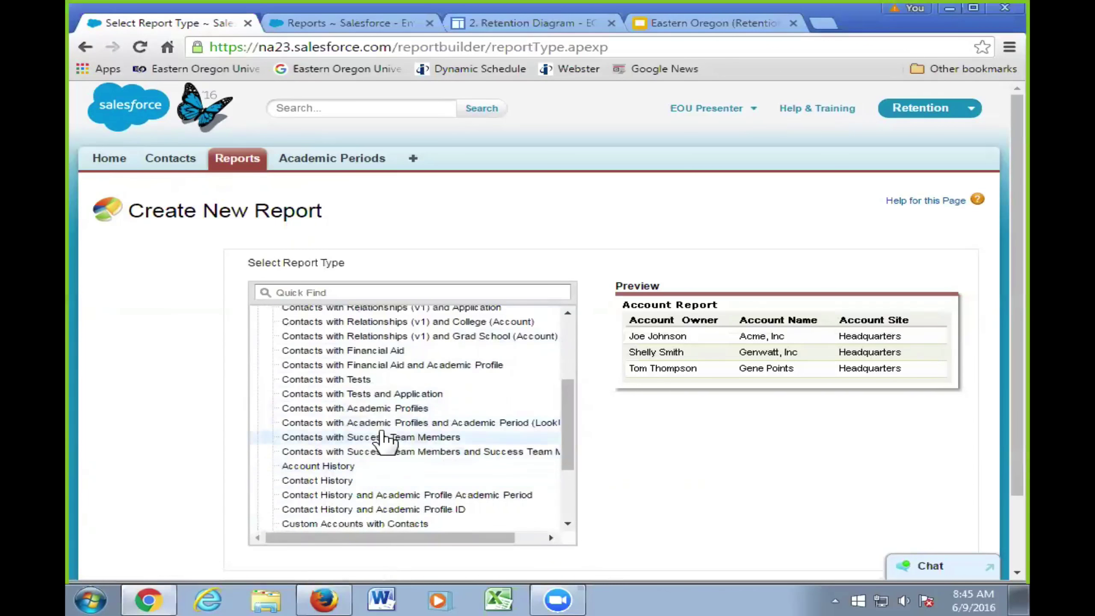
Step: Look through the Accounts & Contacts report types and filter the report types by "profi"
scroll(384, 440, "down", 5)
scroll(425, 375, "up", 4)
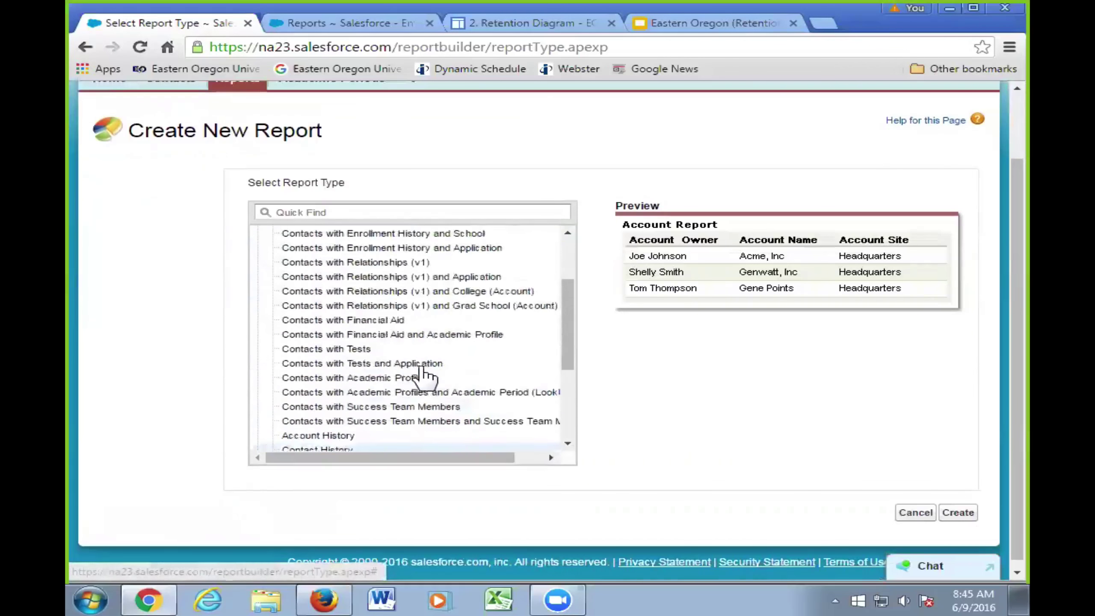
scroll(424, 375, "up", 2)
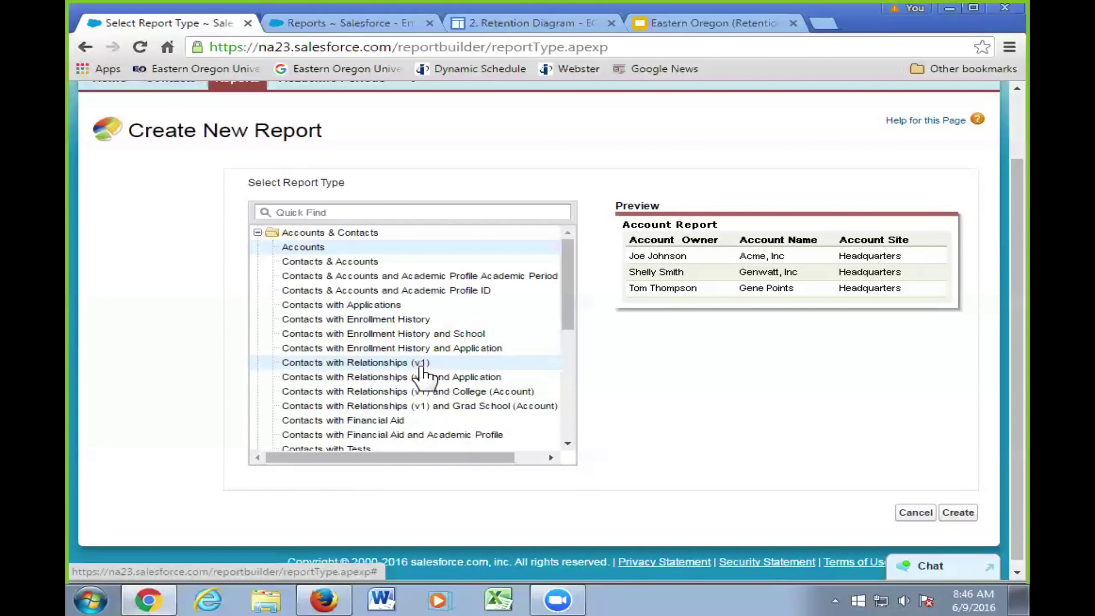
left_click(389, 213)
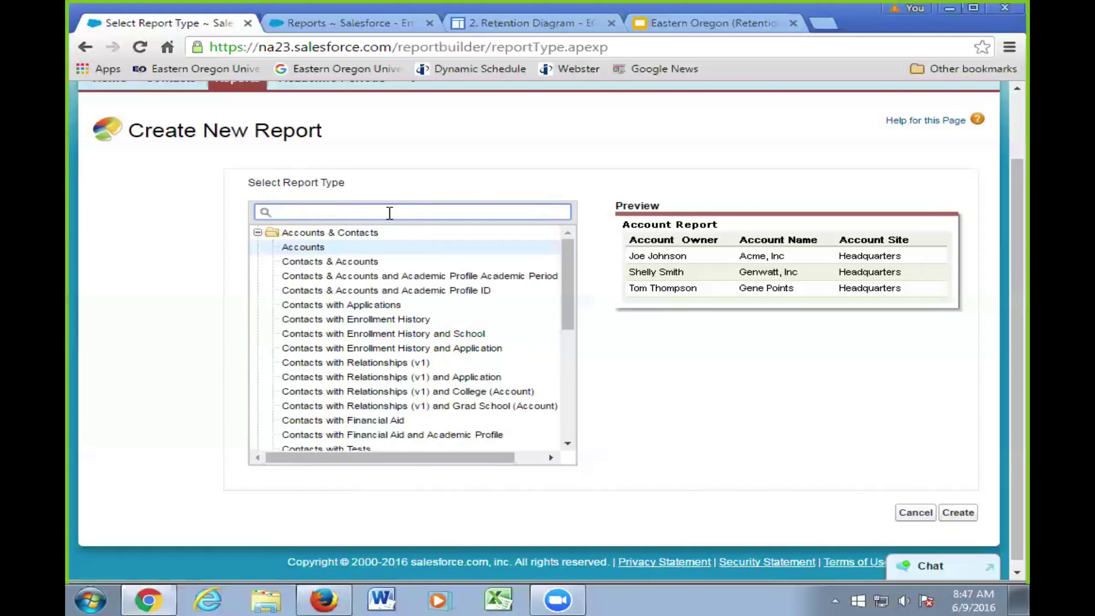
type("profi")
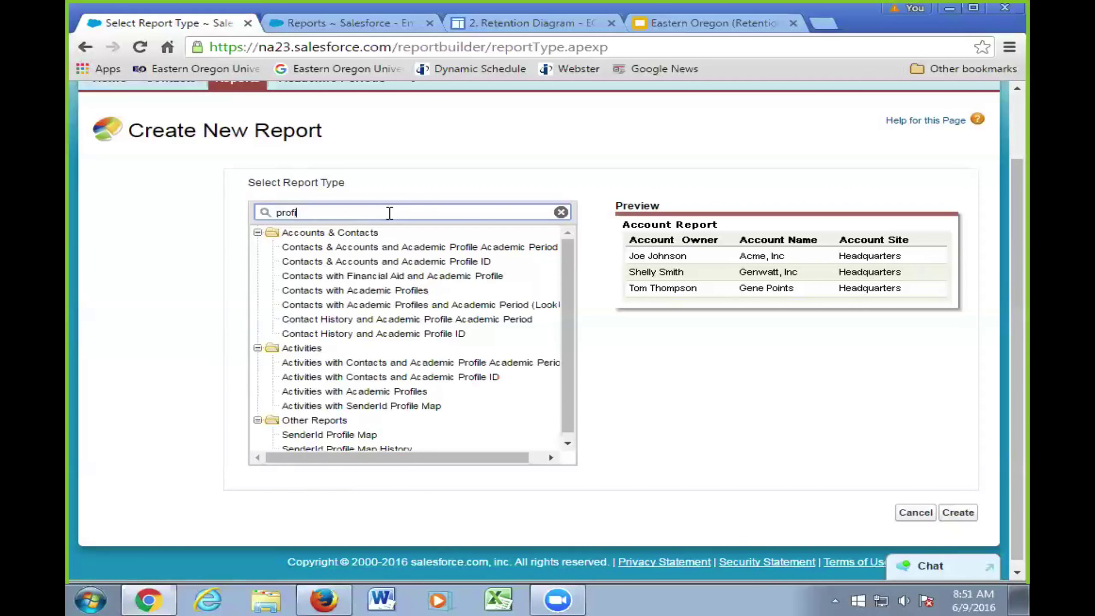
Step: Open the test student's contact record and look through its detail sections down to the Academic Profiles and Advising (Student) related lists
left_click(360, 26)
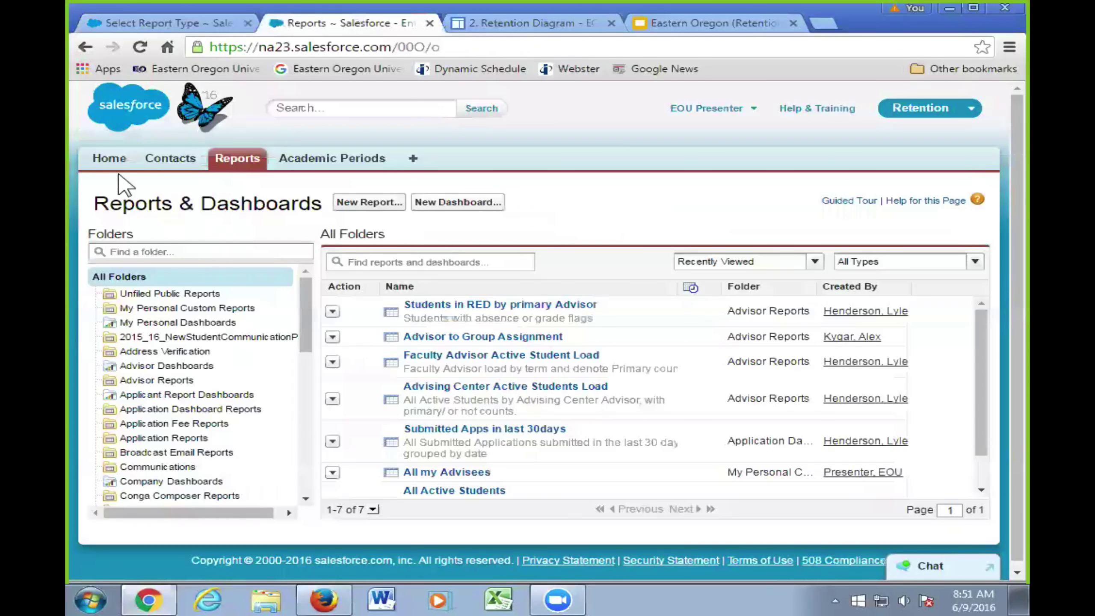
left_click(109, 163)
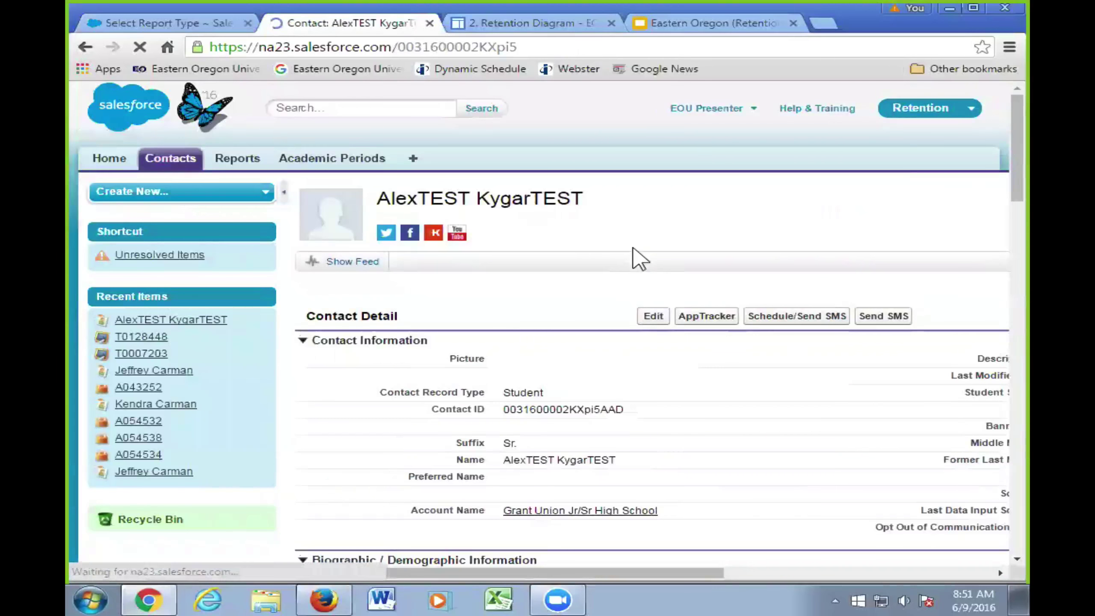
scroll(632, 257, "down", 5)
scroll(639, 258, "down", 1)
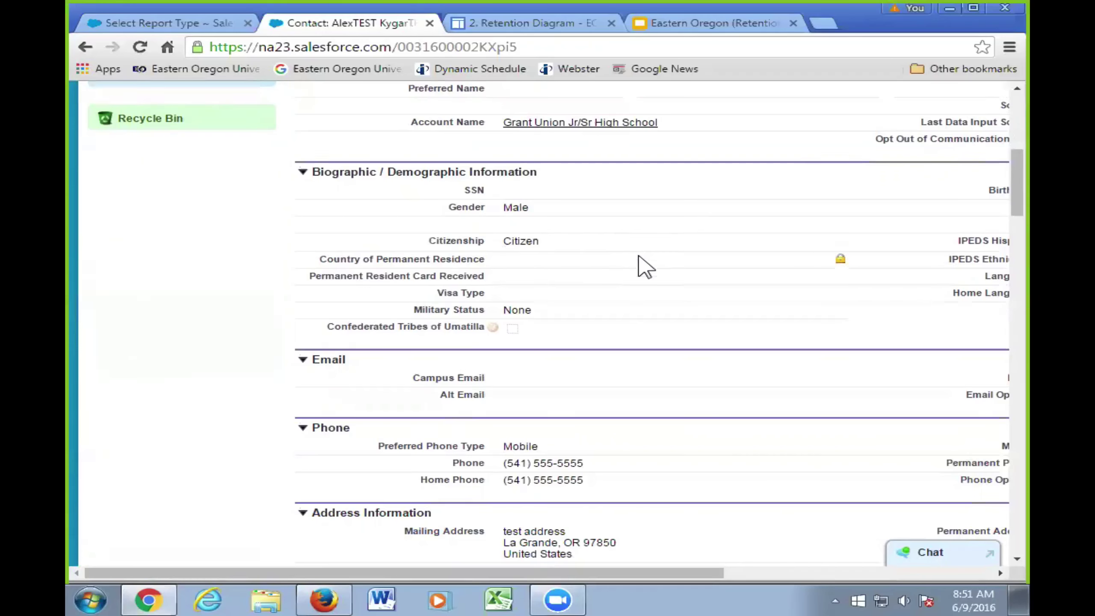
scroll(640, 259, "up", 4)
scroll(632, 246, "down", 18)
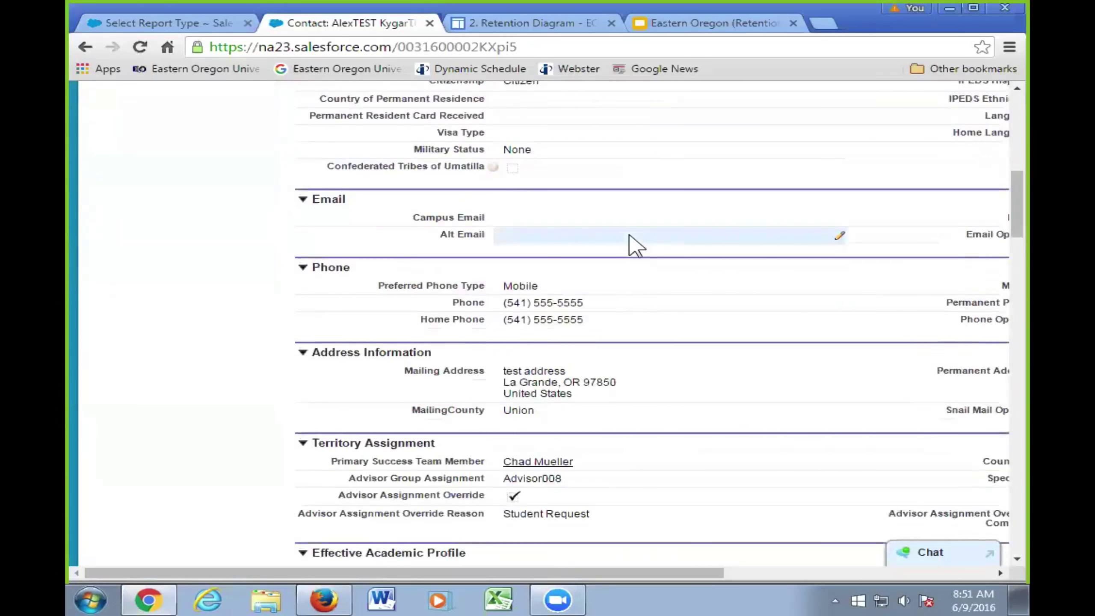
scroll(639, 245, "down", 2)
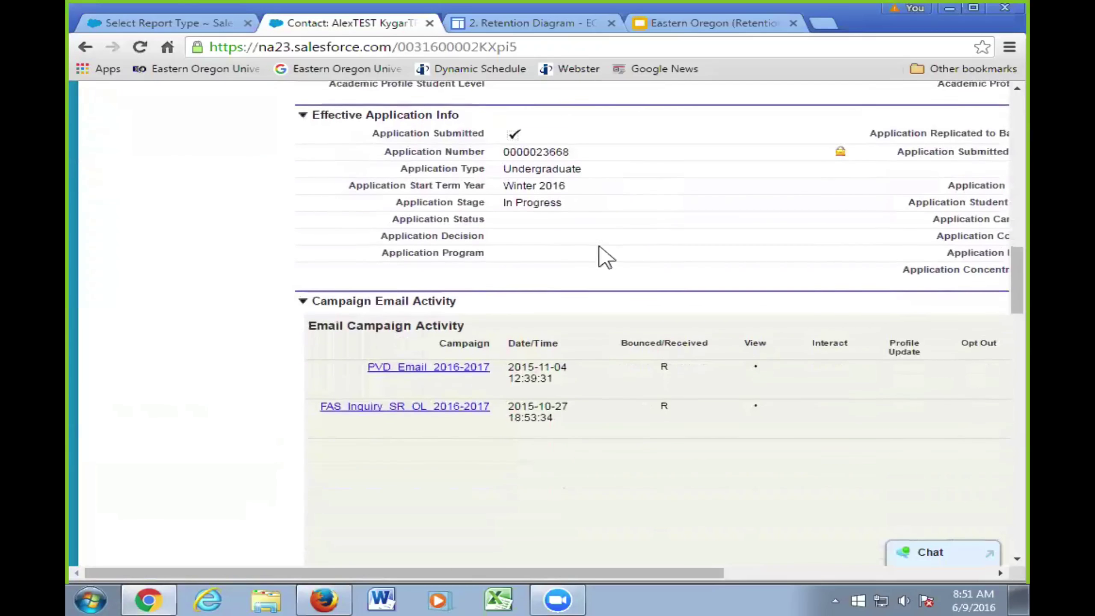
scroll(259, 313, "up", 5)
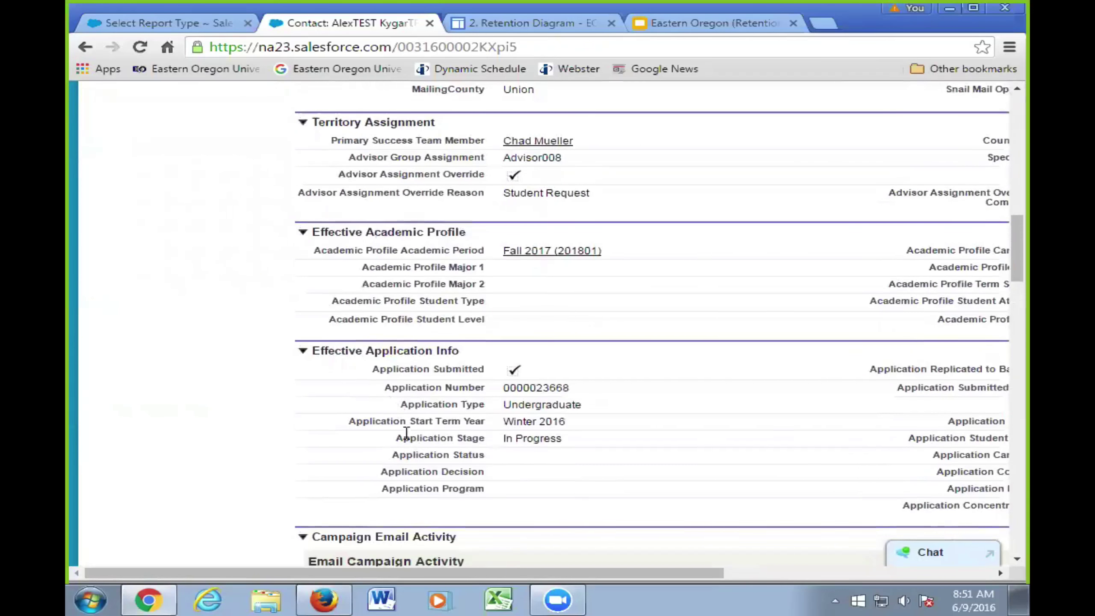
scroll(327, 388, "down", 1)
scroll(314, 391, "down", 3)
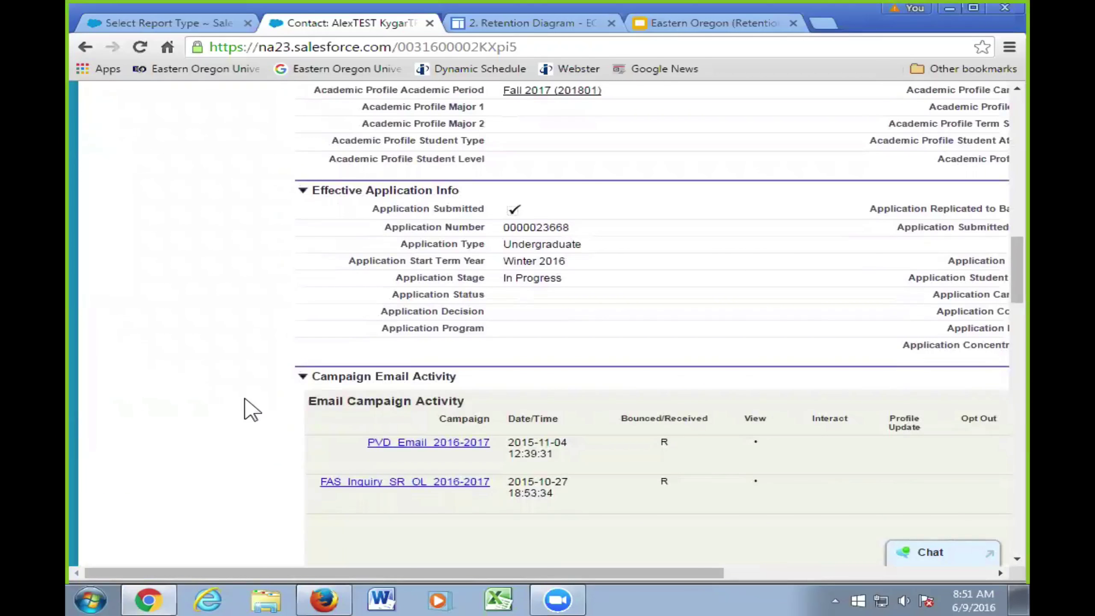
scroll(252, 410, "down", 15)
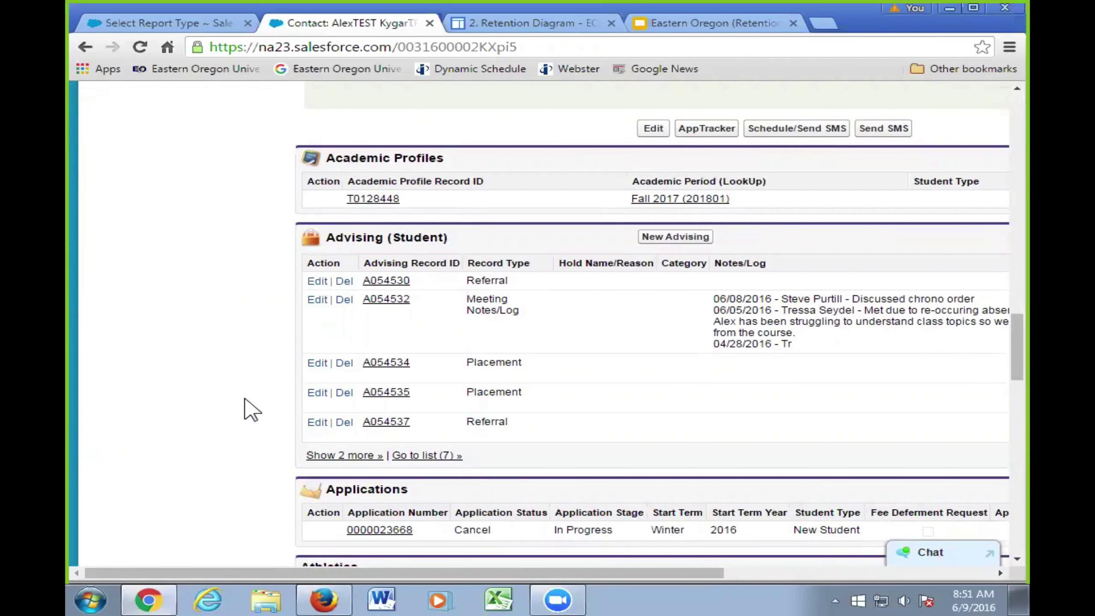
right_click(378, 199)
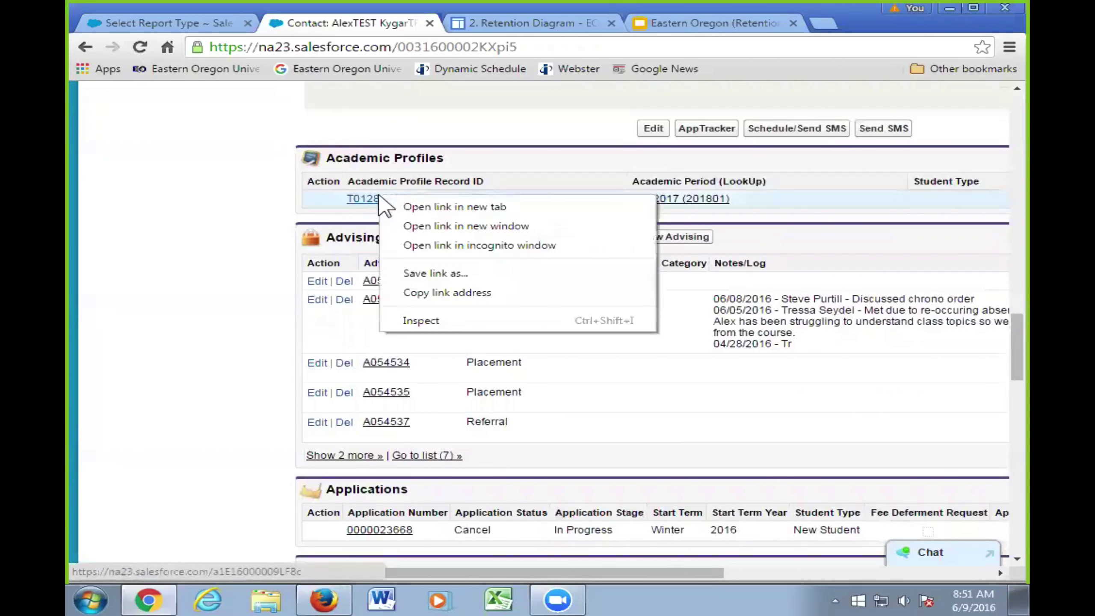
left_click(420, 208)
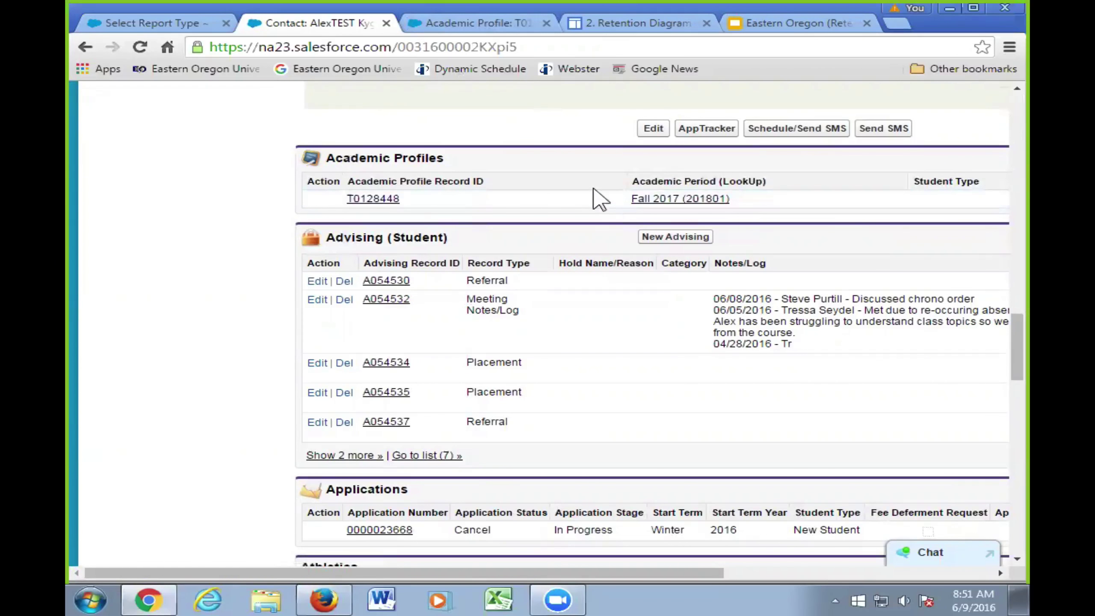
left_click(457, 23)
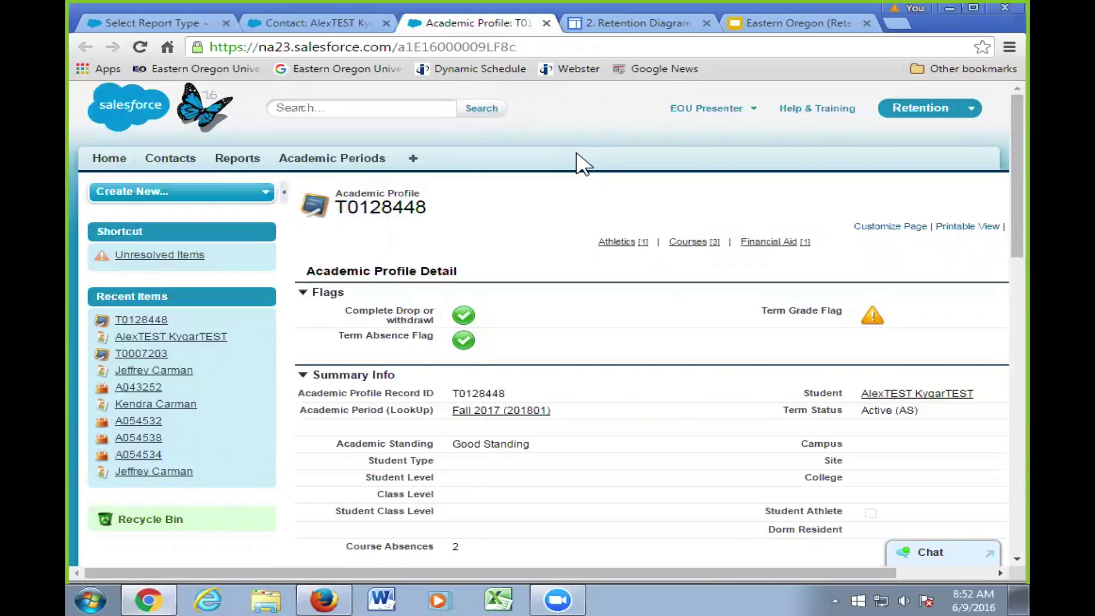
Step: Select the Contacts with Academic Profiles report type and compare it with the student's contact record and academic profile
left_click(179, 26)
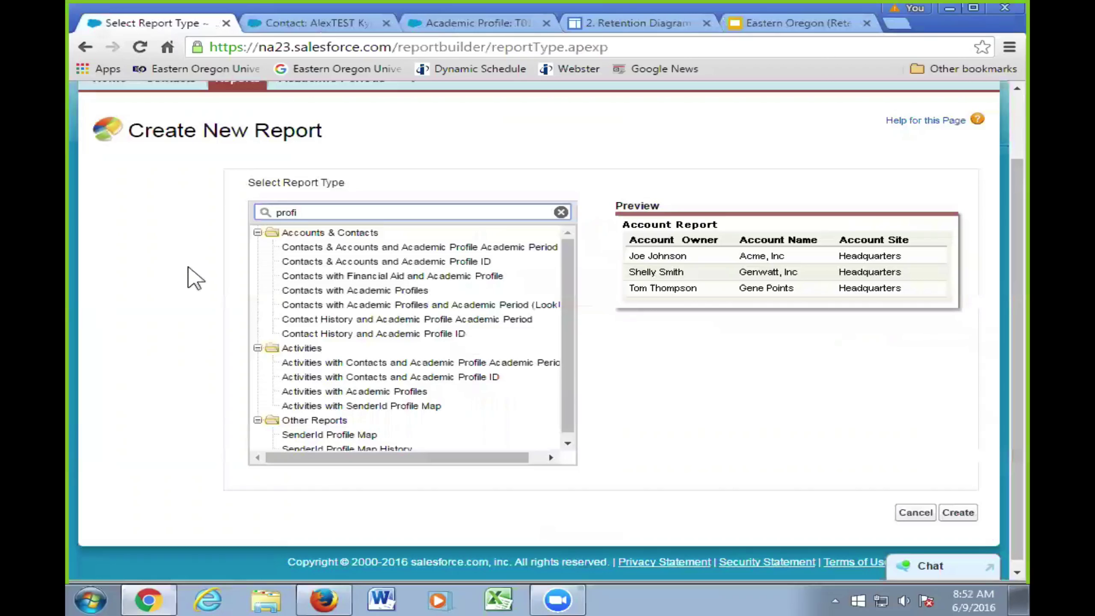
left_click(319, 290)
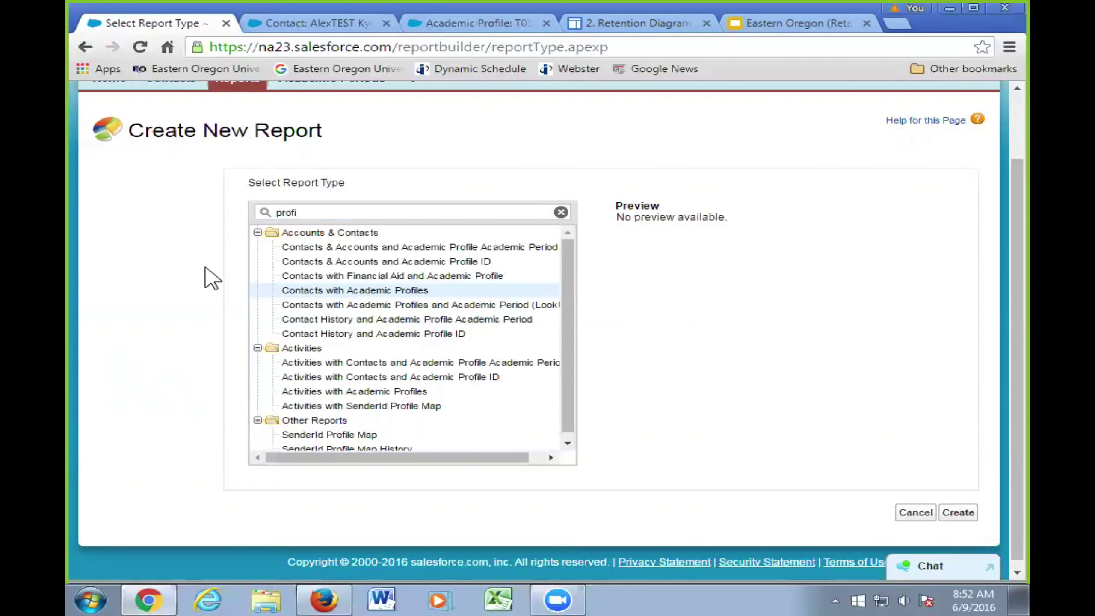
left_click(332, 24)
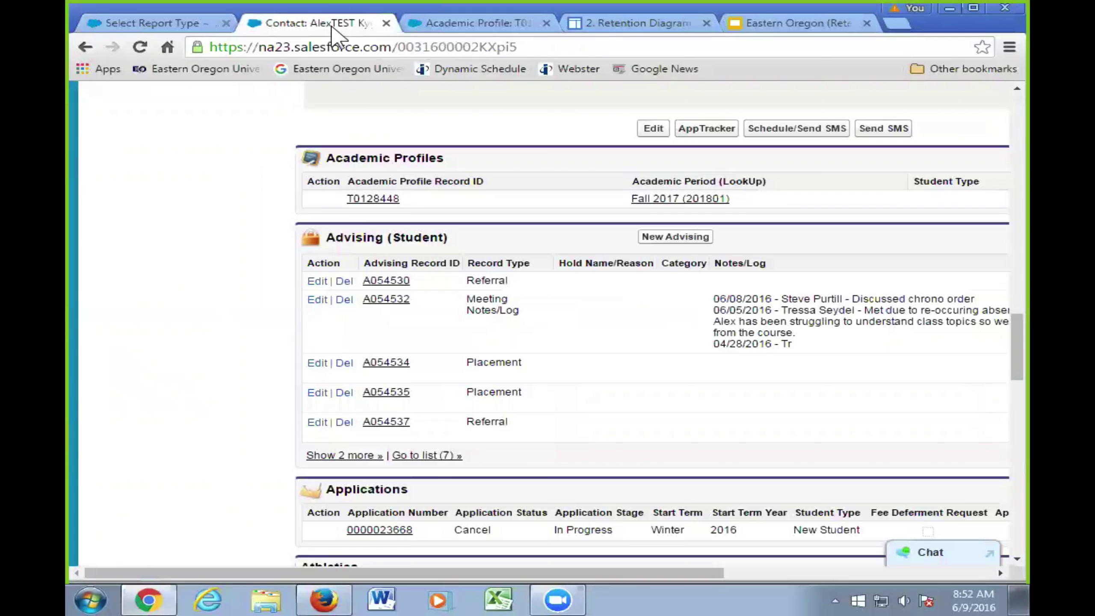
scroll(195, 369, "up", 15)
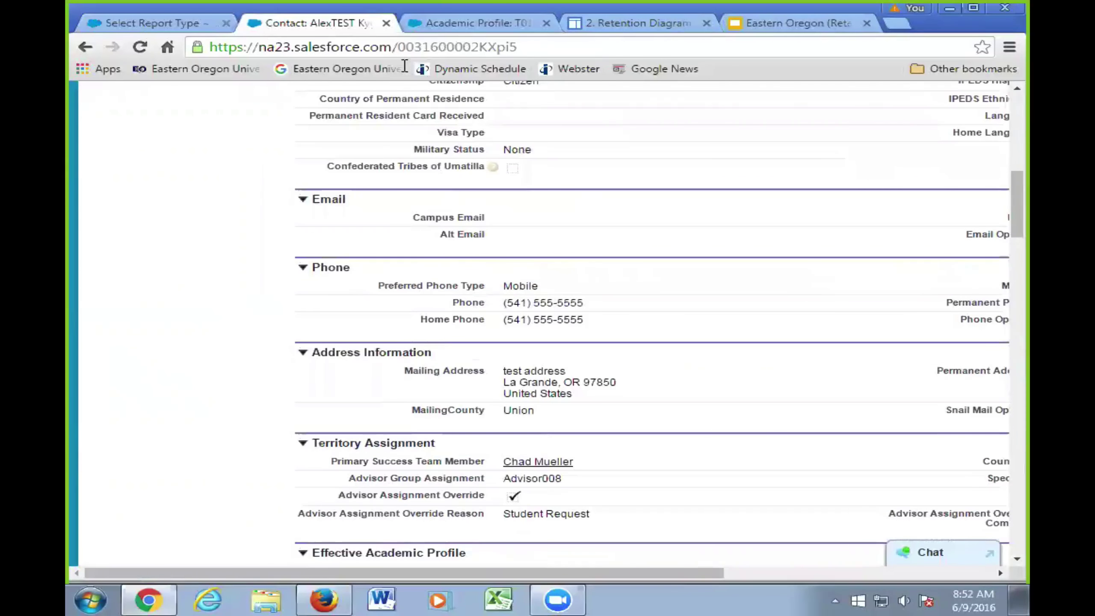
left_click(448, 23)
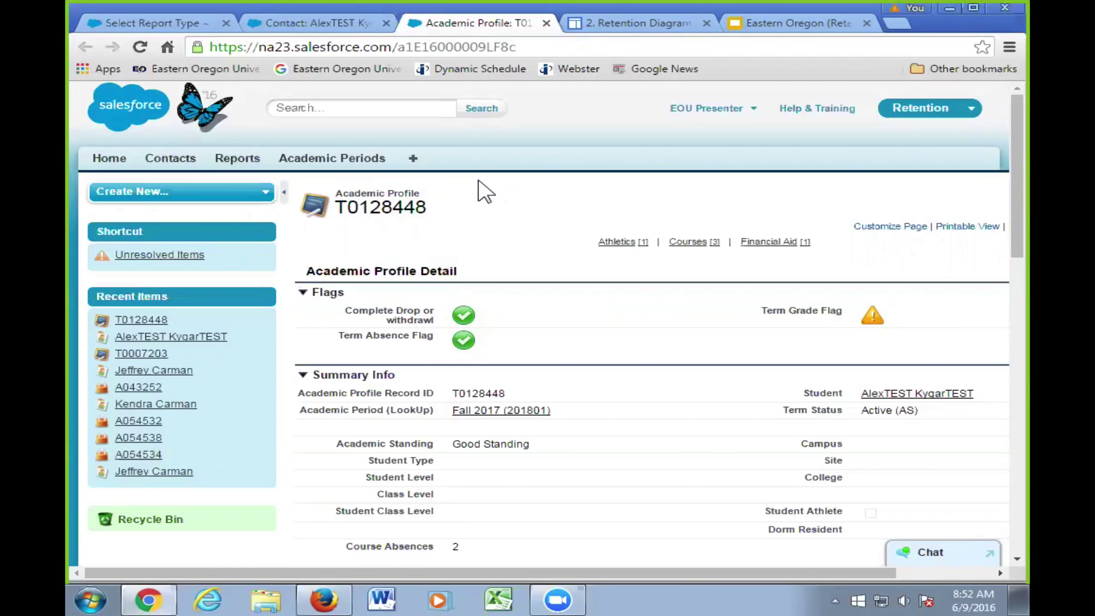
Step: Review the report type list against the header and Contact Information section of the student's contact record
left_click(114, 24)
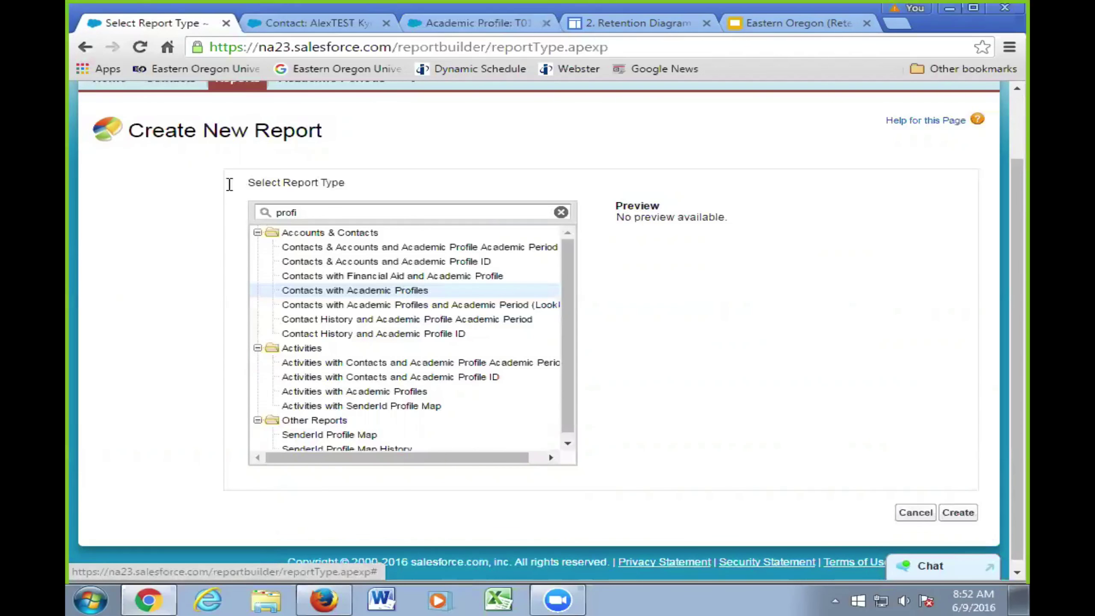
left_click(302, 22)
scroll(238, 212, "up", 10)
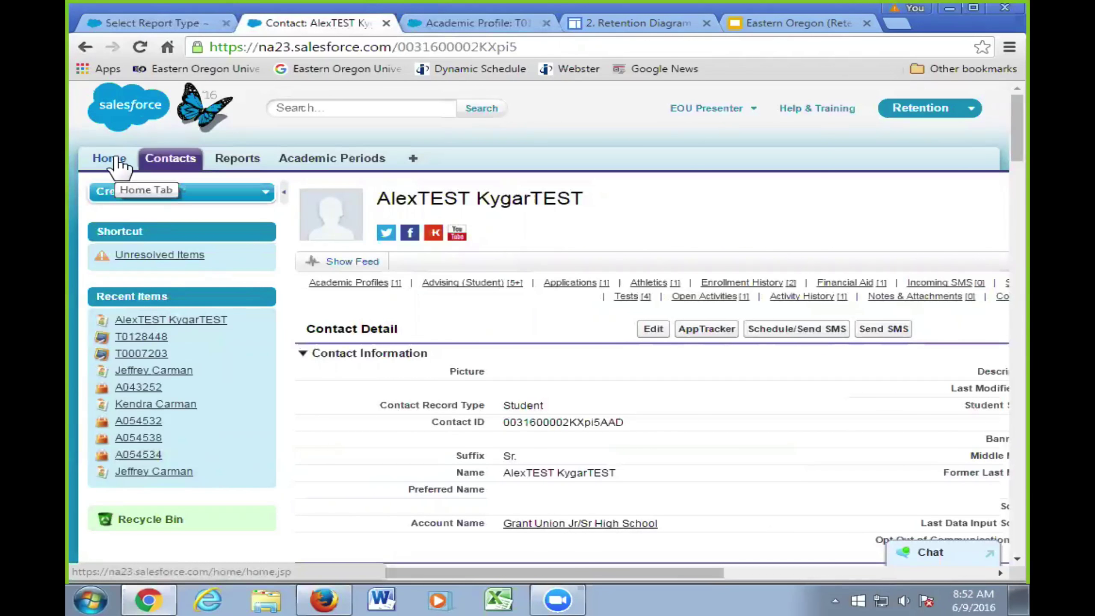
left_click(177, 27)
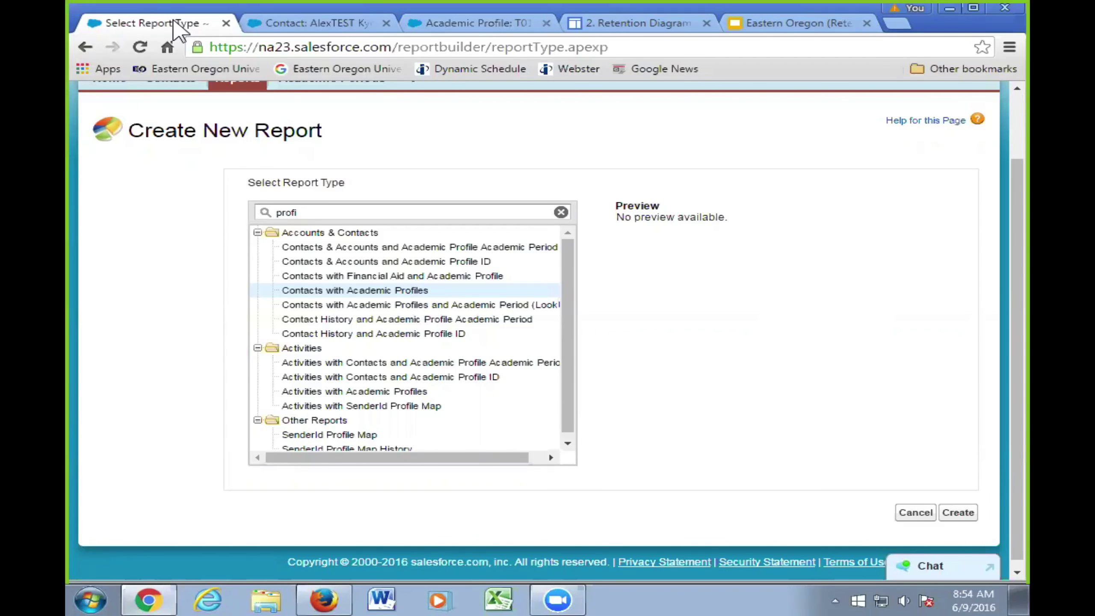
left_click(304, 23)
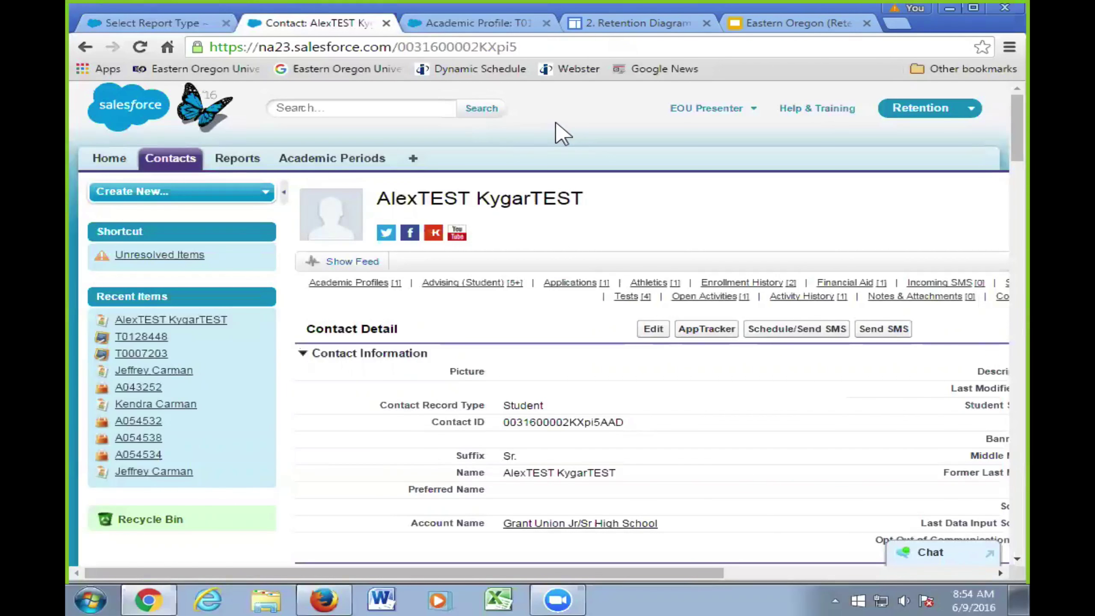
scroll(582, 294, "down", 3)
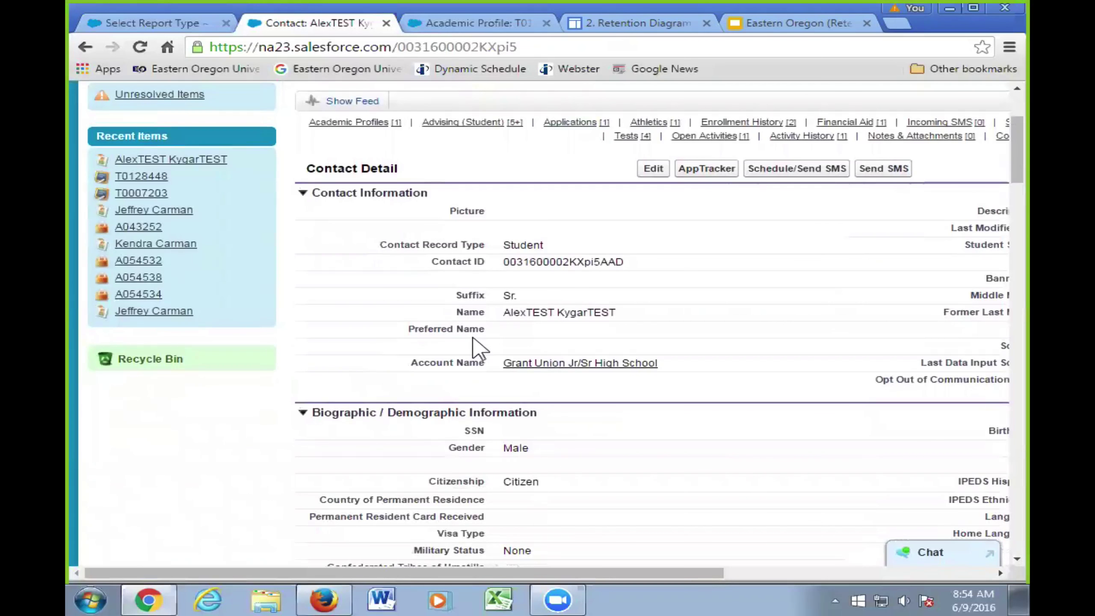
Step: Select the Contacts with Financial Aid and Academic Profile report type
left_click(151, 22)
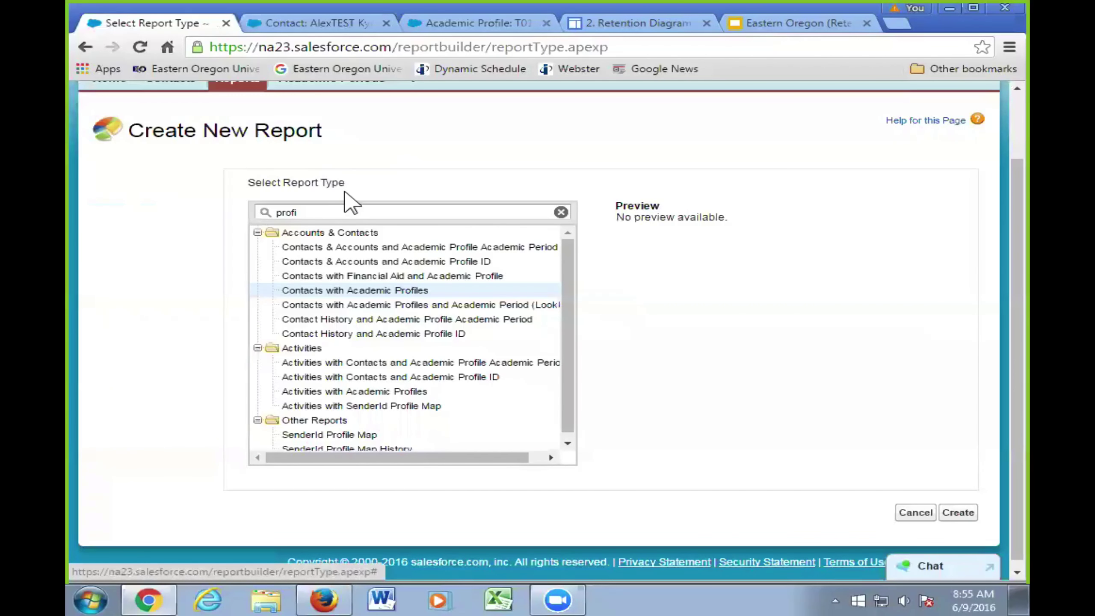
left_click(392, 275)
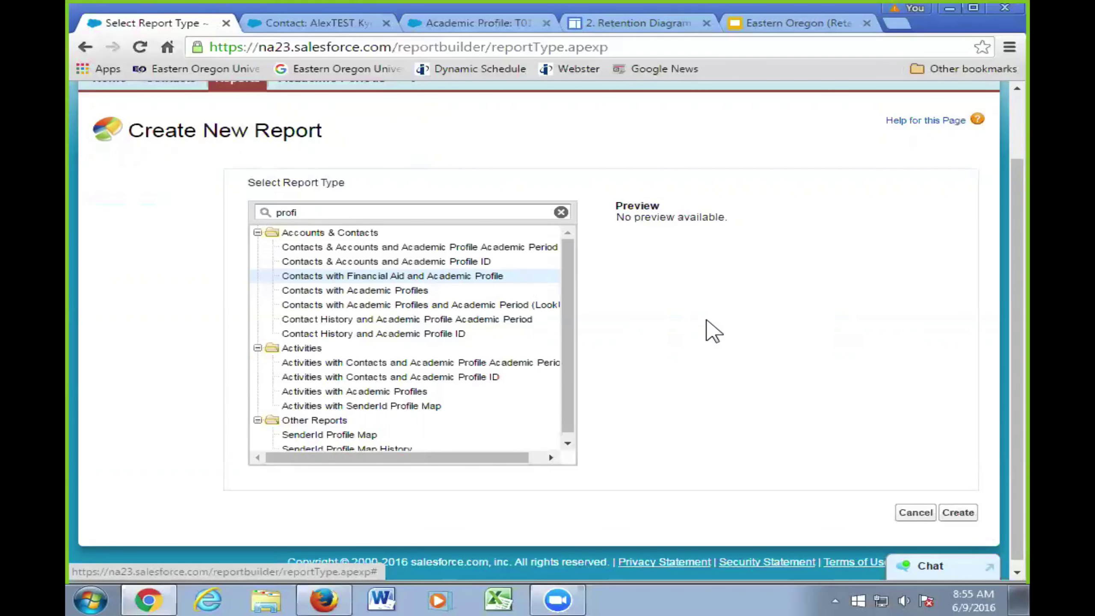
Step: Preview the Athletics and Advising (Student) related lists on the student's contact record
left_click(297, 21)
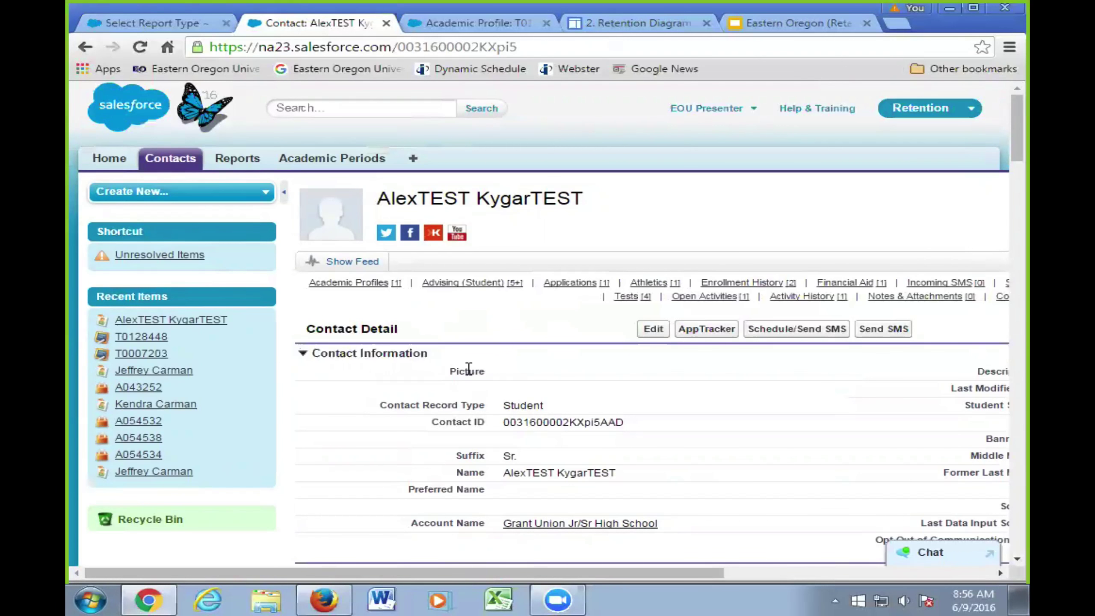
scroll(366, 420, "down", 2)
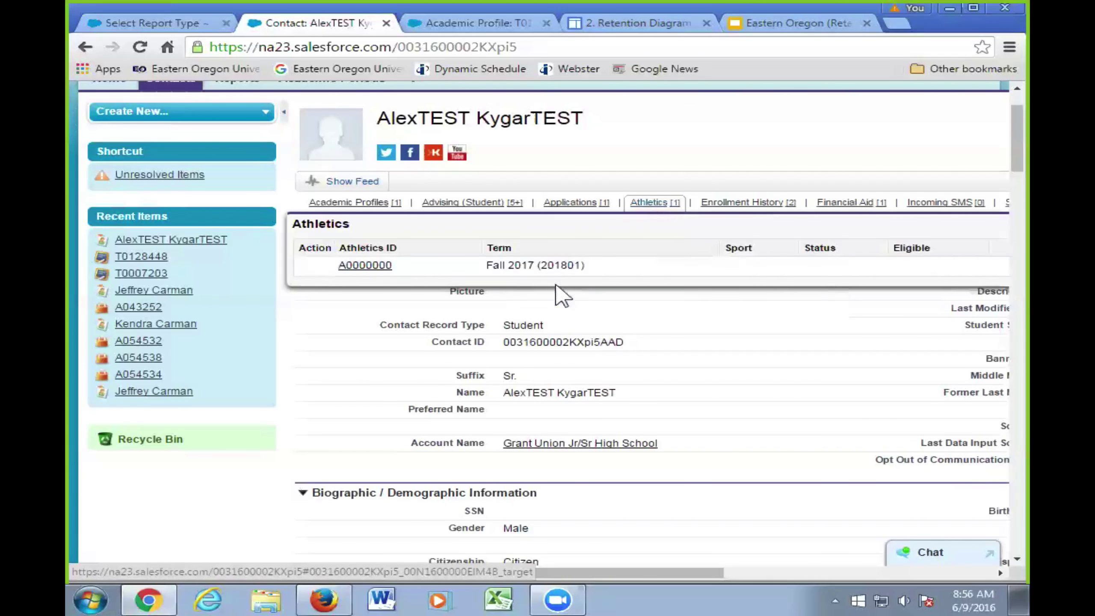
mouse_move(468, 211)
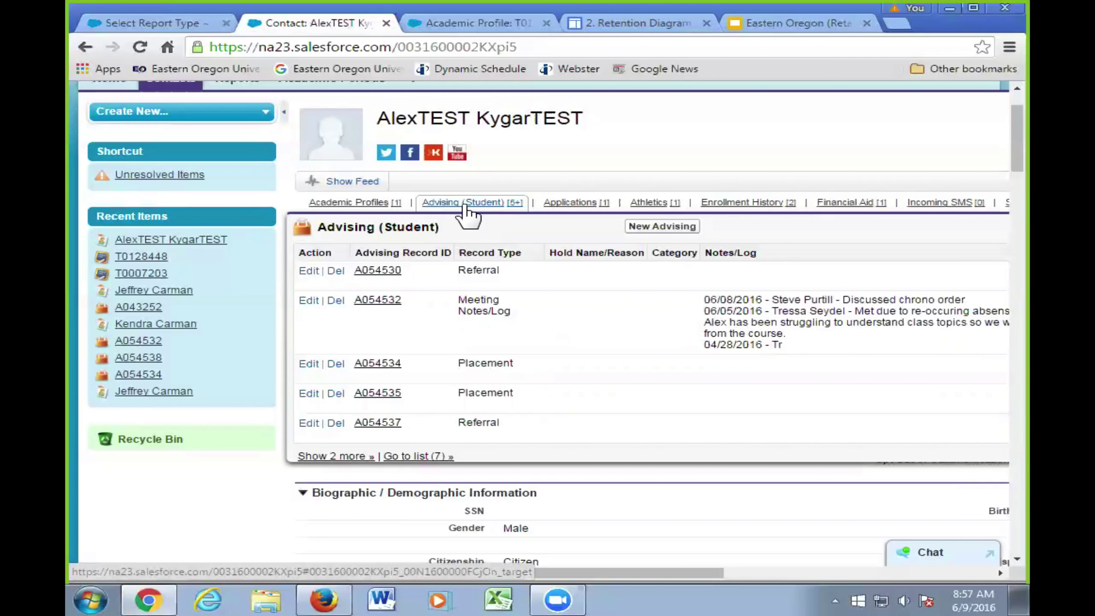
Step: Create a new report using the Contacts with Academic Profiles report type
left_click(168, 22)
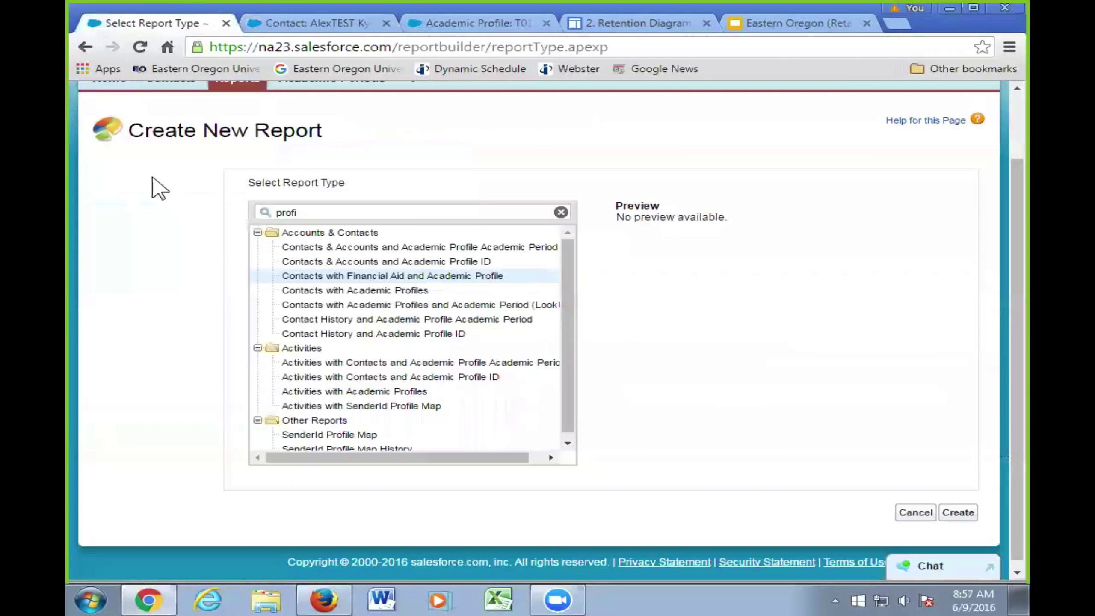
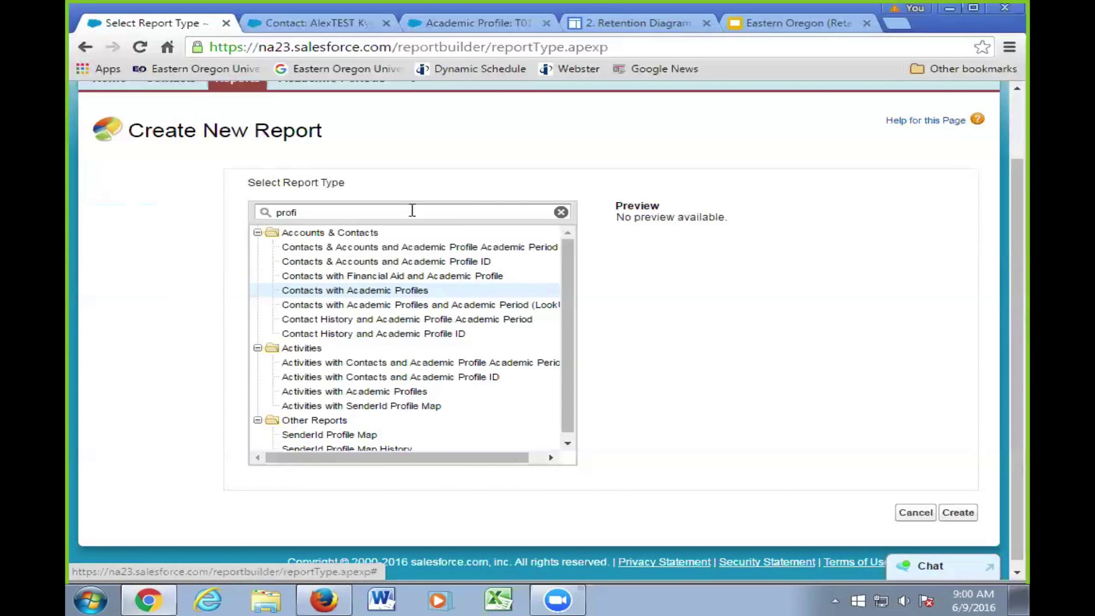
scroll(738, 340, "down", 1)
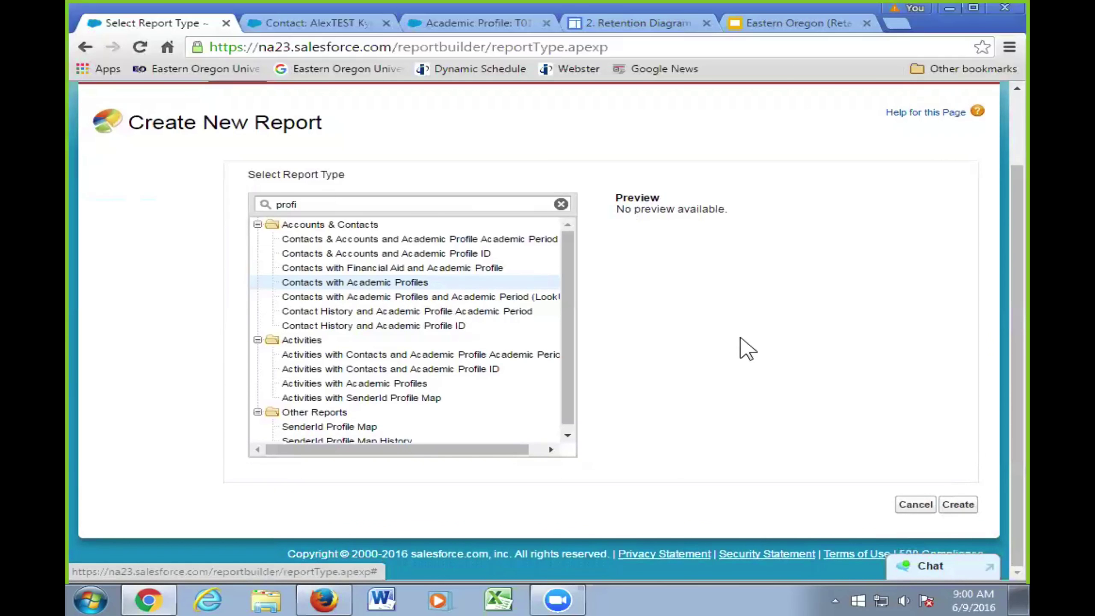
left_click(957, 504)
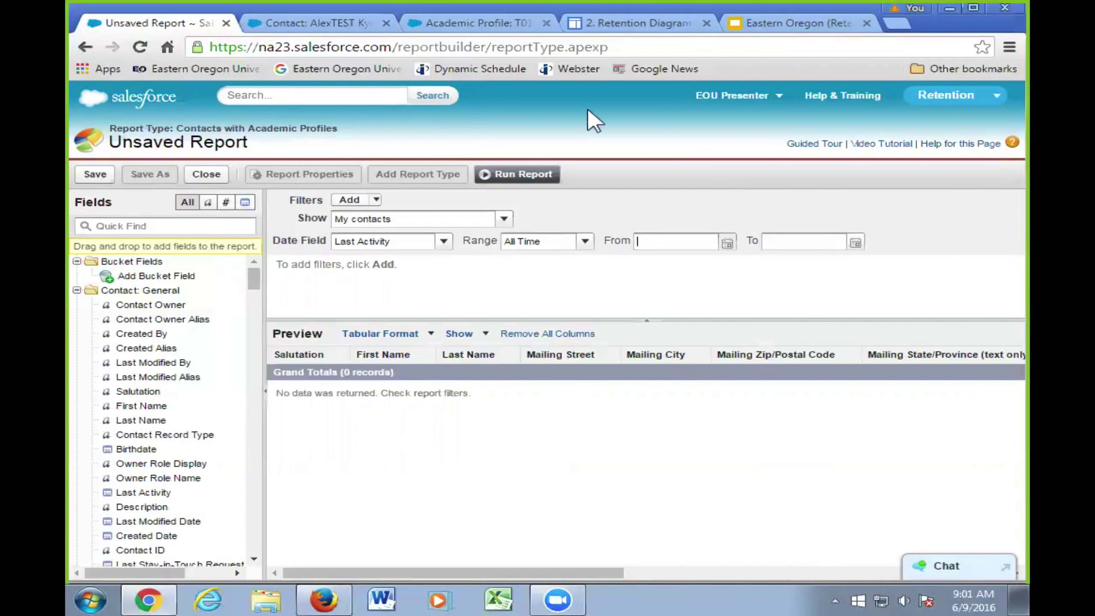
Step: Review the student's contact record and academic profile as the report's data sources, and return to the unsaved report
left_click(315, 24)
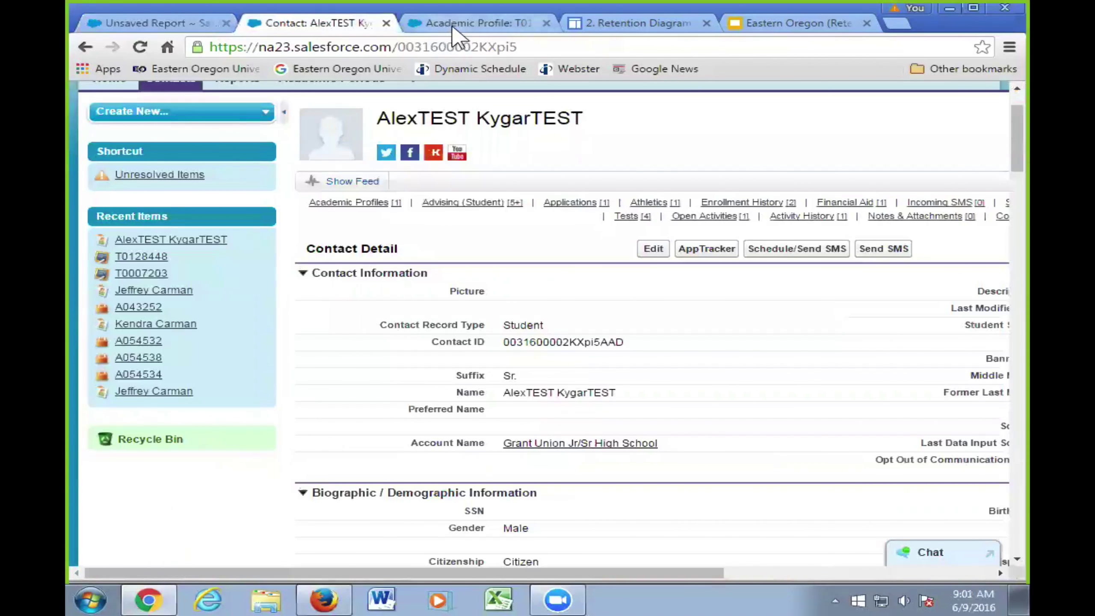
left_click(448, 23)
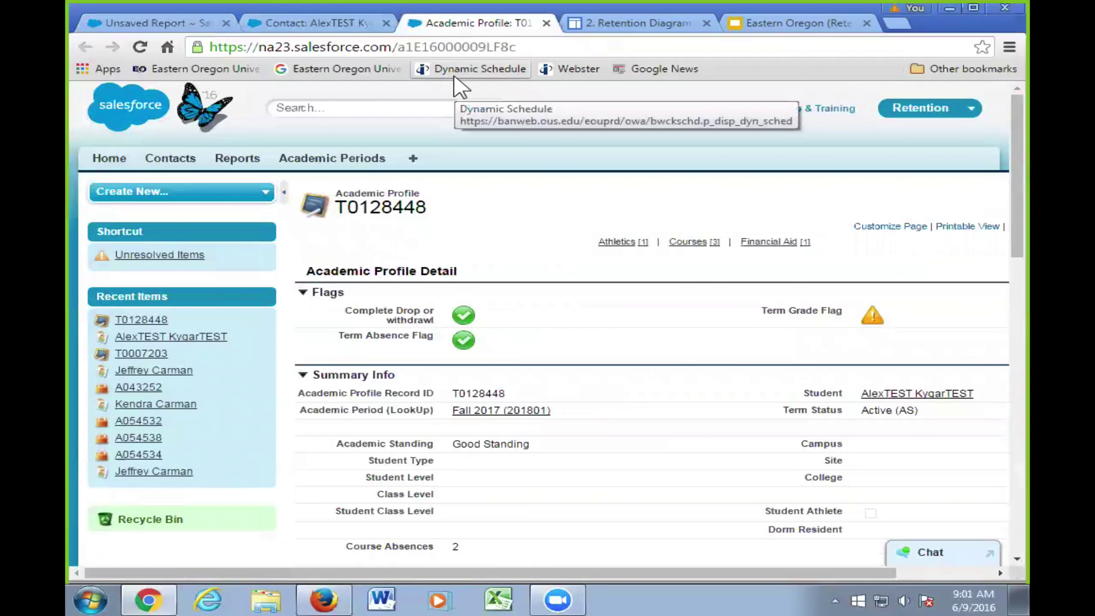
left_click(307, 24)
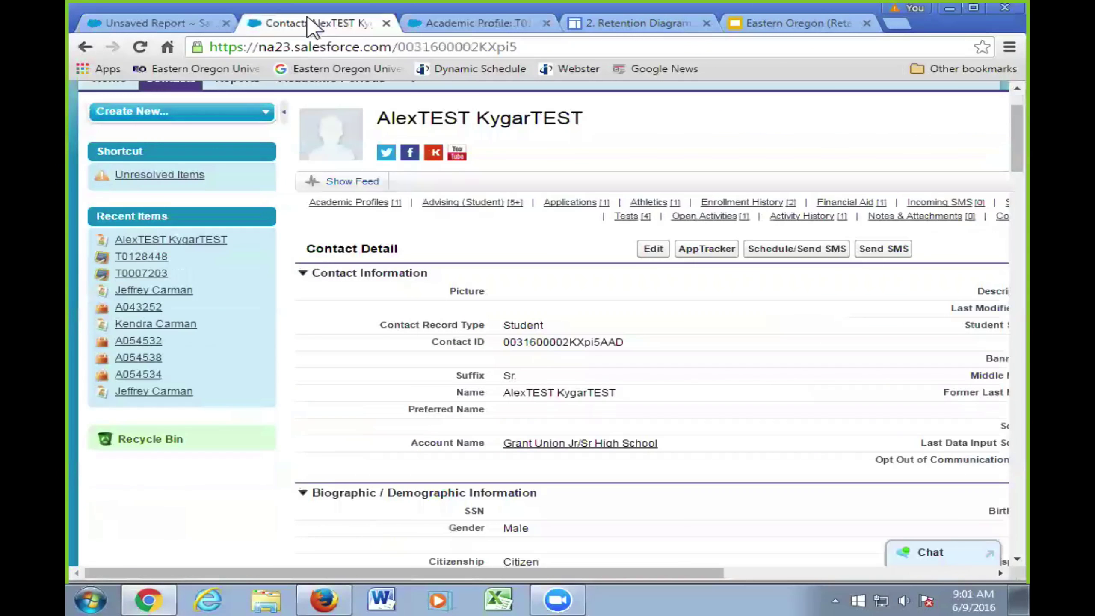
left_click(473, 23)
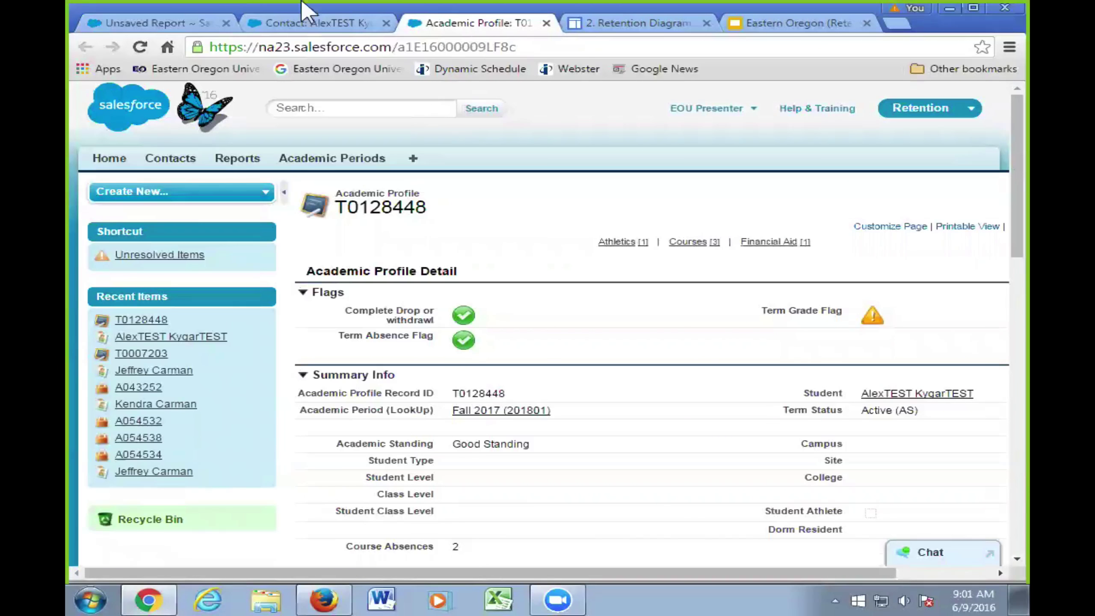
left_click(157, 24)
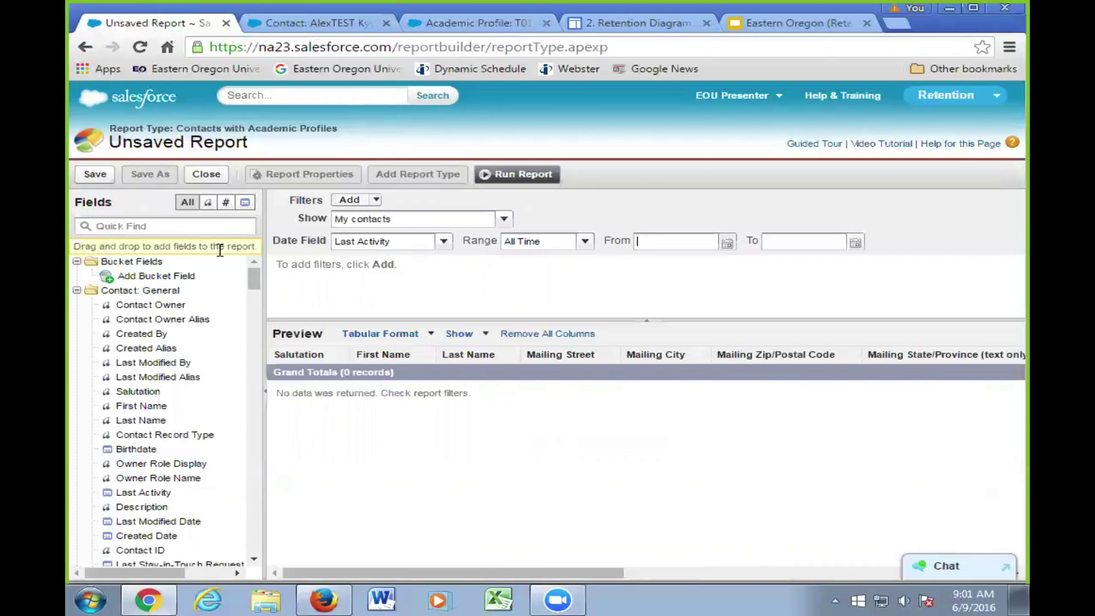
Step: Examine the full list of contact, account and academic profile fields available for the report
scroll(187, 356, "down", 10)
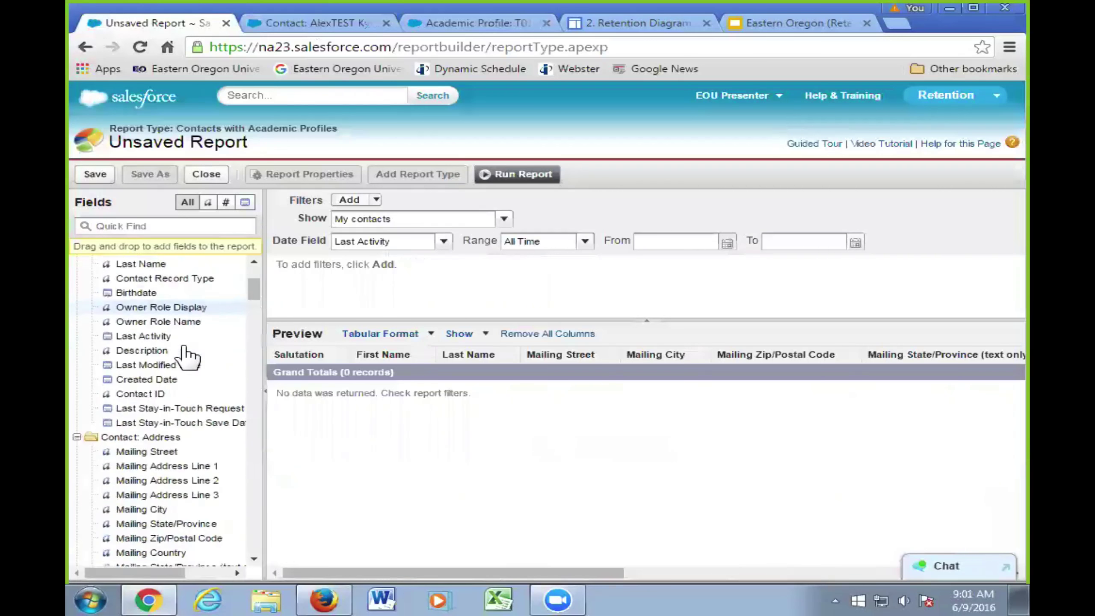
scroll(189, 358, "down", 15)
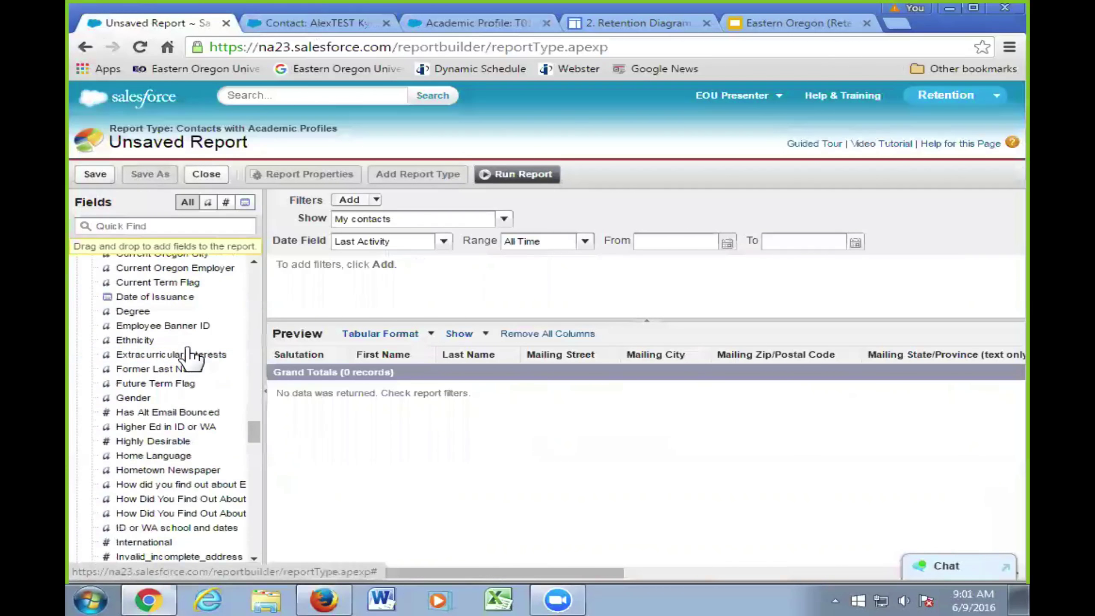
scroll(190, 357, "down", 15)
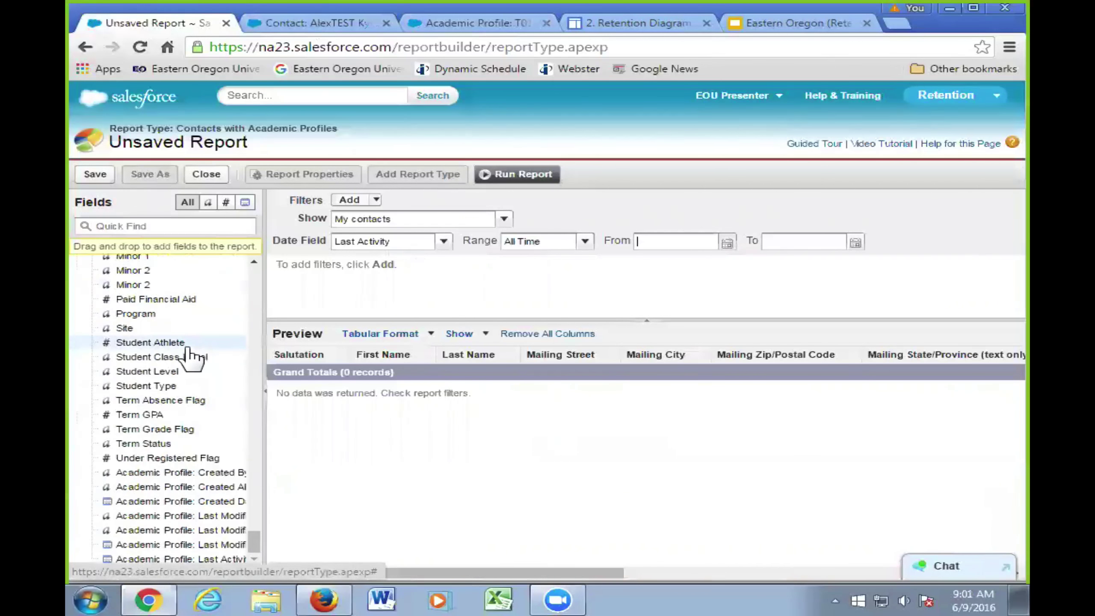
scroll(190, 358, "up", 10)
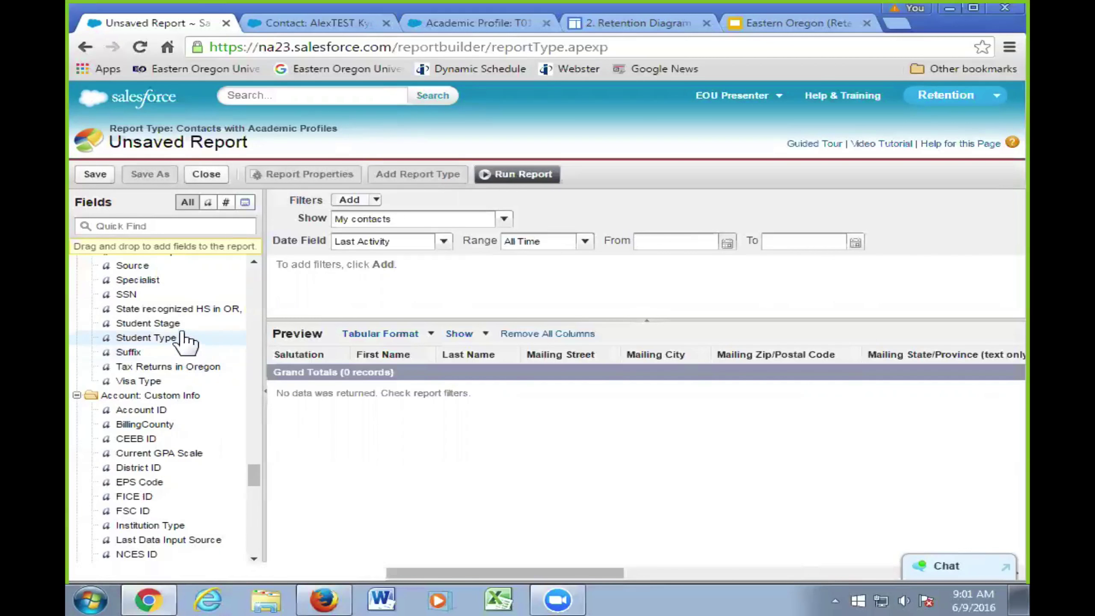
scroll(192, 353, "up", 9)
scroll(188, 345, "up", 15)
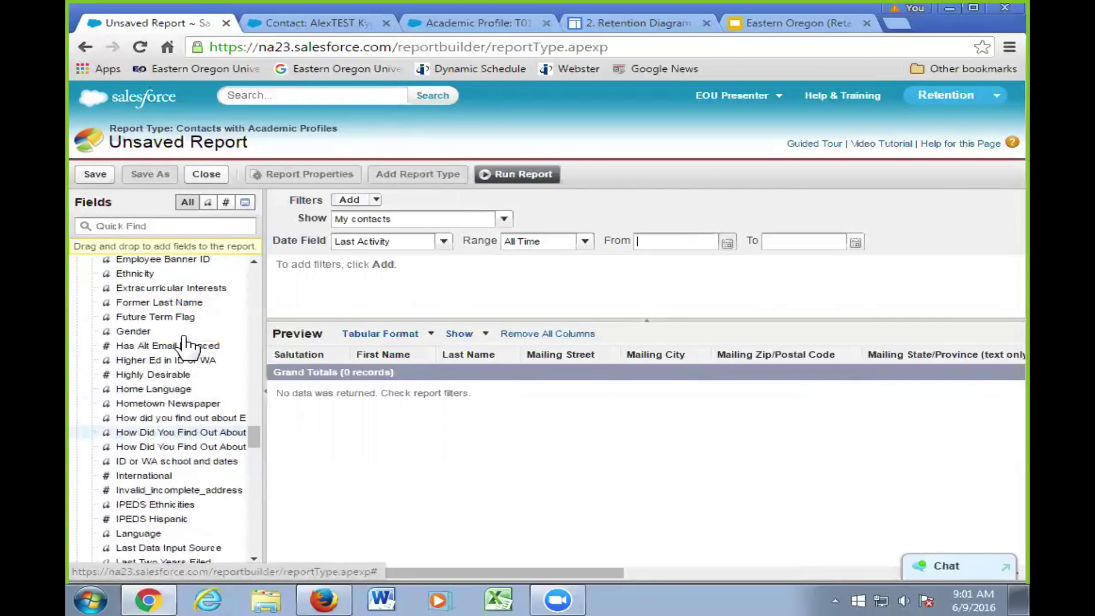
scroll(189, 328, "up", 20)
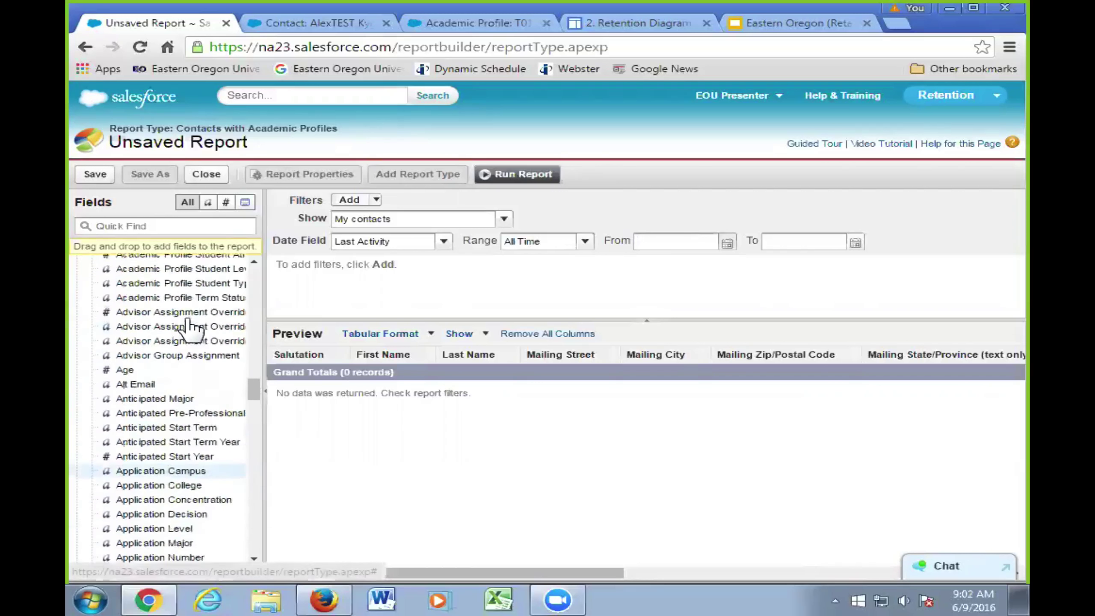
scroll(188, 319, "up", 10)
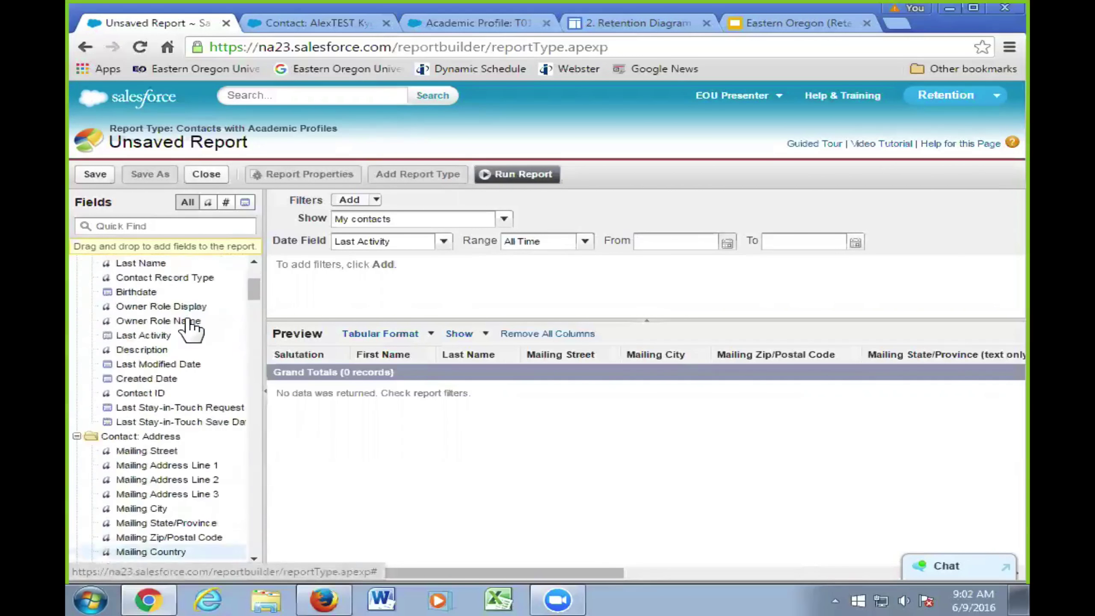
Step: Search the report's available fields for "last", look through the matching fields, and clear the search
left_click(141, 230)
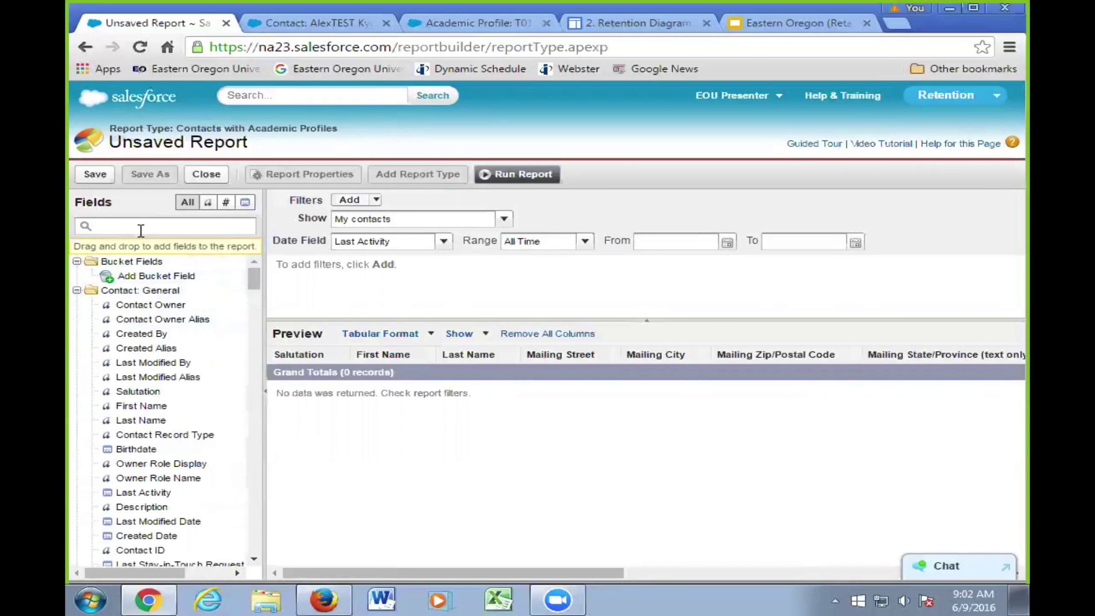
type("last")
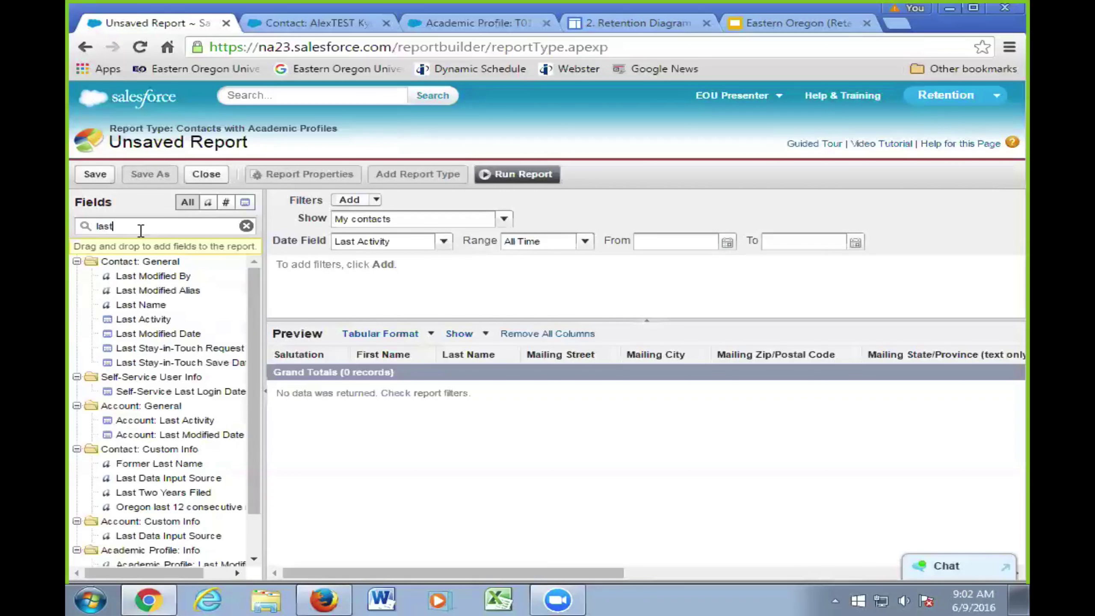
scroll(163, 441, "down", 1)
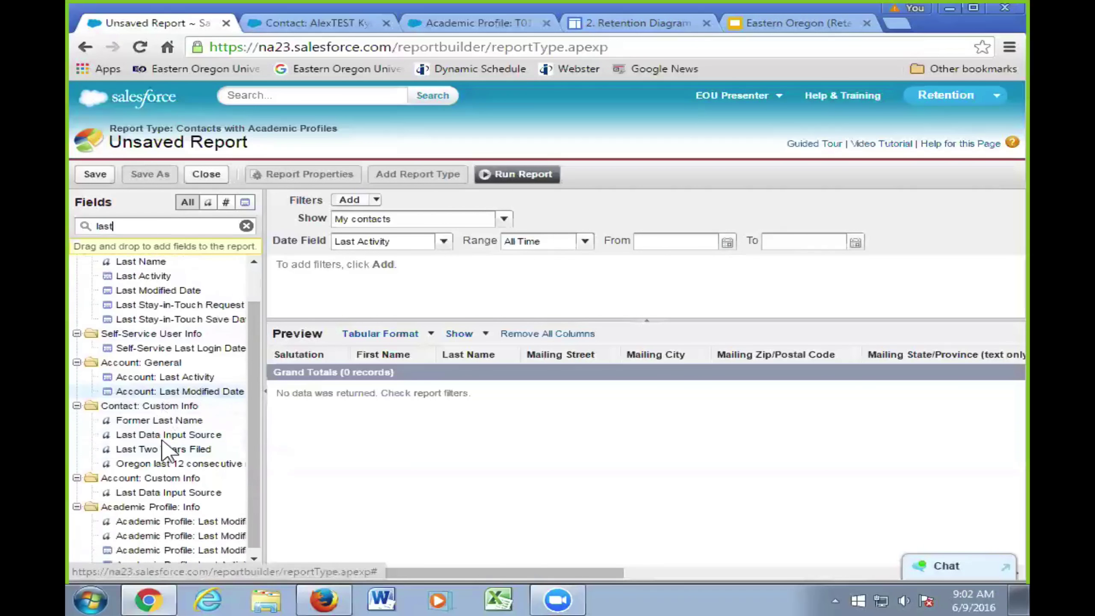
scroll(163, 441, "down", 1)
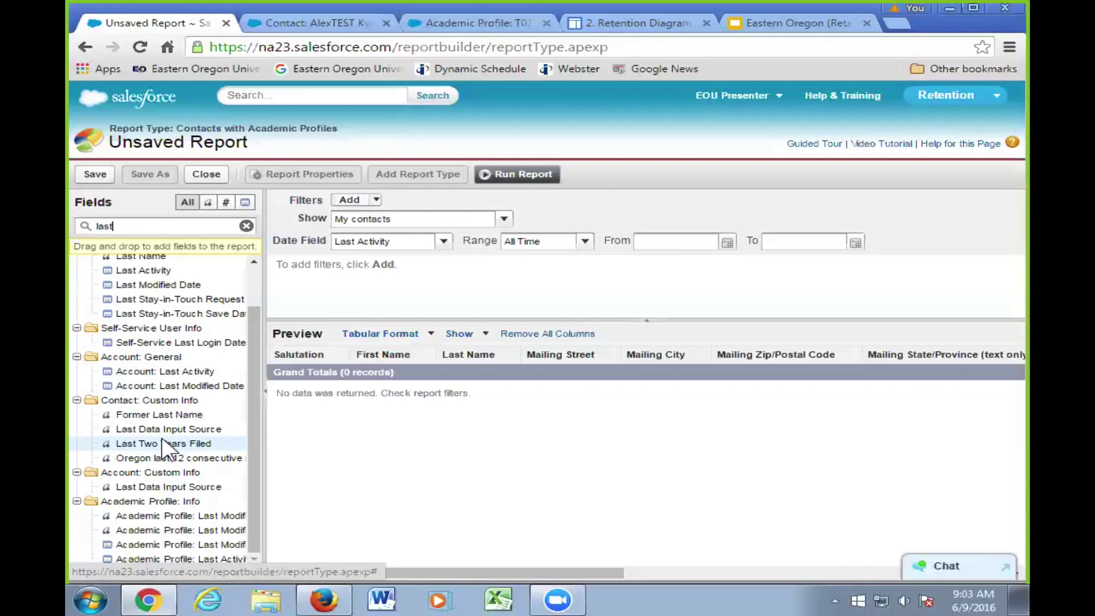
scroll(166, 446, "up", 1)
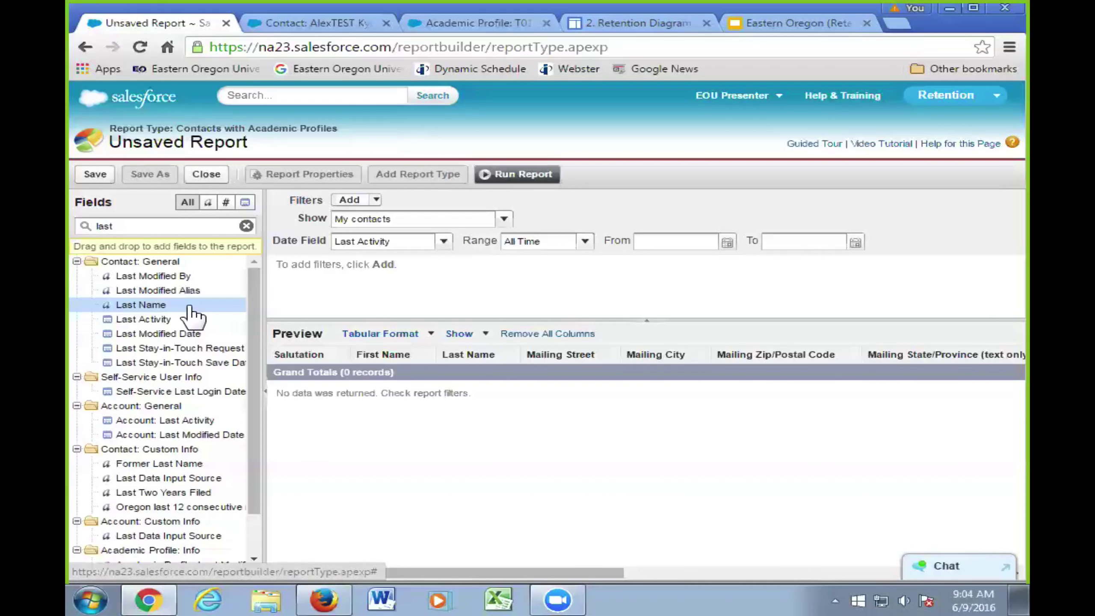
double_click(135, 221)
key("BackSpace")
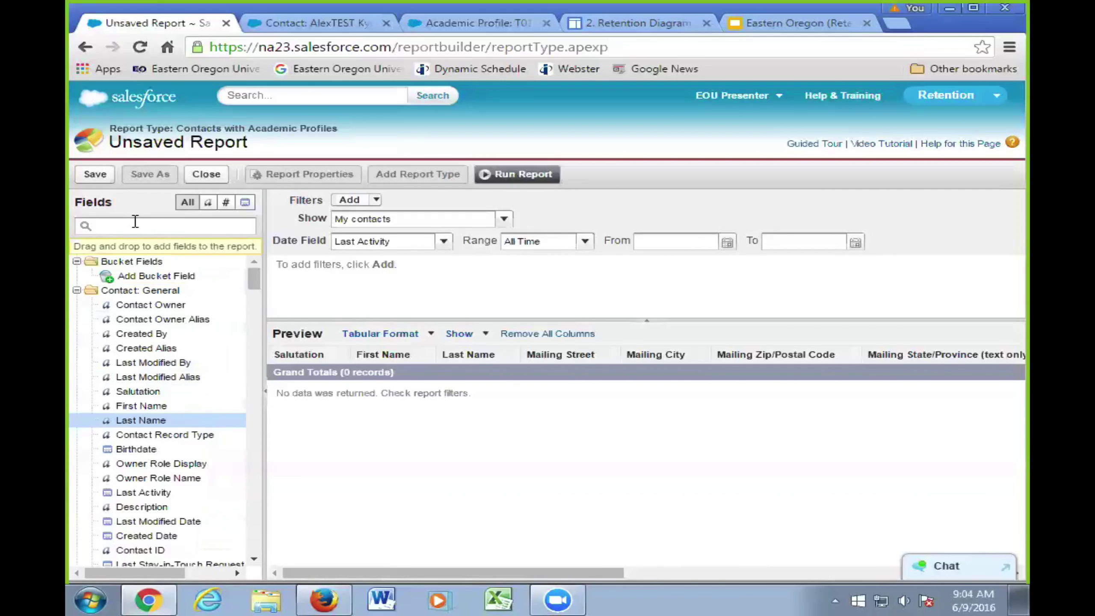
left_click(135, 221)
left_click(134, 221)
left_click(135, 221)
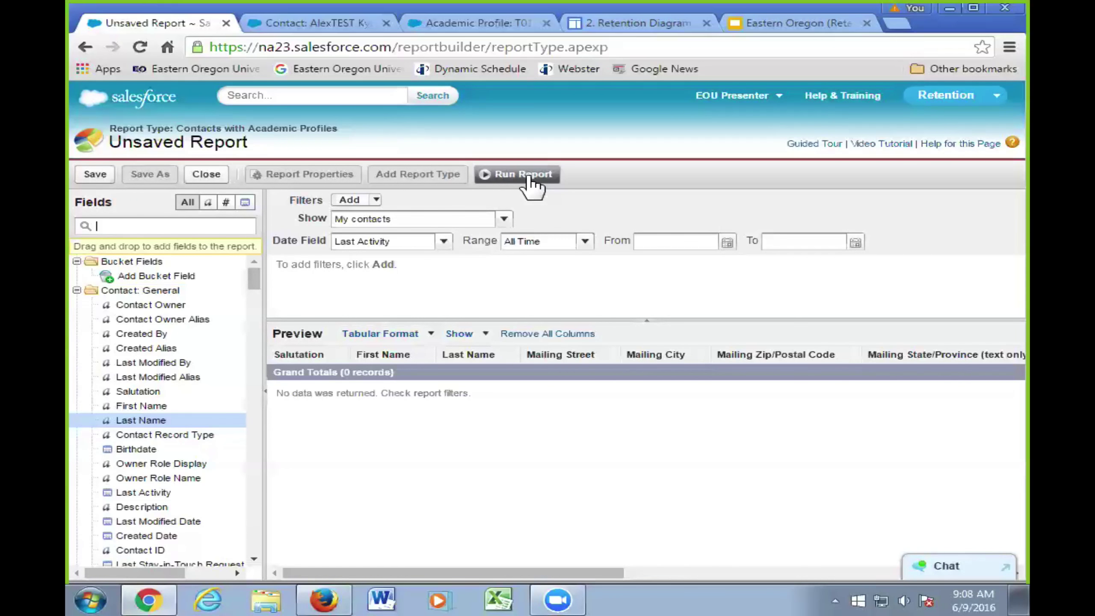
Step: Switch the report between Summary and Tabular formats to compare them, finishing on Tabular
left_click(383, 335)
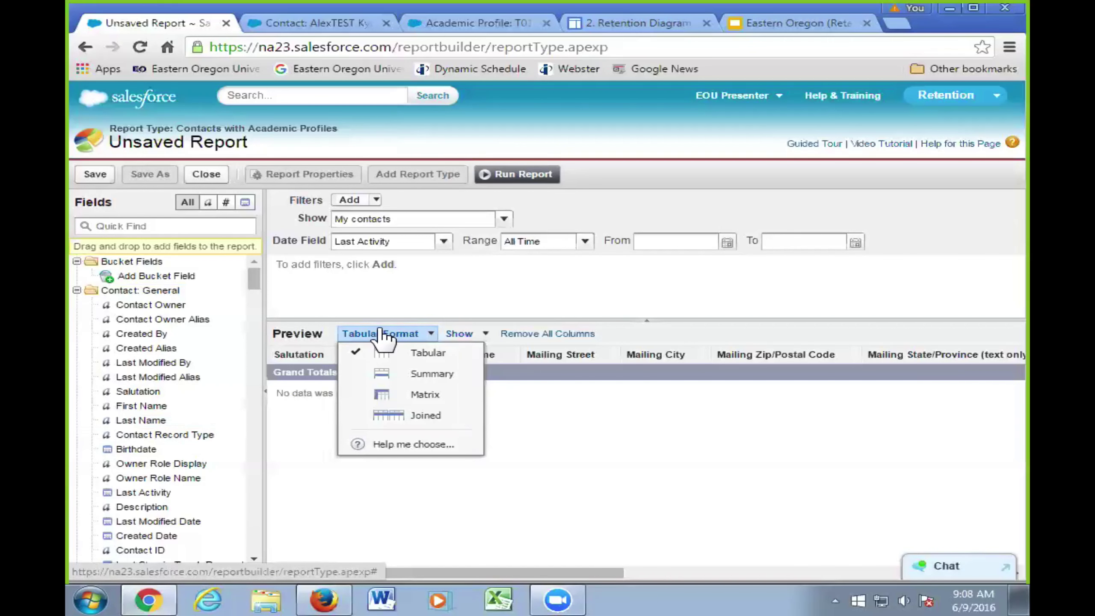
left_click(433, 374)
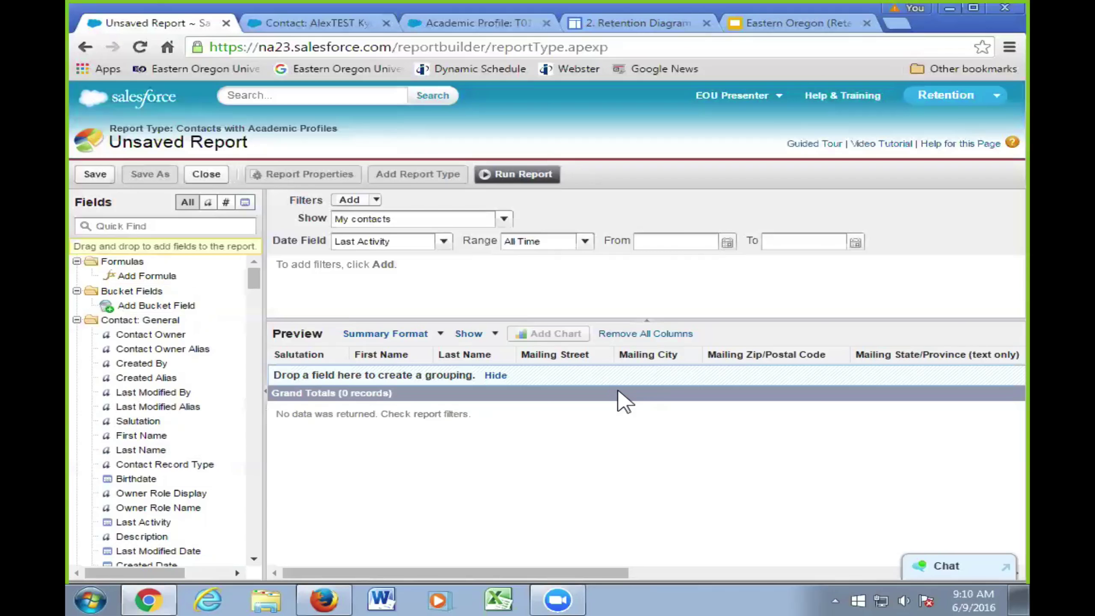
left_click(412, 333)
left_click(427, 352)
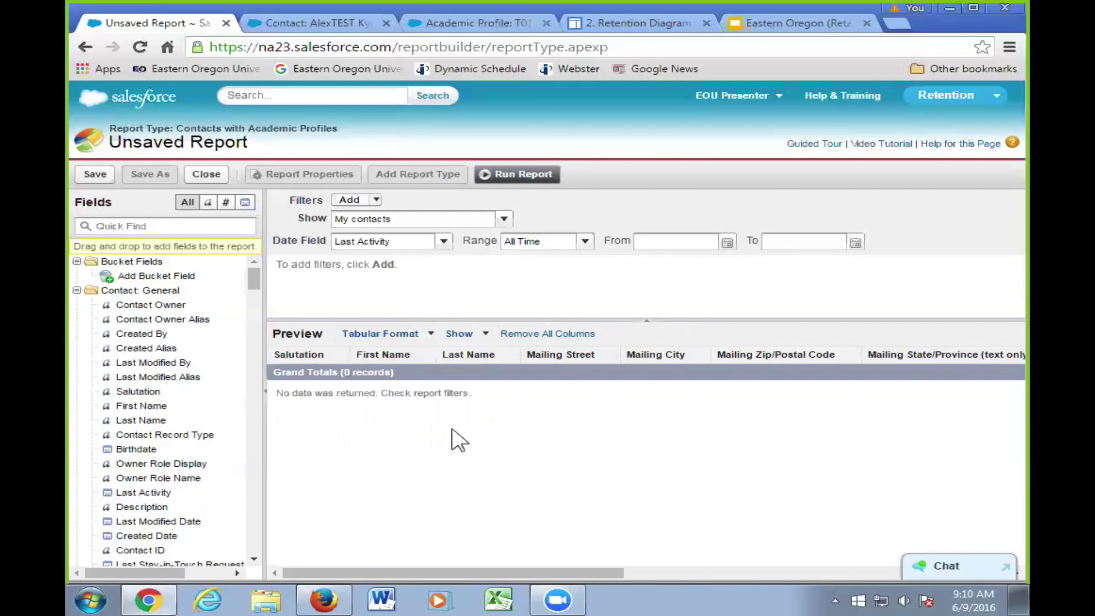
left_click(391, 337)
left_click(398, 371)
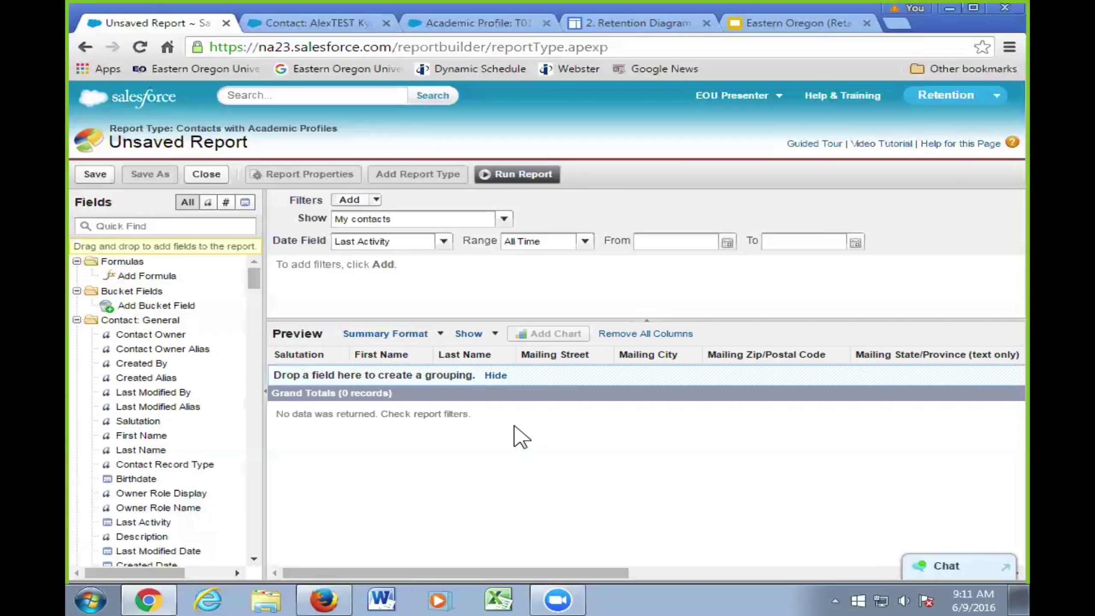
left_click(419, 337)
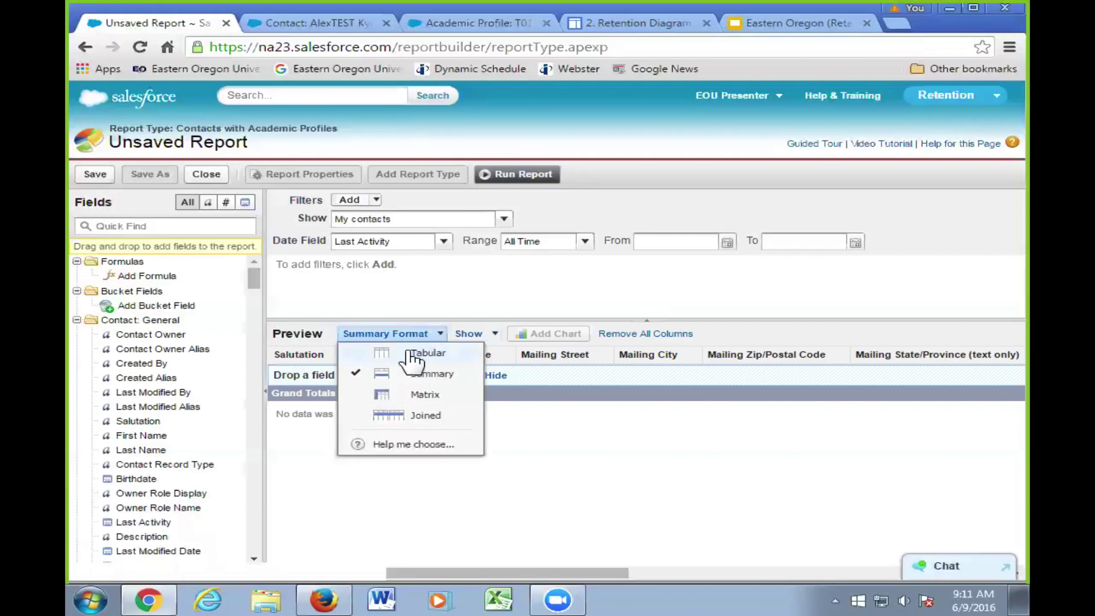
left_click(409, 355)
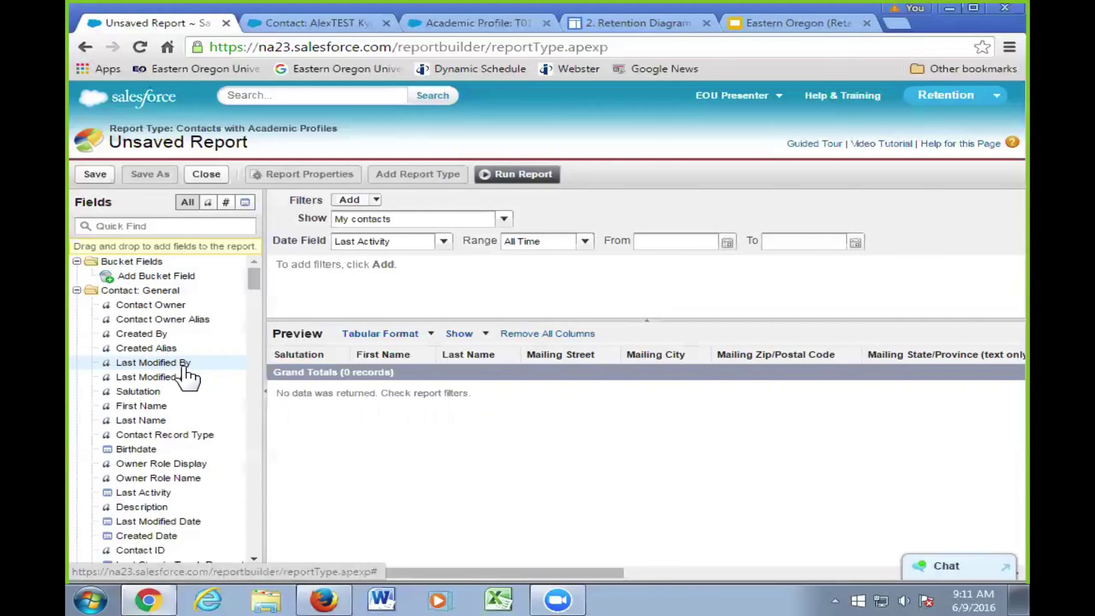
Step: Add a report filter where First Name starts with "P, L, M, D"
left_click(351, 200)
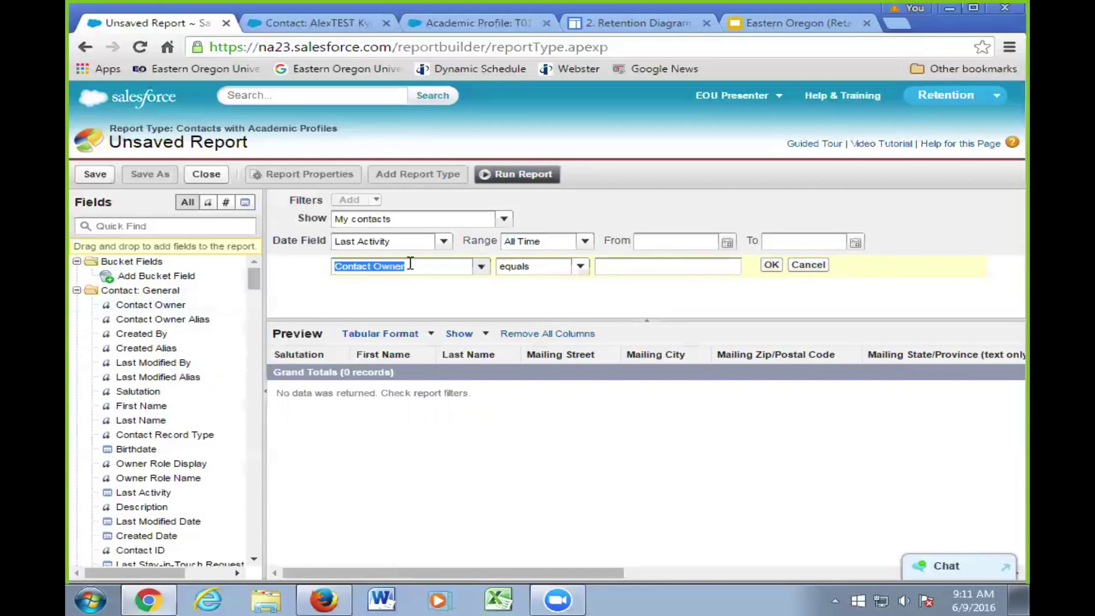
type("First")
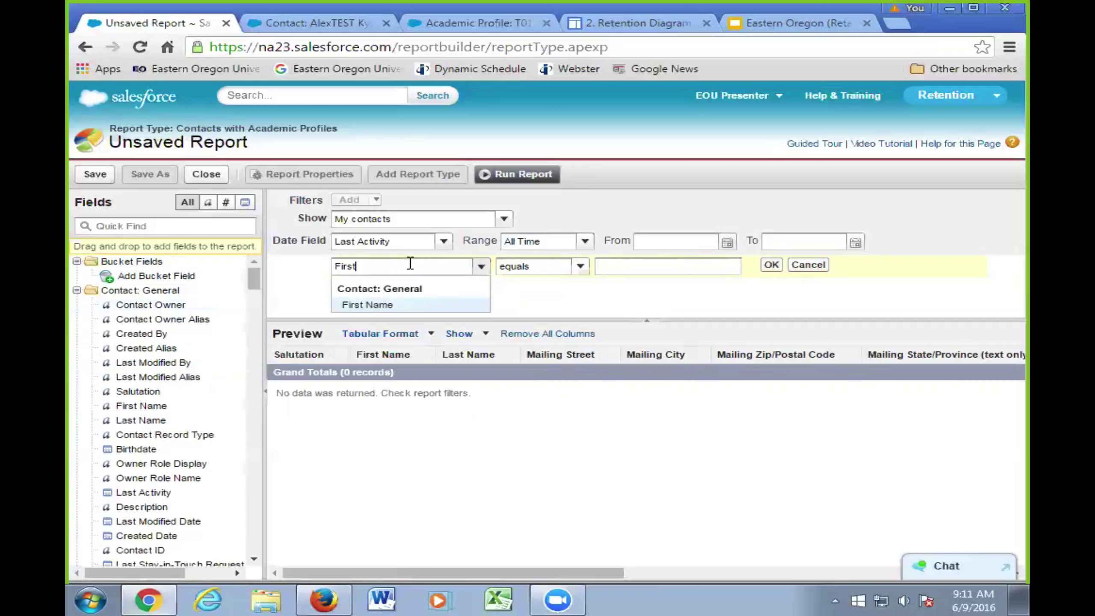
left_click(412, 306)
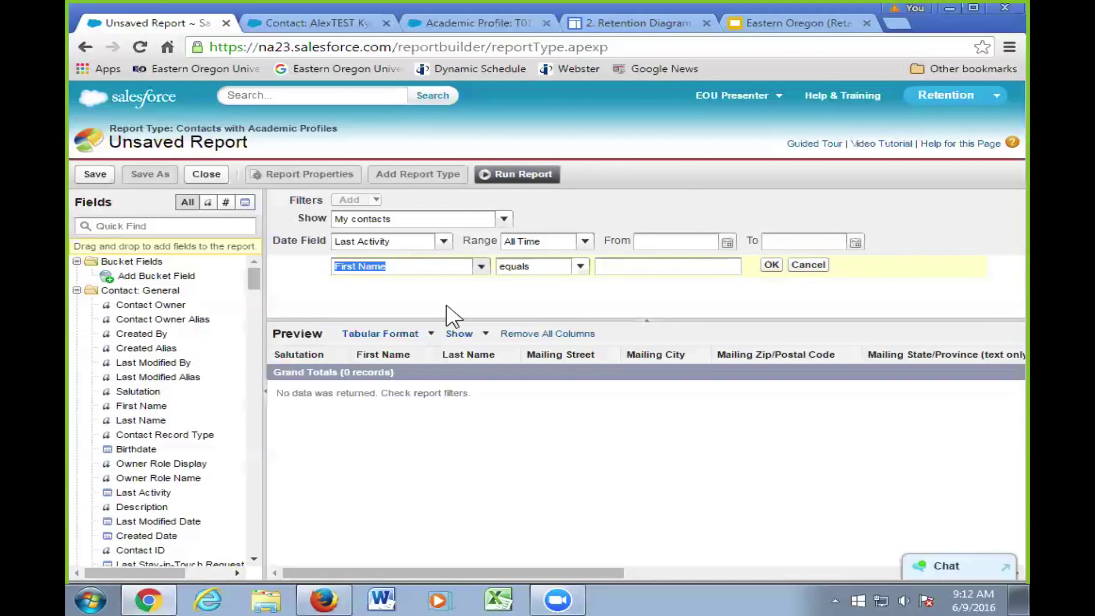
left_click(580, 266)
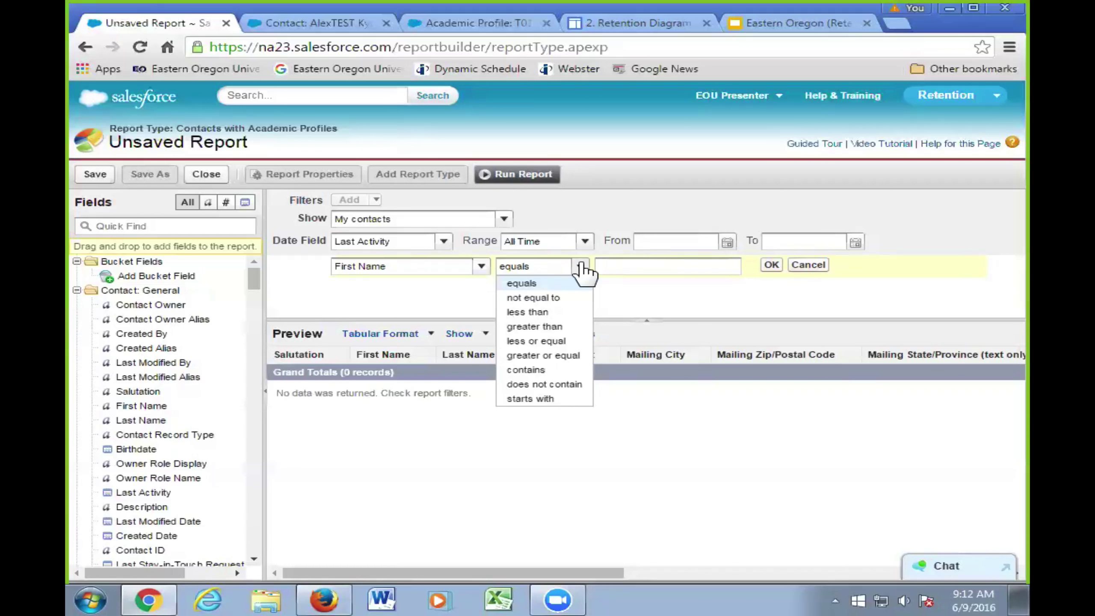
left_click(575, 399)
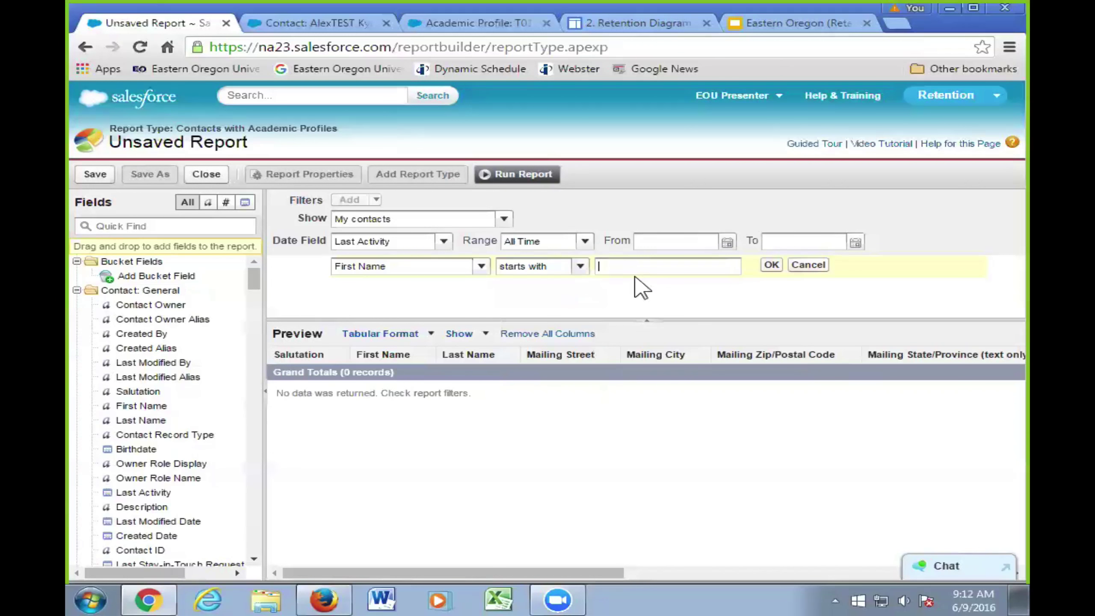
type("P, L, M, D")
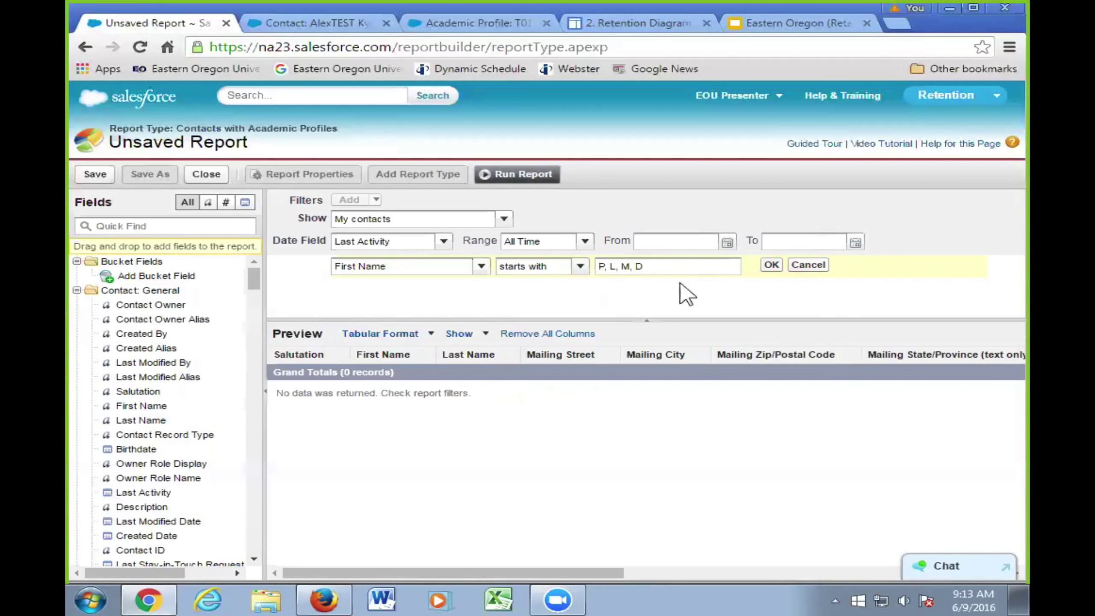
left_click(770, 265)
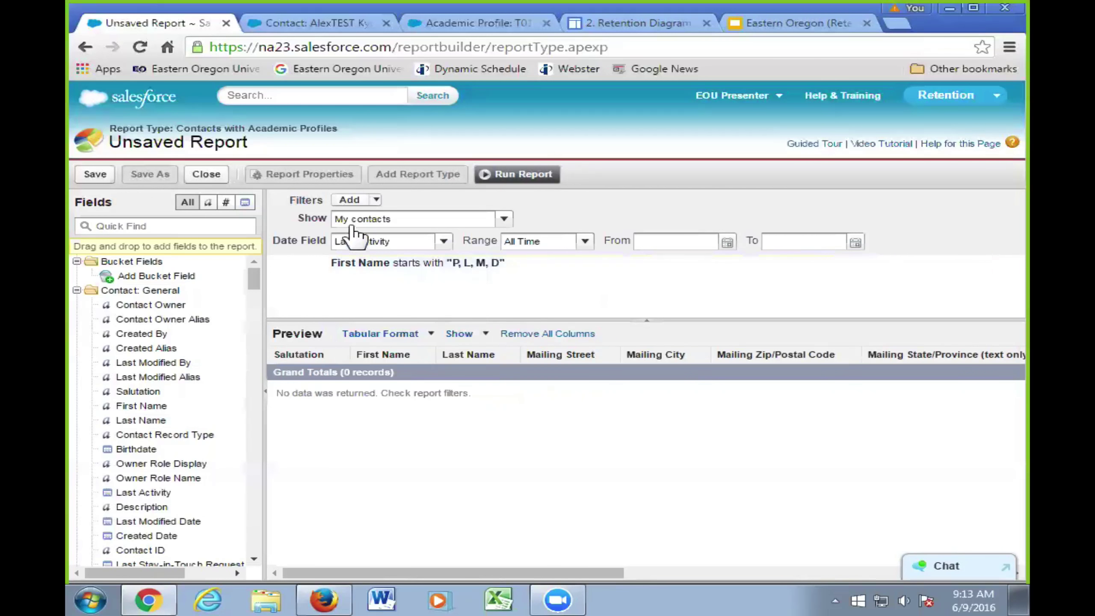
Step: Remove the First Name filter from the report and view the other filter types that can be added
left_click(349, 199)
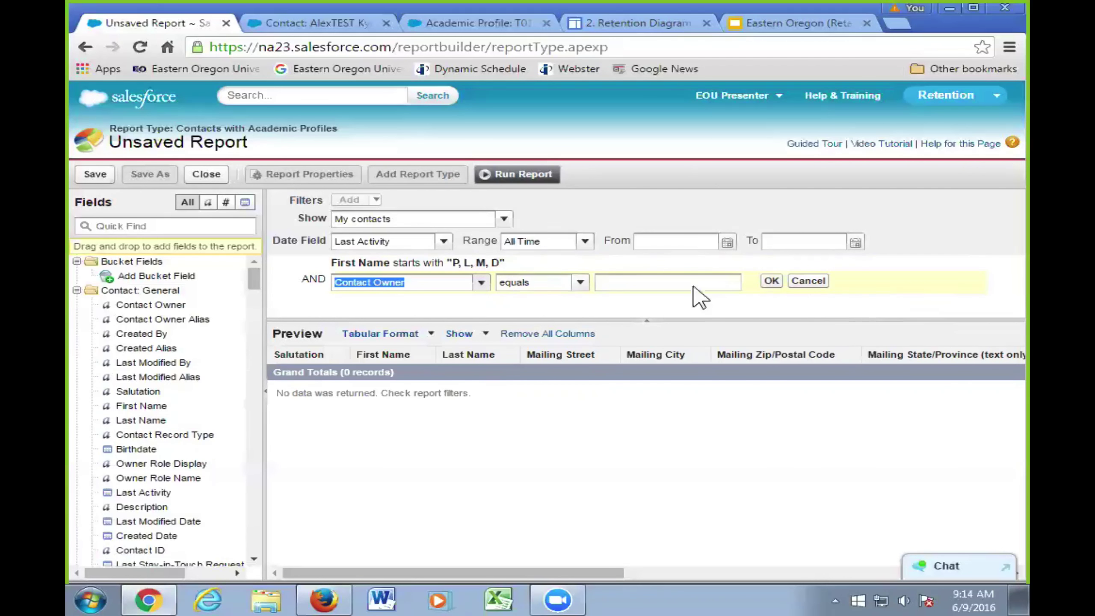
left_click(807, 281)
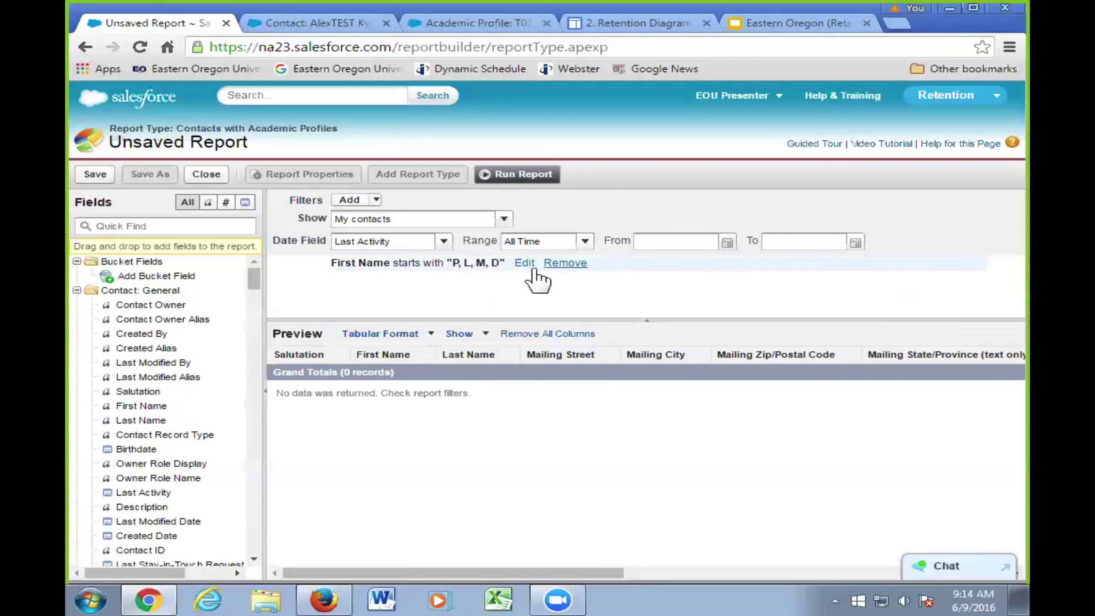
left_click(562, 263)
left_click(376, 201)
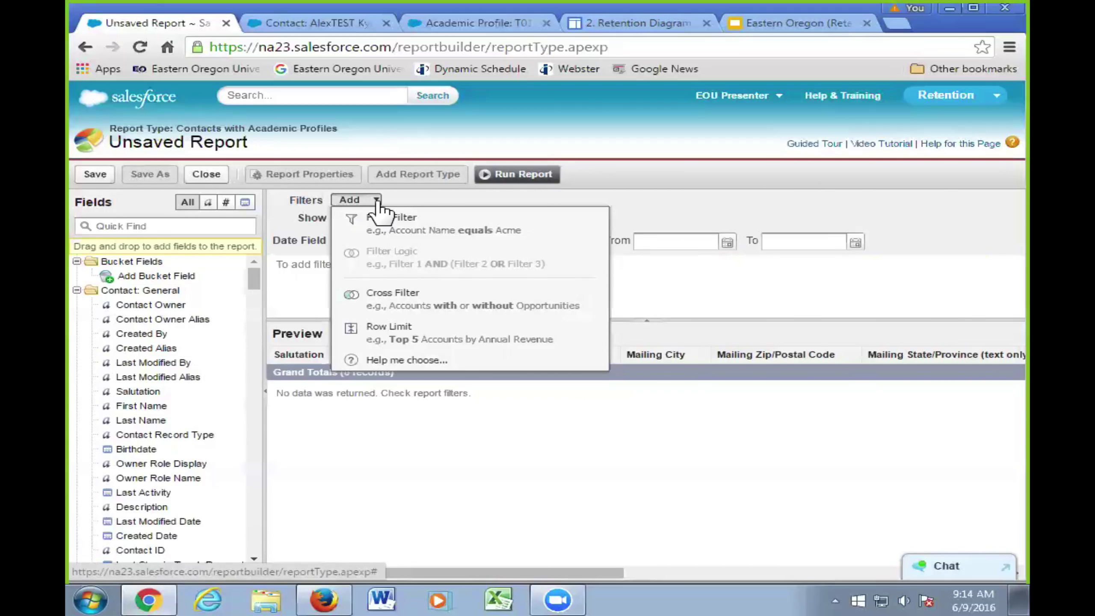
left_click(324, 308)
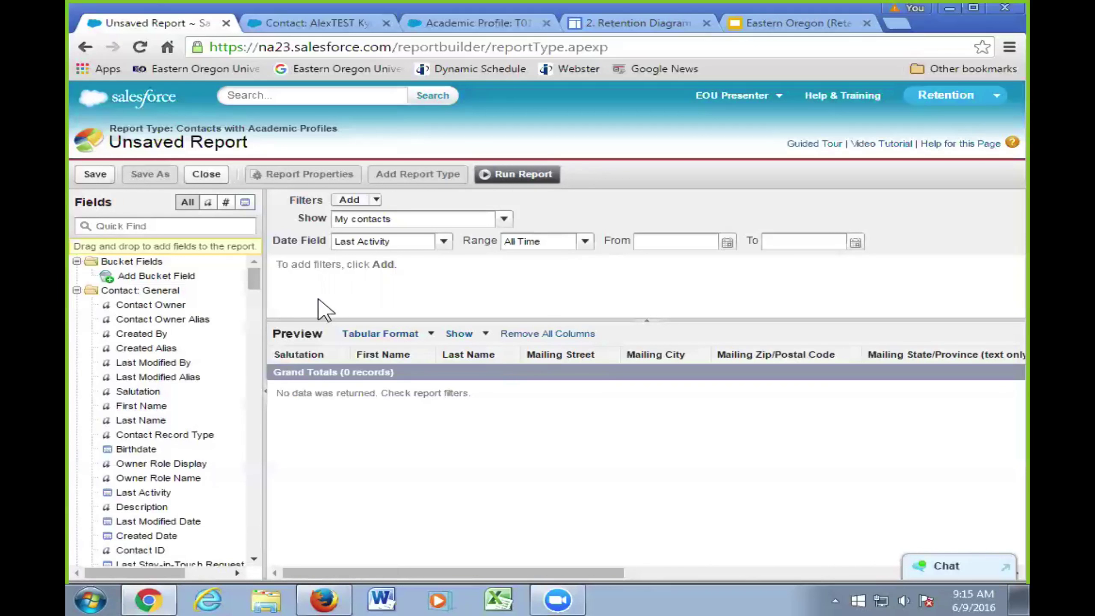
Step: Set the report's scope to show All accounts
left_click(466, 220)
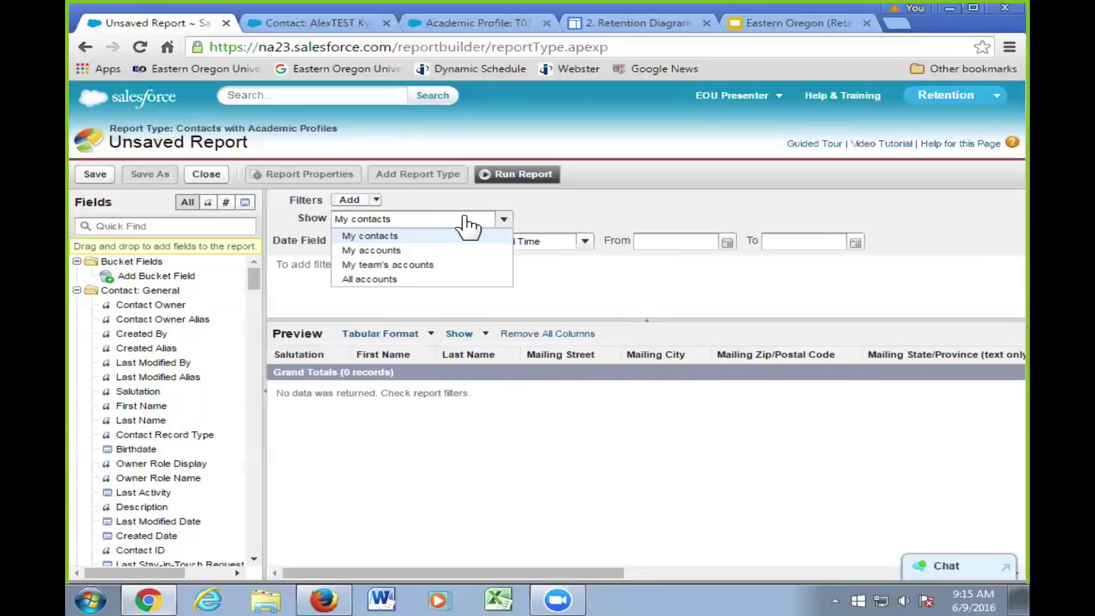
left_click(383, 278)
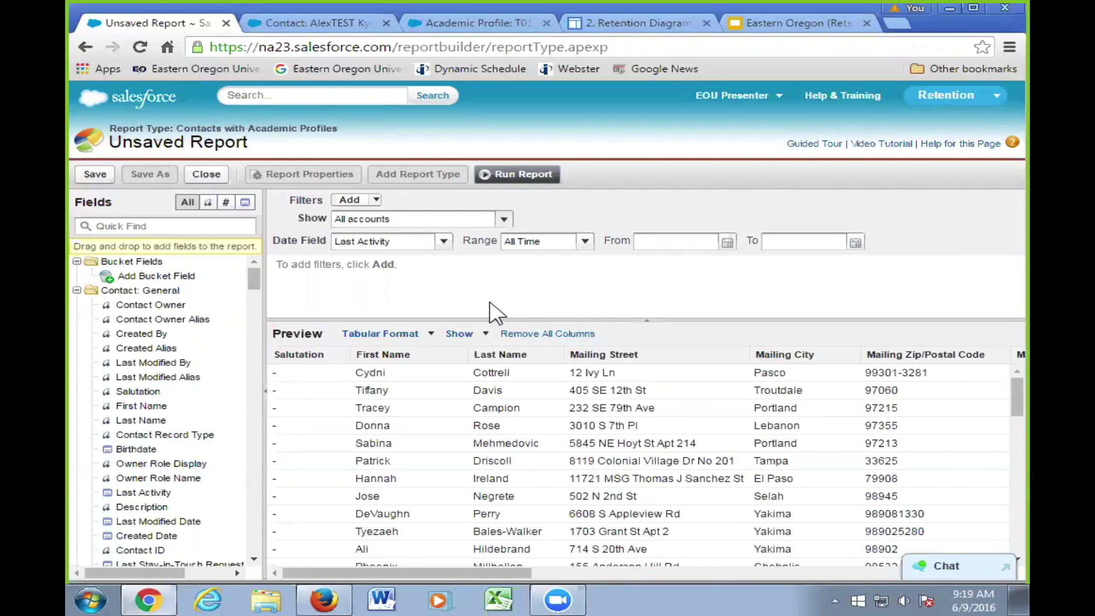
Step: Review the date fields available for the report and set its date field to the contact's Created Date
left_click(442, 240)
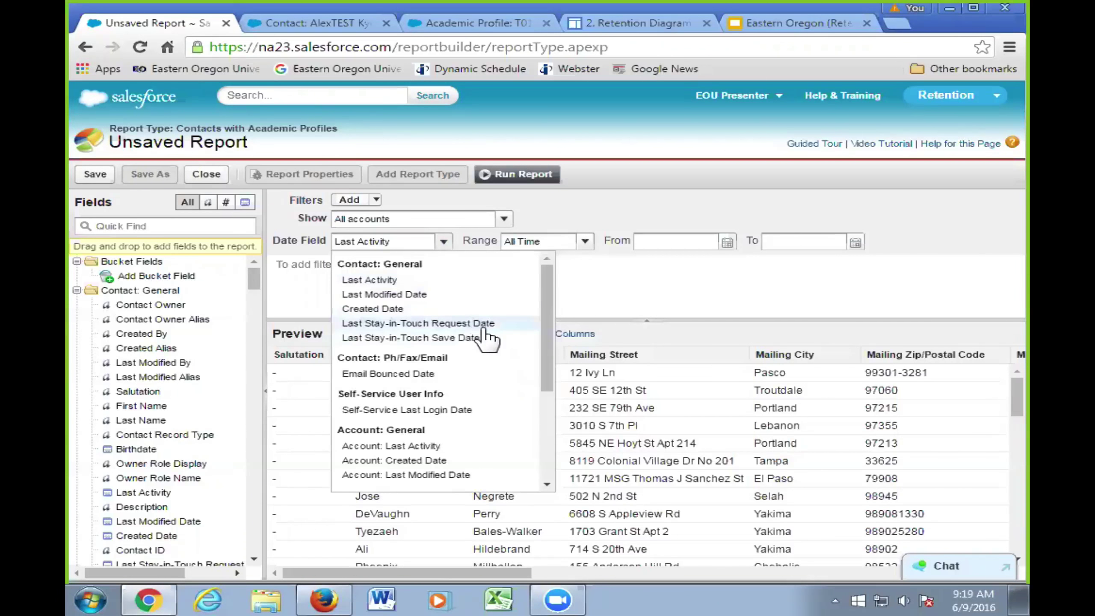
scroll(487, 339, "down", 4)
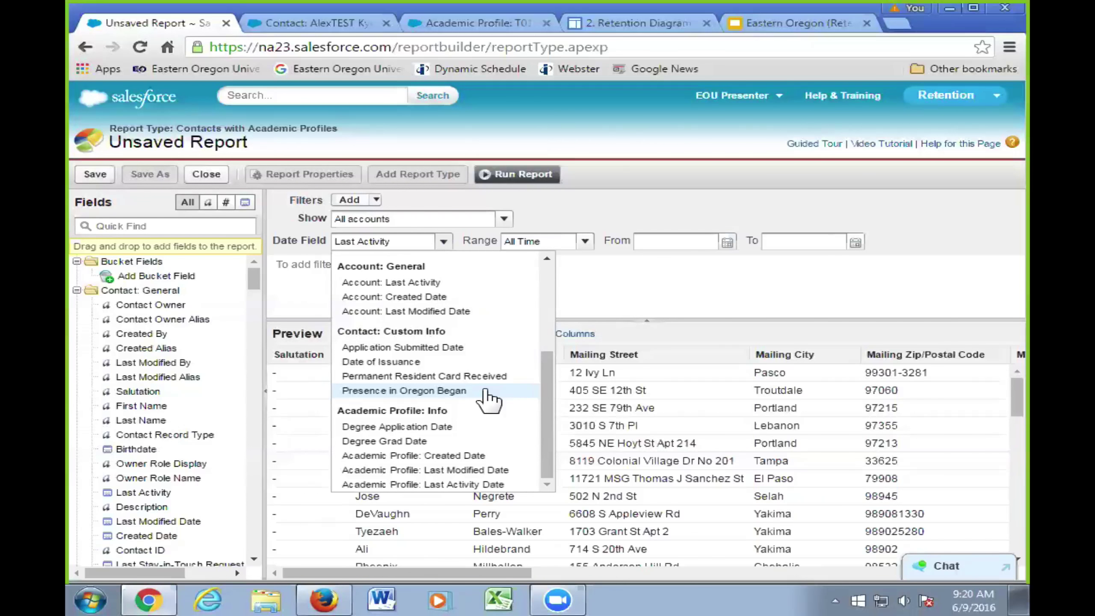
scroll(487, 396, "up", 4)
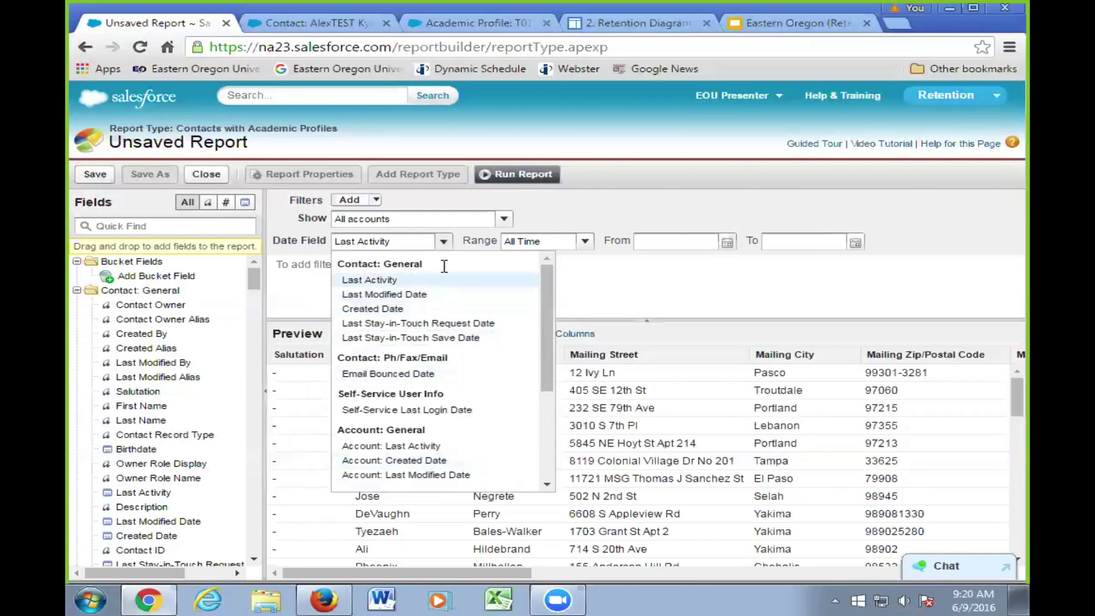
left_click(379, 309)
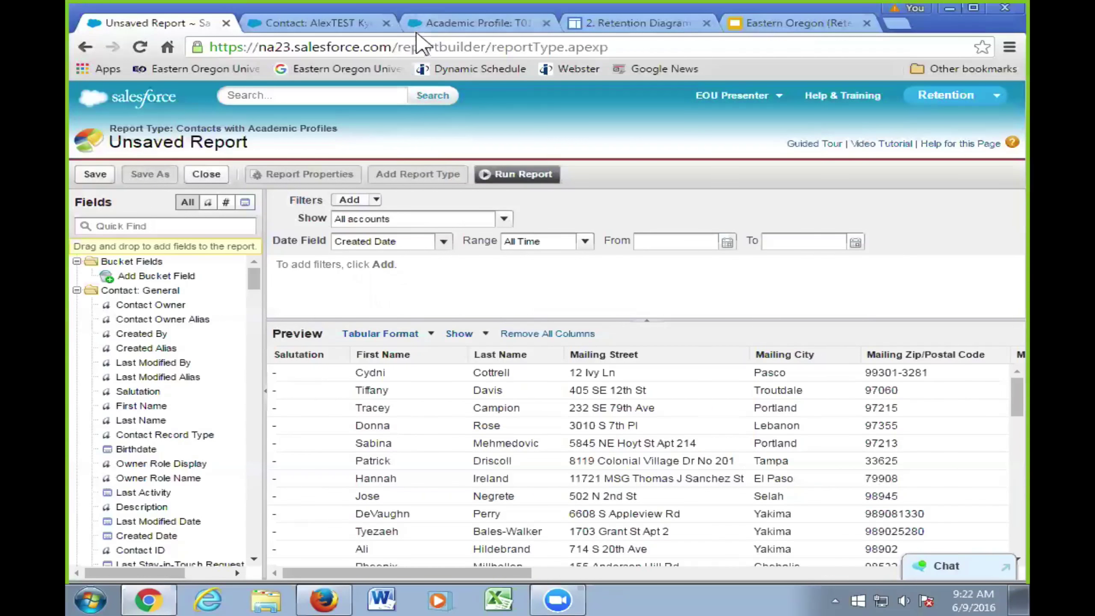
Step: View the flags, summary and curriculum details on the open academic profile record, and return to the unsaved report
left_click(425, 24)
scroll(508, 299, "down", 3)
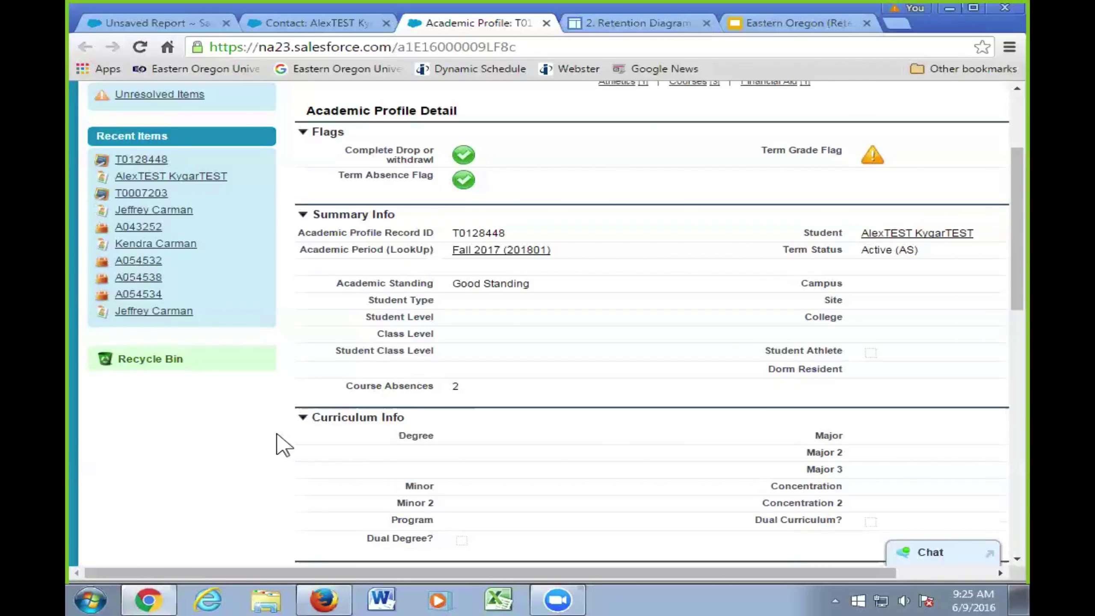
left_click(168, 23)
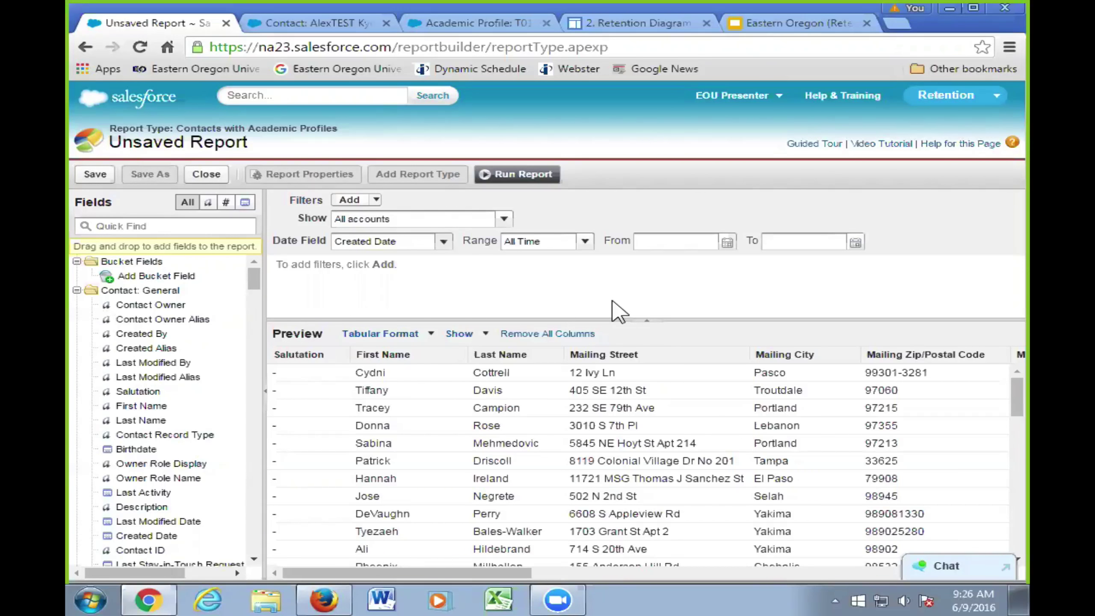
Step: Try the date ranges Last 30 Days, Next Week, Last Month and Last 7 Days on the report's Created Date
left_click(558, 245)
scroll(601, 347, "down", 15)
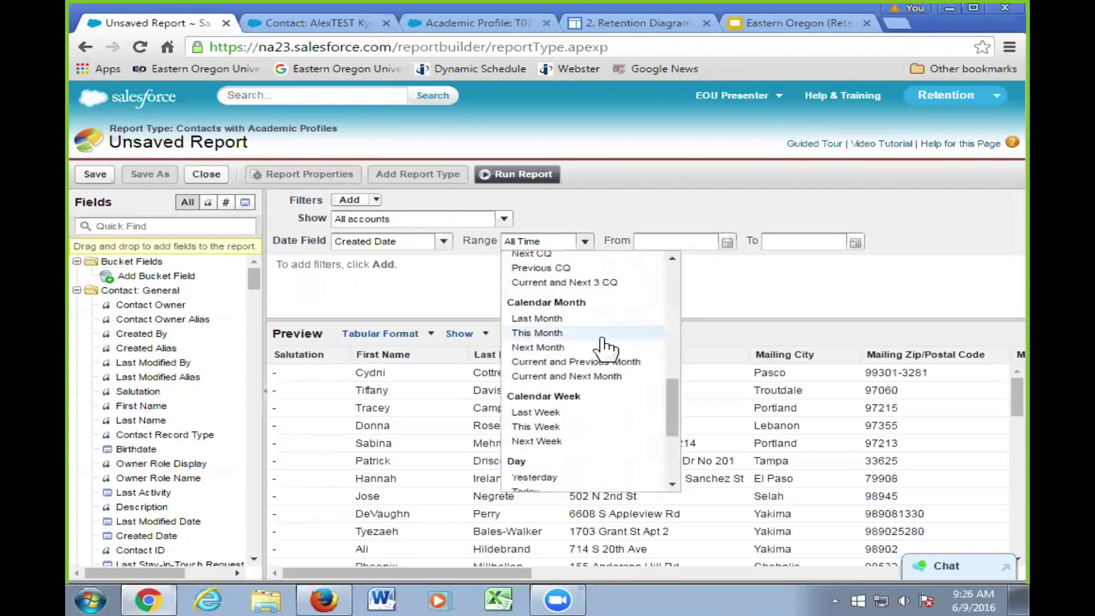
left_click(541, 369)
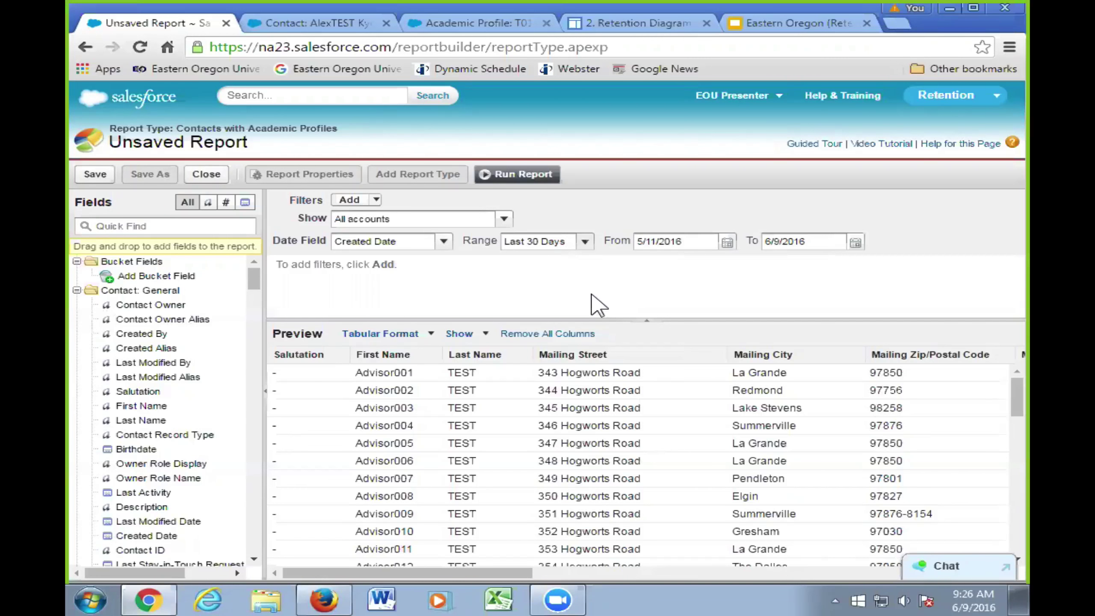
left_click(584, 241)
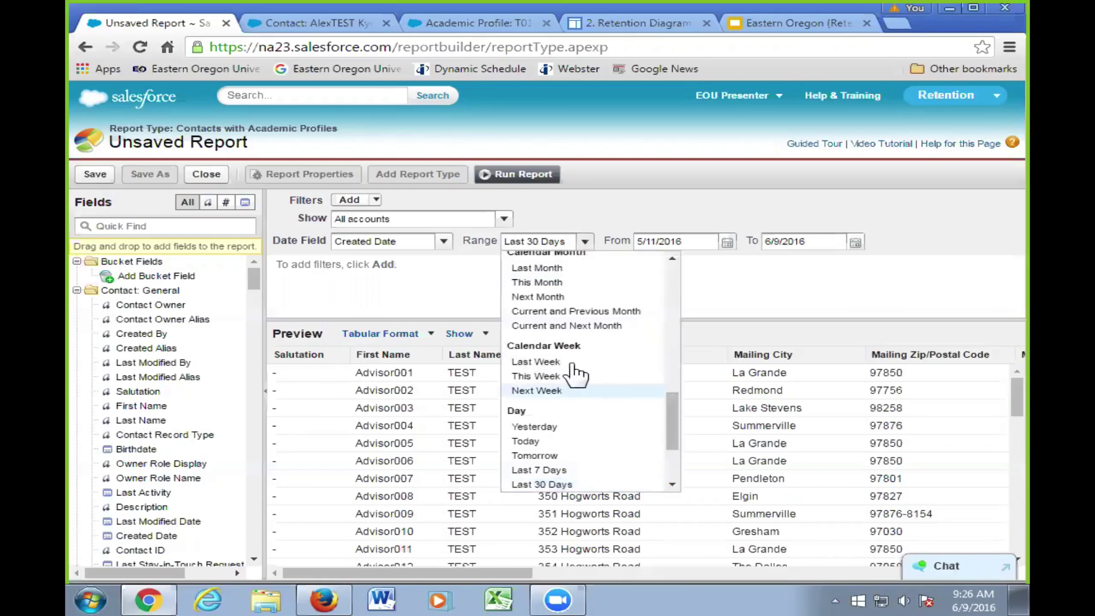
left_click(588, 389)
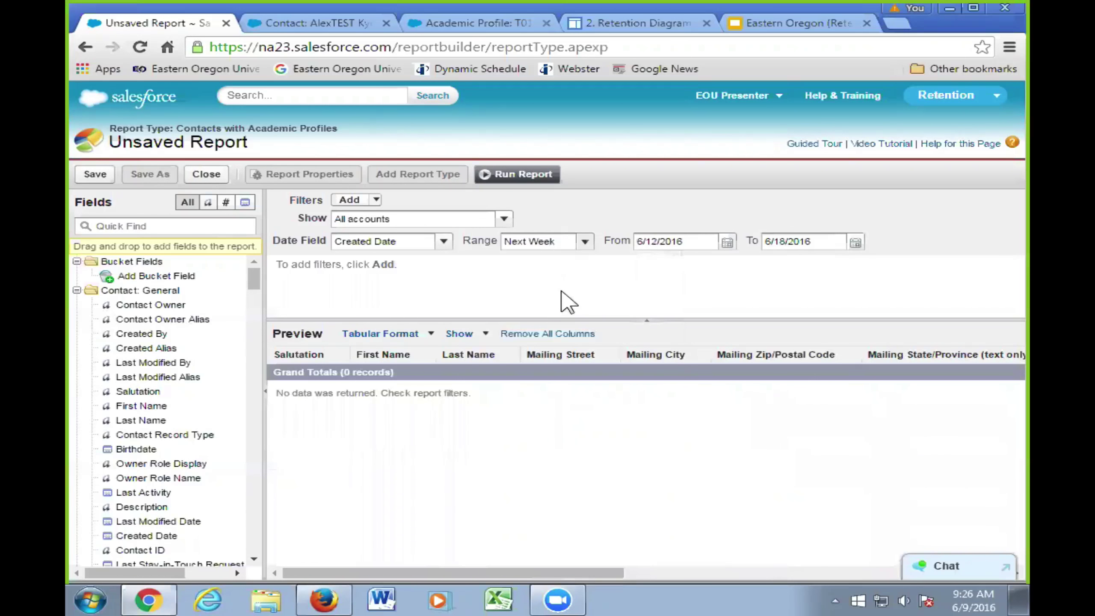
left_click(560, 243)
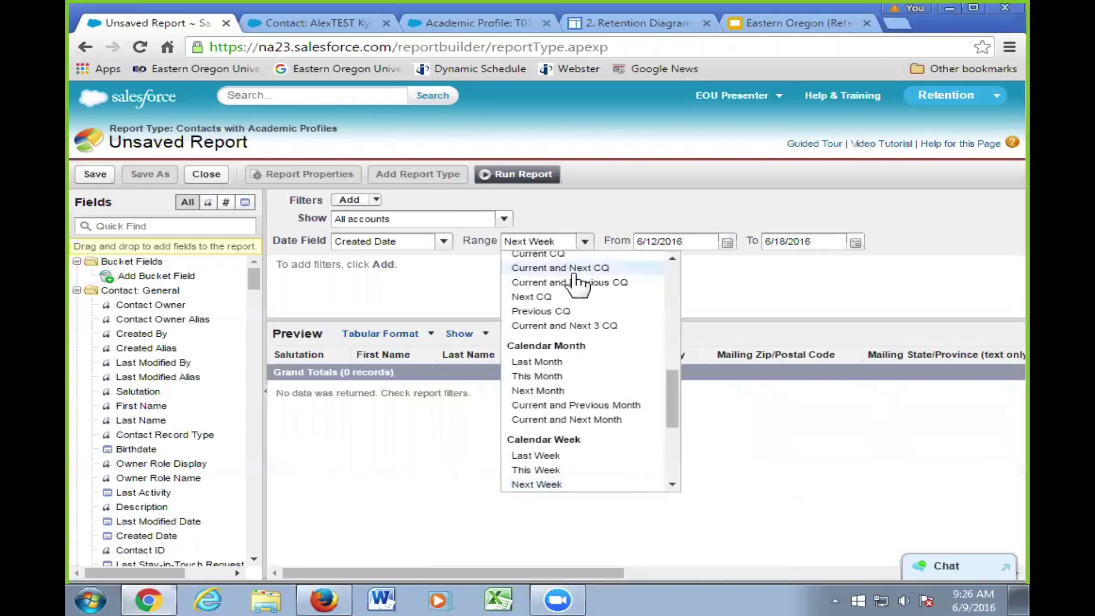
left_click(560, 362)
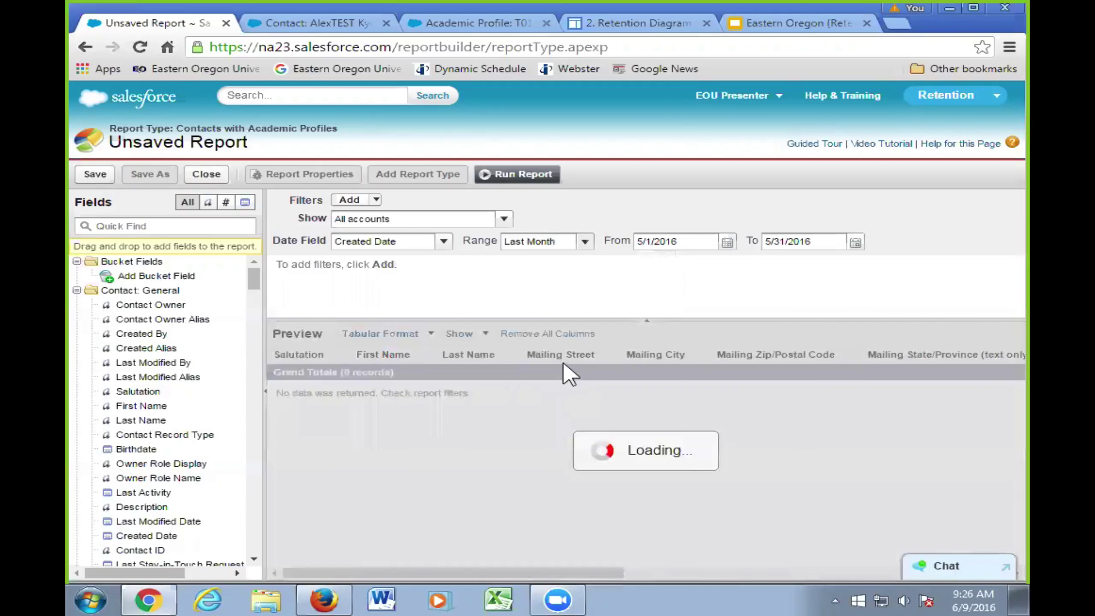
left_click(568, 241)
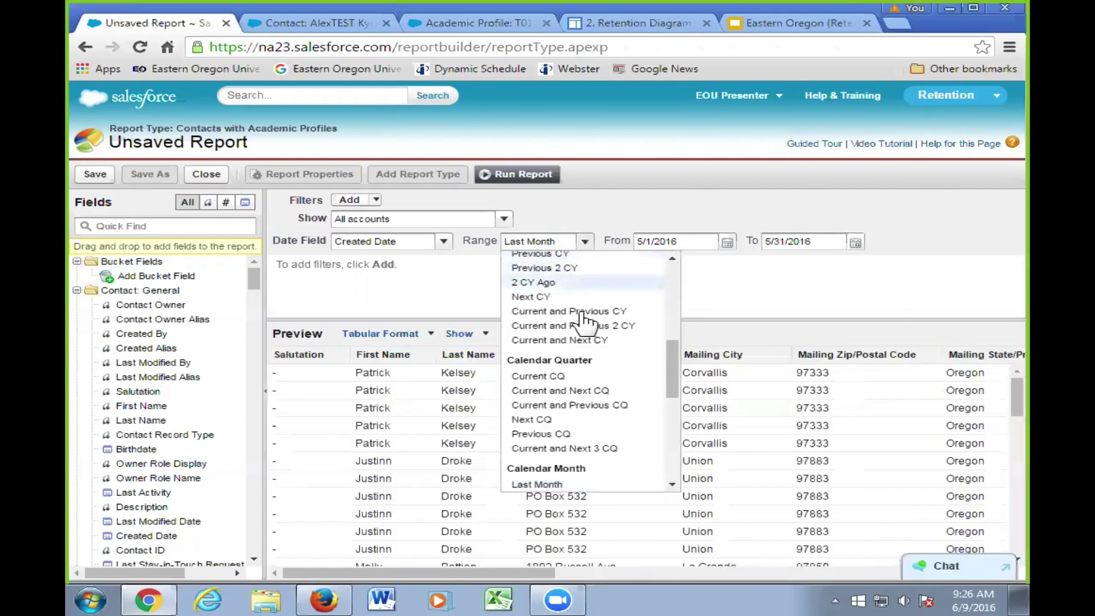
scroll(603, 446, "down", 5)
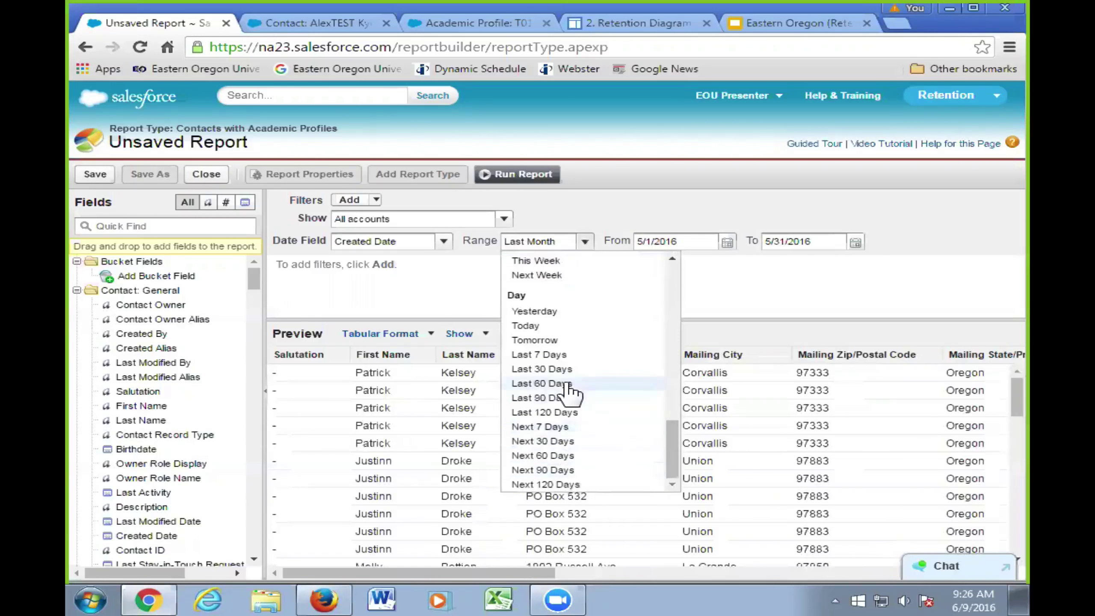
left_click(560, 354)
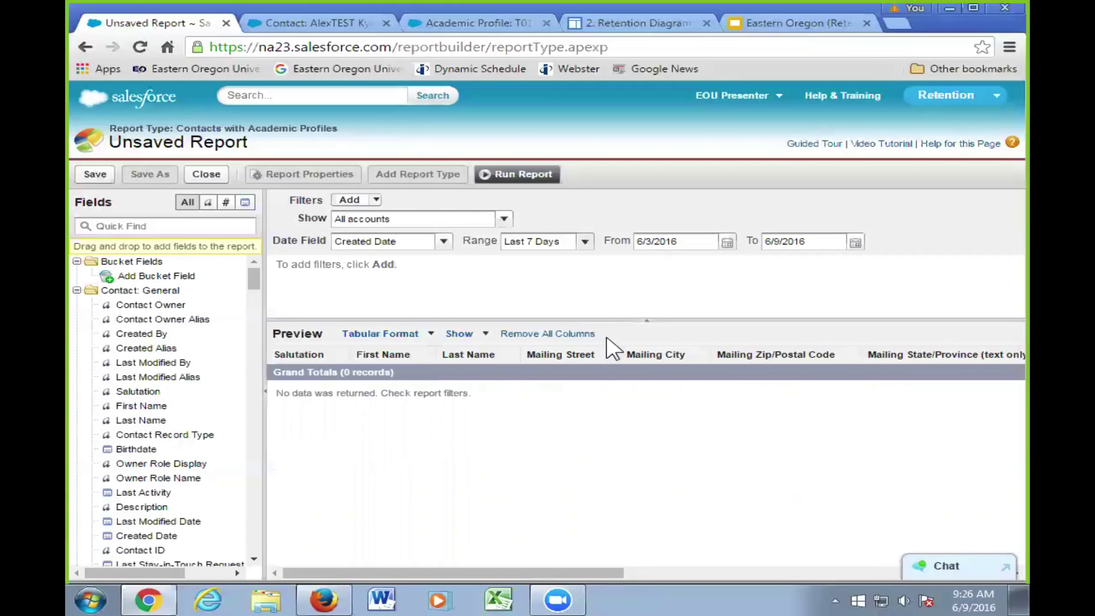
Step: Set the report's date field to Academic Profile: Created Date with the range All Time
left_click(434, 241)
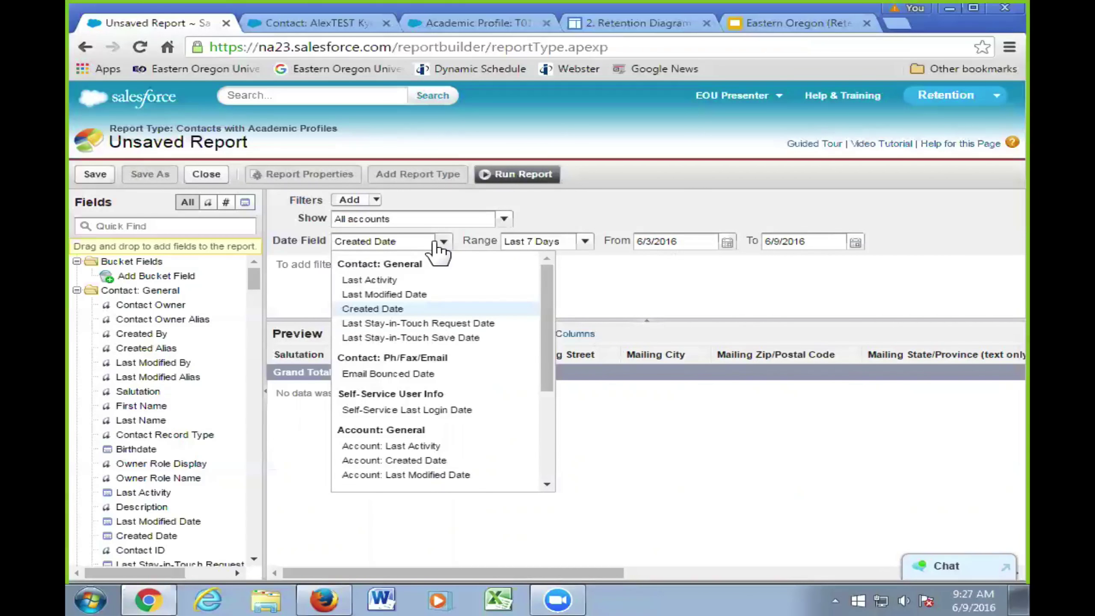
scroll(444, 327, "down", 4)
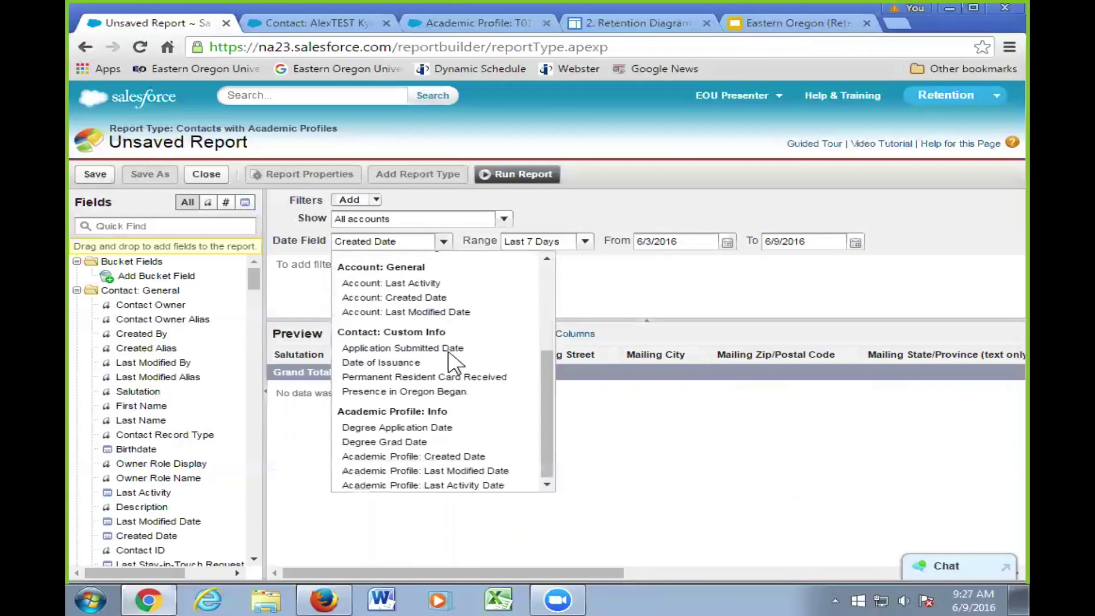
left_click(437, 457)
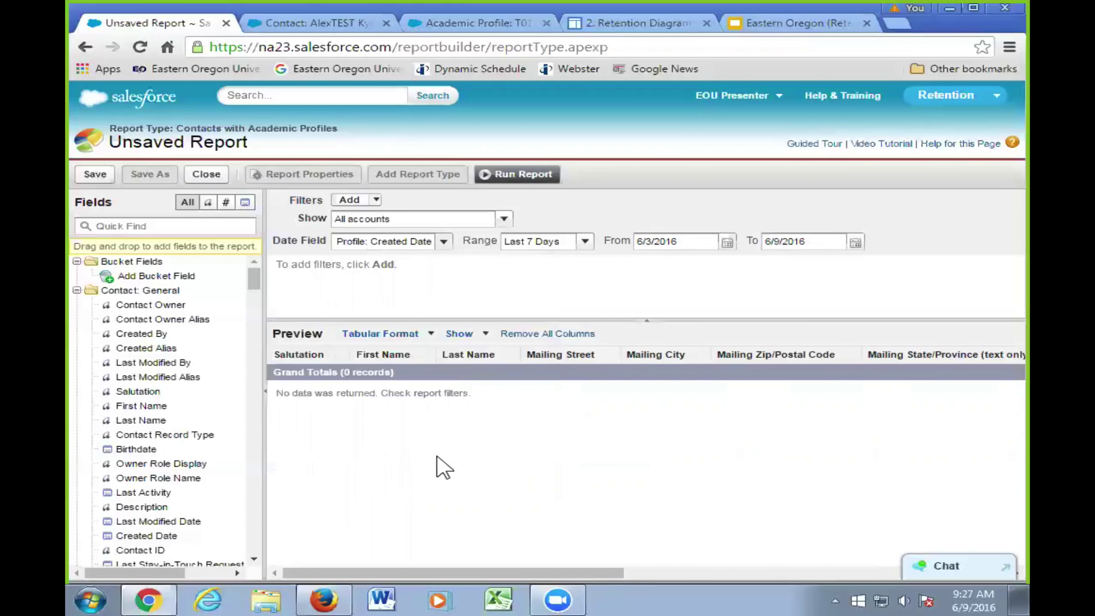
left_click(584, 241)
scroll(590, 354, "up", 5)
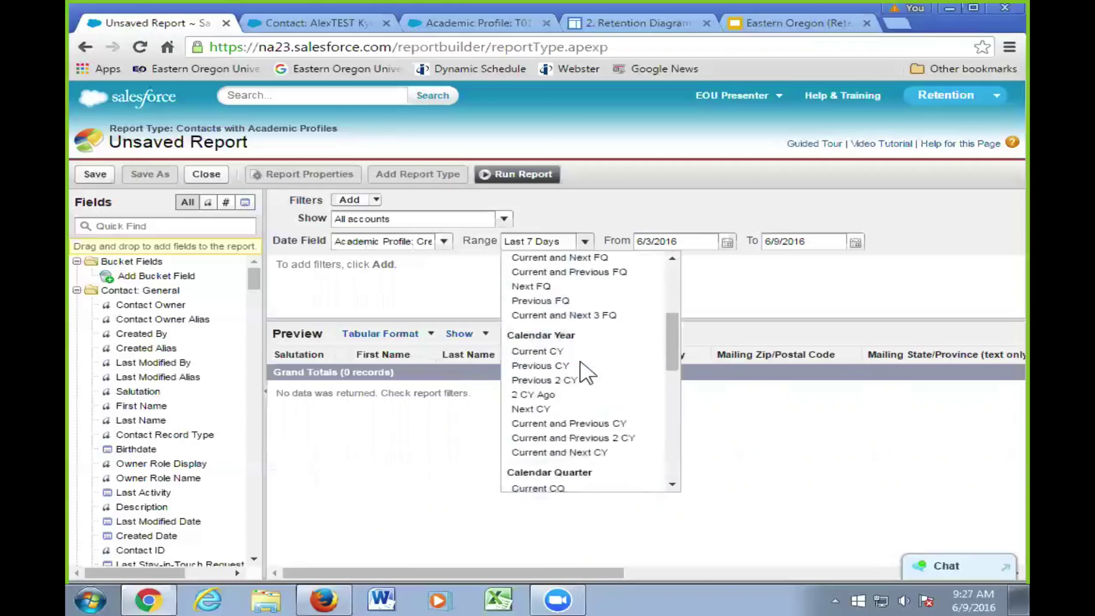
scroll(582, 362, "up", 5)
left_click(554, 257)
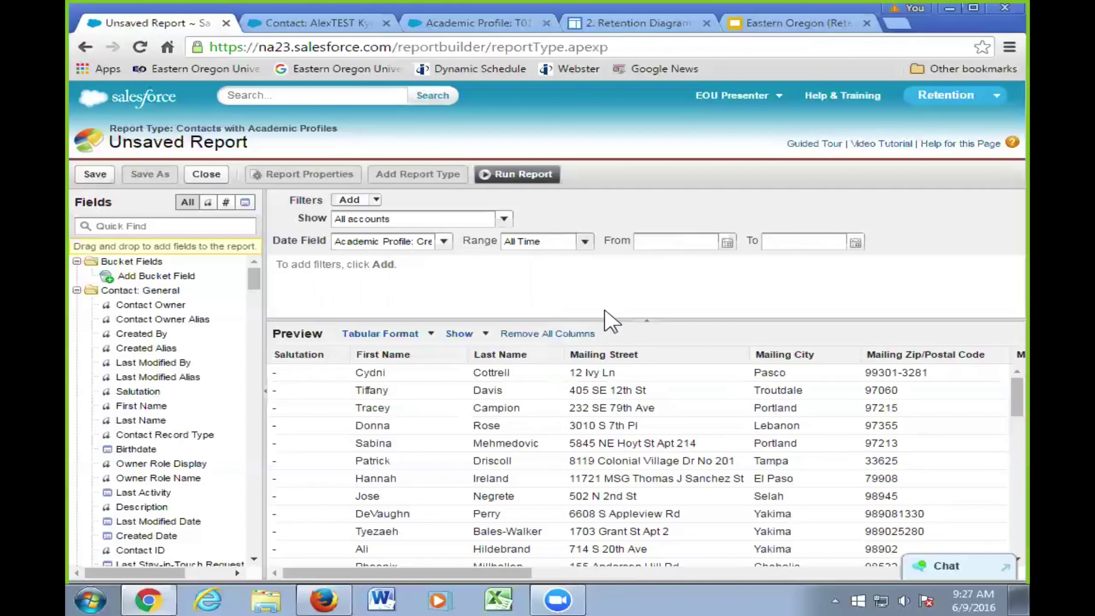
Step: Limit the academic profile created date to the range Last 30 Days
left_click(523, 242)
scroll(590, 383, "down", 5)
scroll(606, 393, "down", 3)
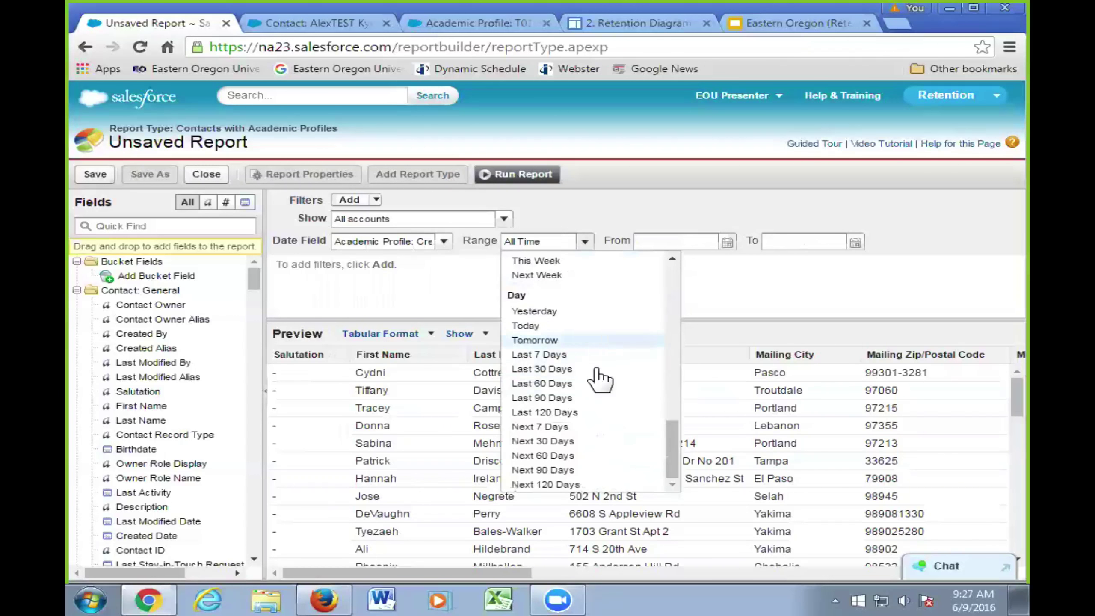
left_click(593, 369)
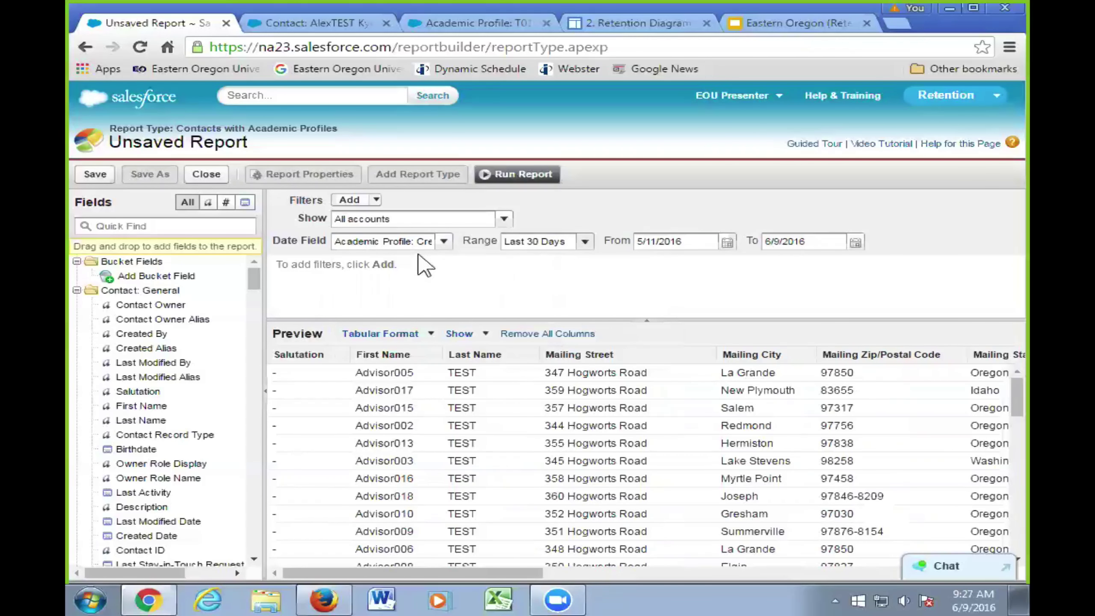
Step: Set the report's date field back to the contact's Created Date and its range to All Time
left_click(429, 241)
scroll(434, 301, "up", 5)
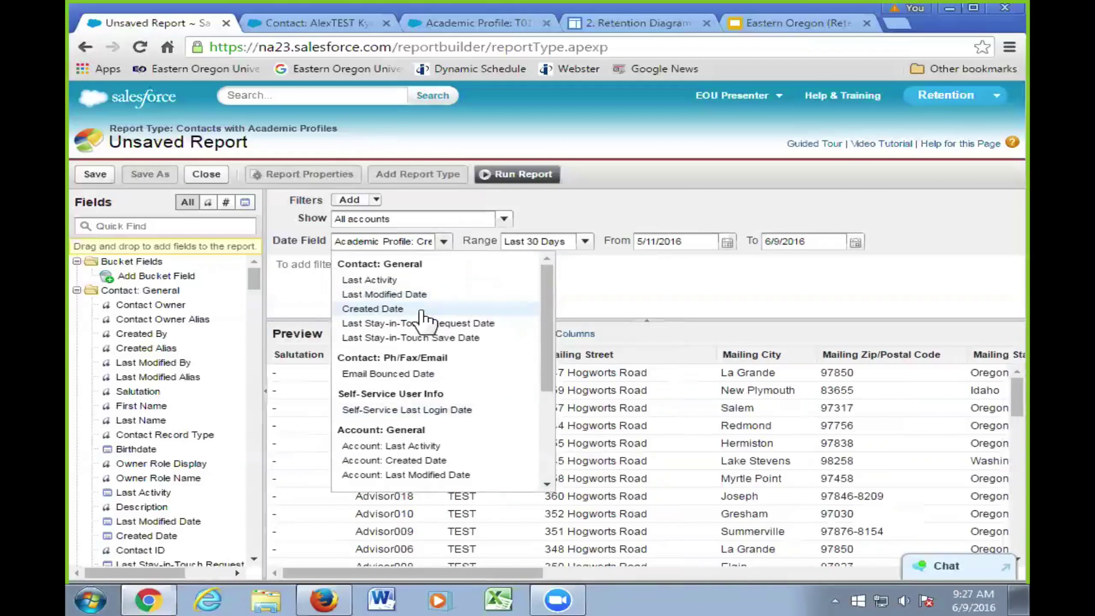
left_click(420, 309)
left_click(584, 241)
scroll(548, 372, "down", 3)
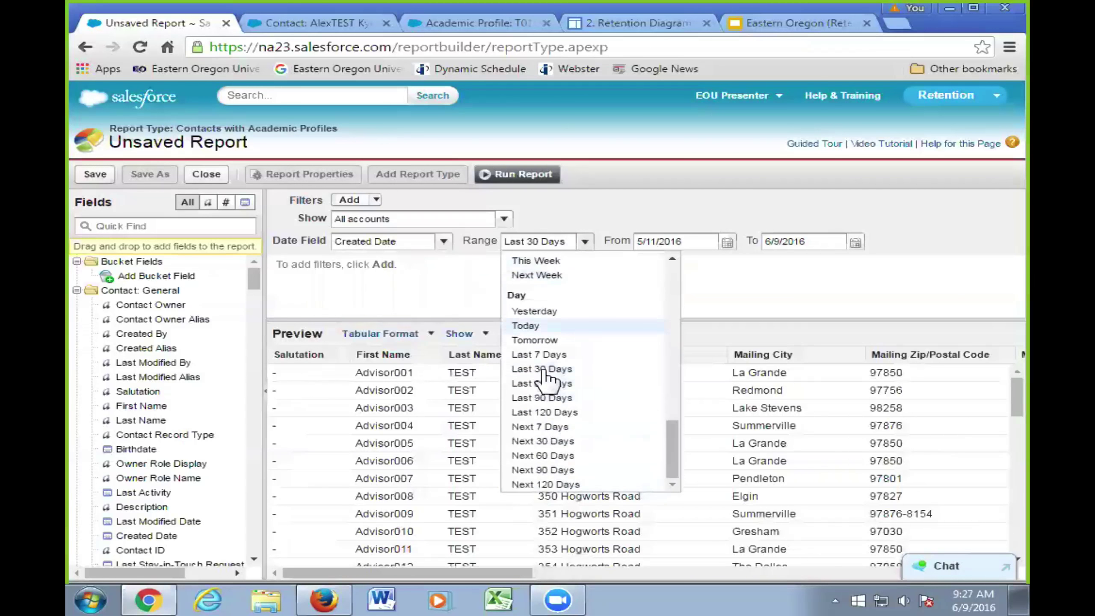
scroll(551, 377, "up", 10)
left_click(550, 259)
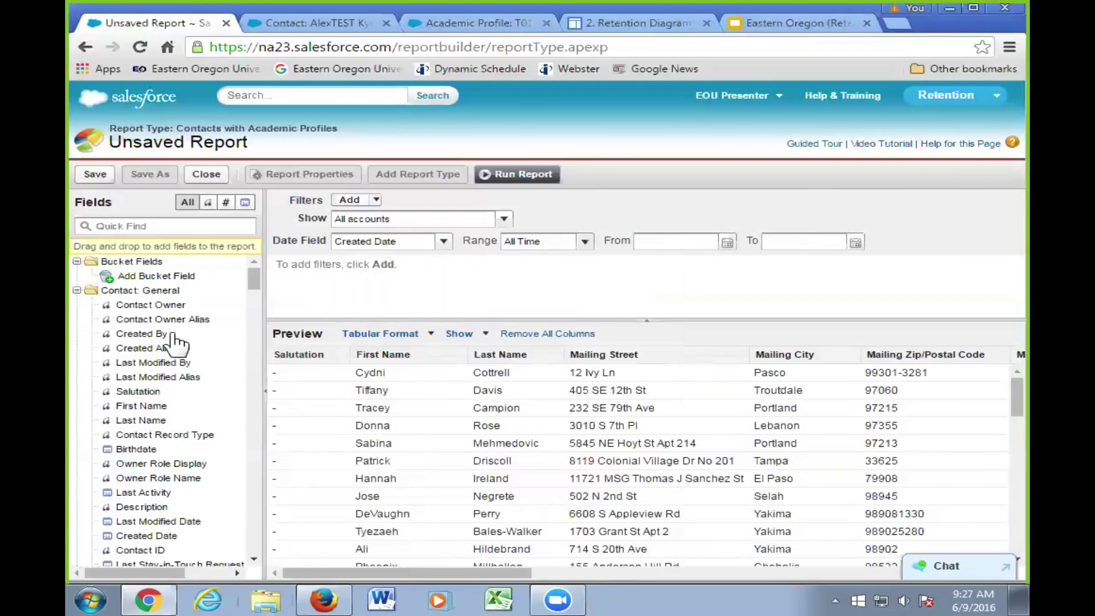
Step: Look through the preview records and remove all columns from the report
scroll(558, 479, "down", 15)
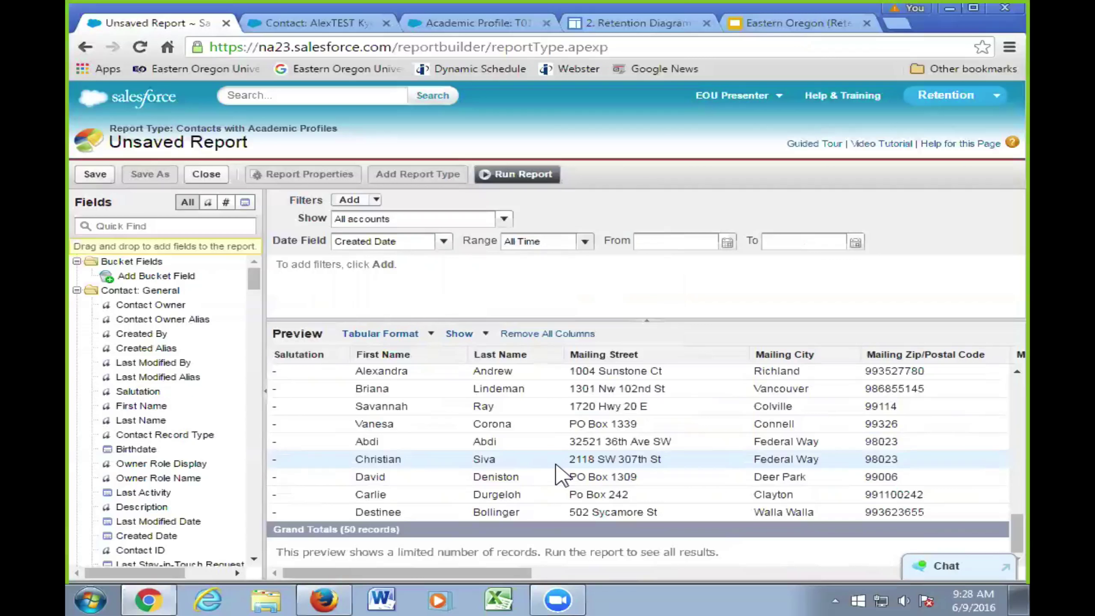
scroll(560, 472, "up", 10)
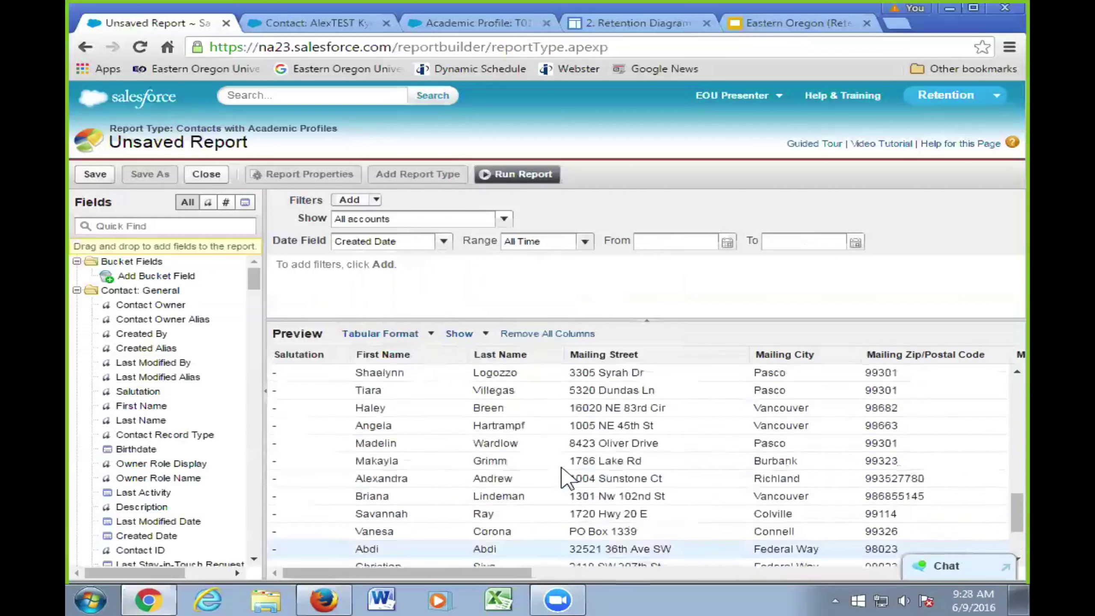
left_click(580, 333)
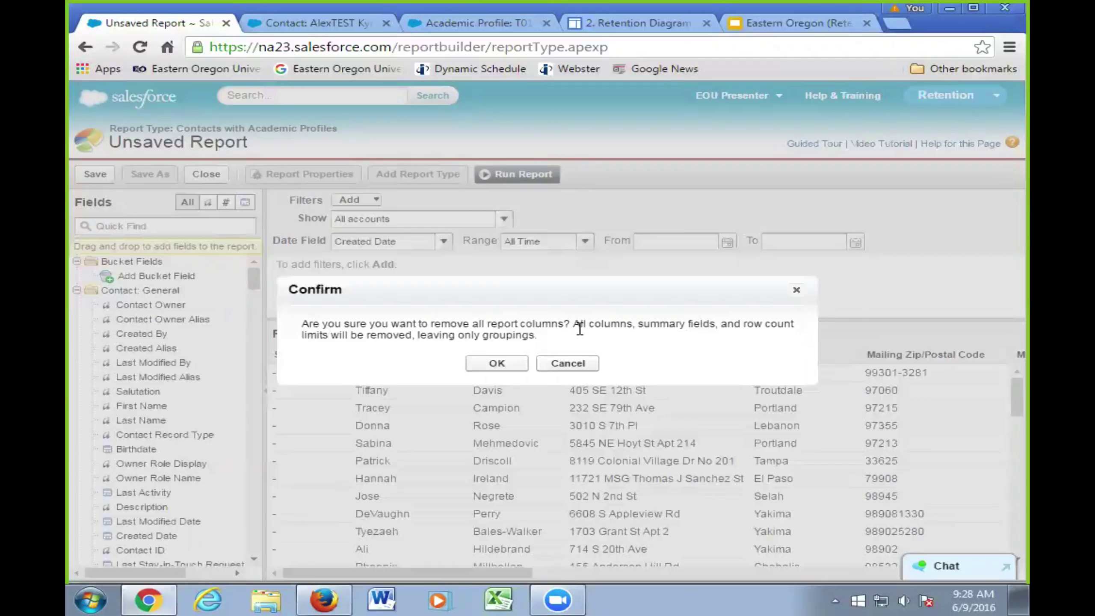
left_click(504, 364)
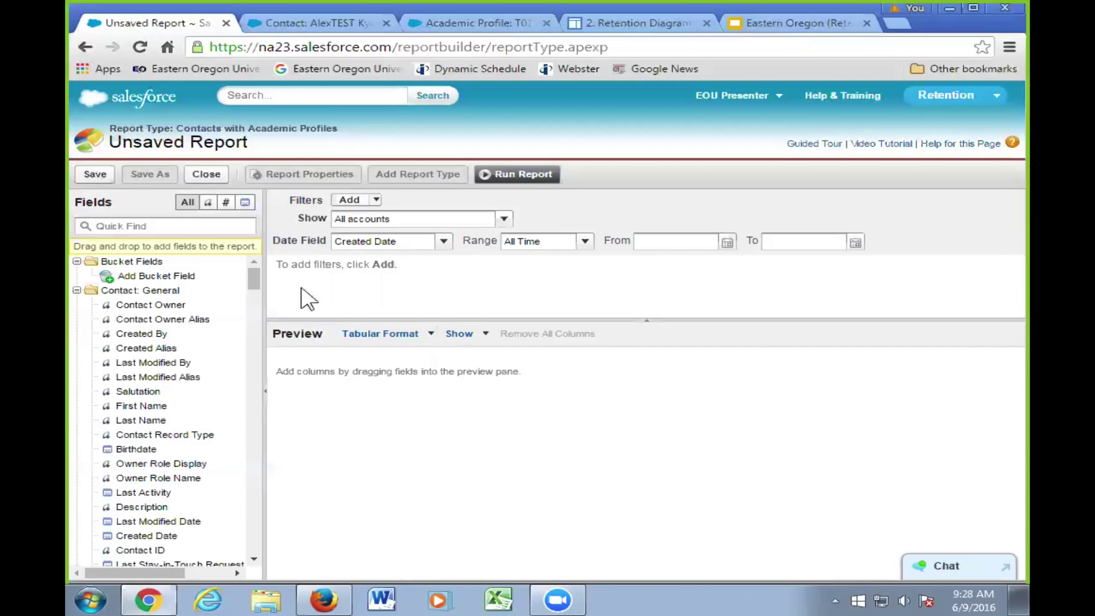
Step: Find the Banner ID field by searching for "banner" and add it as a column in the empty report preview
left_click(185, 223)
type("banner")
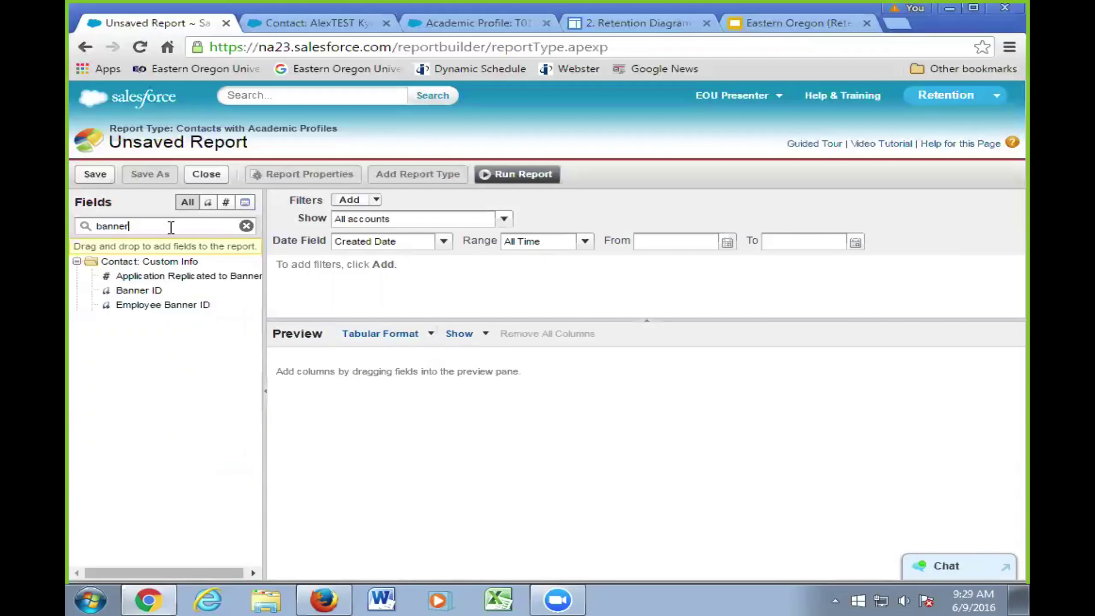
left_click(144, 292)
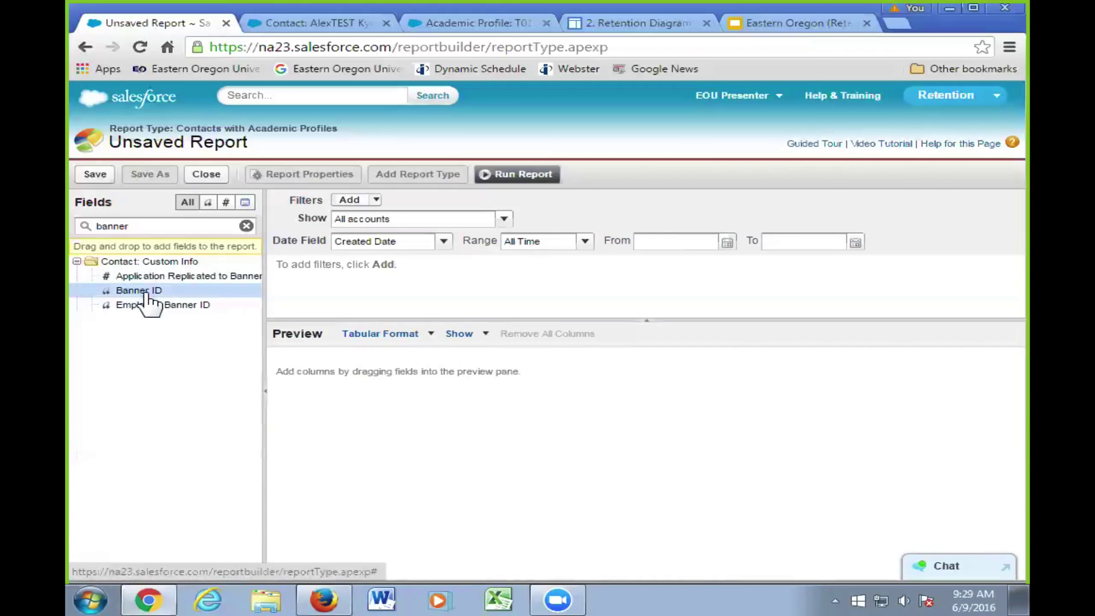
mouse_move(144, 294)
left_mouse_down()
mouse_move(192, 311)
mouse_move(322, 410)
mouse_move(214, 358)
mouse_move(176, 354)
mouse_move(395, 442)
mouse_move(154, 415)
mouse_move(318, 423)
mouse_move(145, 279)
left_mouse_up()
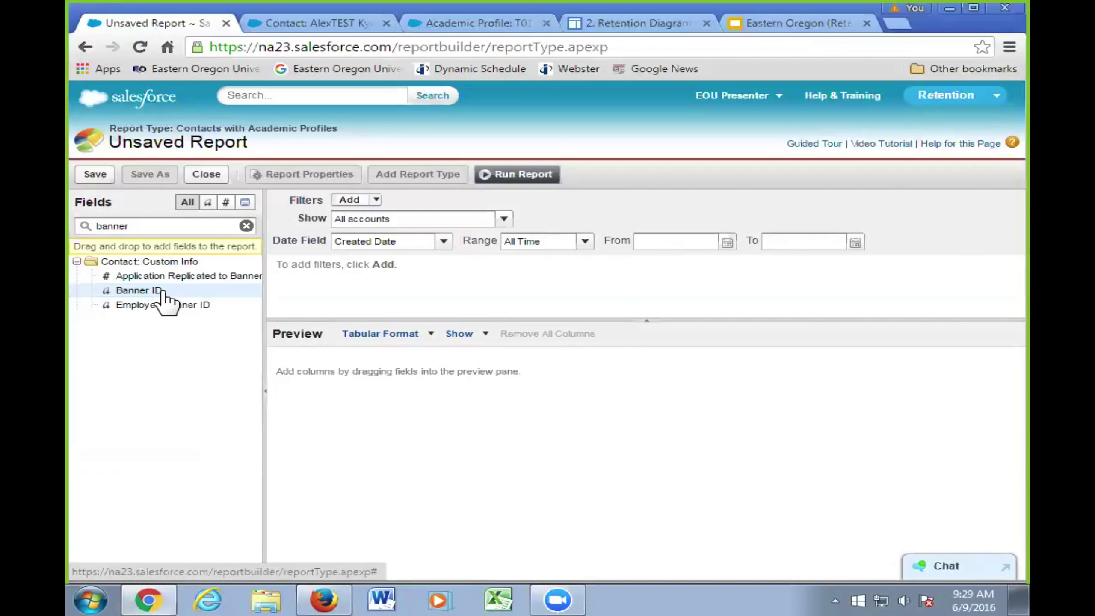
double_click(163, 291)
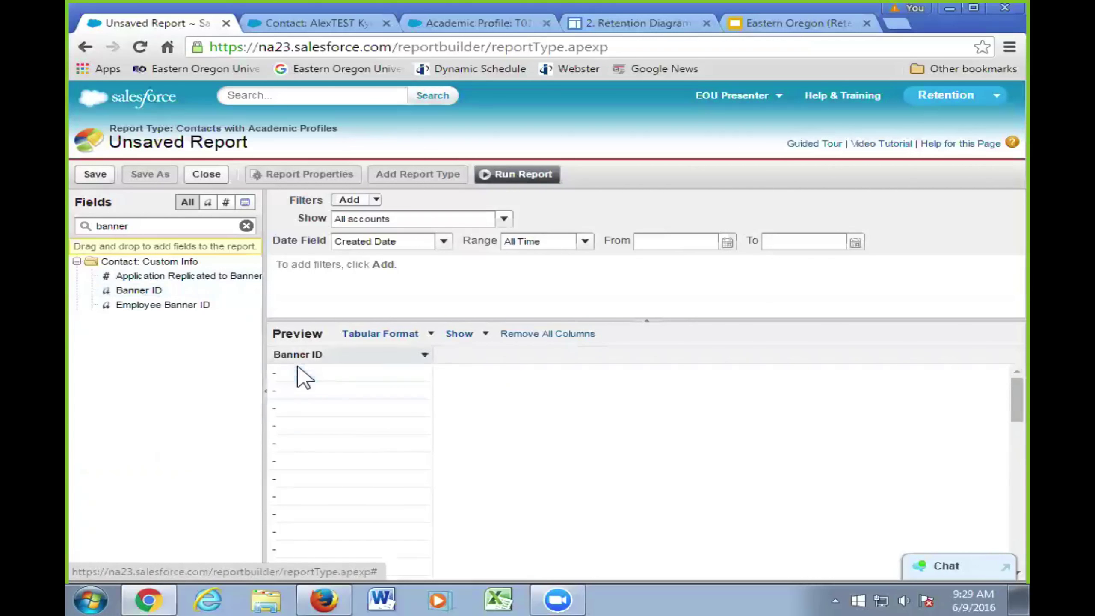
Step: Search the fields for "conta", add the general Contact ID field as a column, and place it before Banner ID
double_click(162, 227)
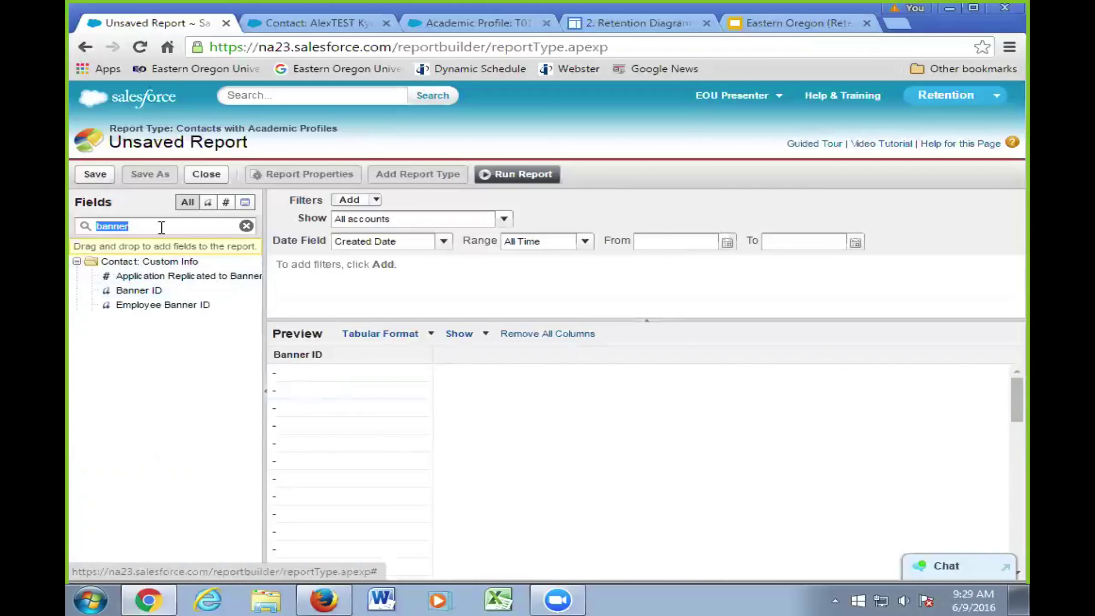
type("conta")
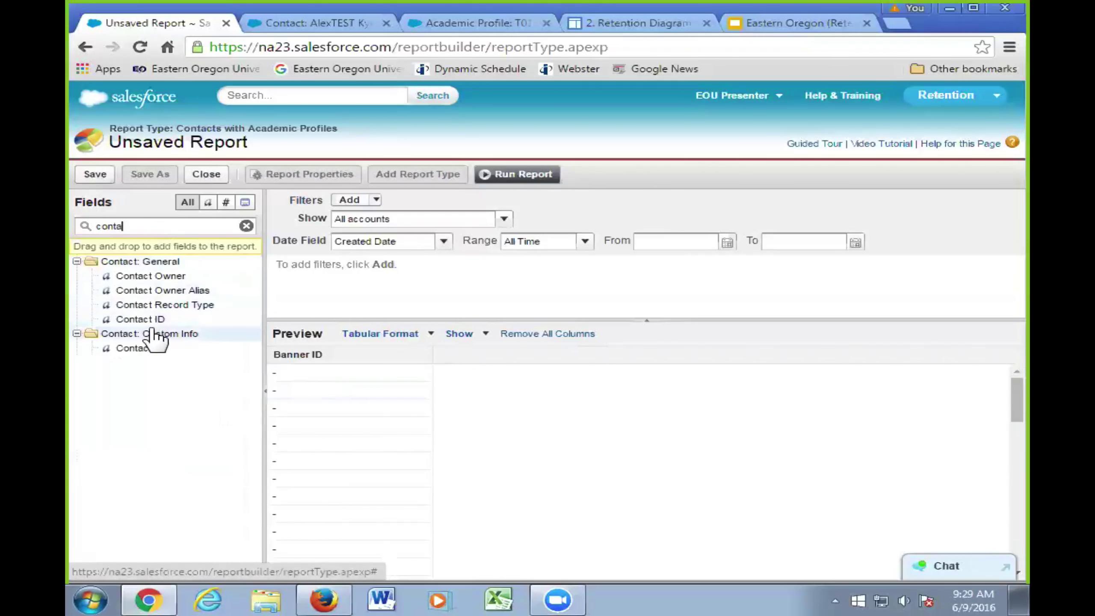
left_click_drag(157, 324, 353, 457)
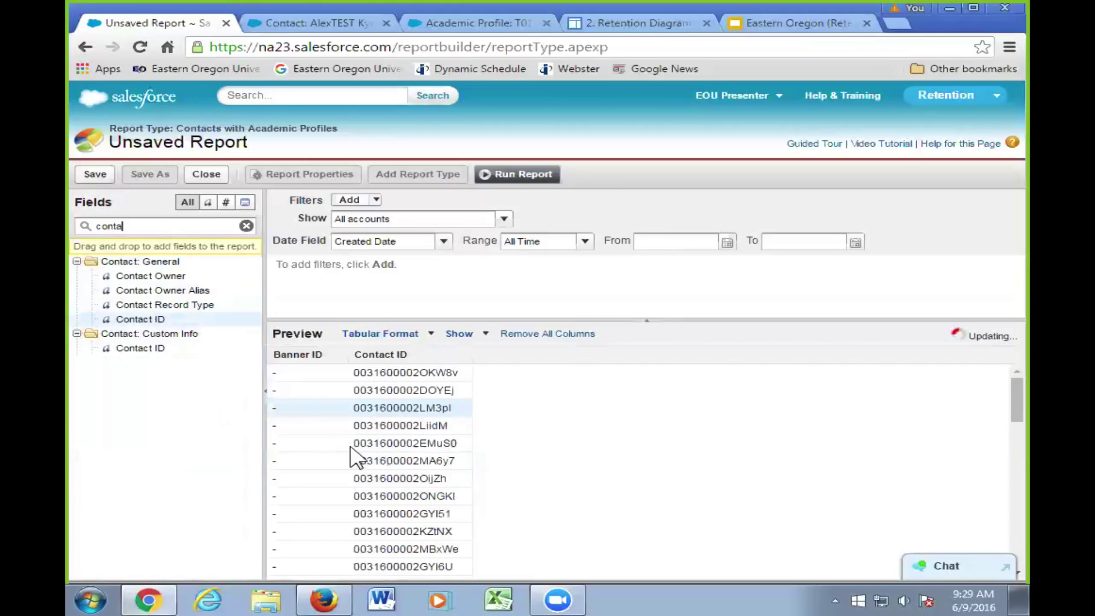
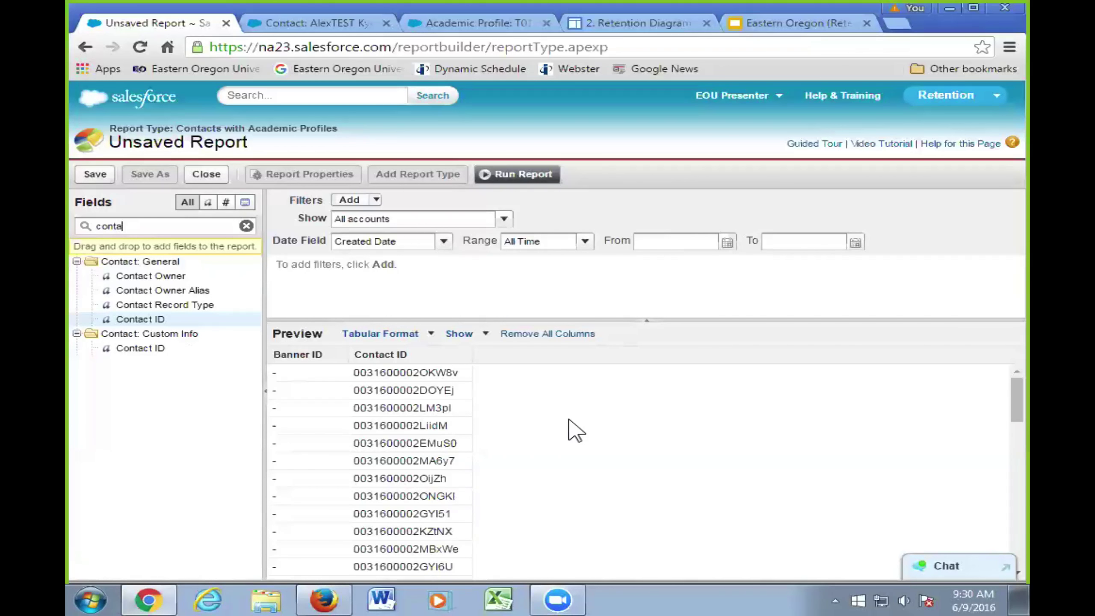
left_click_drag(385, 356, 280, 366)
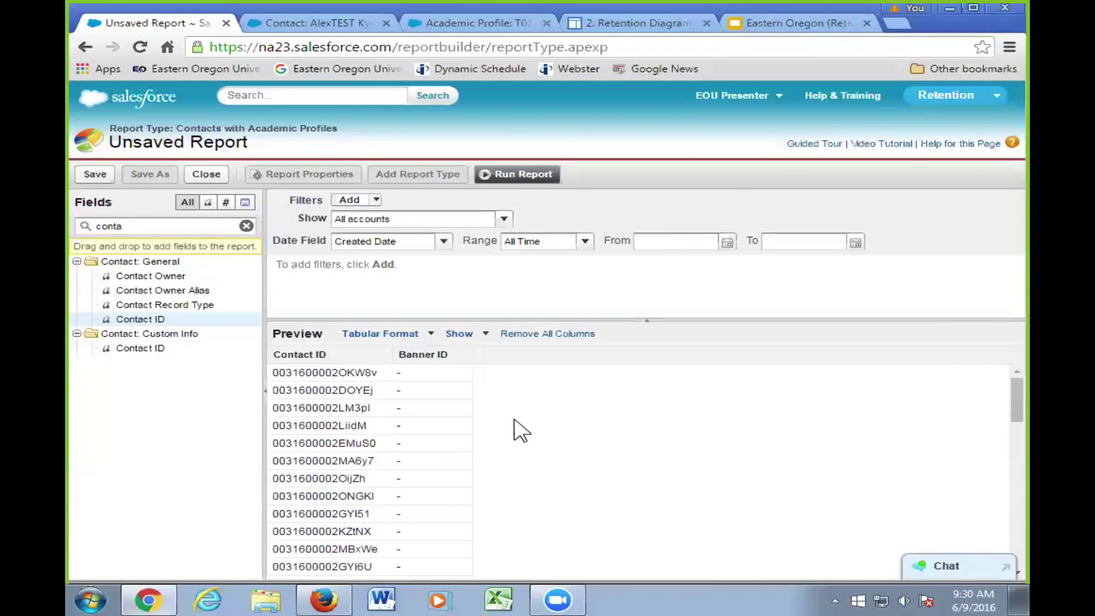
Step: Search the fields for "name" and add the contact's First Name and Last Name as report columns
double_click(155, 225)
type("name")
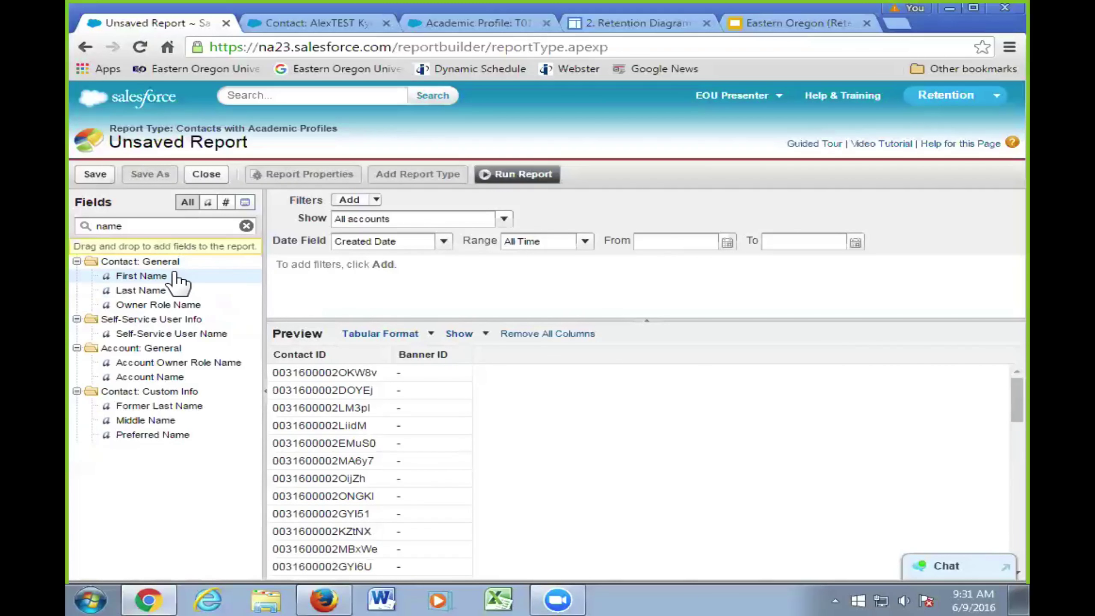
double_click(175, 276)
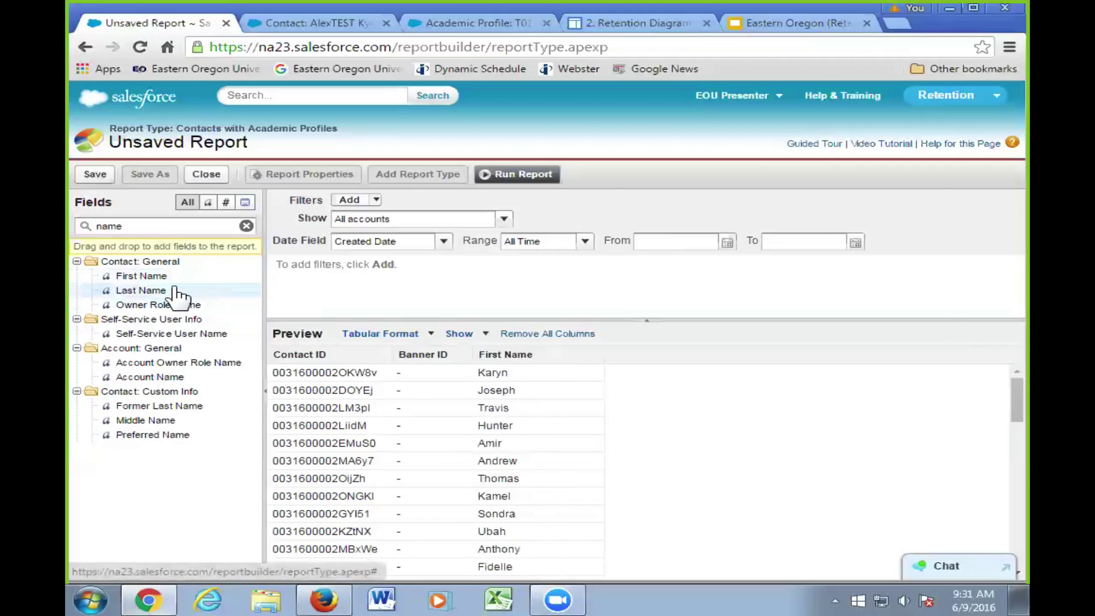
double_click(176, 292)
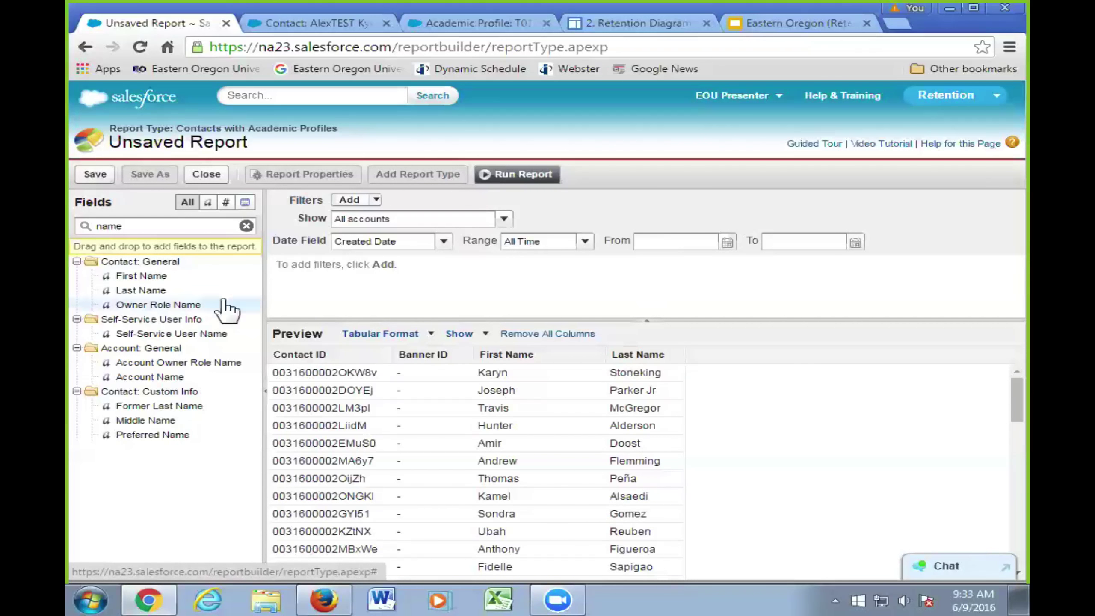
Step: Search the fields for "status" and add the Academic Profile Term Status and Term Status columns after Last Name
double_click(129, 228)
type("act")
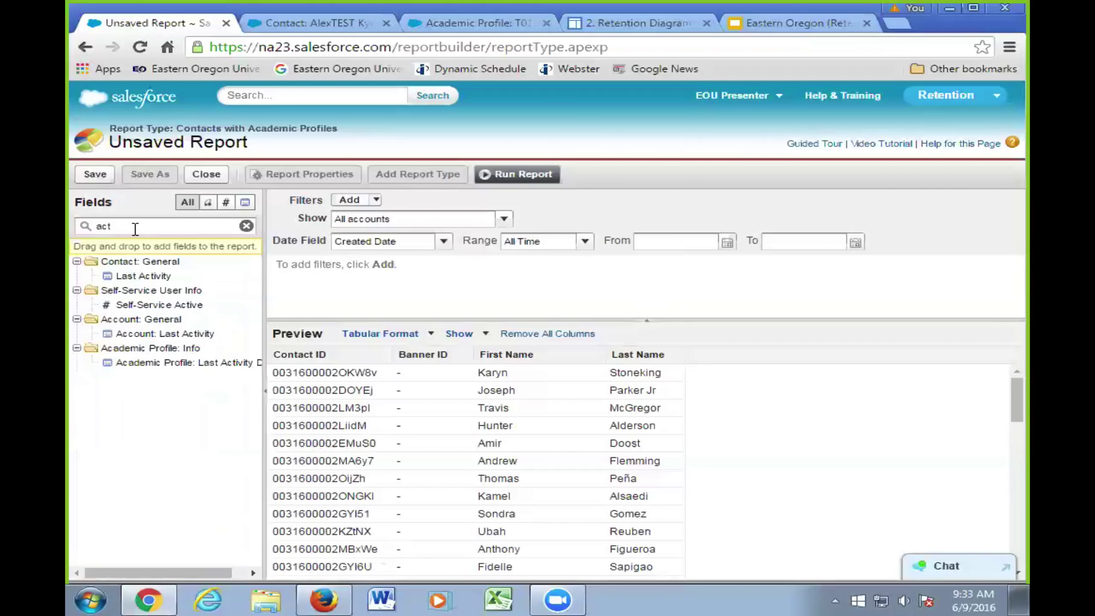
double_click(135, 228)
type("status")
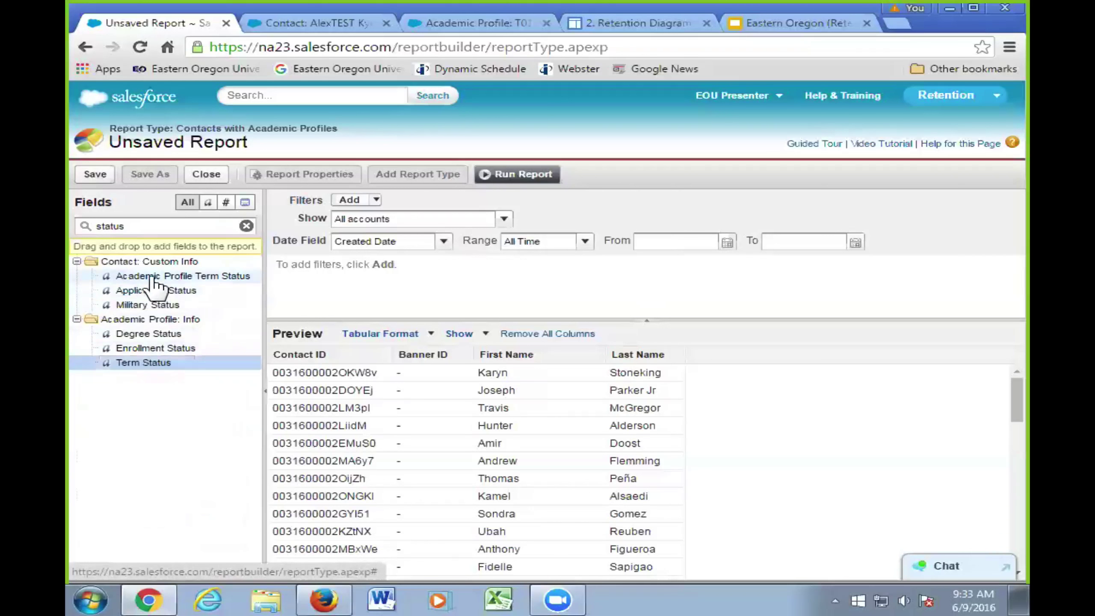
left_click_drag(151, 278, 702, 380)
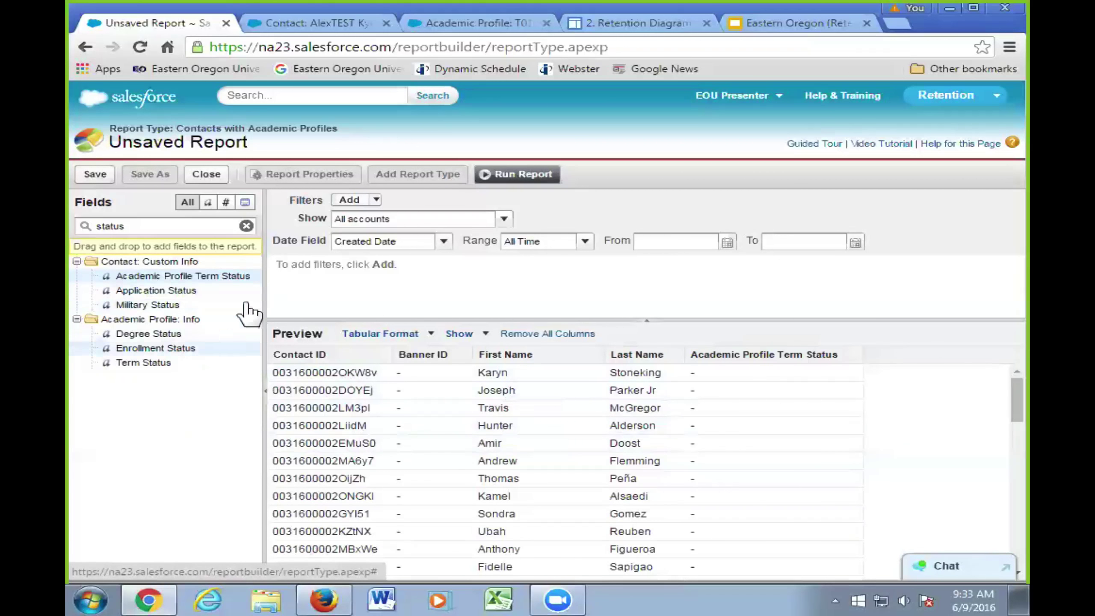
left_click_drag(160, 364, 861, 383)
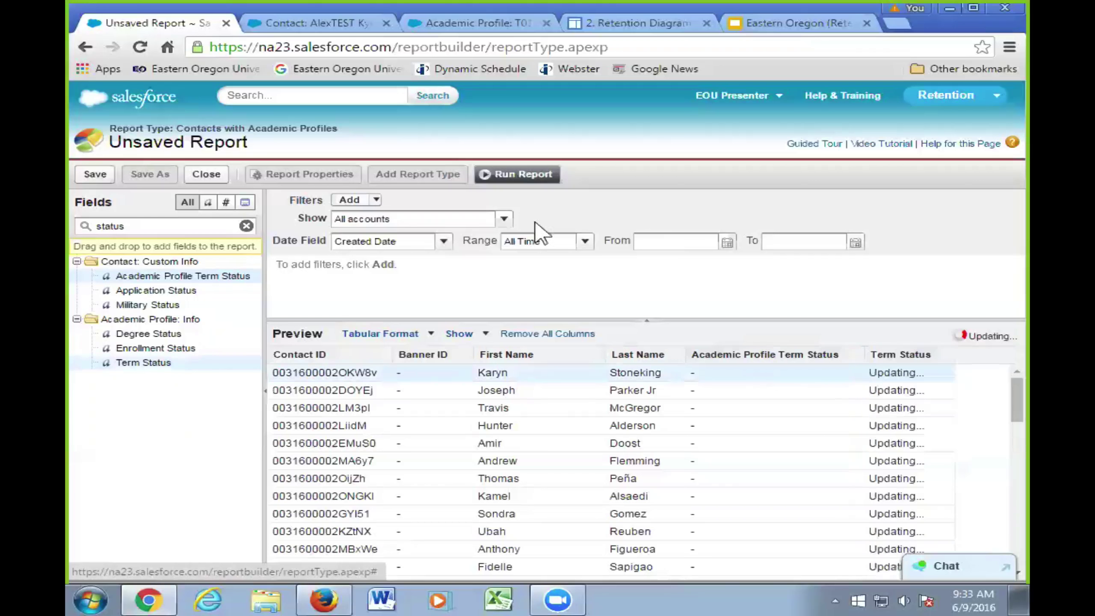
Step: Examine the flags, summary, curriculum and degree information on the open academic profile record
left_click(474, 23)
scroll(633, 278, "up", 4)
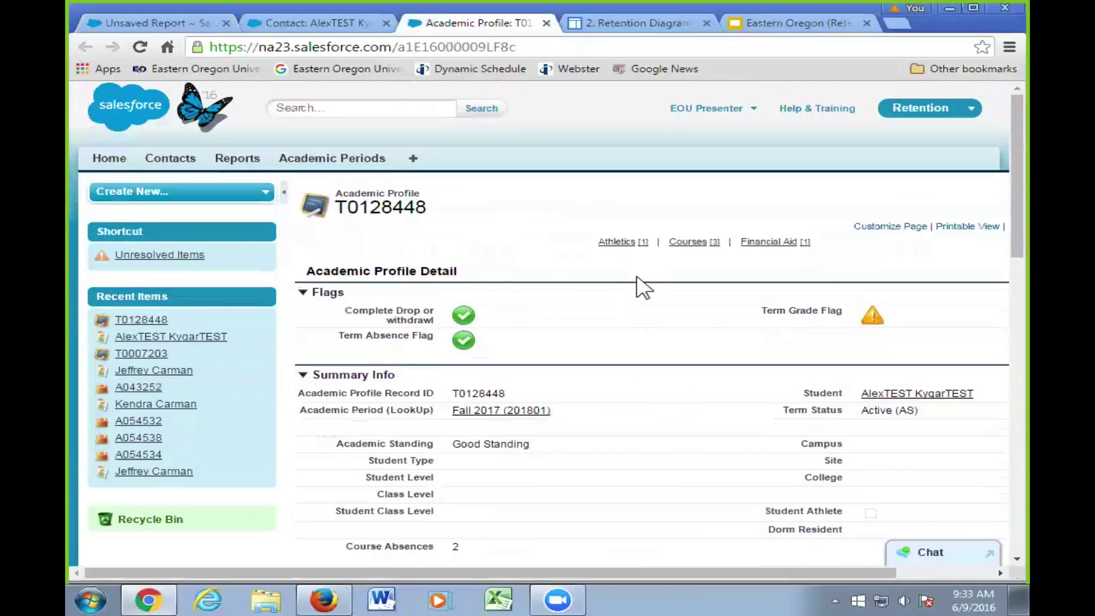
scroll(608, 275, "down", 2)
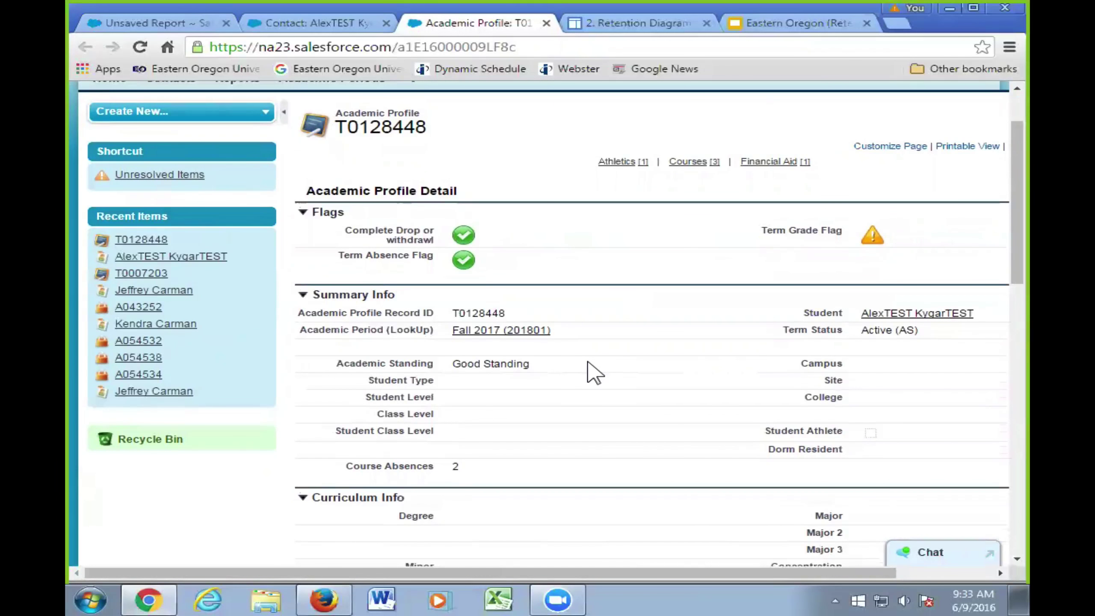
scroll(609, 376, "down", 3)
scroll(681, 347, "down", 1)
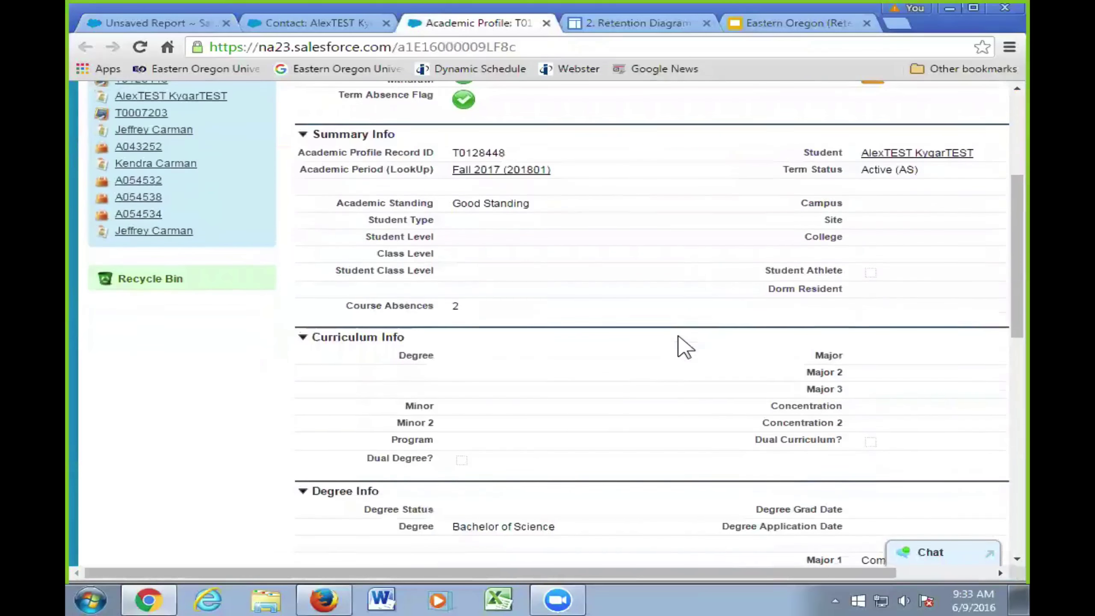
scroll(697, 343, "up", 2)
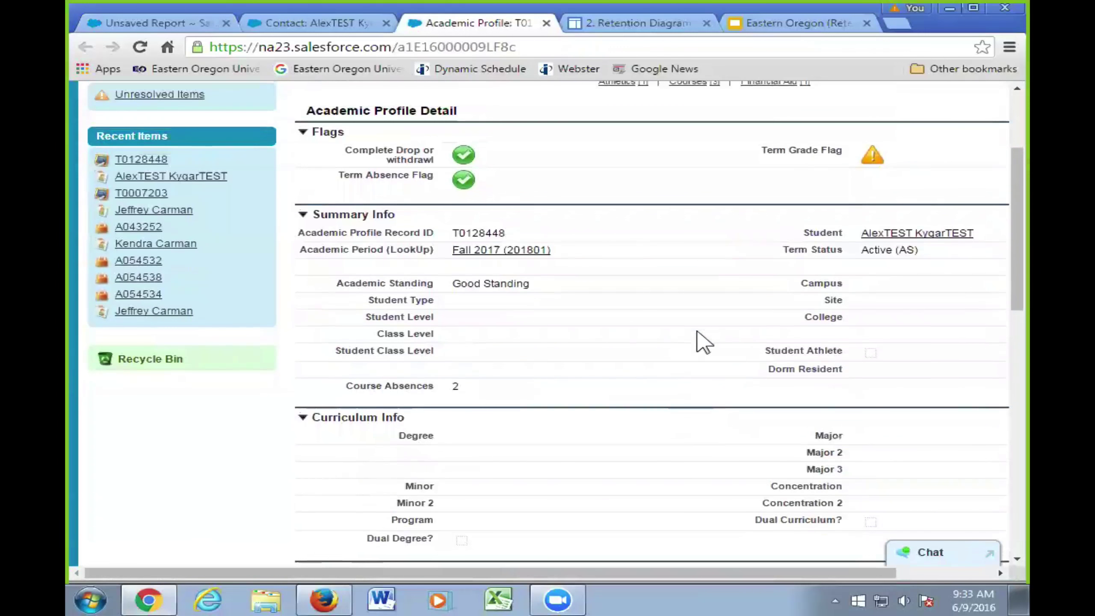
scroll(715, 345, "down", 2)
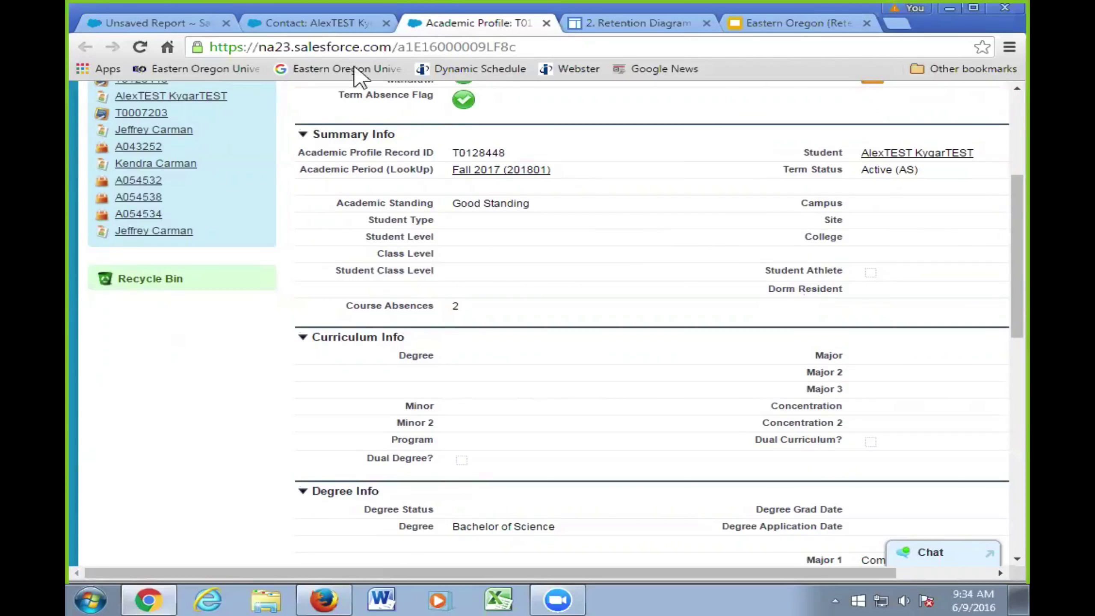
Step: Return to the unsaved report and remove the Academic Profile Term Status and Term Status columns
left_click(181, 23)
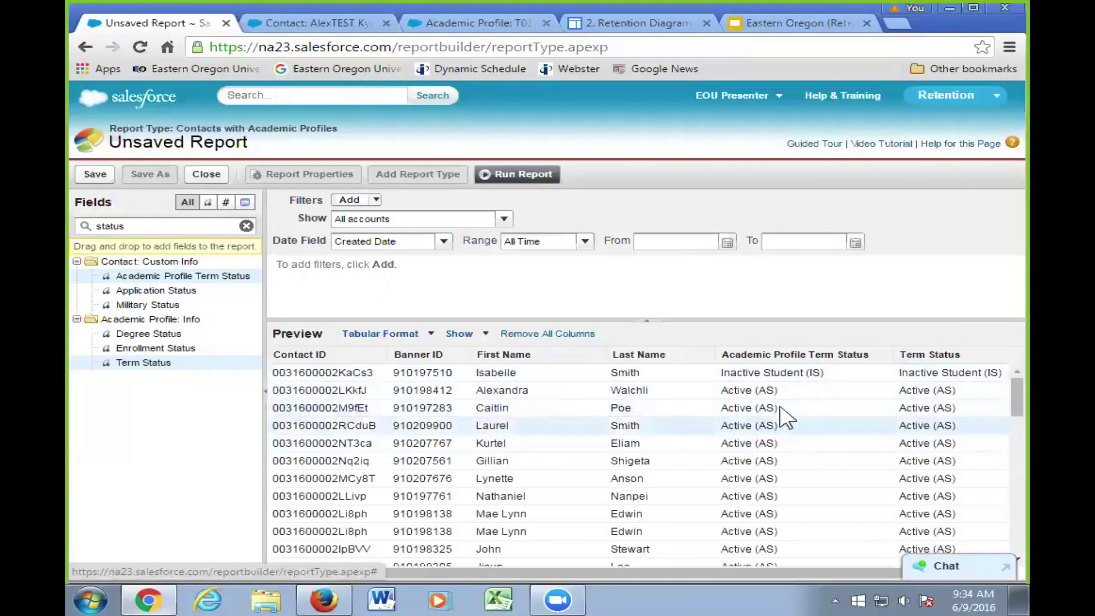
left_click_drag(798, 354, 224, 465)
left_click_drag(758, 355, 258, 448)
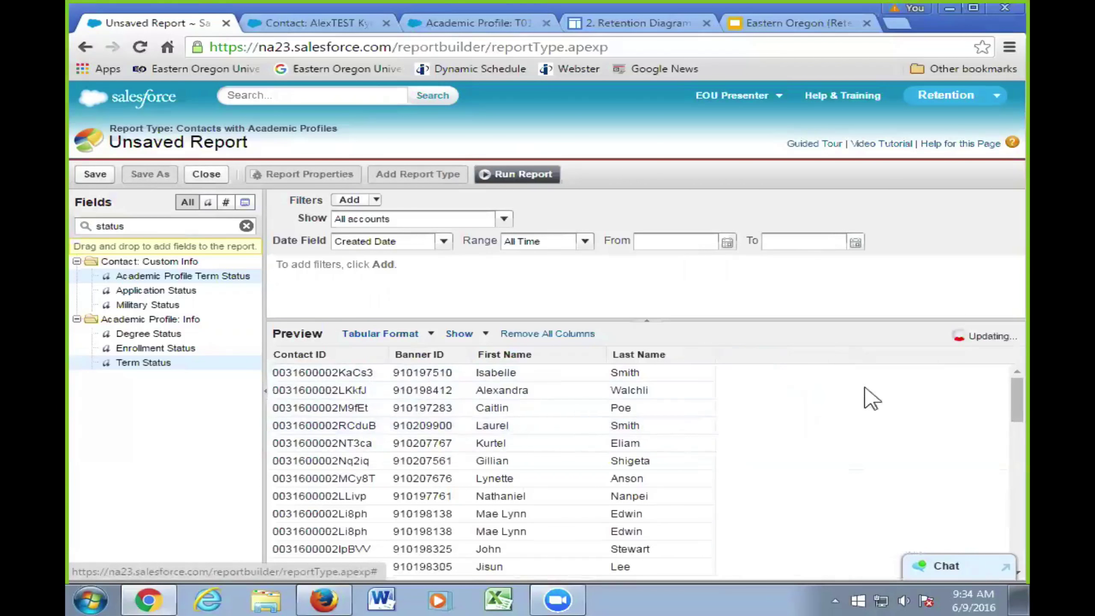
Step: Search the fields for "email" and add the contact's Email field as a report column
double_click(141, 228)
key("BackSpace")
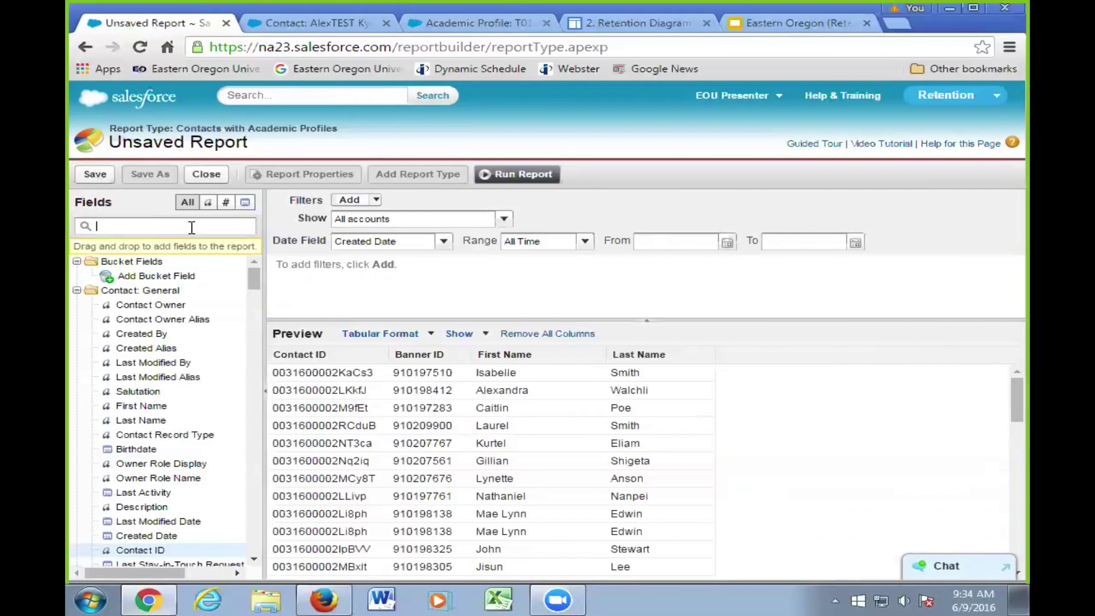
type("email")
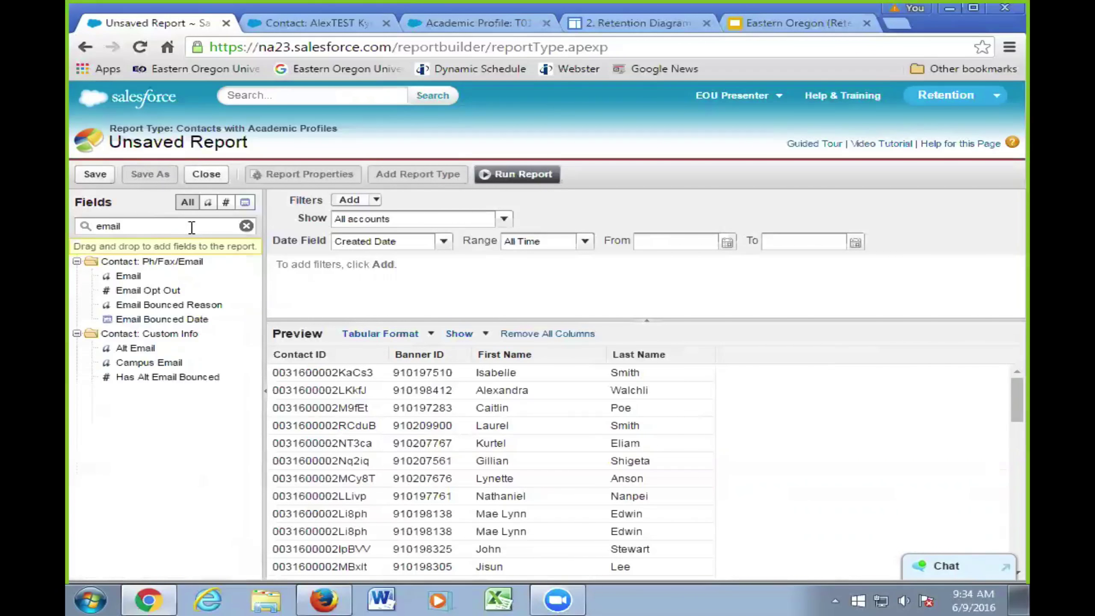
double_click(155, 277)
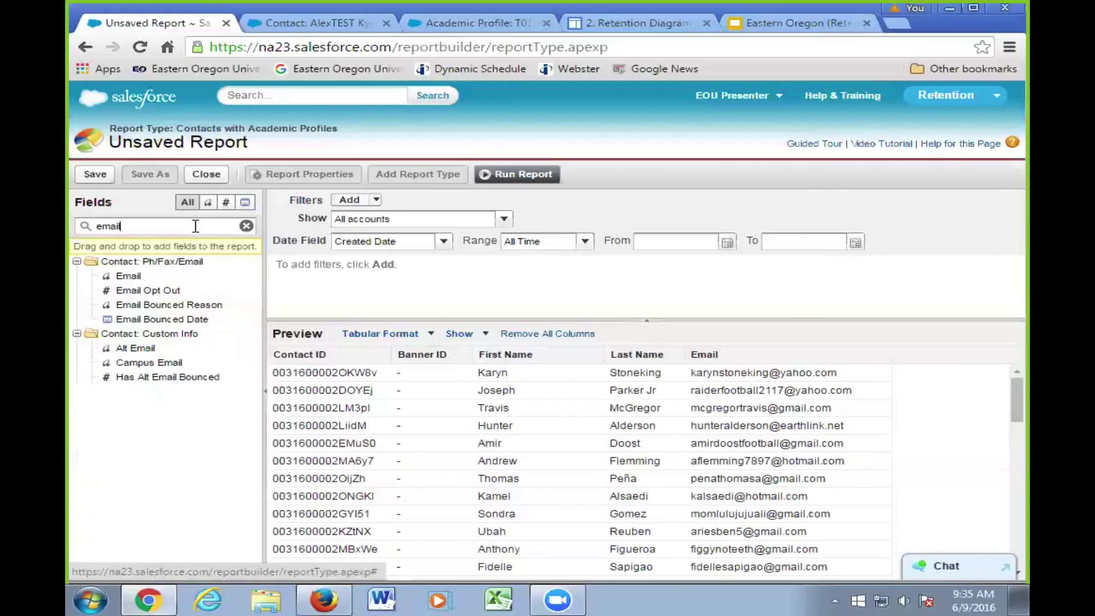
Step: Search the fields for "mailin" and add Mailing State/Province as a report column
double_click(195, 225)
type("mailin")
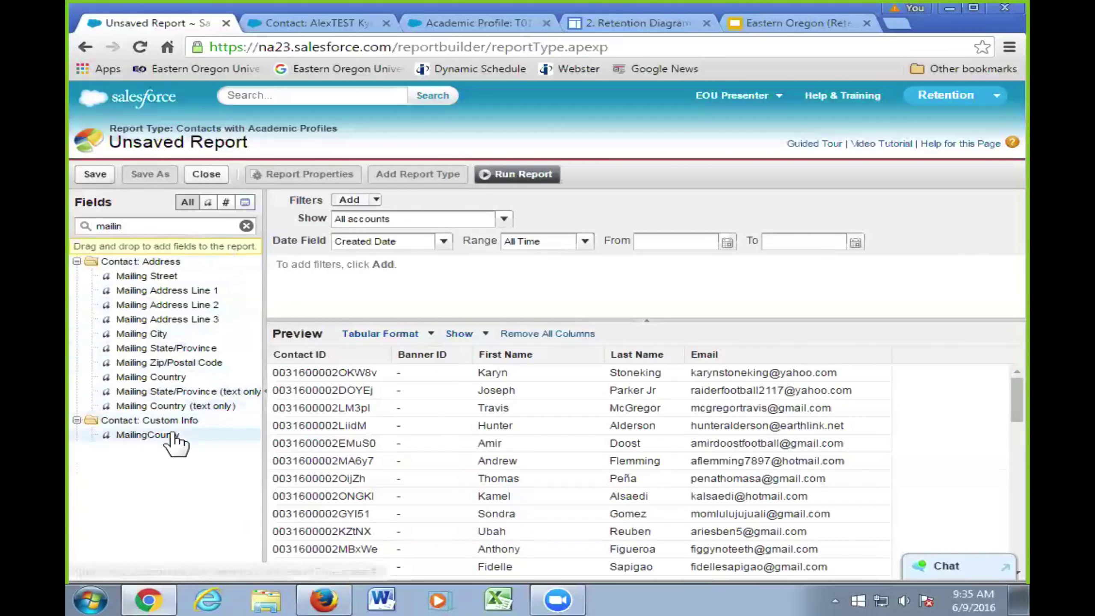
double_click(189, 347)
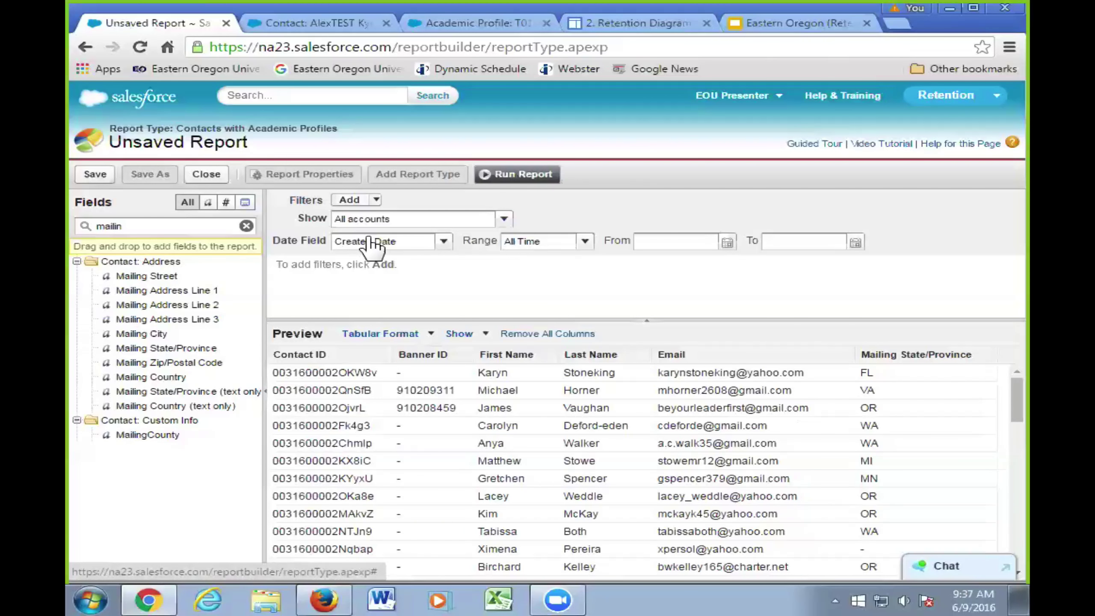
Step: Search the fields for "banne" and filter the report to contacts whose Banner ID is not equal to blank
double_click(145, 221)
type("banne")
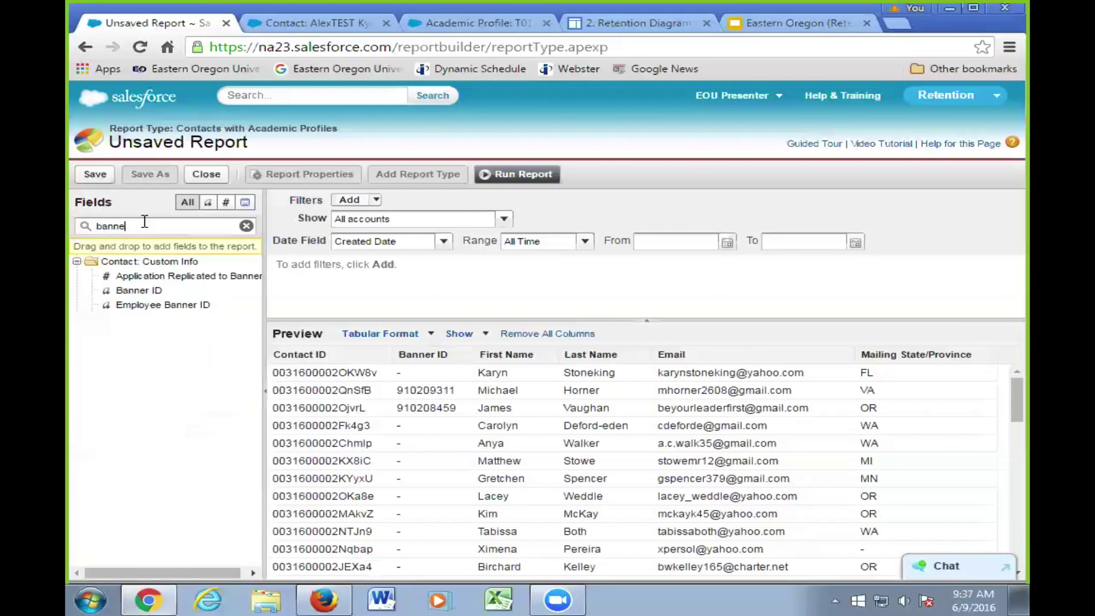
left_click_drag(147, 291, 339, 261)
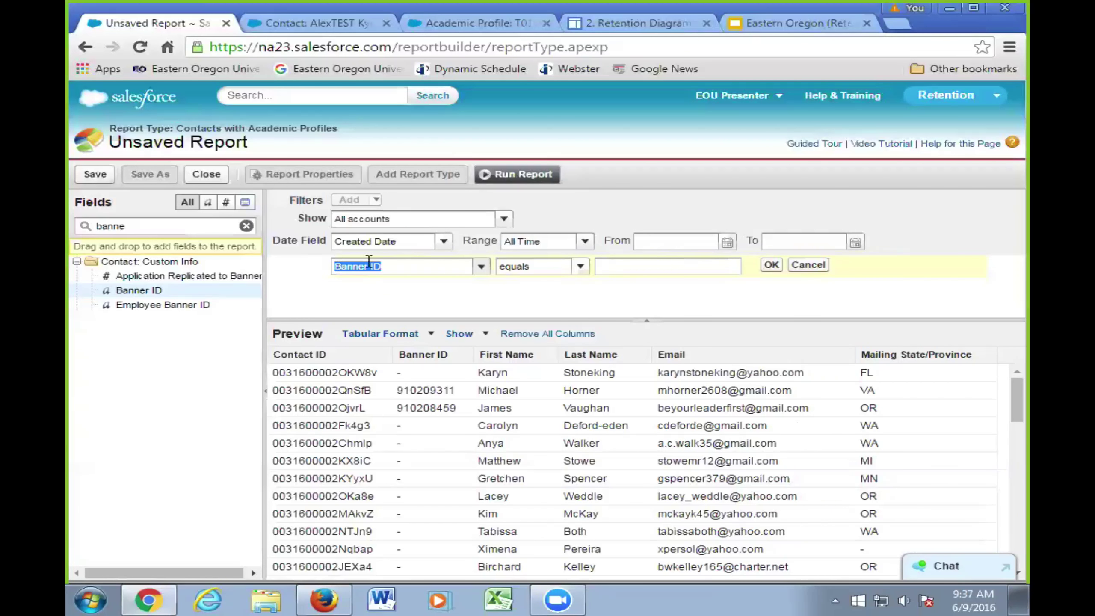
left_click(580, 266)
left_click(556, 297)
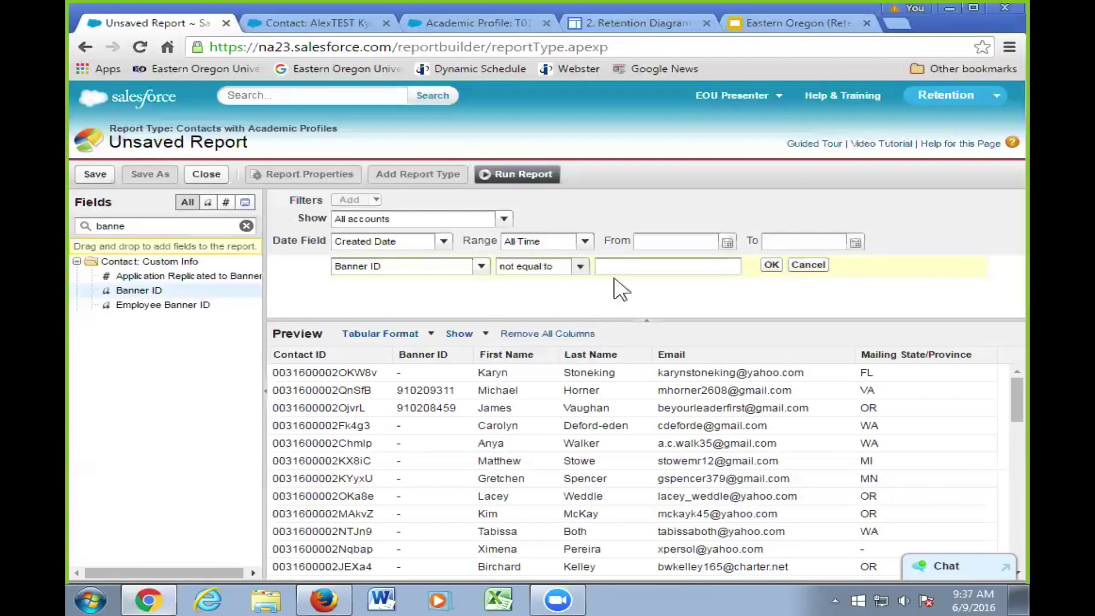
left_click(627, 271)
left_click(771, 264)
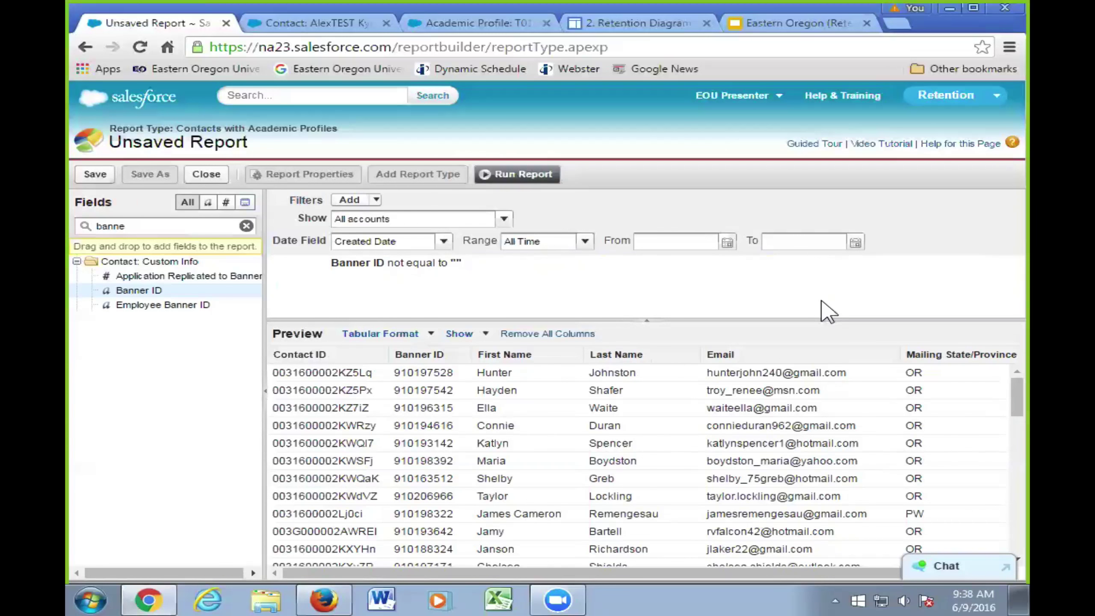
Step: Remove the Banner ID filter from the report
mouse_move(551, 276)
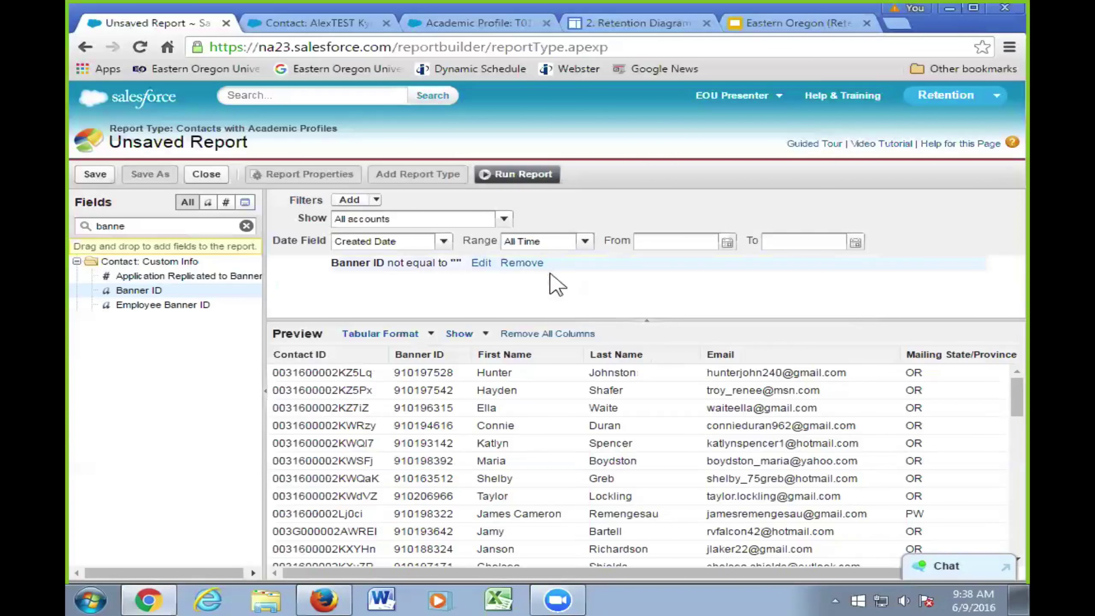
left_click(513, 265)
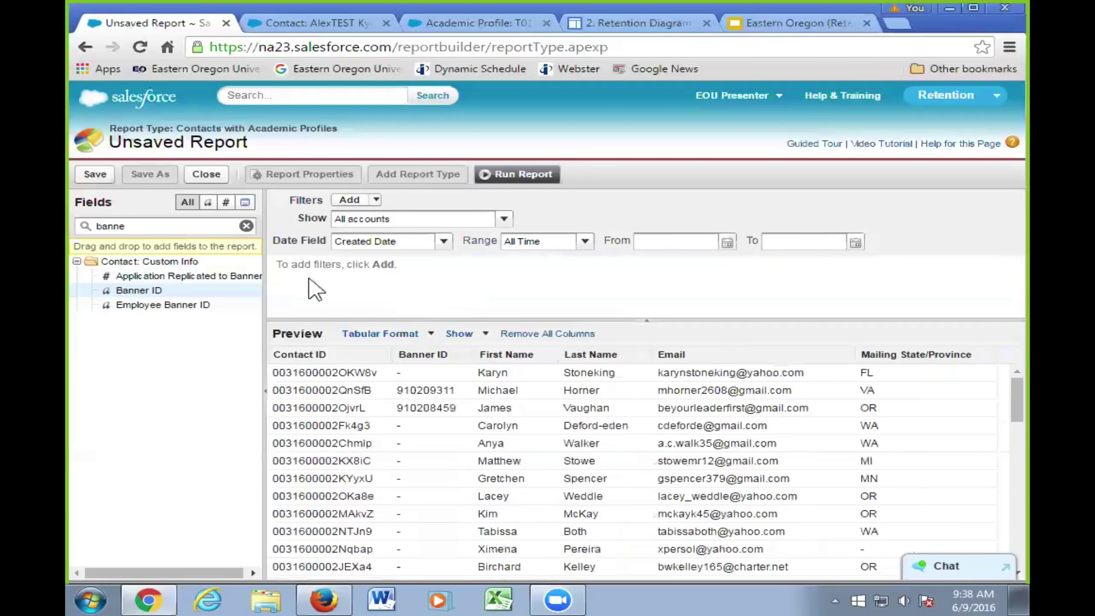
Step: Search the fields for "statu" and start a report filter on the academic profile's Term Status field
double_click(166, 225)
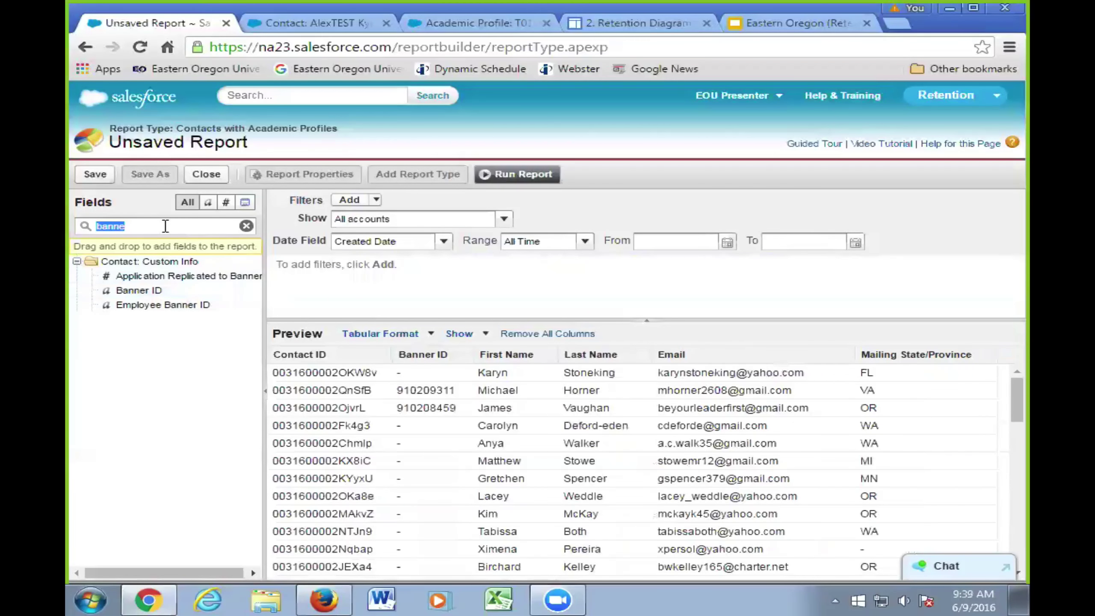
type("statu")
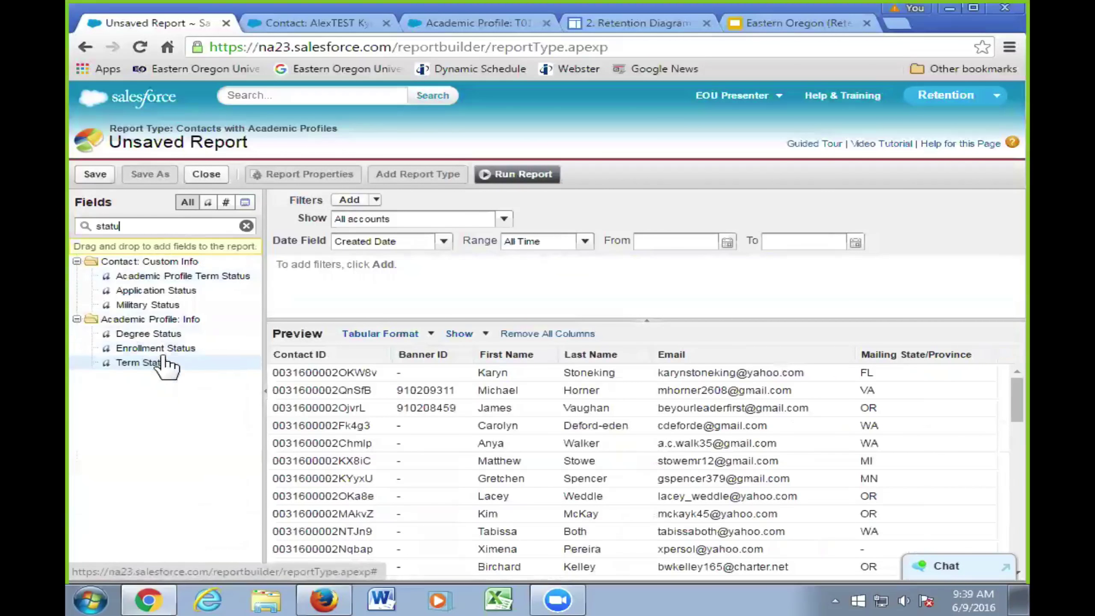
left_click_drag(161, 364, 351, 287)
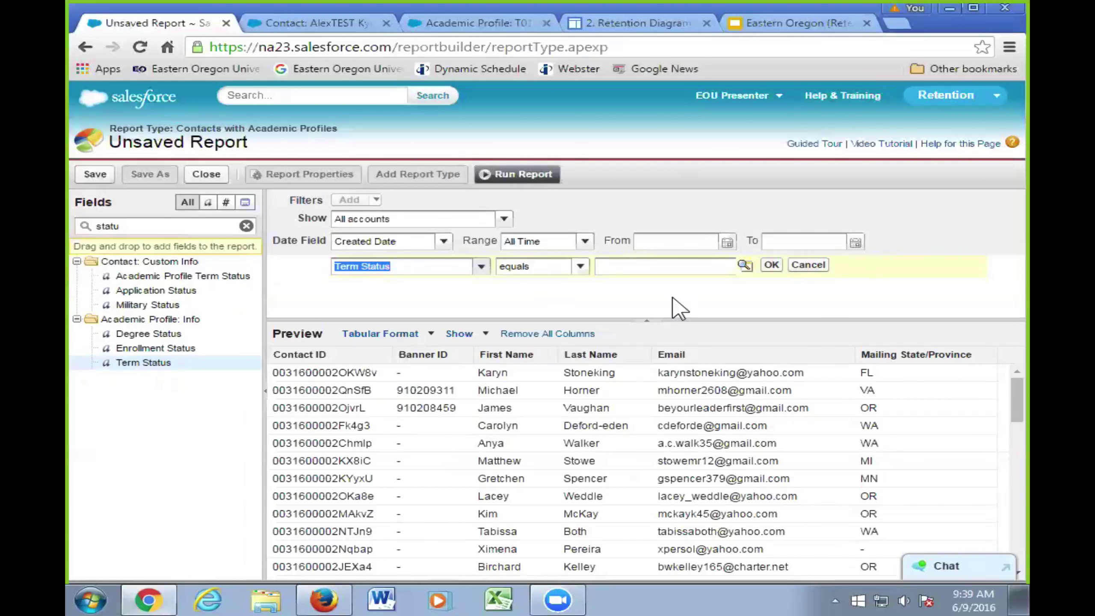
Step: Check the Term Status and other summary details on the academic profile record, and return to the report builder
left_click(420, 23)
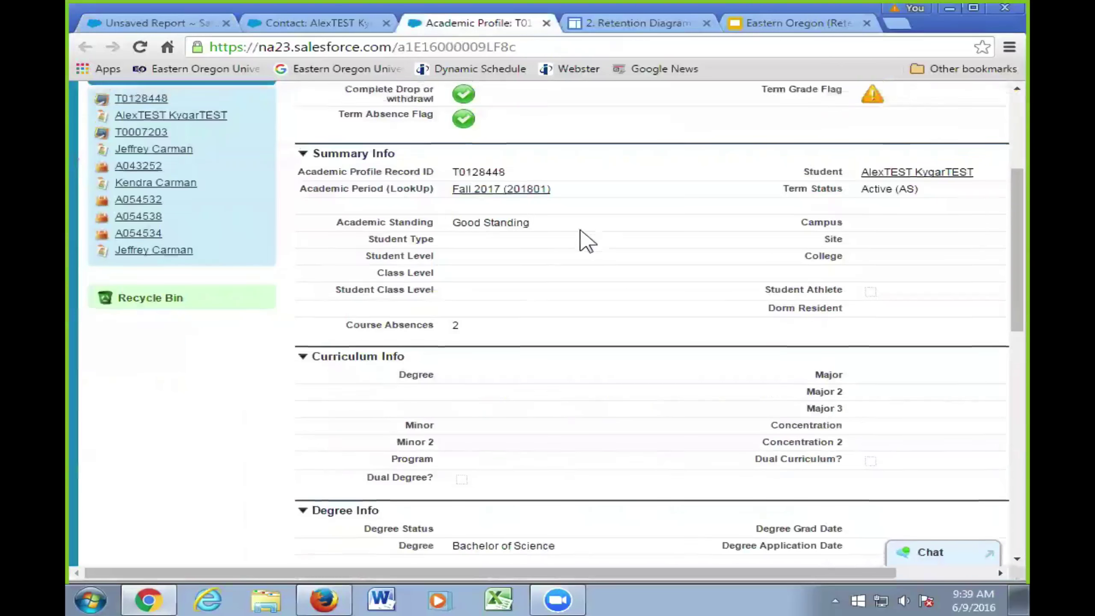
scroll(586, 242, "up", 1)
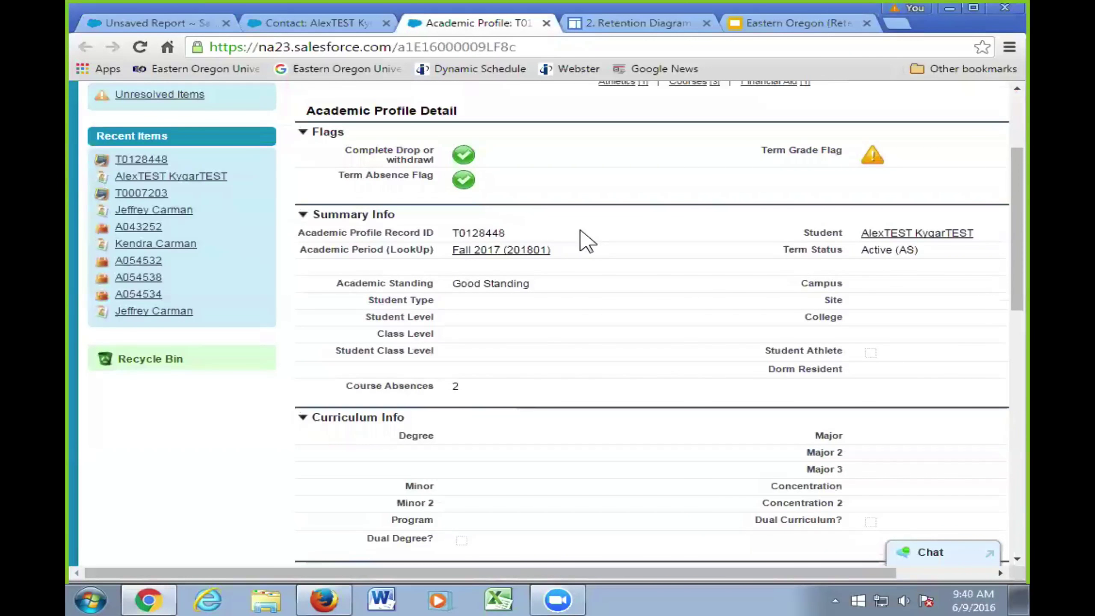
scroll(582, 240, "down", 3)
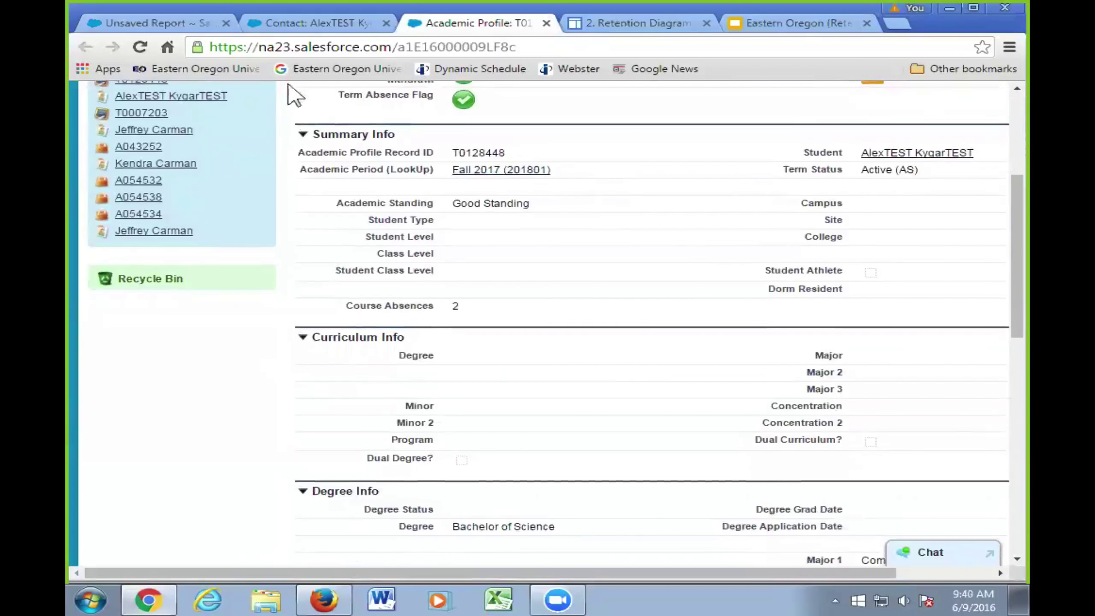
left_click(162, 25)
left_click(163, 226)
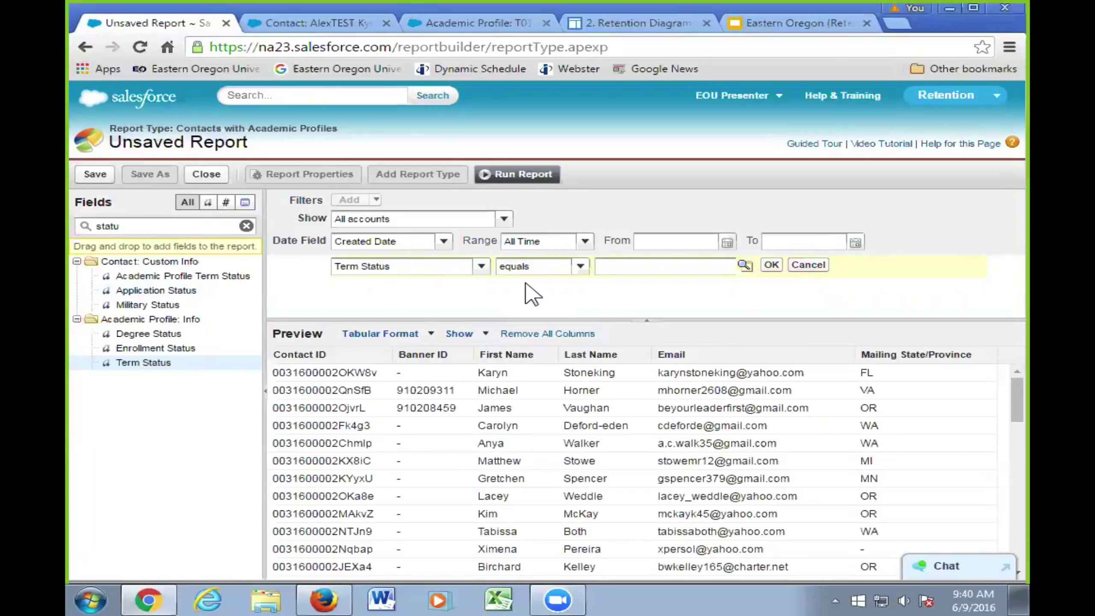
Step: Set the Term Status filter to equal Active (AS) and apply it to the report
left_click(745, 266)
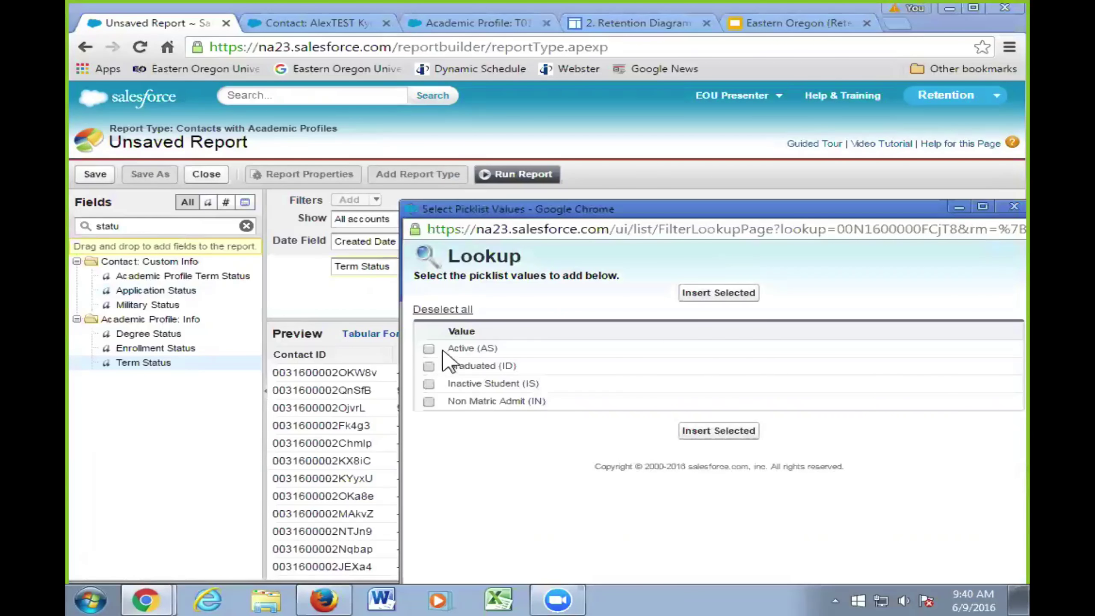
left_click(428, 348)
left_click(700, 290)
left_click(771, 264)
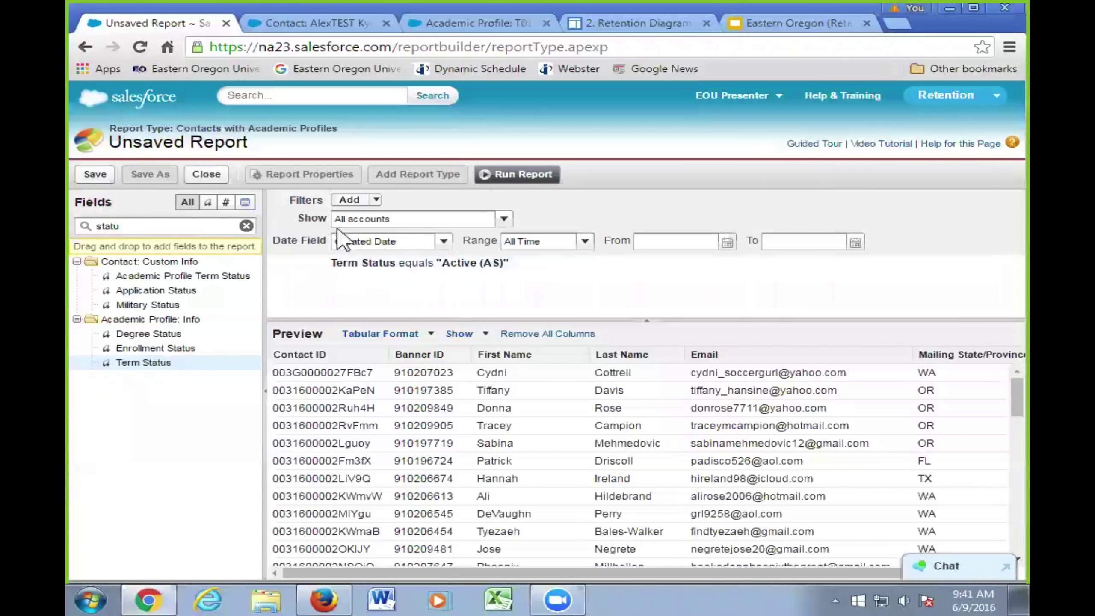
Step: Add a filter for Mailing State/Province equals "OR, ID"
left_click(347, 199)
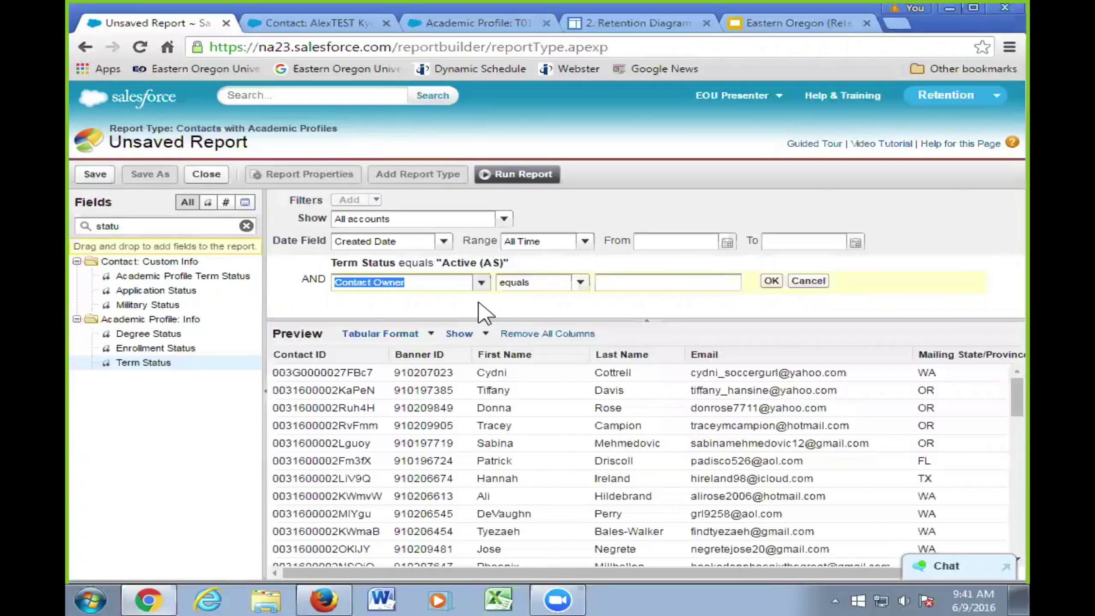
type("mail")
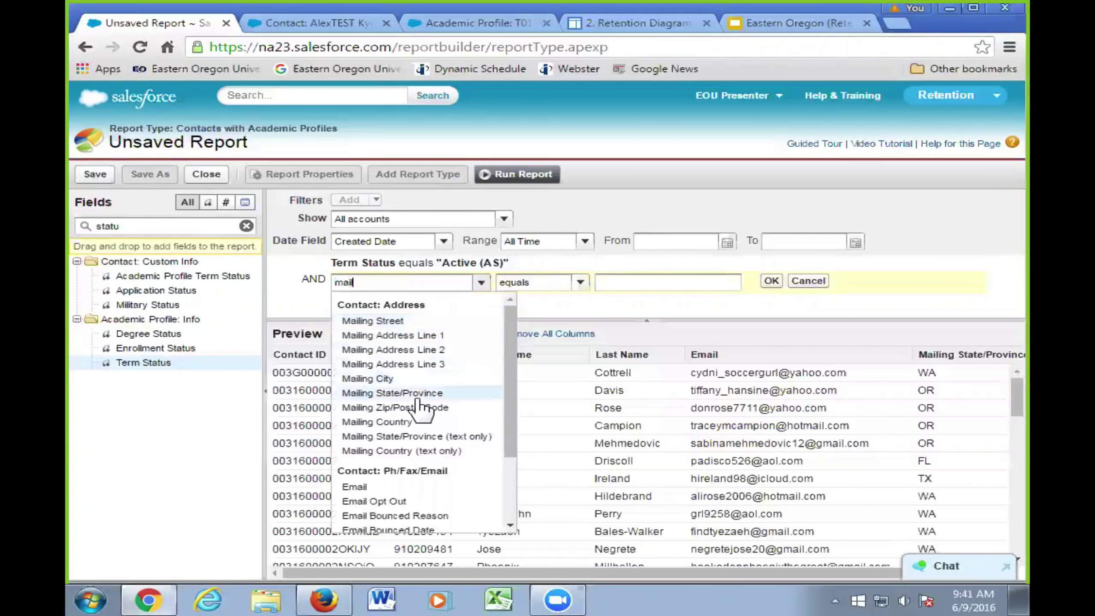
left_click(417, 393)
left_click(623, 285)
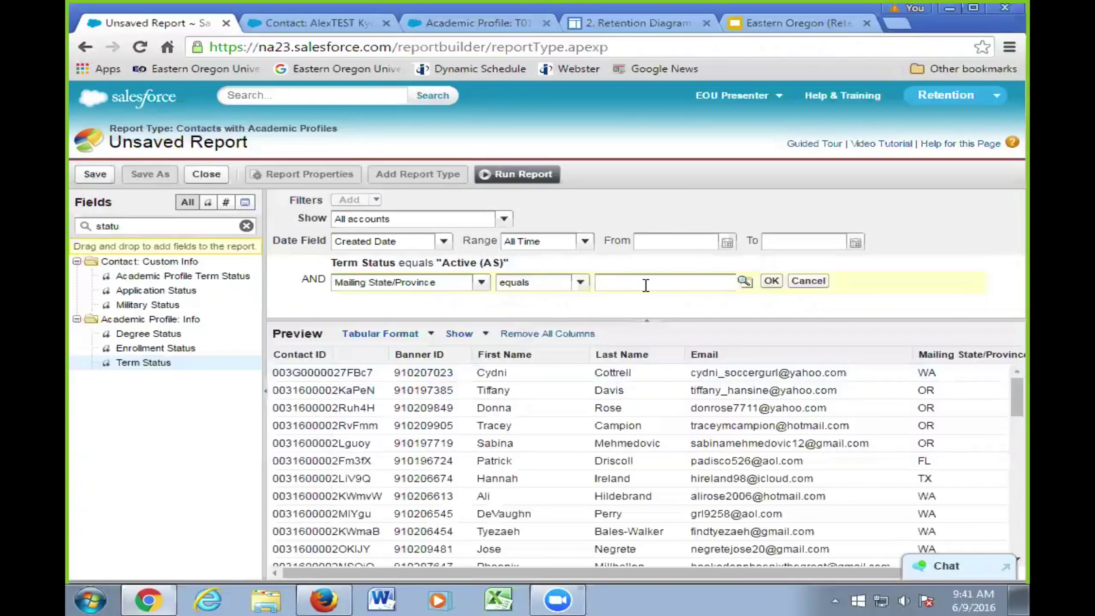
left_click(744, 281)
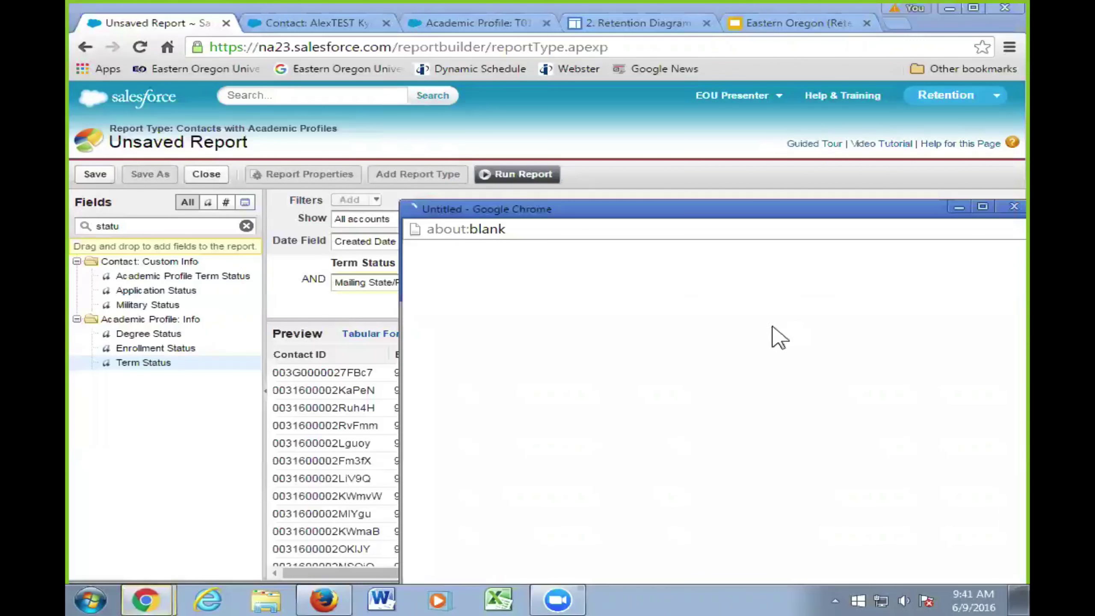
left_click_drag(764, 206, 689, 74)
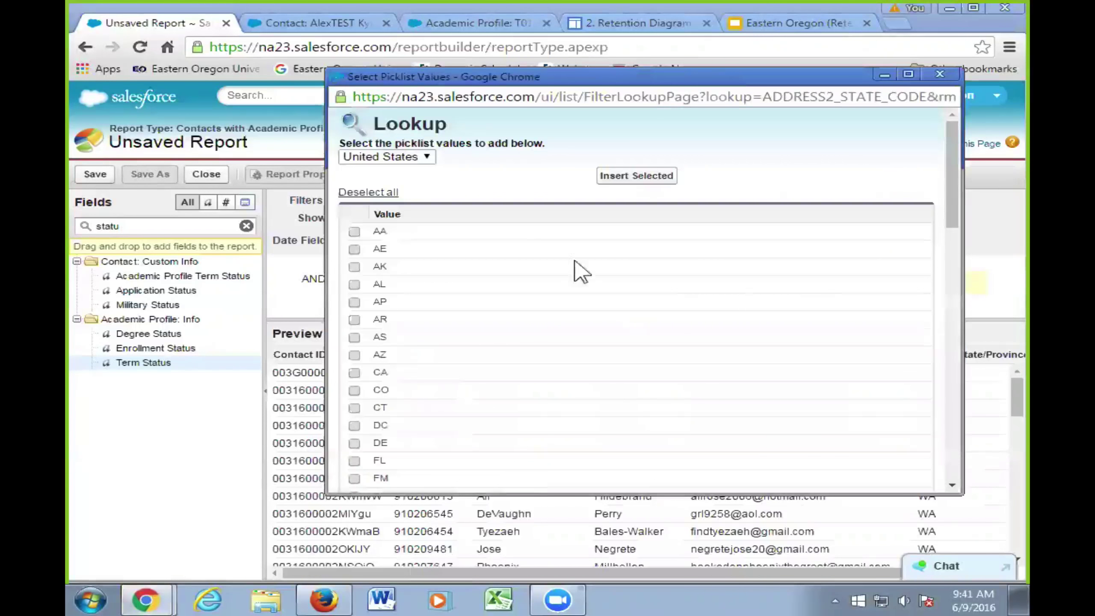
left_click(939, 74)
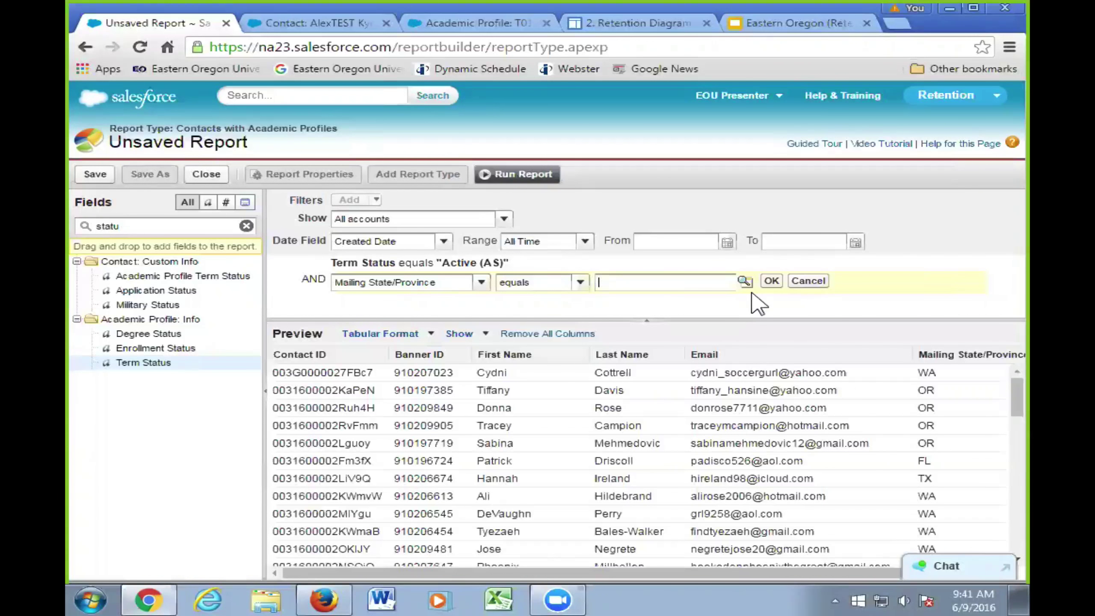
type("OR")
type(", ID")
left_click(770, 281)
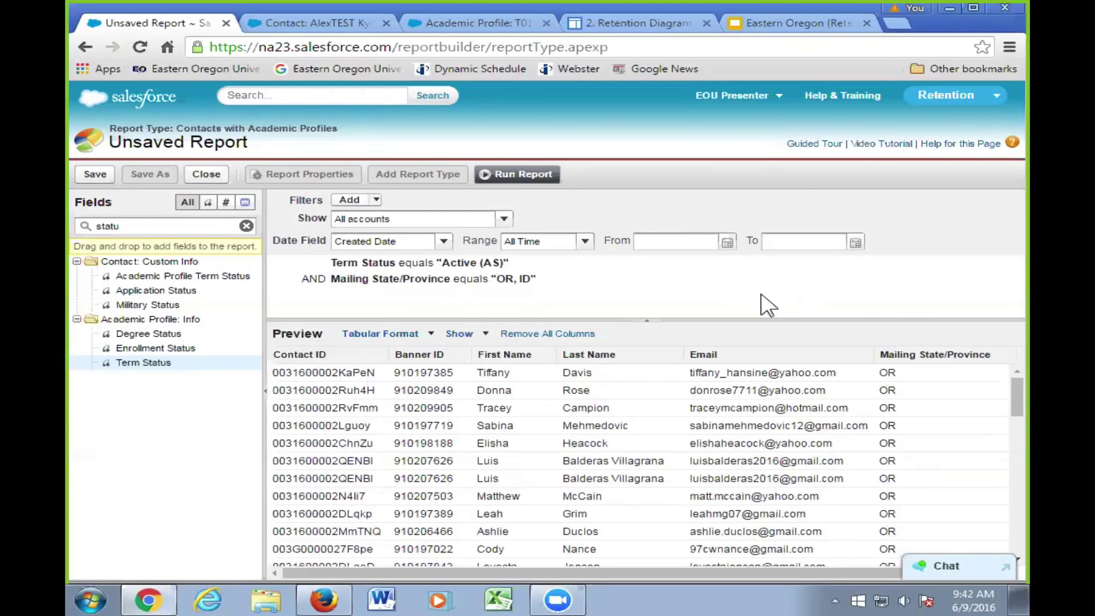
Step: Change the Mailing State/Province filter's operator to not equal to
left_click(556, 280)
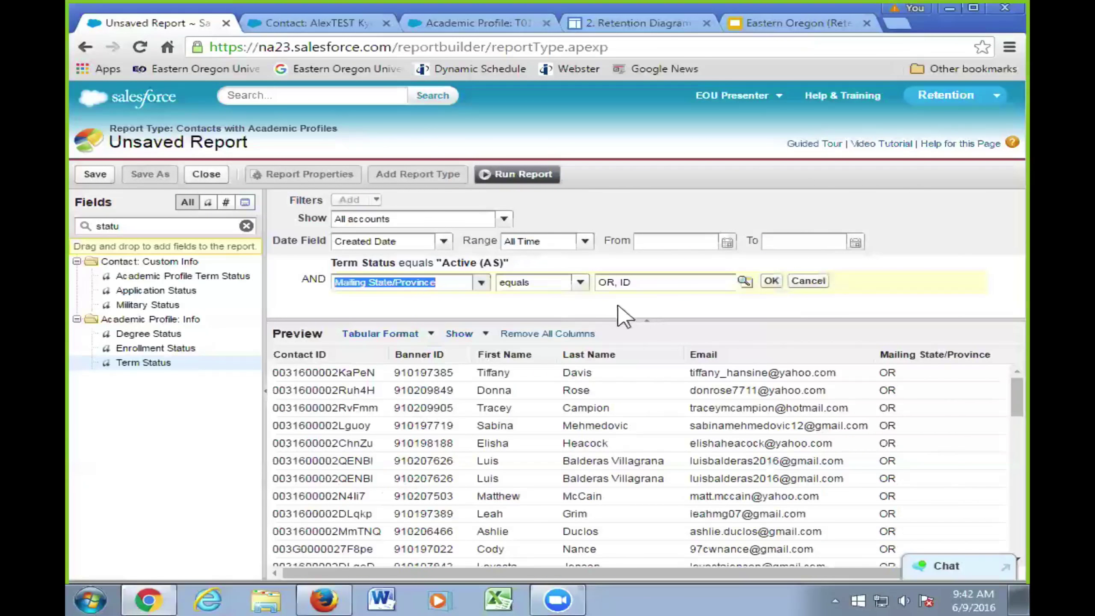
left_click(580, 285)
left_click(566, 314)
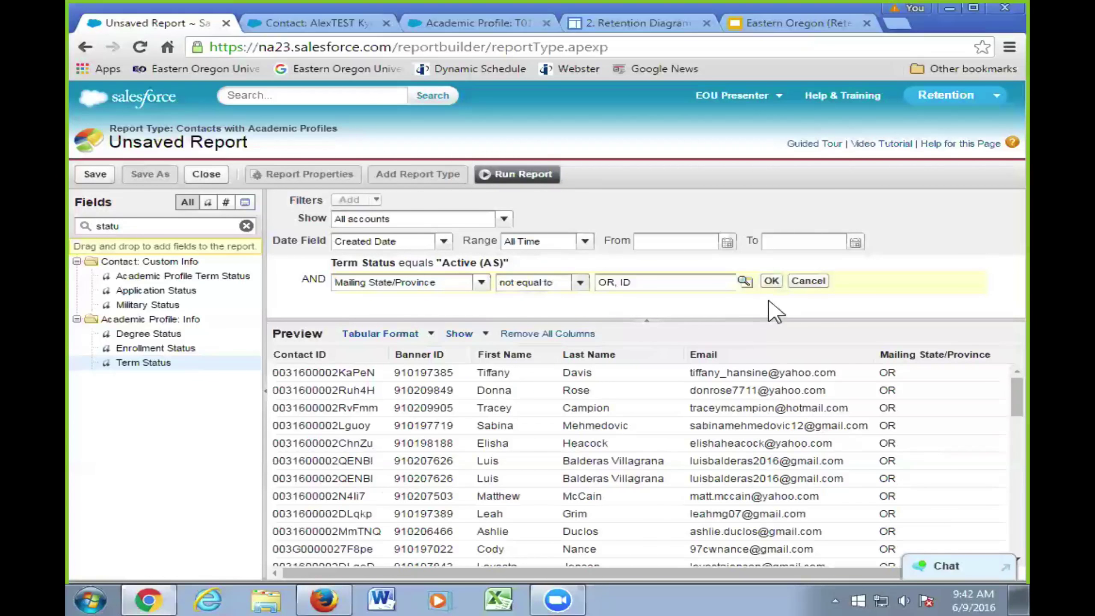
left_click(771, 281)
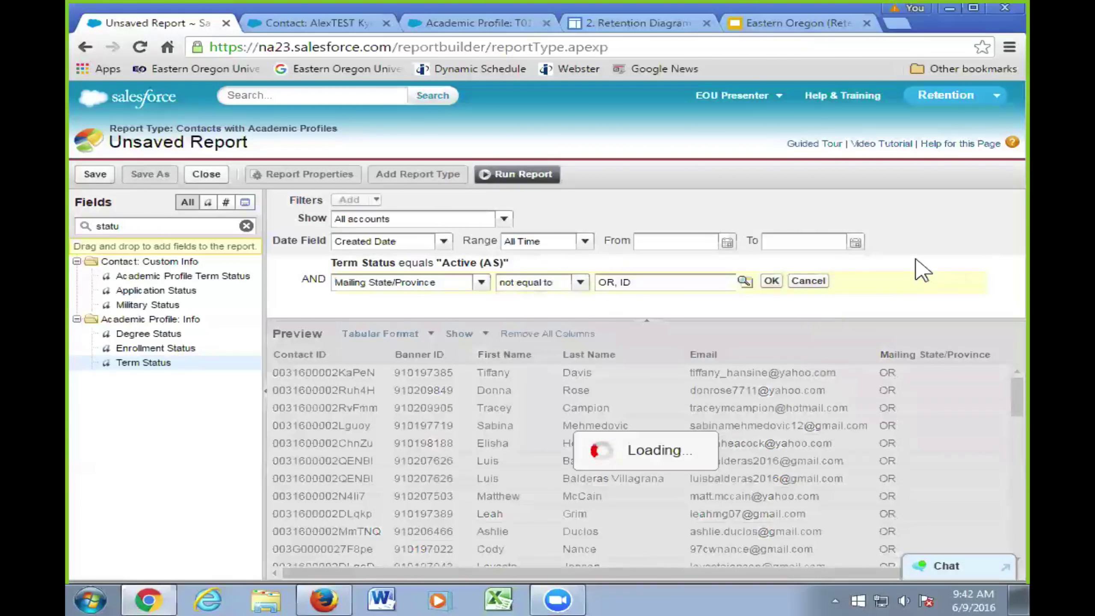
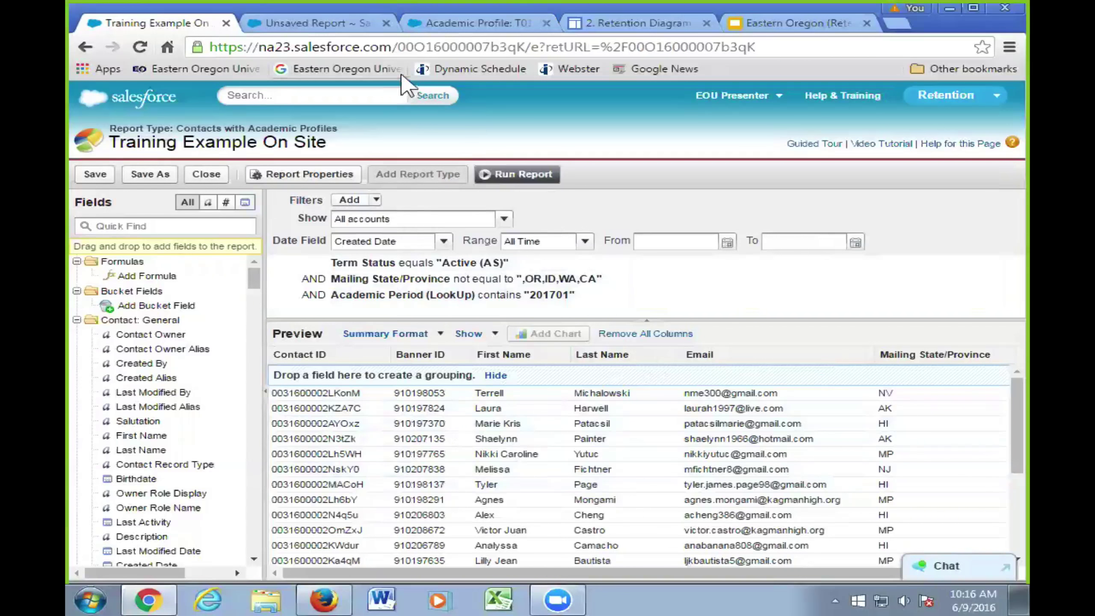
Step: Check the academic period code on the student's academic profile and extend the report's Academic Period (LookUp) filter to contain "201701, 201801"
left_click(431, 24)
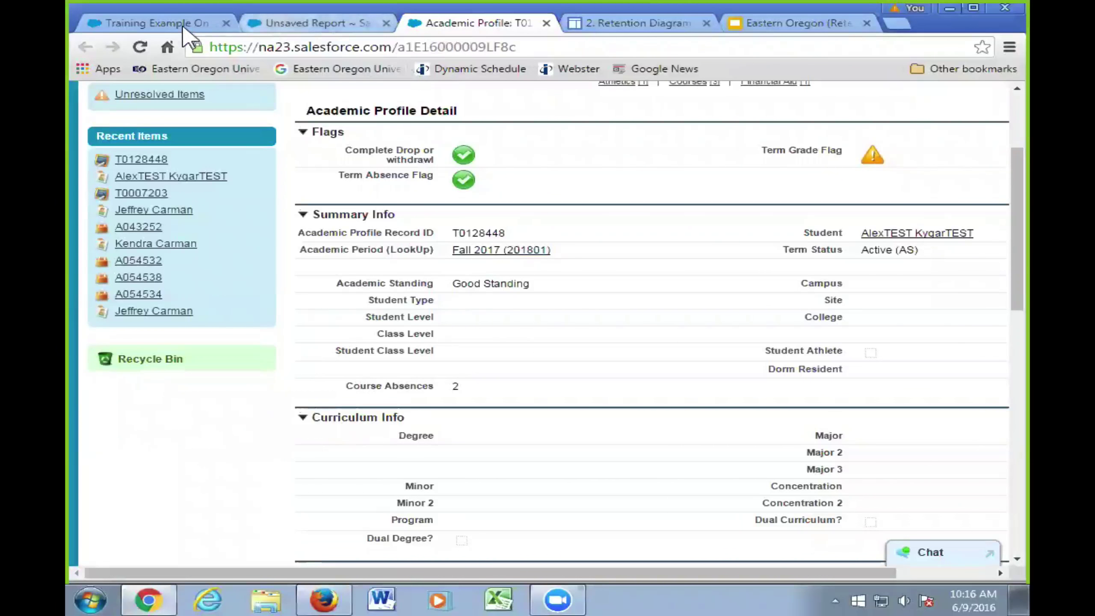
left_click(151, 23)
left_click(593, 296)
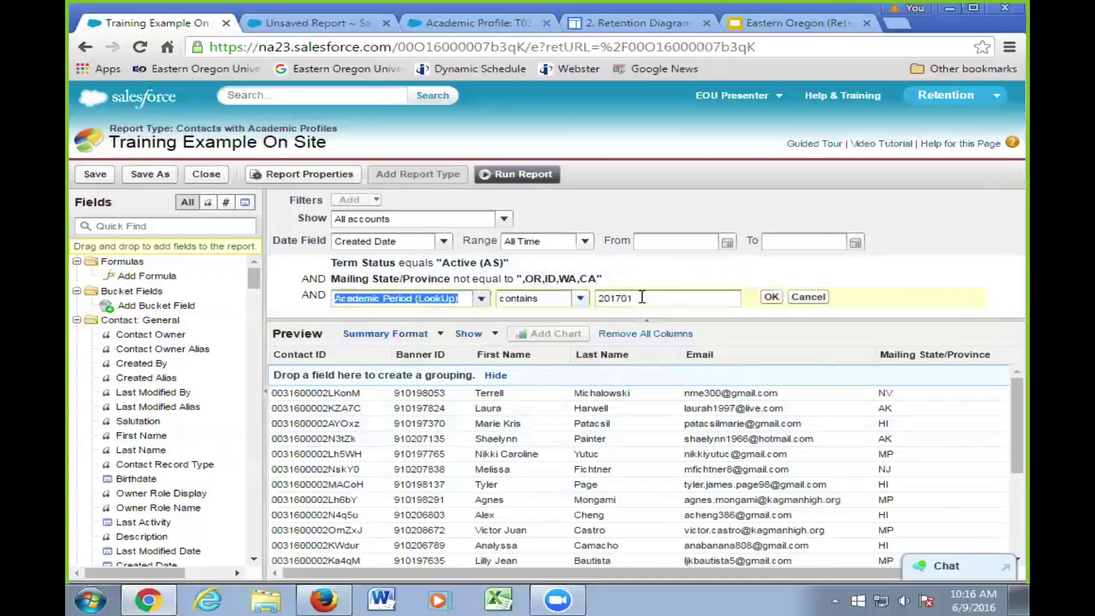
left_click(642, 298)
type(", 201801")
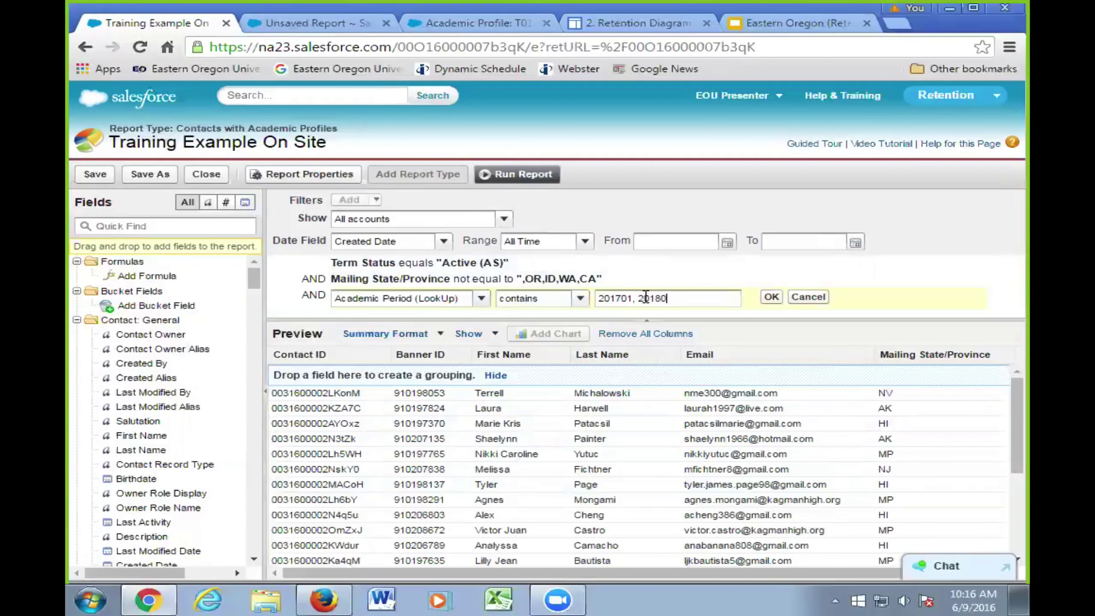
left_click(770, 298)
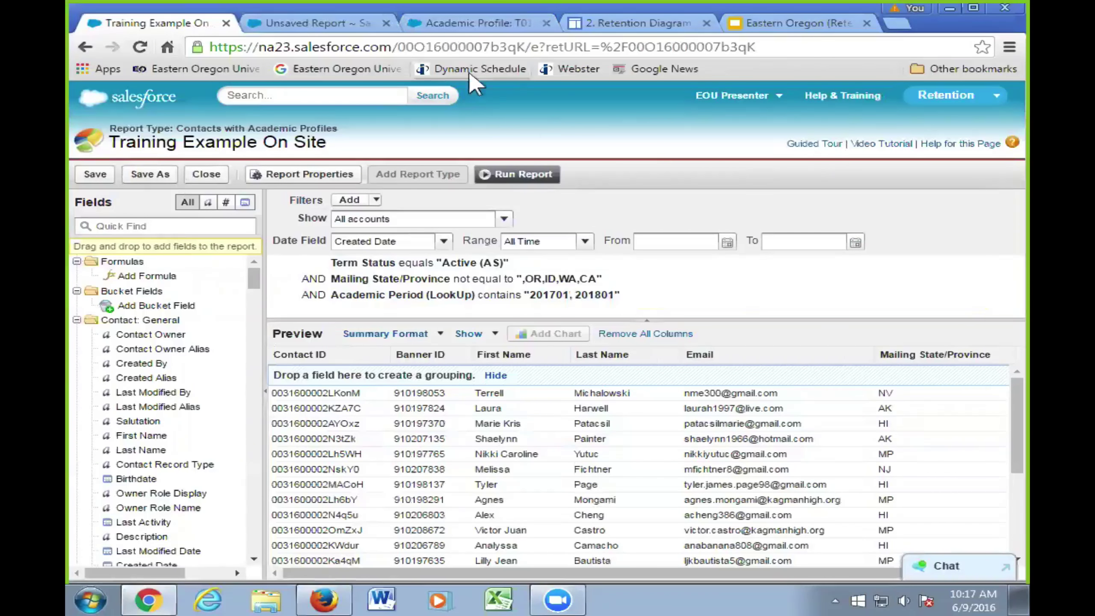
Step: Examine the academic period and summary details on the student's academic profile alongside the Training Example On Site report filters
left_click(469, 29)
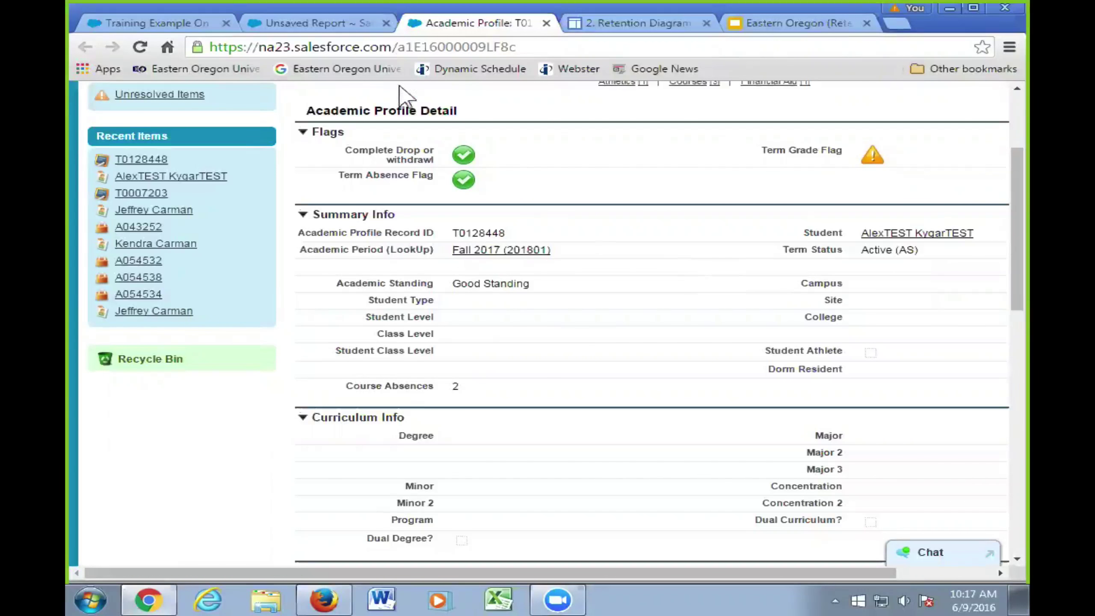
left_click(320, 27)
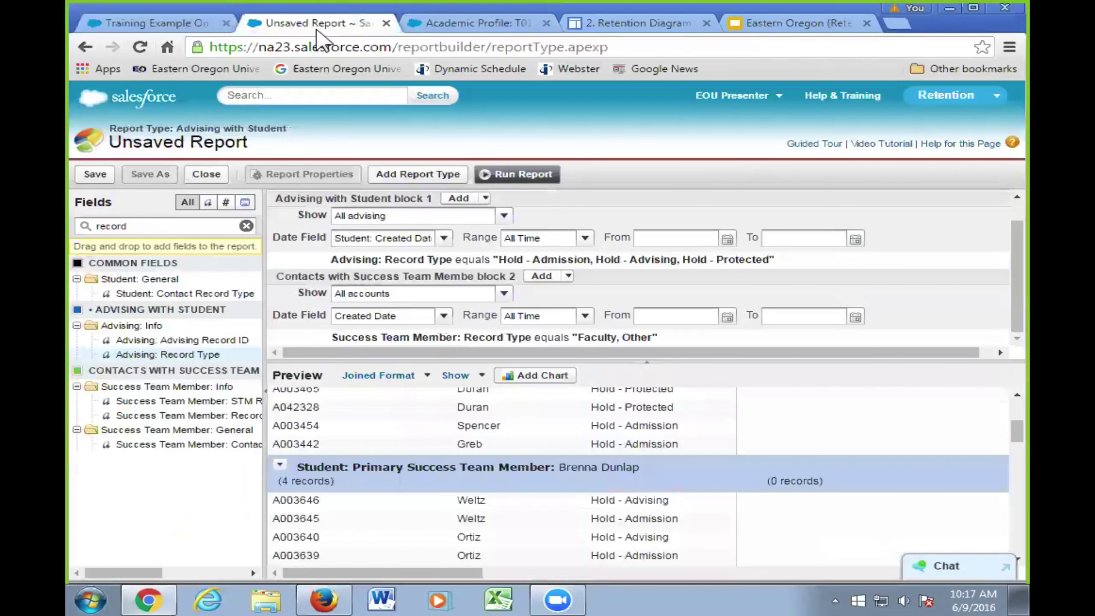
left_click(177, 24)
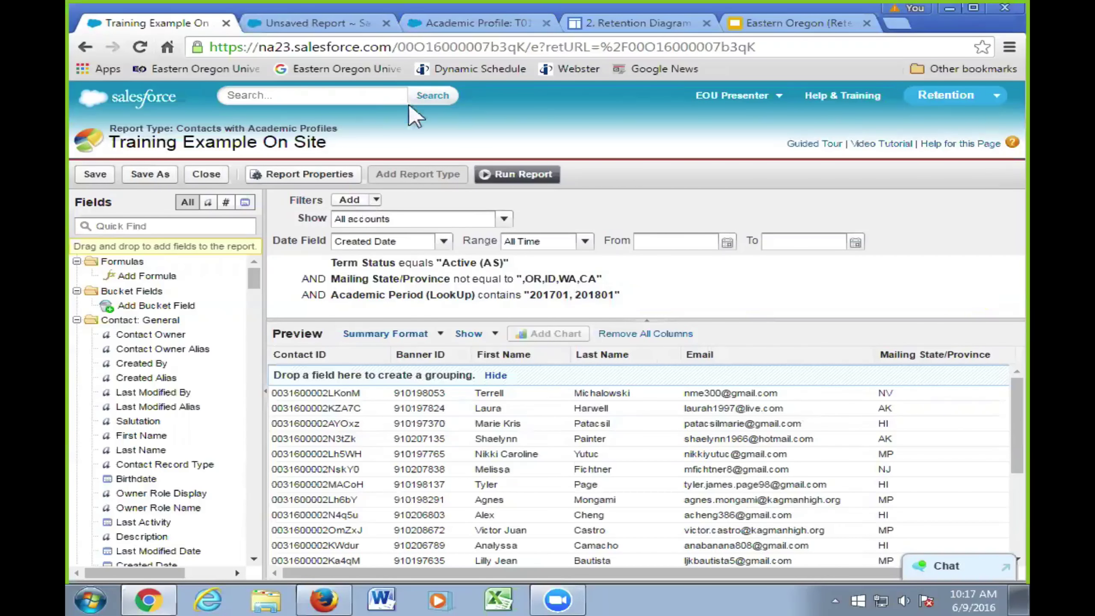
key("ctrl+3")
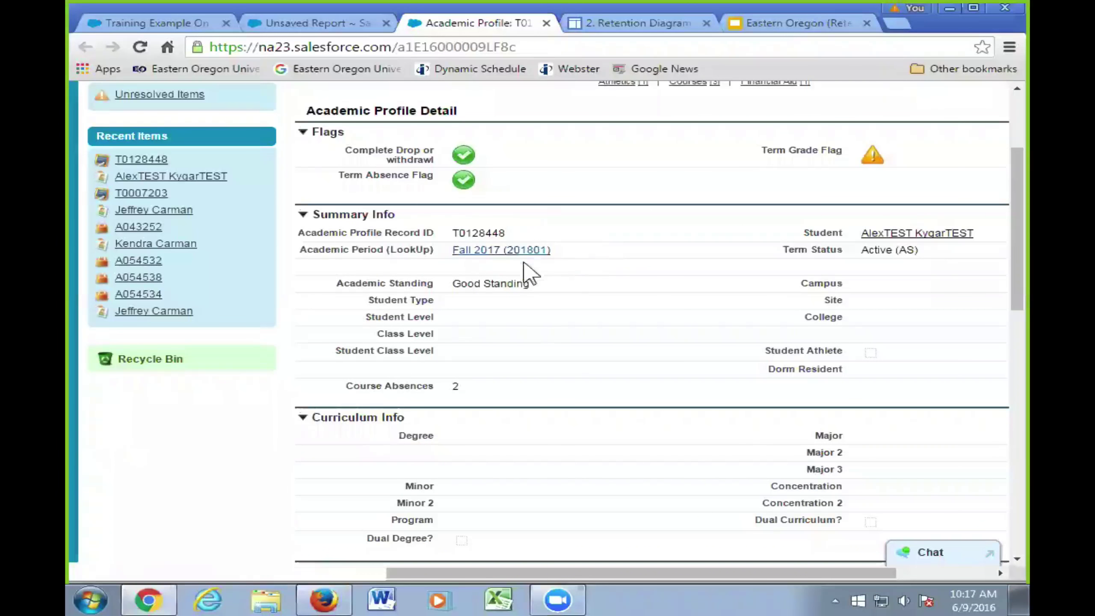
mouse_move(534, 259)
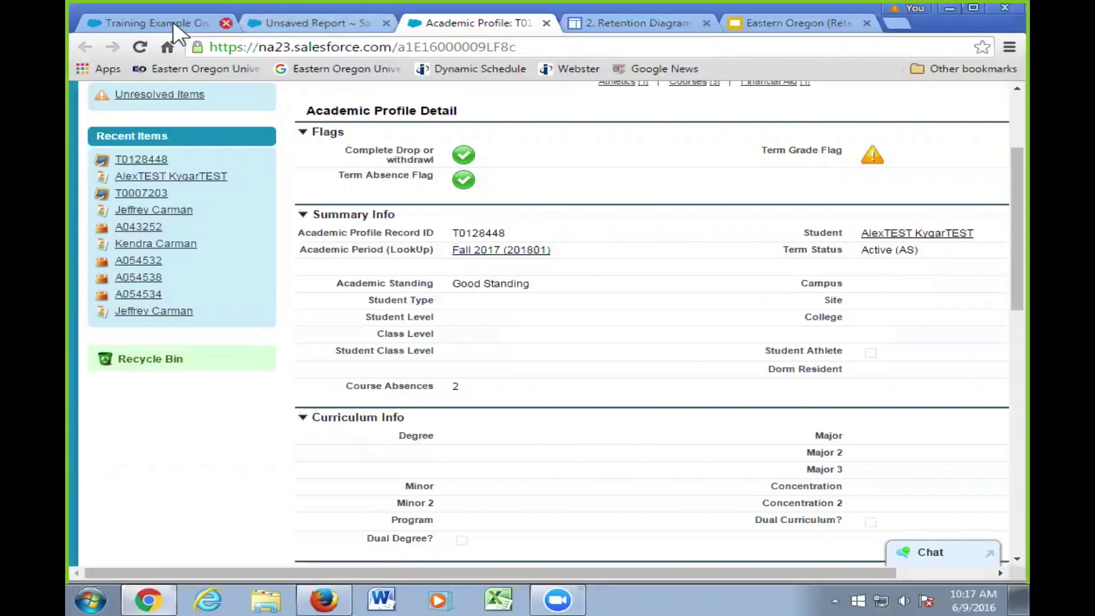
key("ctrl+1")
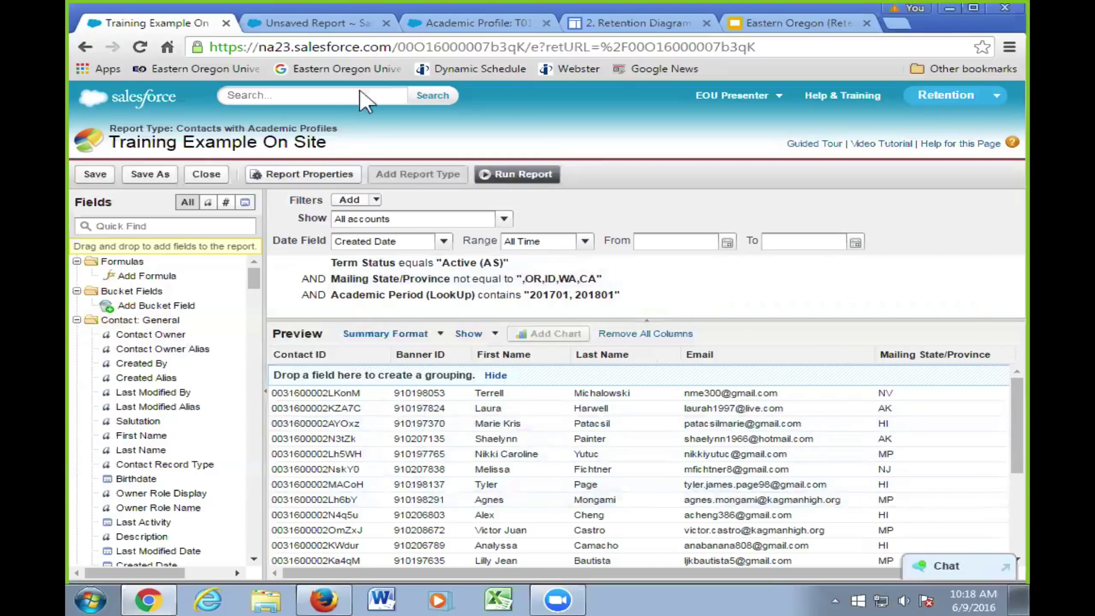
left_click(423, 23)
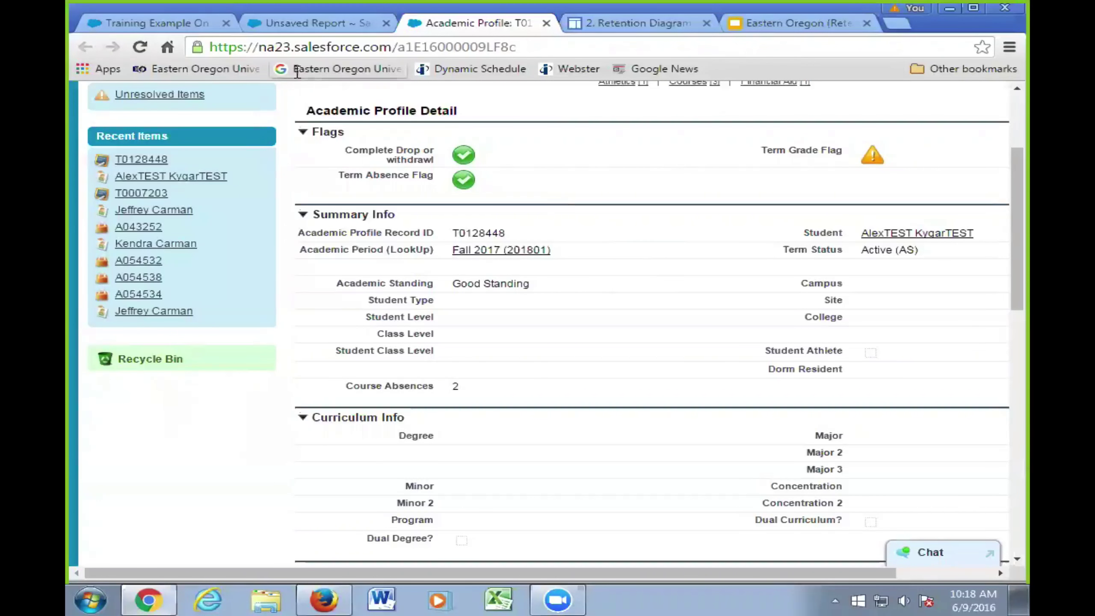
left_click(203, 23)
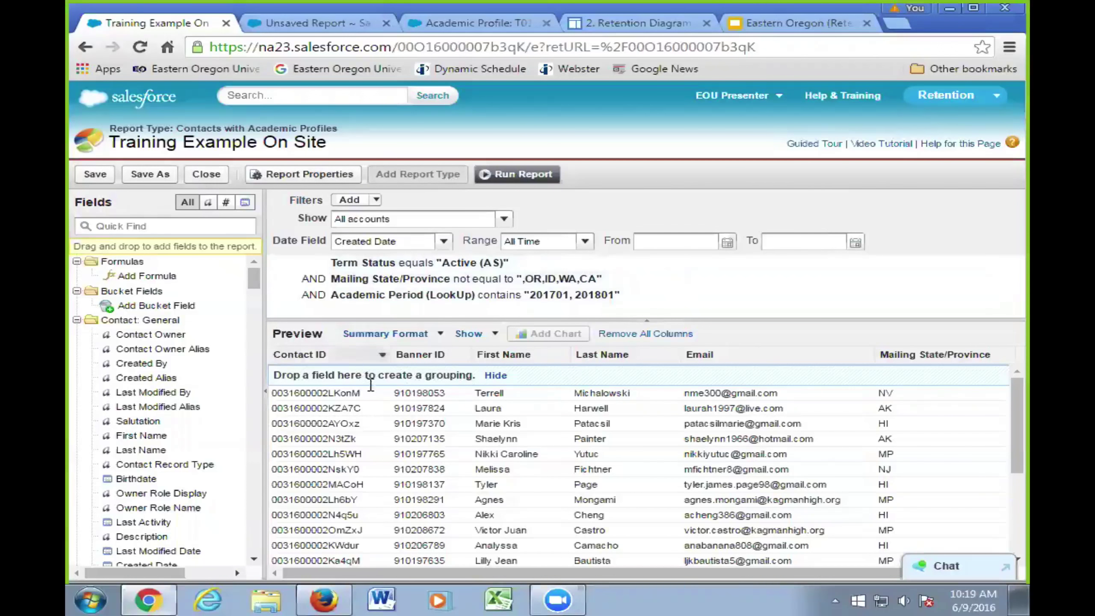
Step: Switch the report to tabular format and return it to summary format
left_click(386, 334)
left_click(400, 356)
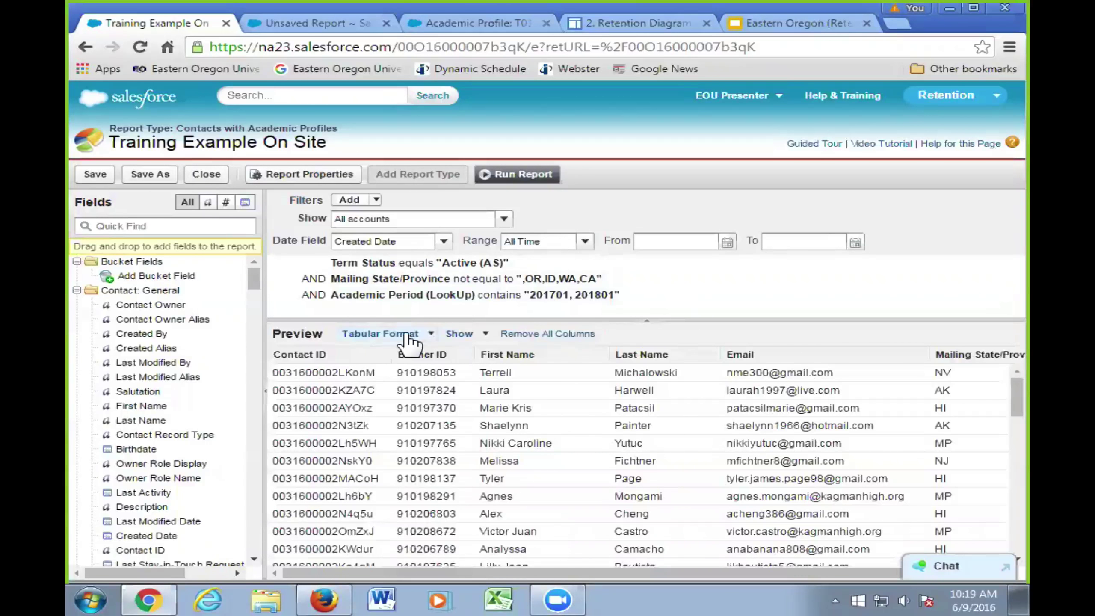
left_click(409, 341)
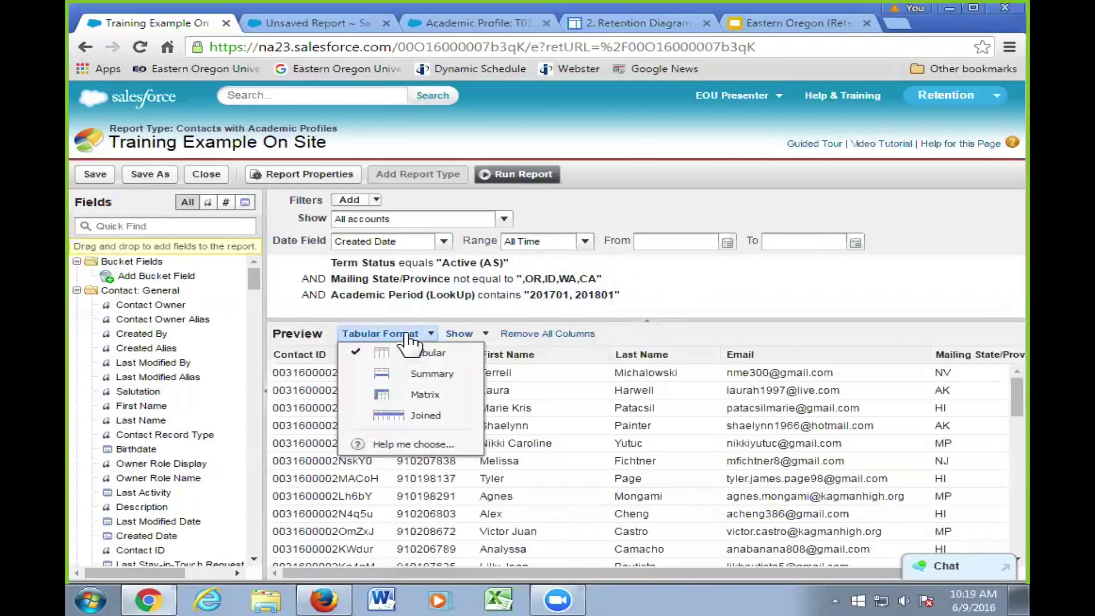
left_click(420, 374)
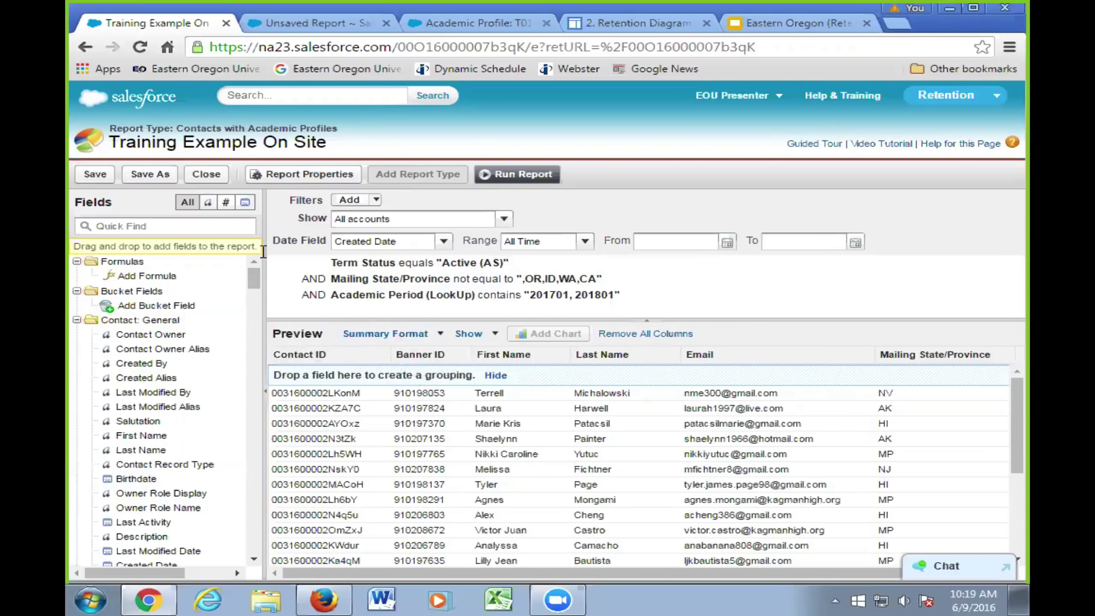
Step: Search the report fields for "flag" and group the report by Term Grade Flag
left_click(172, 224)
type("flag")
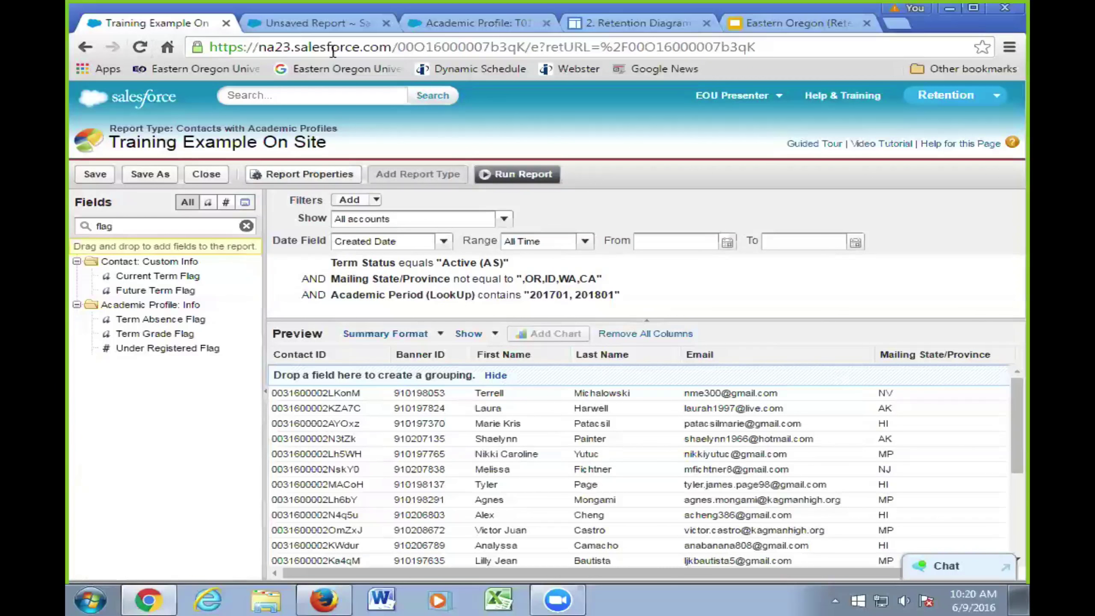
left_click(470, 23)
left_click(177, 24)
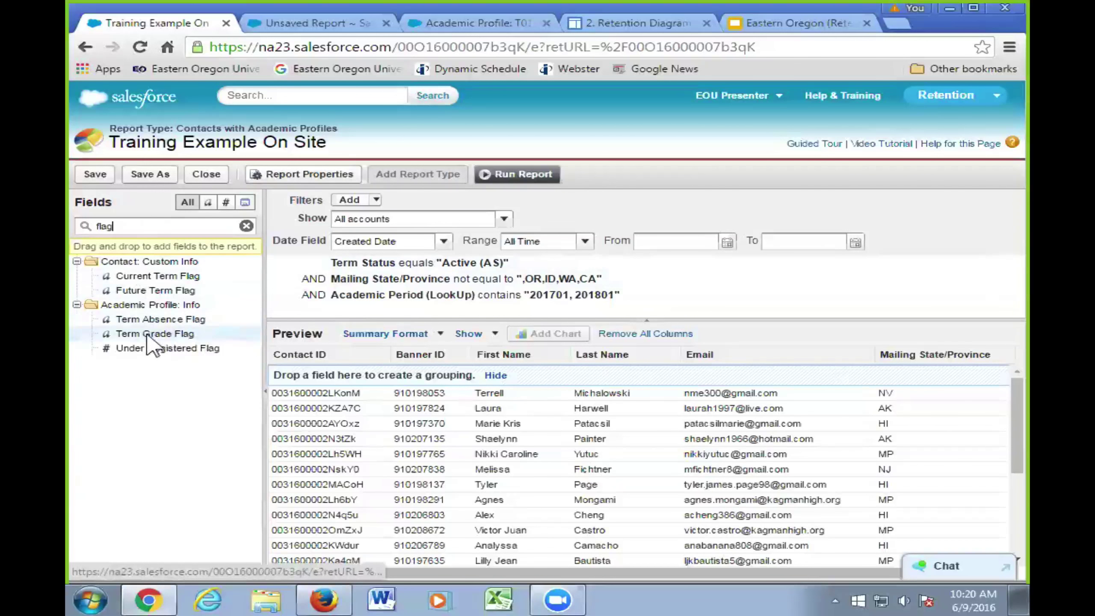
left_click_drag(155, 338, 322, 379)
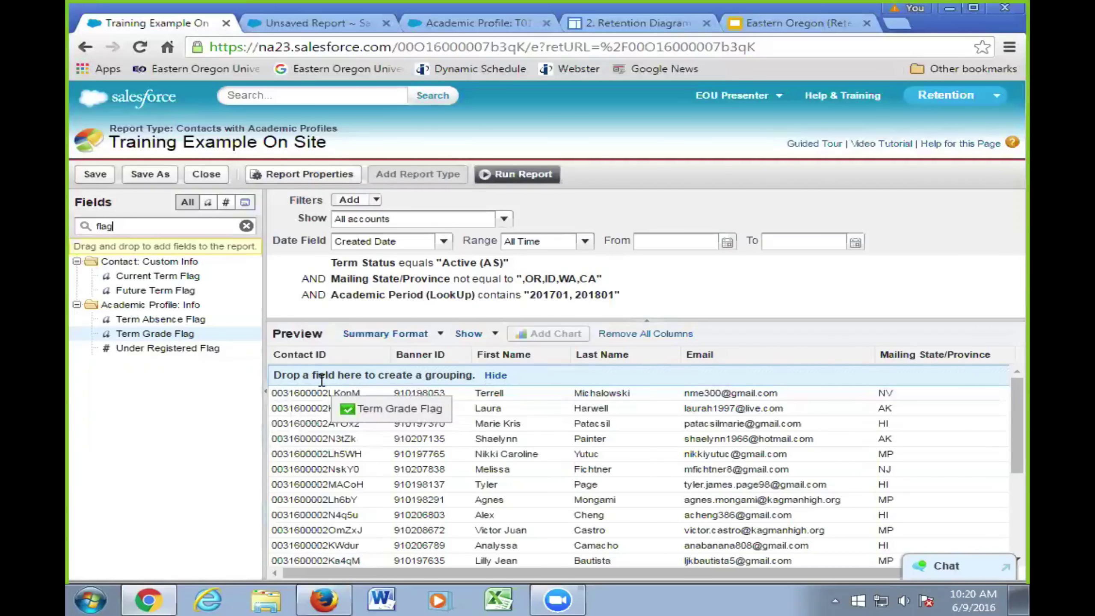
mouse_move(322, 379)
left_mouse_down()
mouse_move(404, 356)
mouse_move(469, 360)
left_mouse_up()
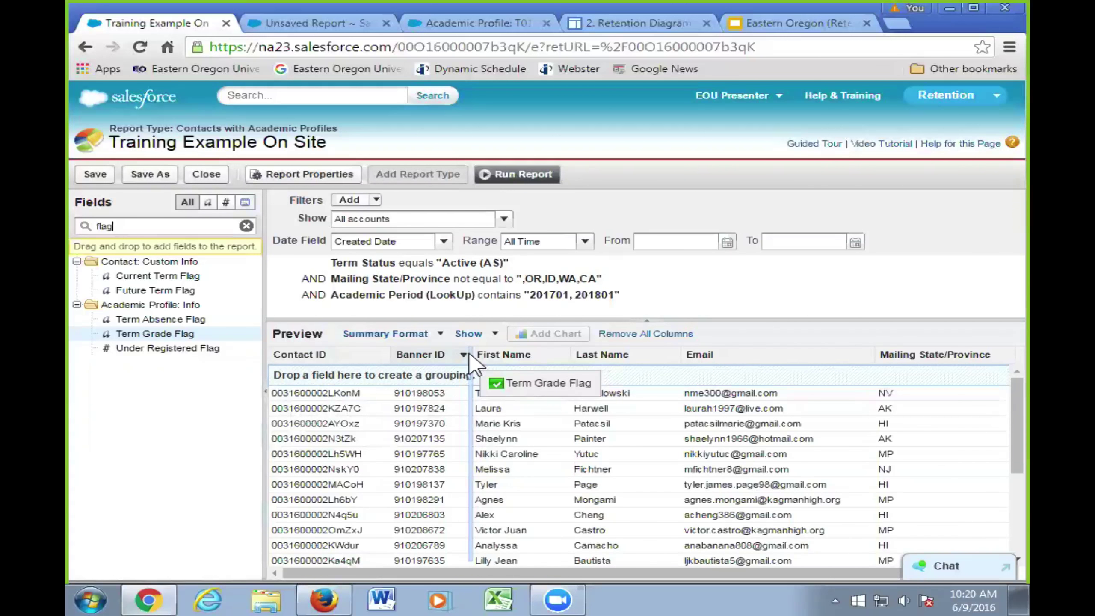
left_click_drag(470, 360, 449, 375)
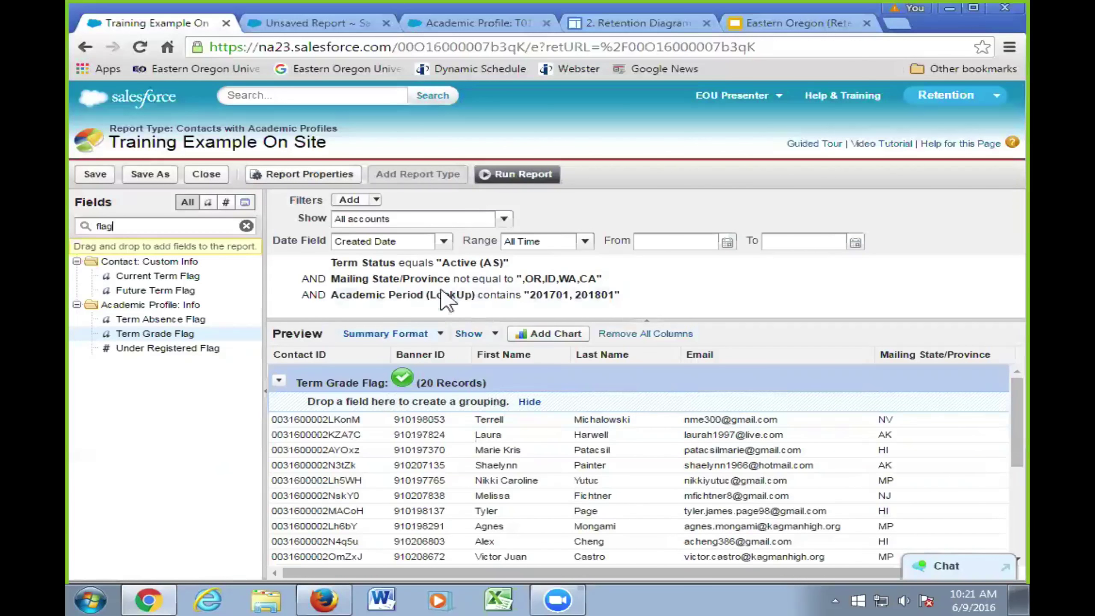
Step: Remove the Term Grade Flag grouping from the report
left_click_drag(364, 381, 186, 349)
left_click(195, 401)
left_click_drag(316, 383, 175, 406)
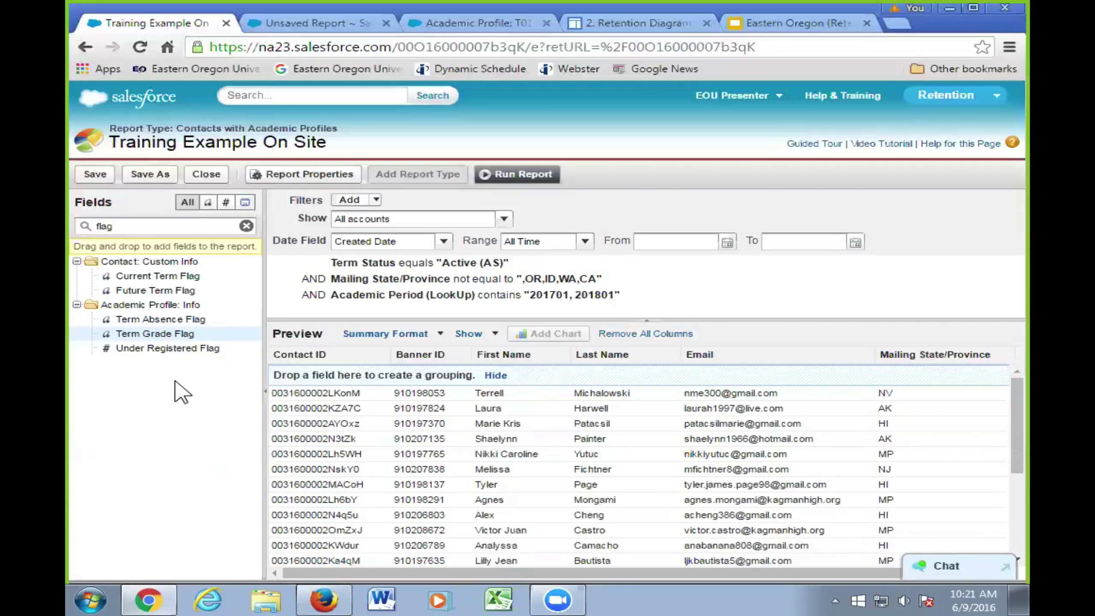
Step: Group the summary report by the Term Grade Flag field from the academic profile information
left_click(143, 226)
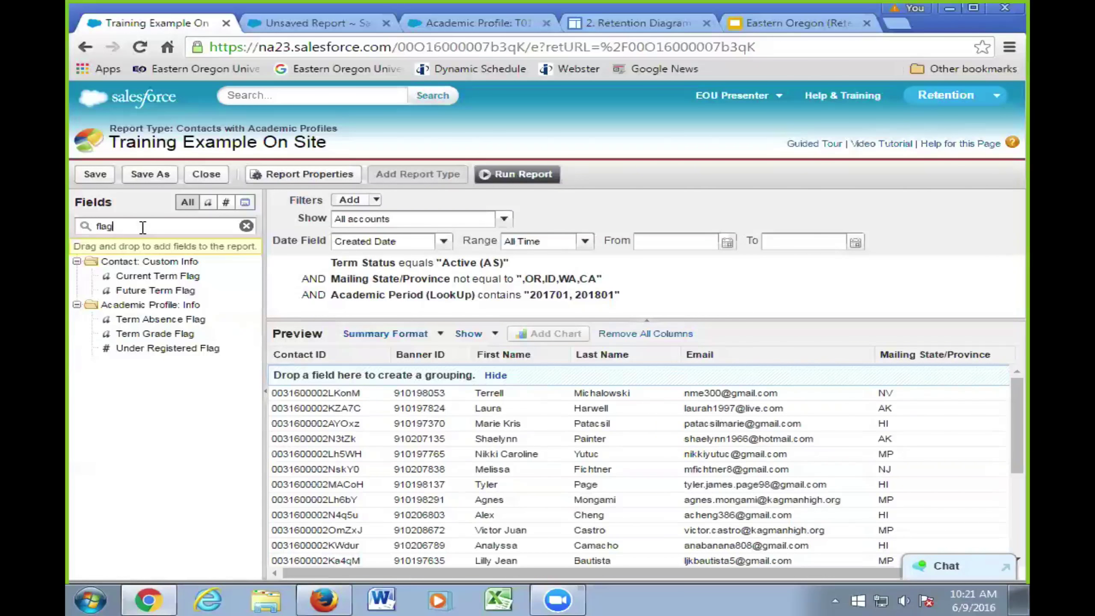
left_click(147, 335)
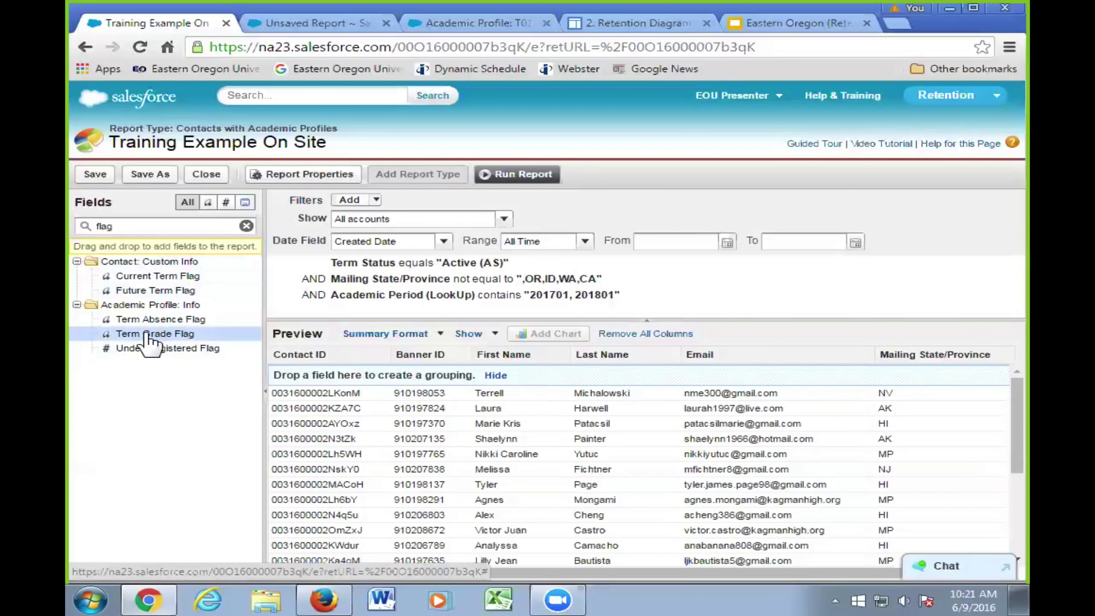
left_click_drag(146, 340, 344, 377)
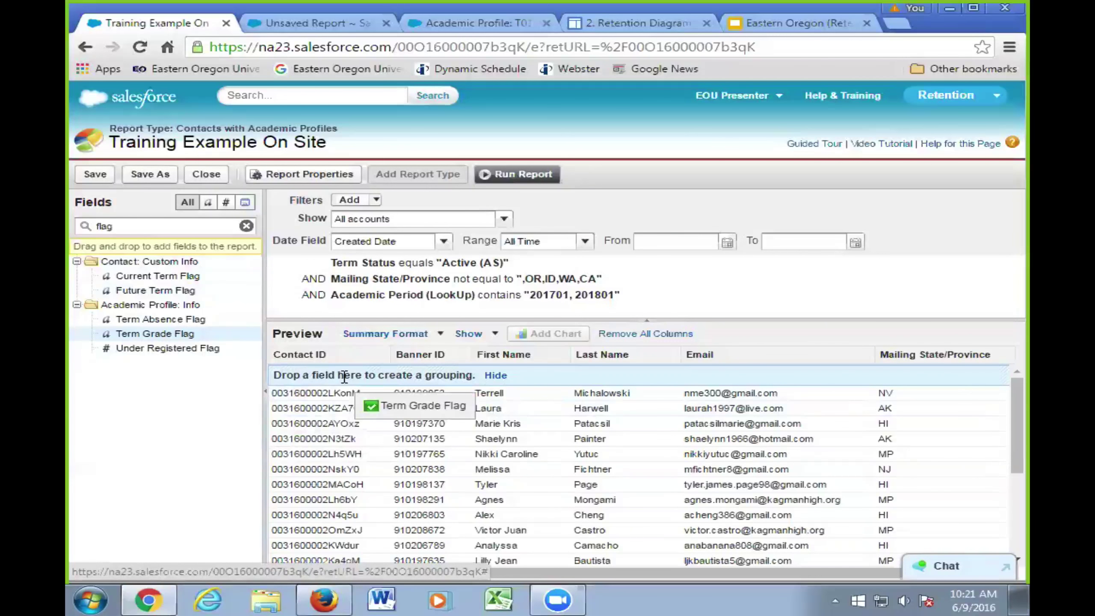
left_click_drag(345, 377, 373, 375)
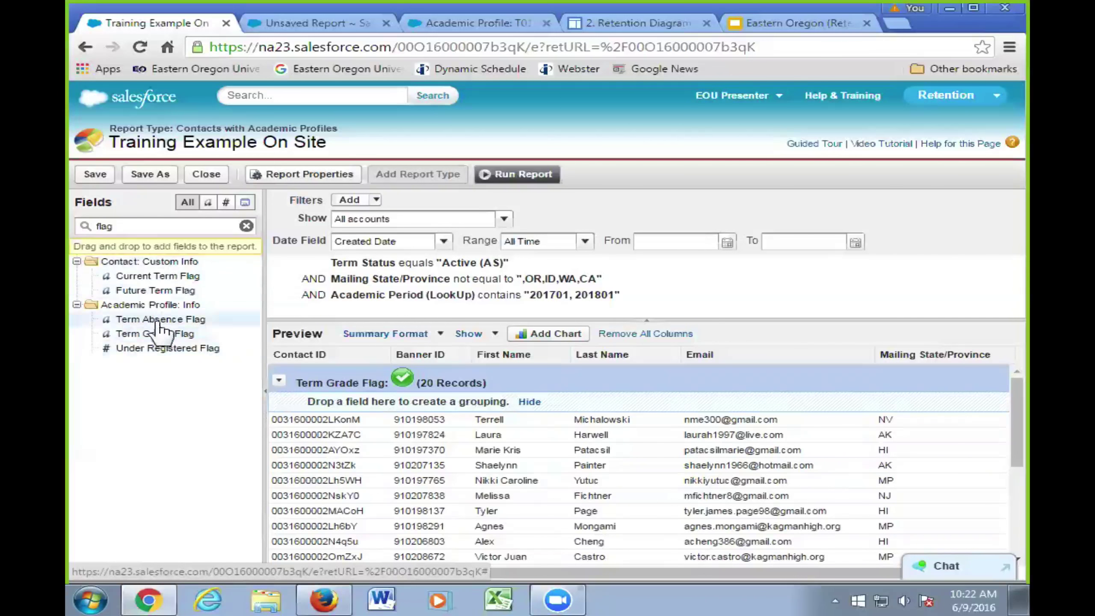
Step: Add a report filter for Term Grade Flag contains "red"
left_click_drag(167, 322, 330, 317)
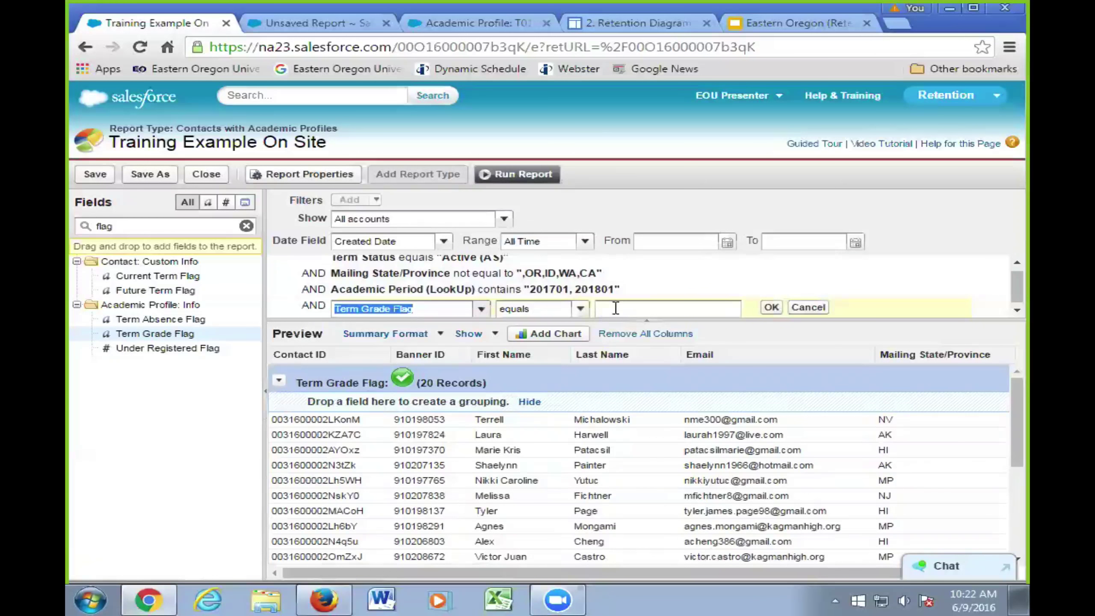
left_click(581, 308)
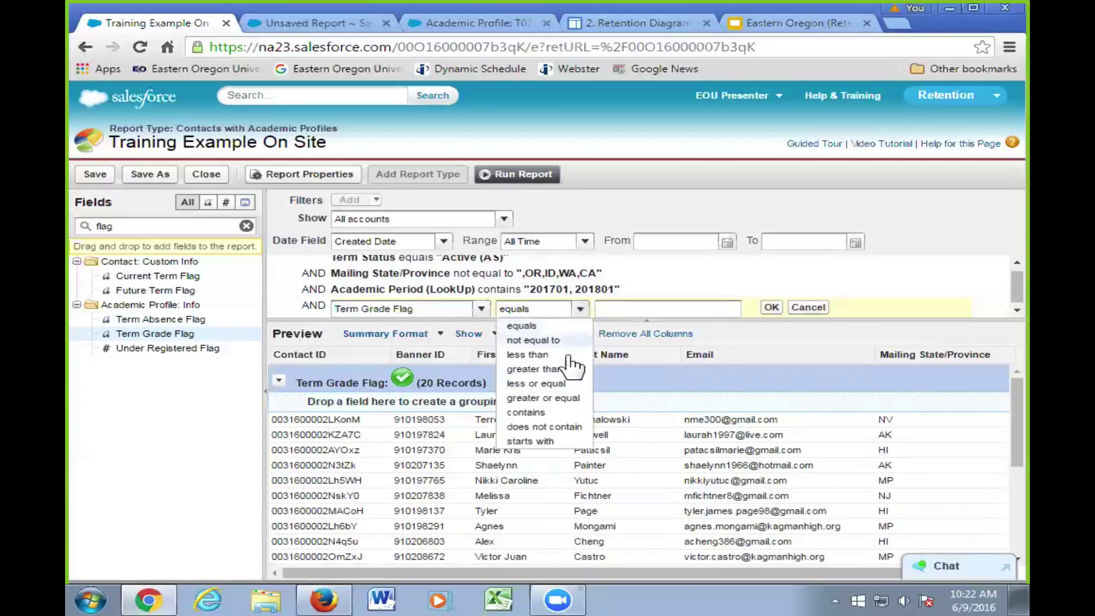
left_click(539, 411)
left_click(619, 309)
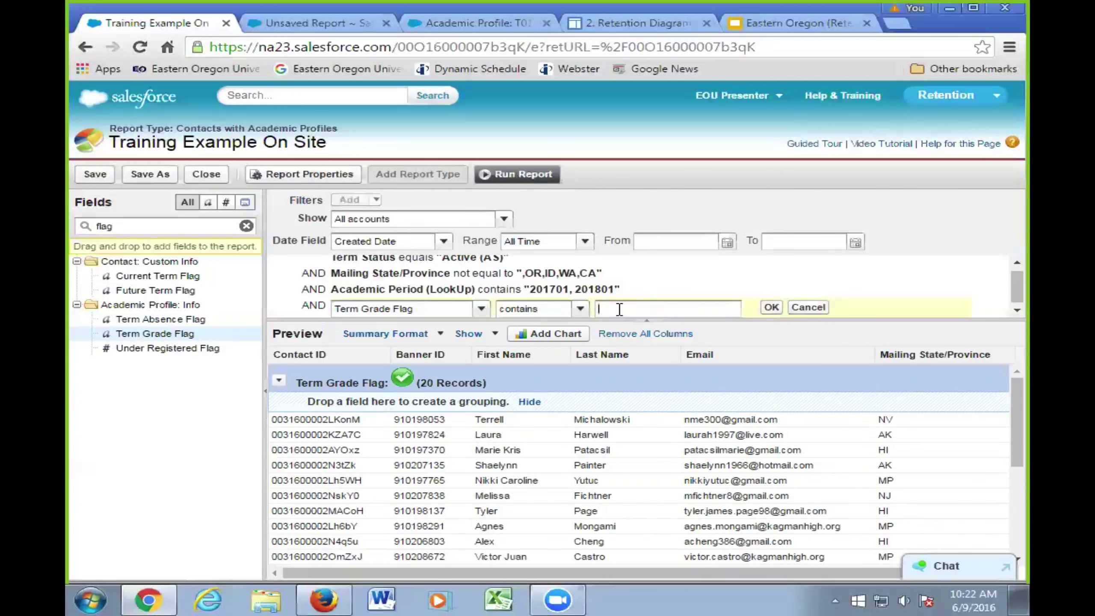
type("red")
left_click(771, 307)
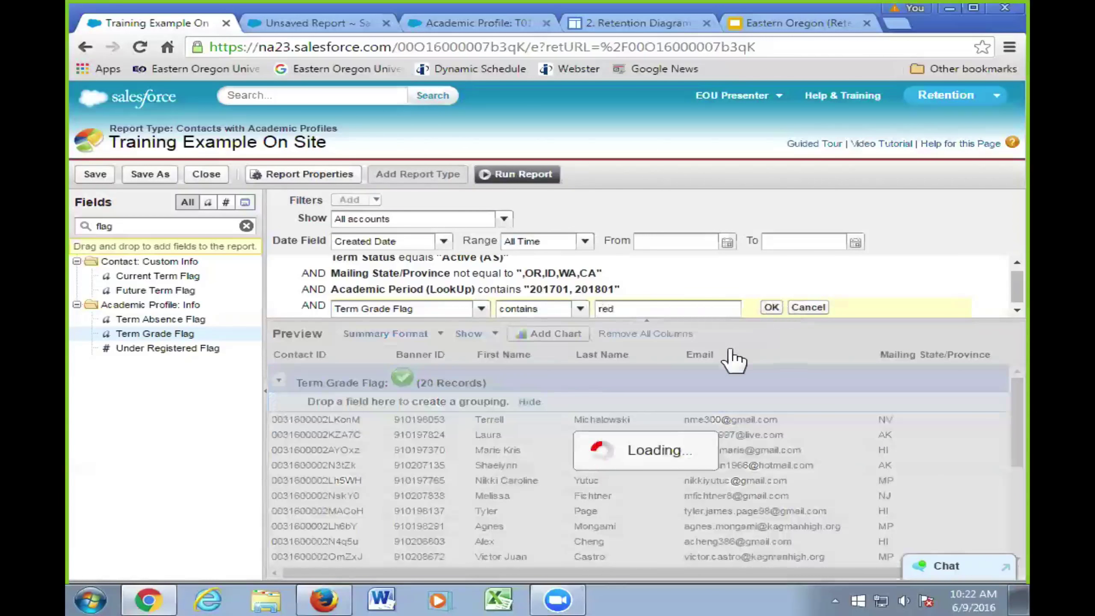
Step: Change the value of the Term Grade Flag filter to "green"
left_click(517, 309)
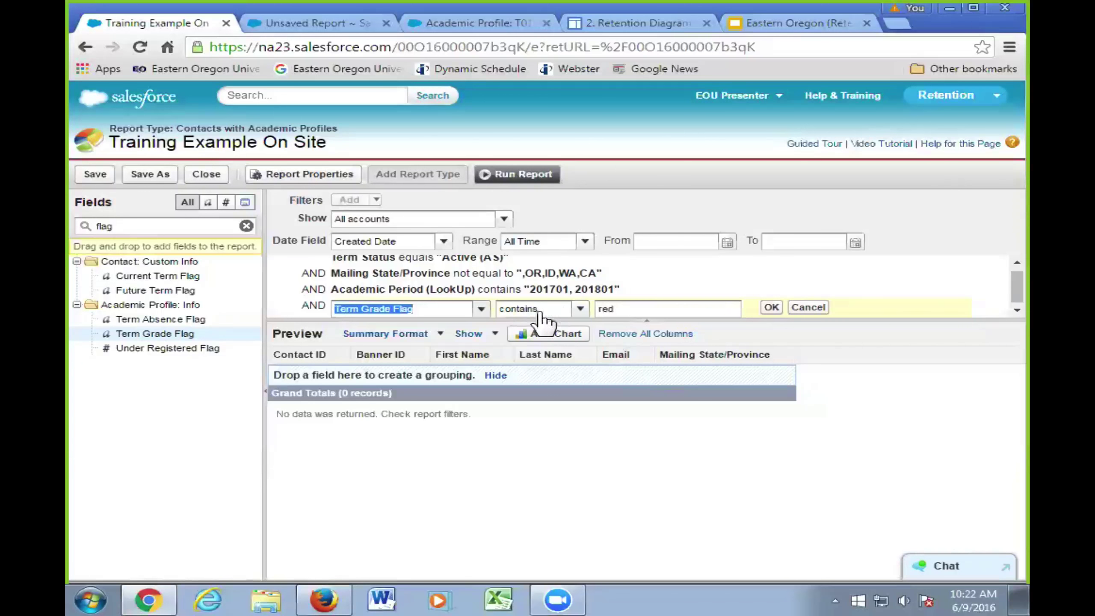
double_click(657, 307)
type("green")
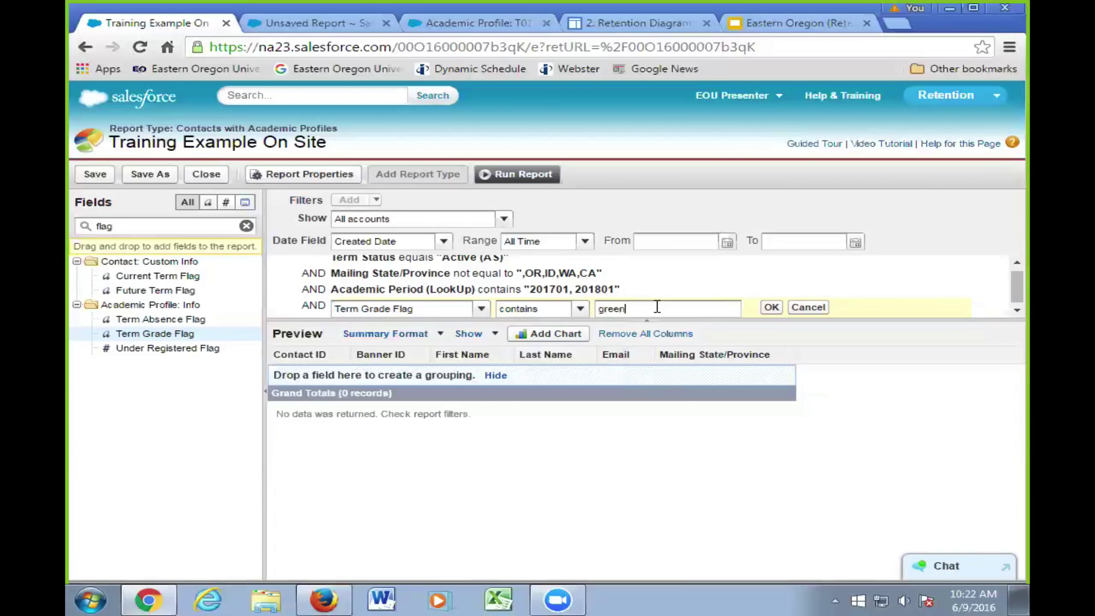
key("Return")
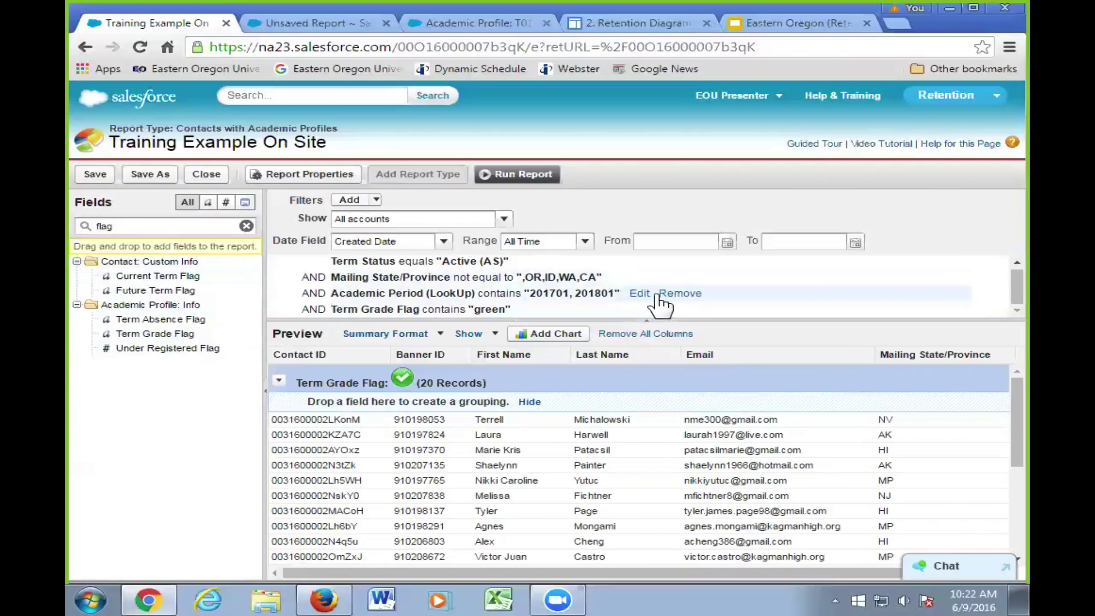
Step: Add 201603 to the values of the Academic Period (LookUp) filter, after 201701 and 201801
left_click(640, 294)
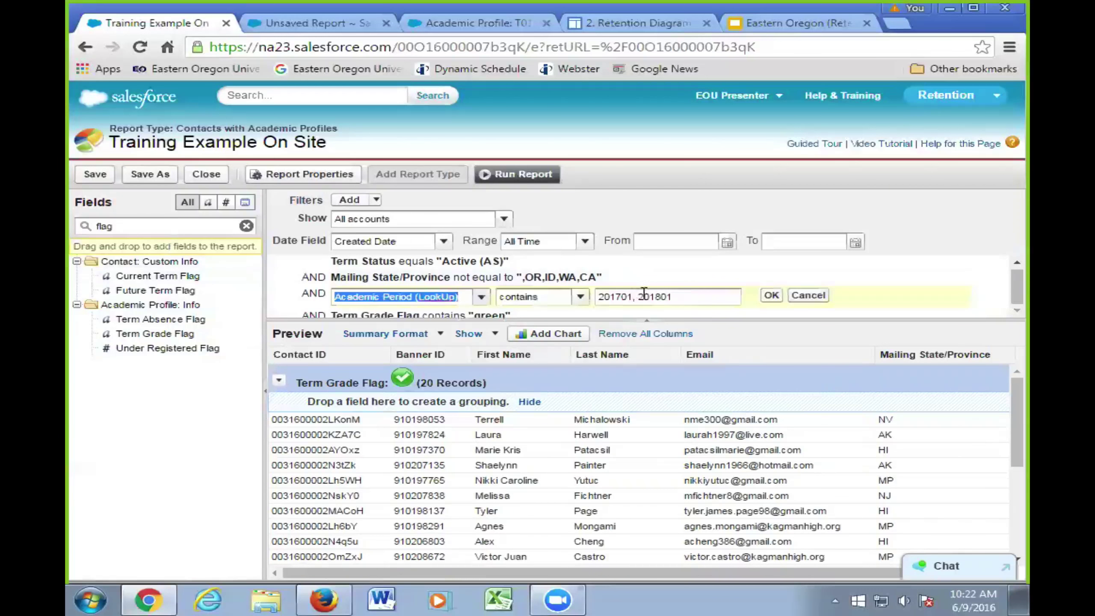
type(", 201")
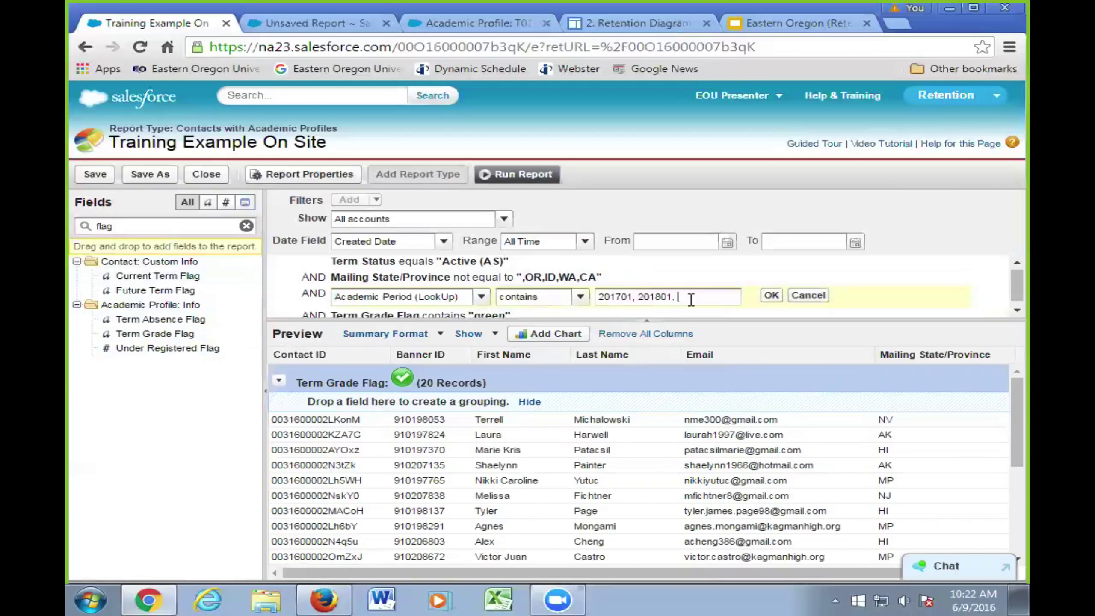
type("603")
left_click(770, 295)
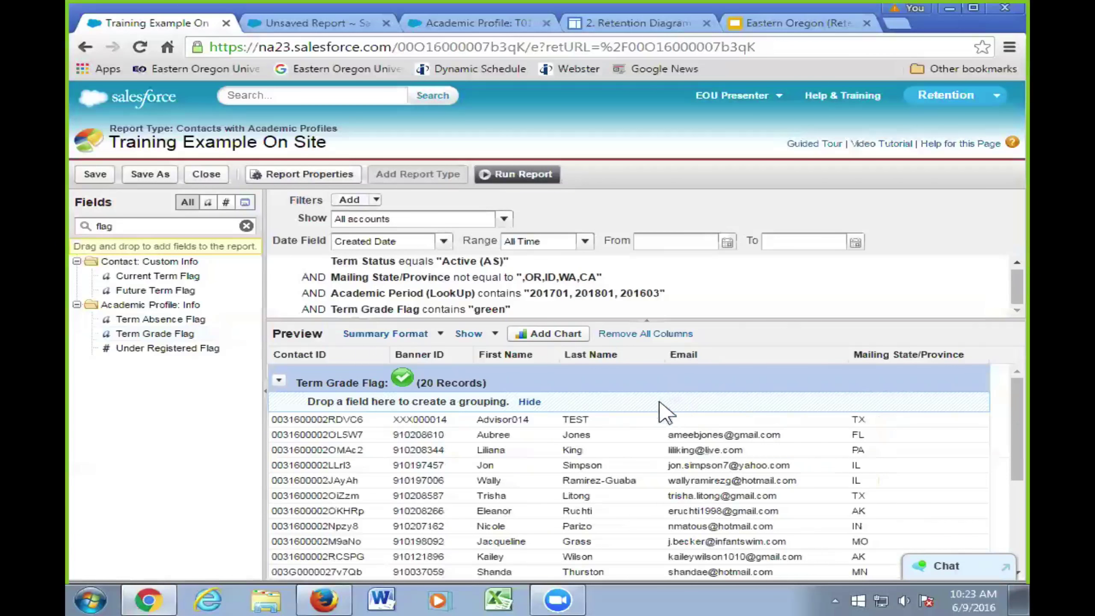
Step: Set the Term Grade Flag filter value back to "red"
left_click(529, 309)
left_click(655, 310)
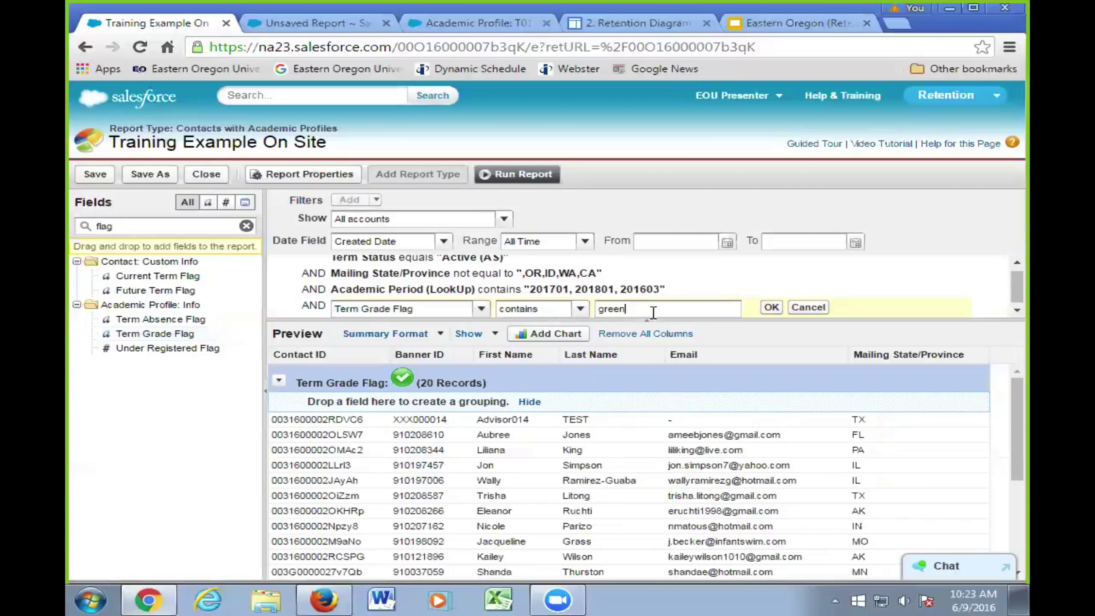
double_click(658, 310)
type("red")
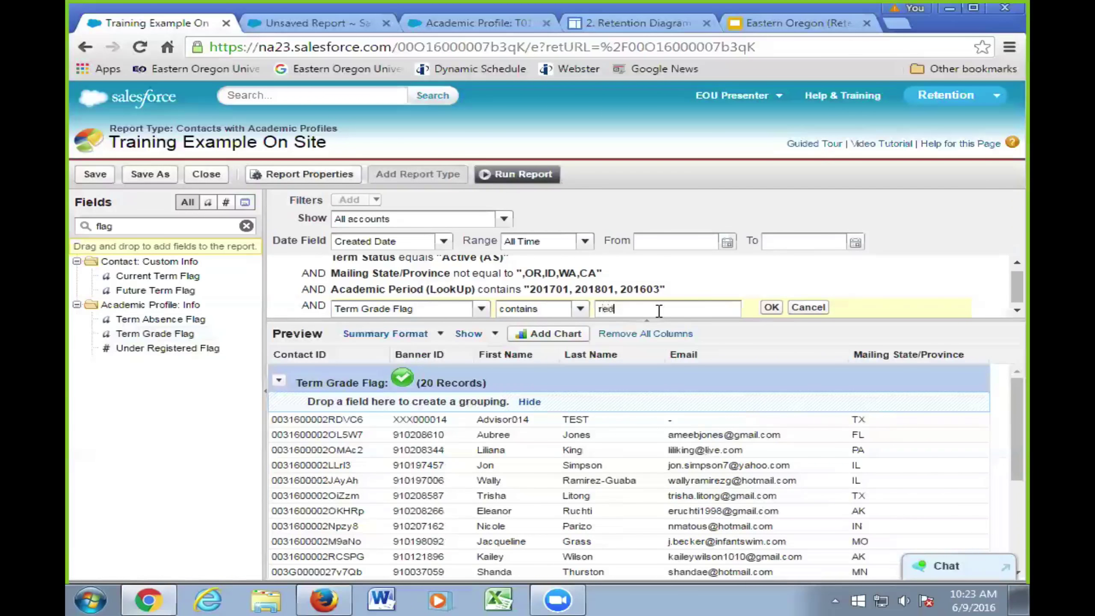
left_click(770, 307)
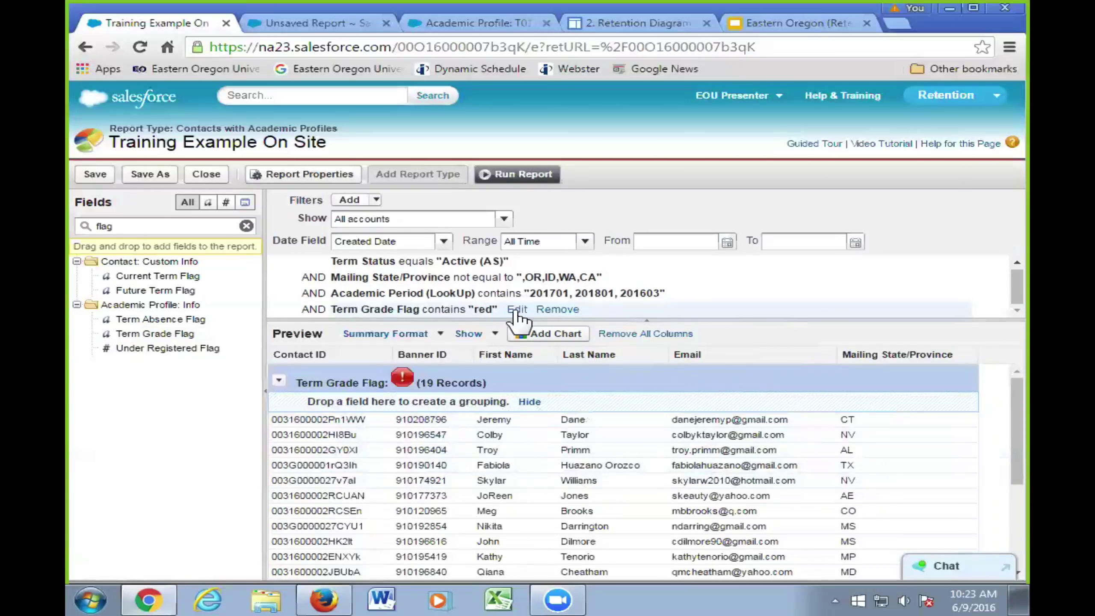
Step: Remove the Term Grade Flag filter from the report
left_click(517, 309)
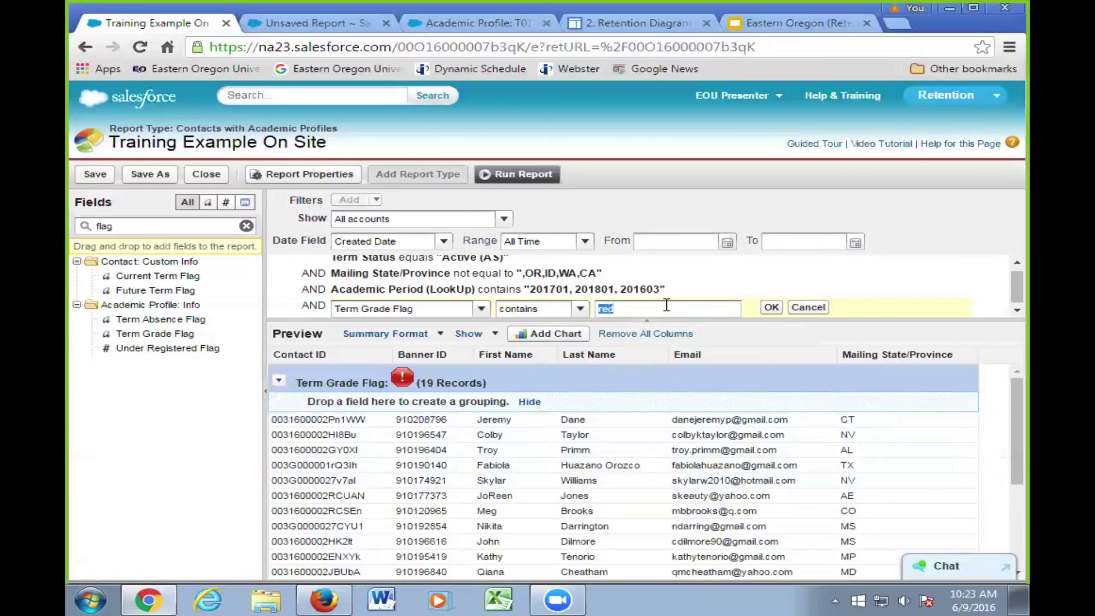
key("BackSpace")
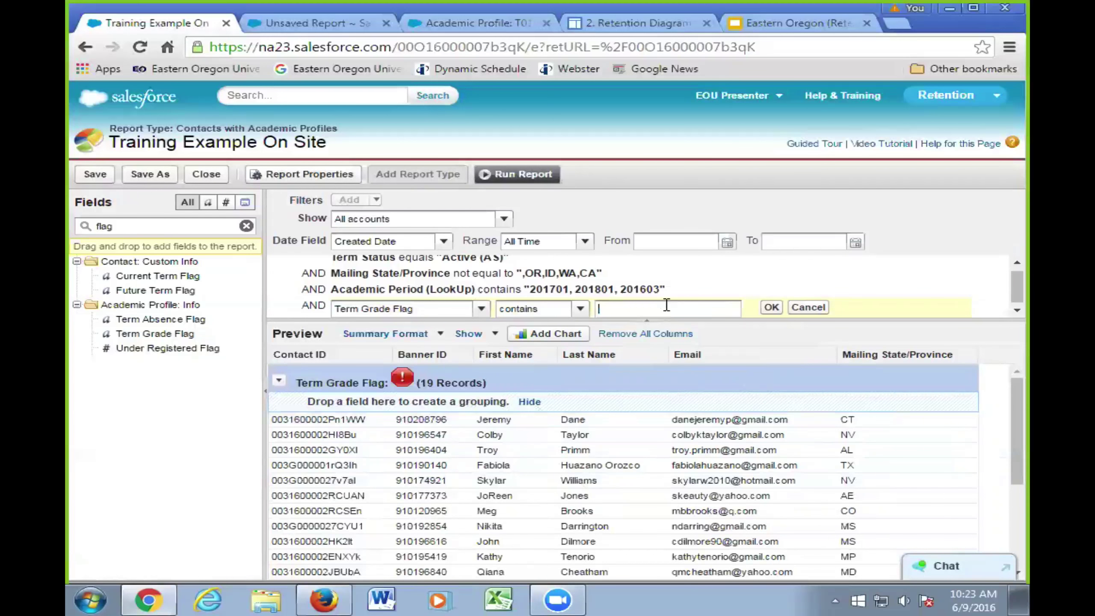
left_click(798, 307)
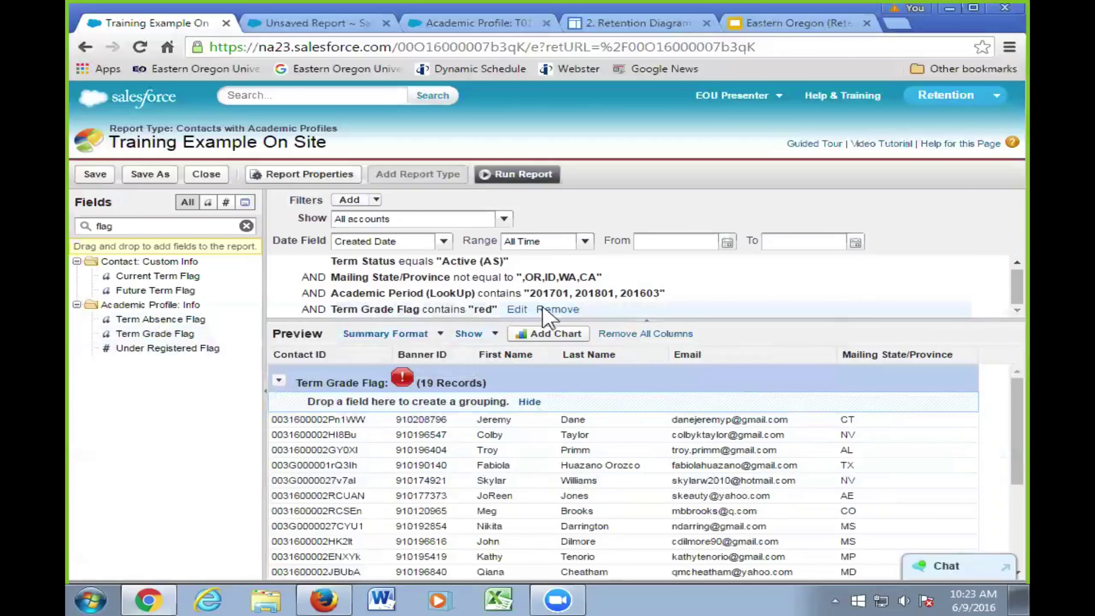
left_click(556, 309)
Step: Search the report fields again for "flag" and add a filter for Term Grade Flag equals "red"
double_click(152, 225)
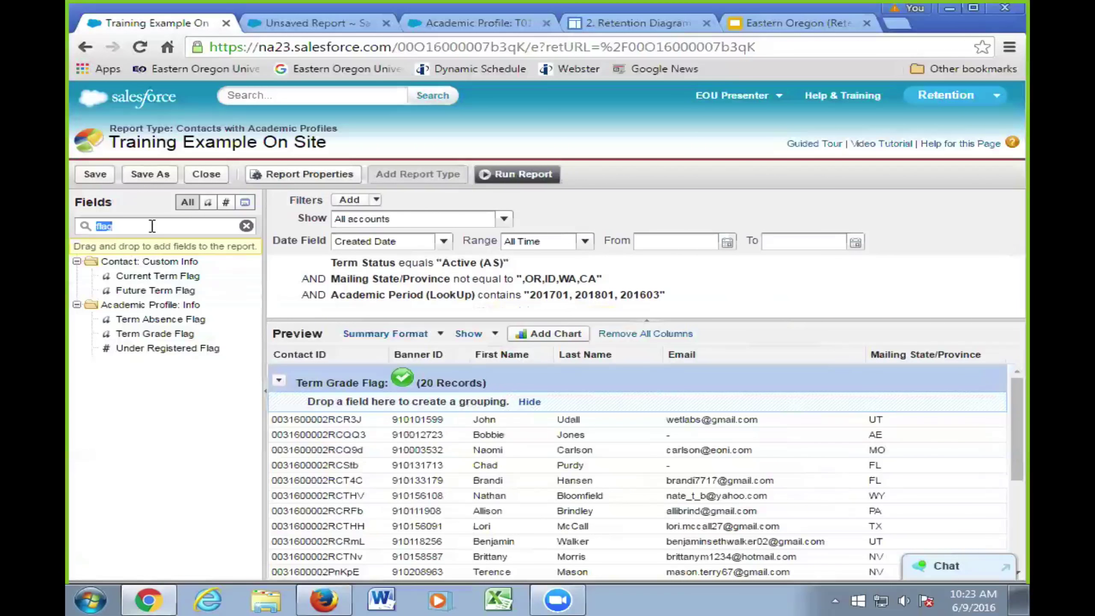
key("BackSpace")
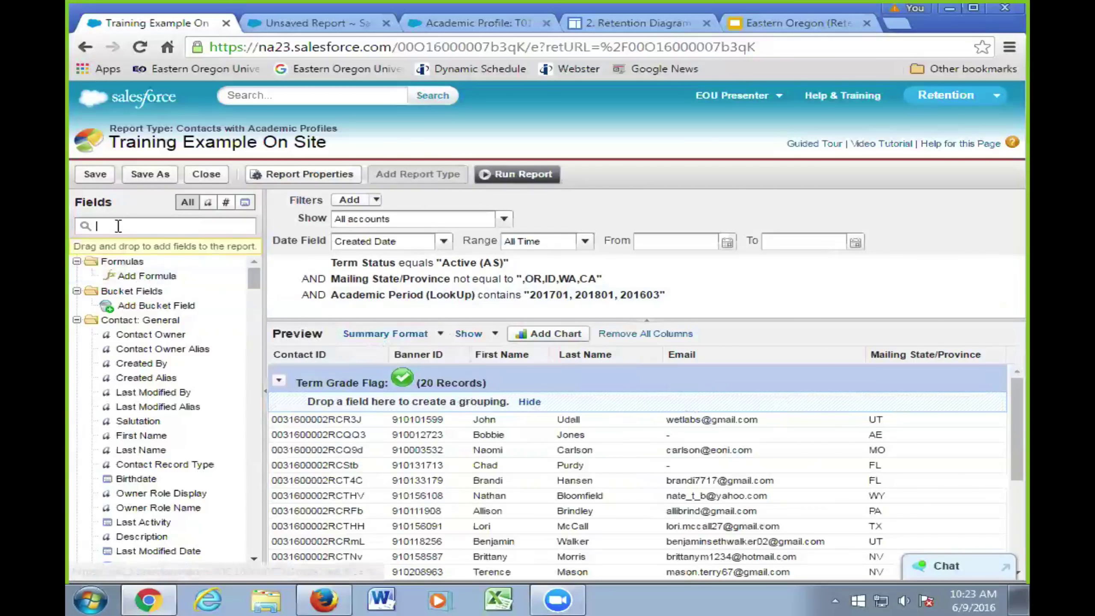
type("flag")
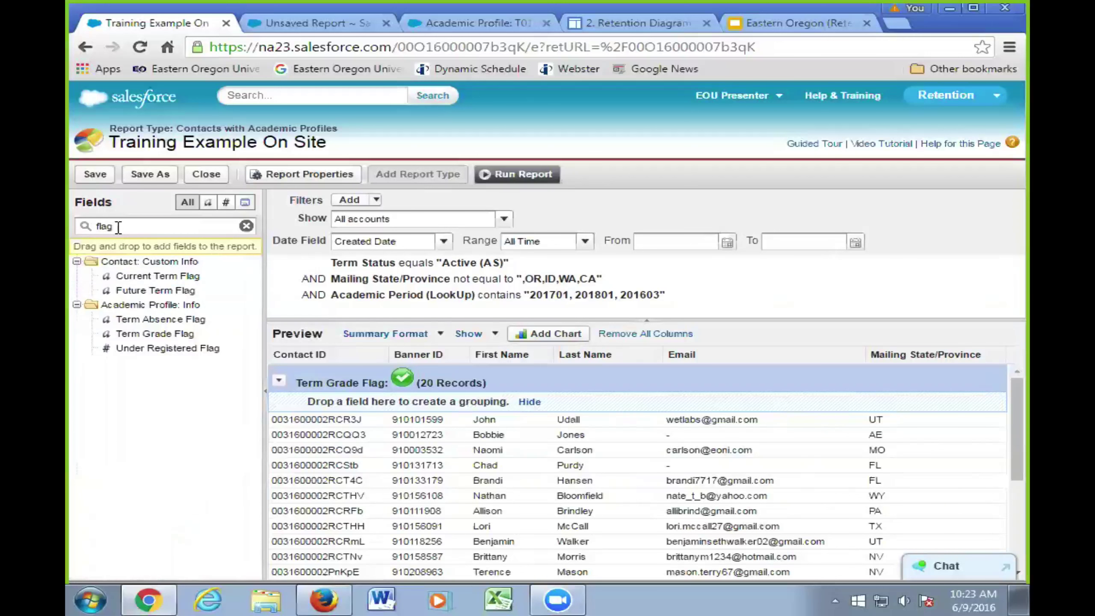
left_click_drag(153, 333, 332, 304)
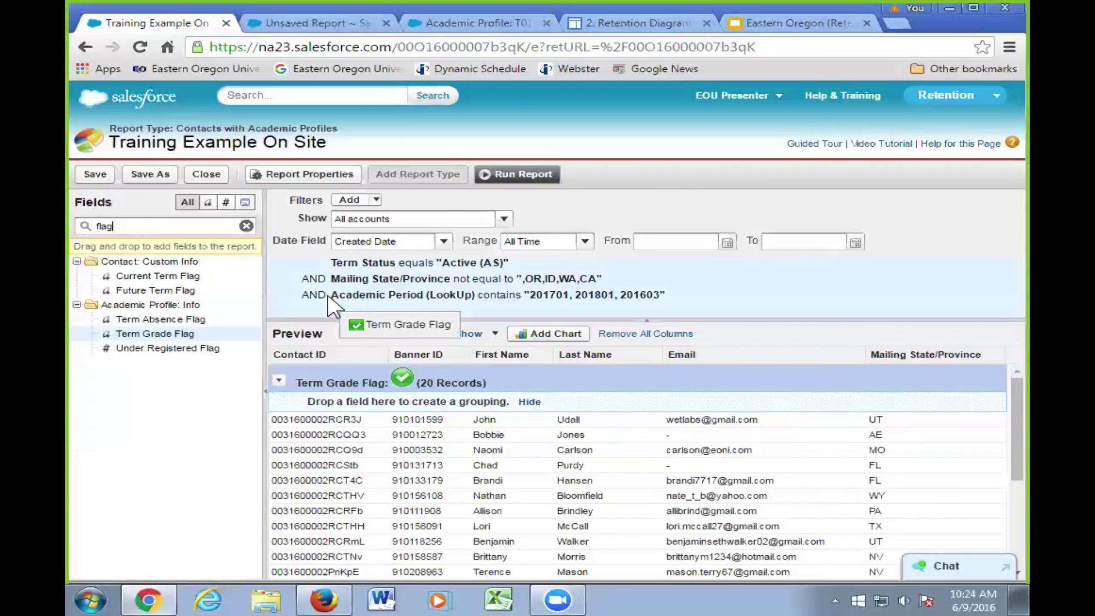
left_click_drag(332, 306, 332, 307)
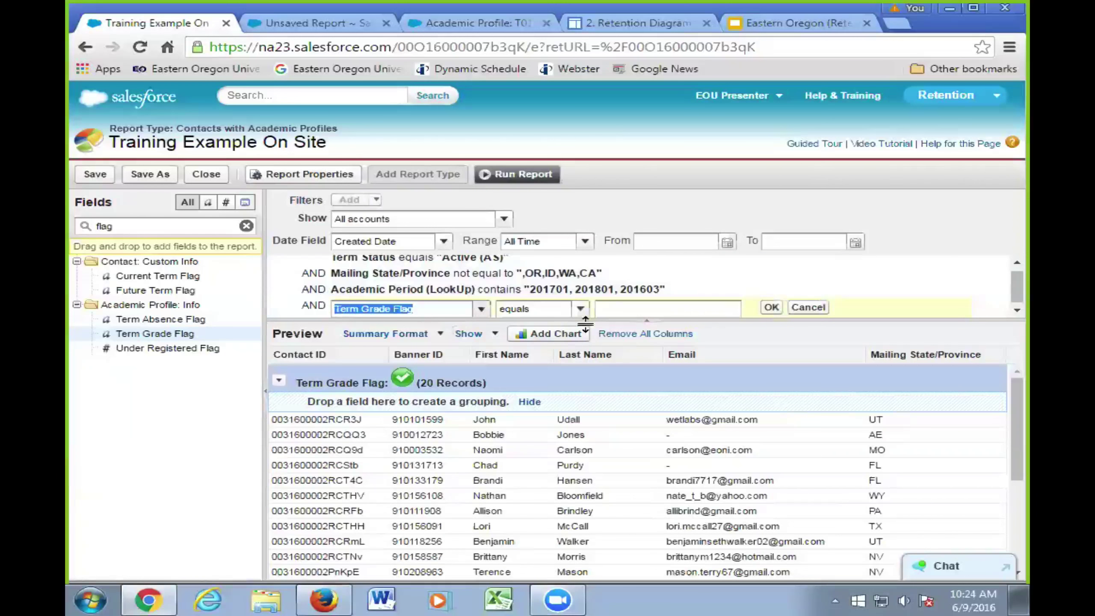
type("red")
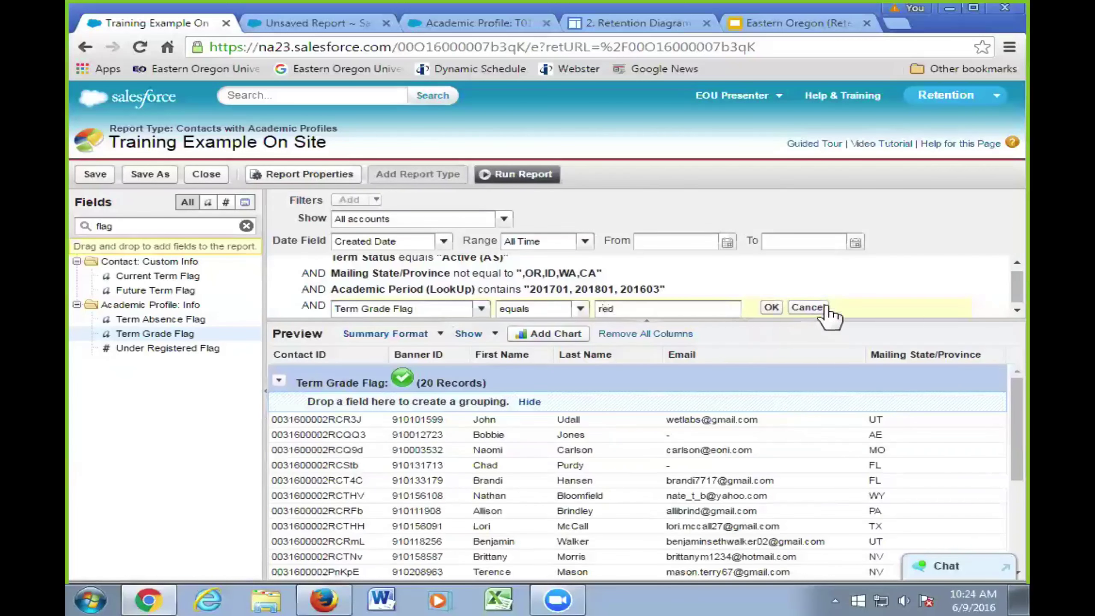
left_click(772, 307)
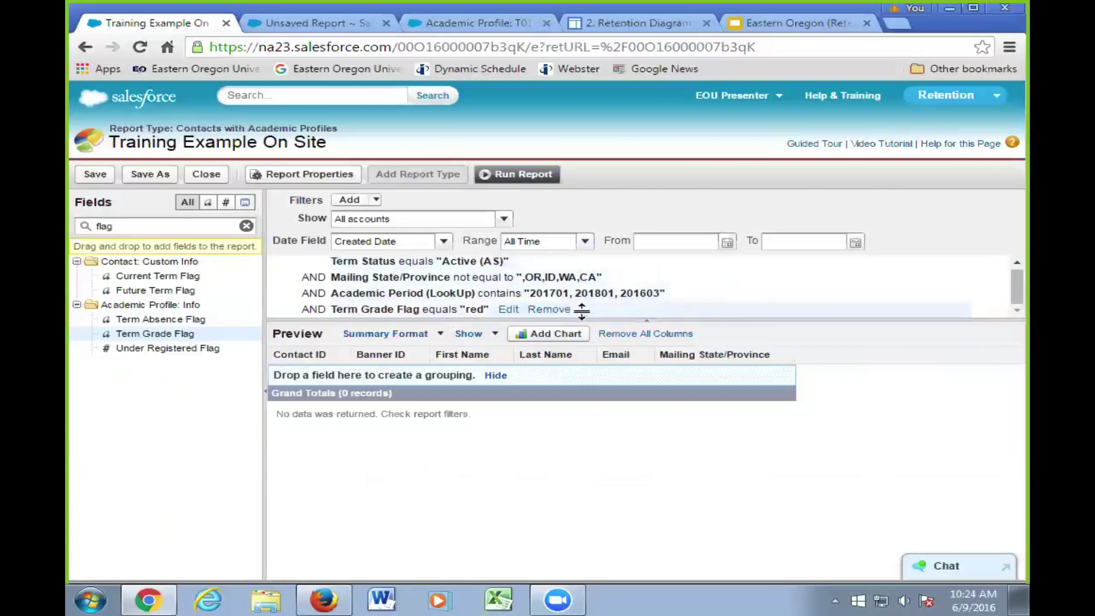
Step: Change the operator of the Term Grade Flag filter to contains
left_click(504, 310)
left_click(535, 313)
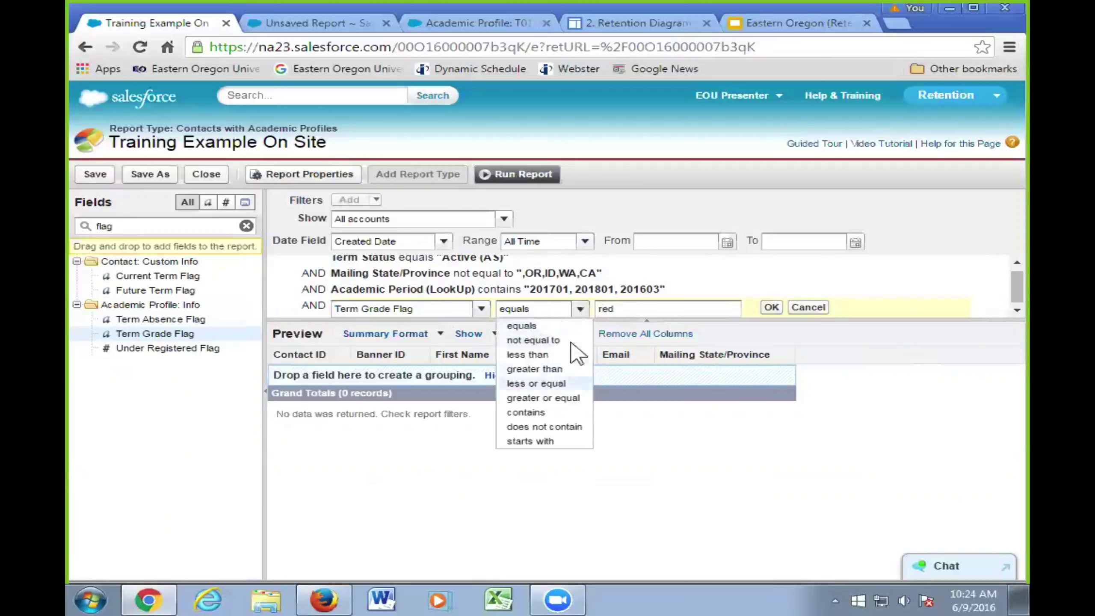
left_click(547, 413)
left_click(771, 307)
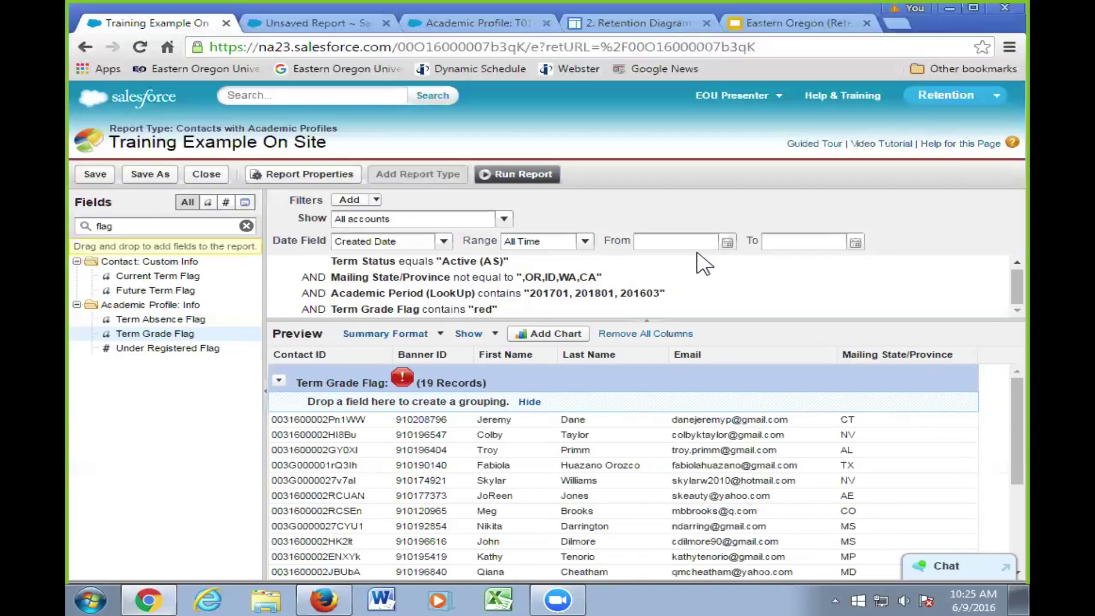
Step: Switch to the Retention Diagram site and view the Flag Configurations section of its Configurations page at default page zoom
left_click(685, 25)
scroll(528, 237, "up", 10)
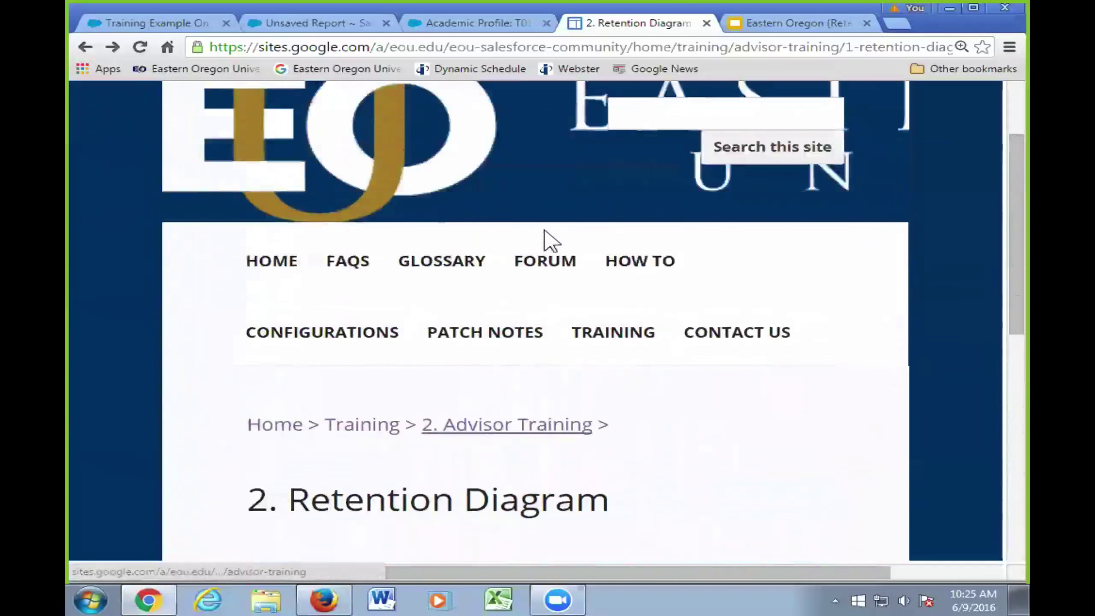
scroll(649, 255, "down", 1)
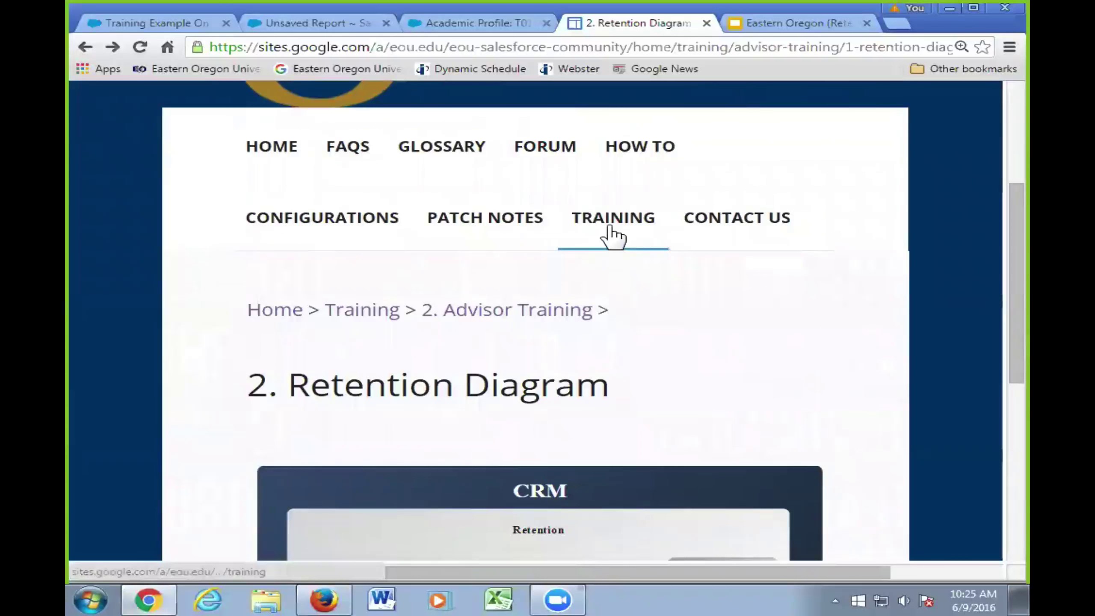
left_click(378, 239)
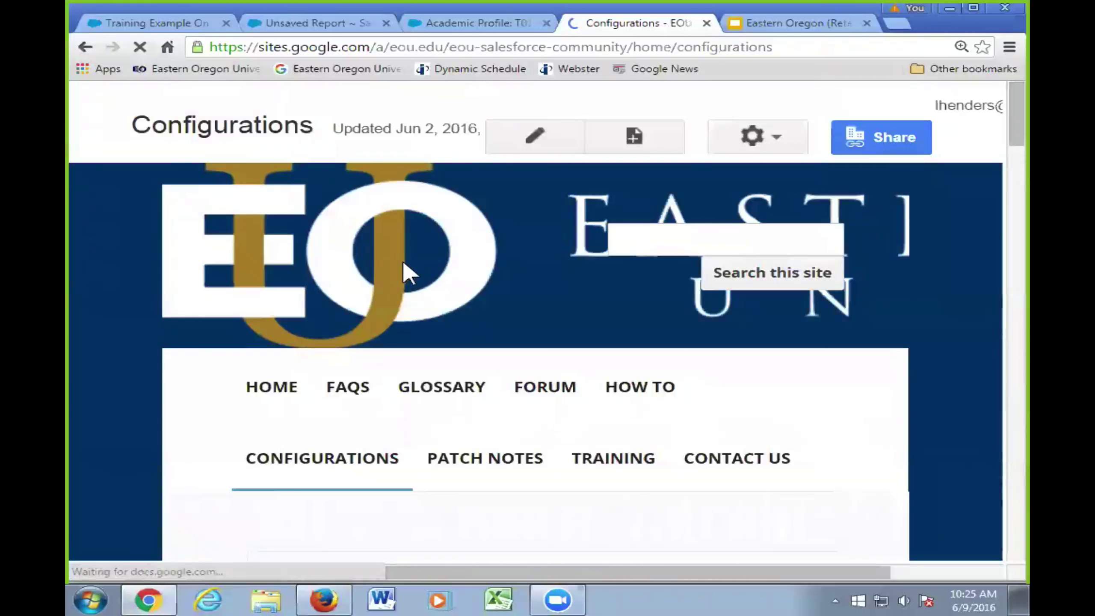
key("ctrl+minus")
key("ctrl+minus")
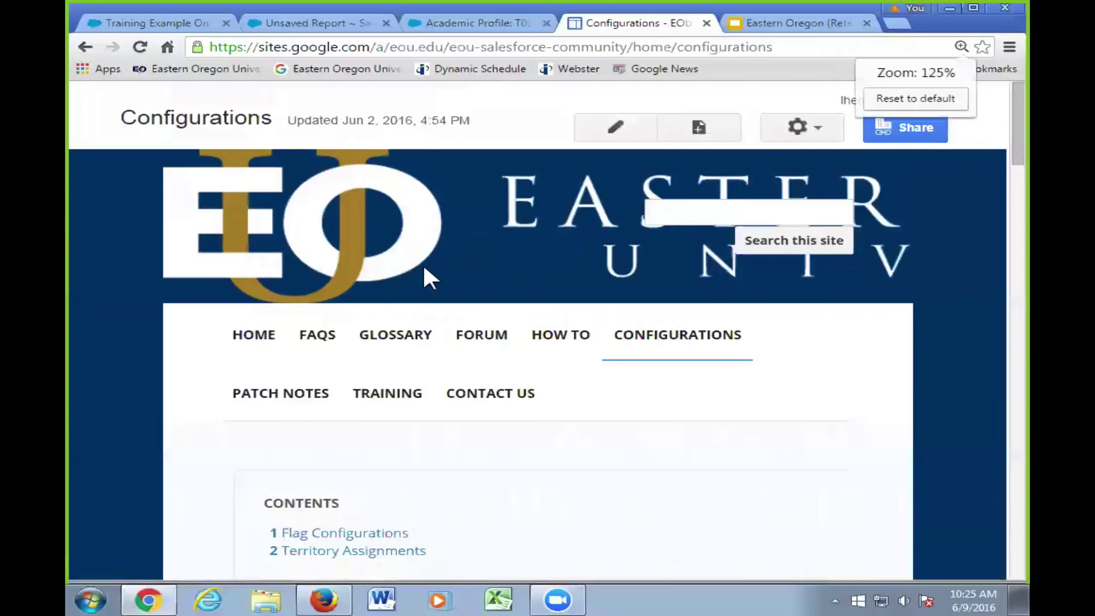
key("ctrl+minus")
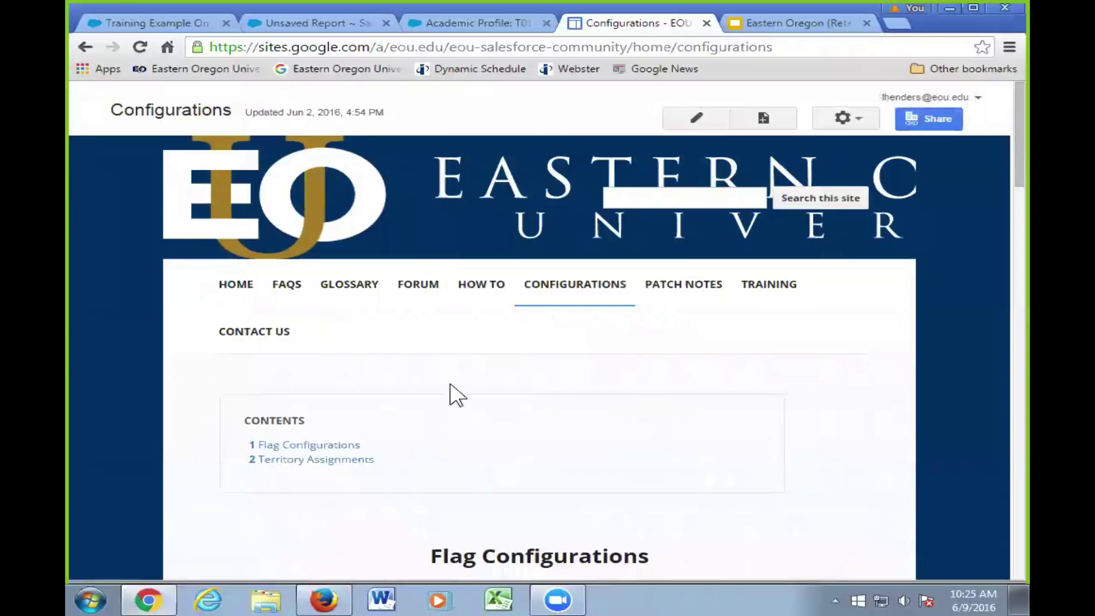
left_click(330, 446)
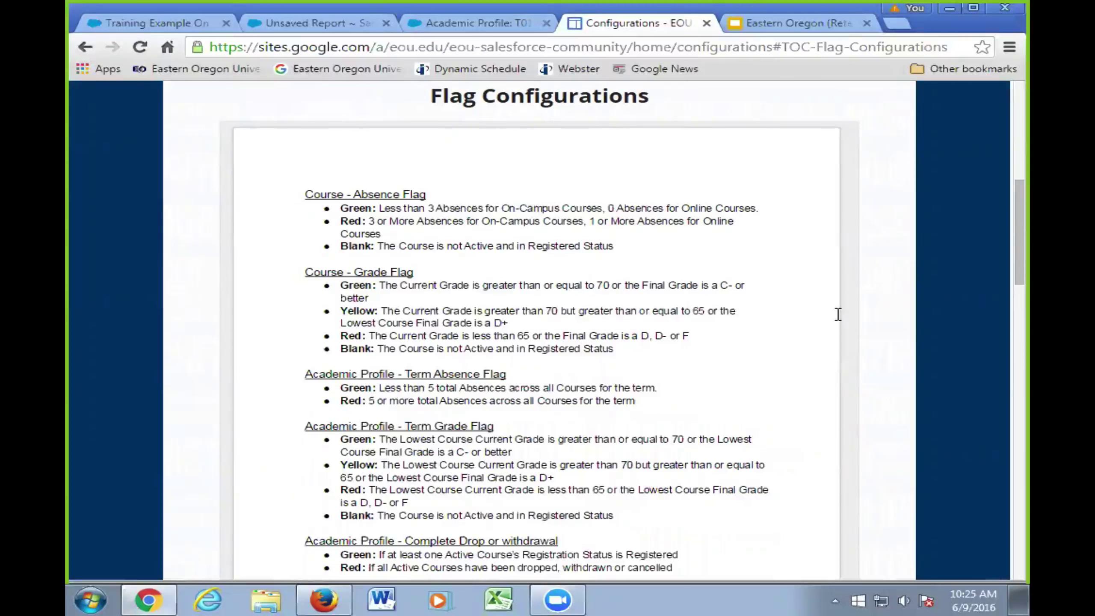
Step: Return to the Training Example On Site report editor and remove the Term Grade Flag contains "red" filter
left_click(146, 26)
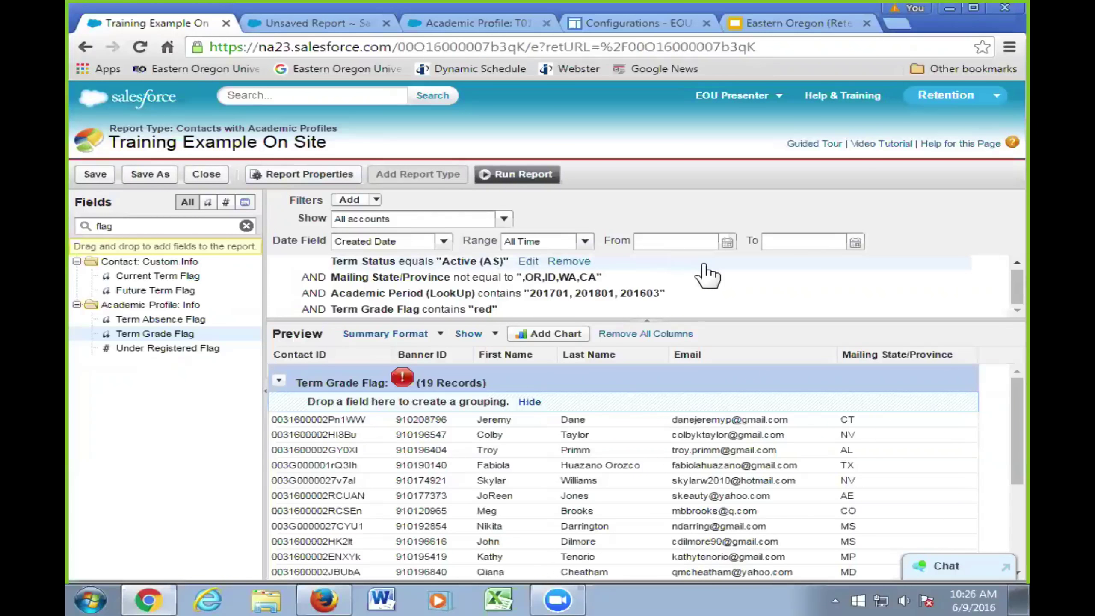
left_click(568, 317)
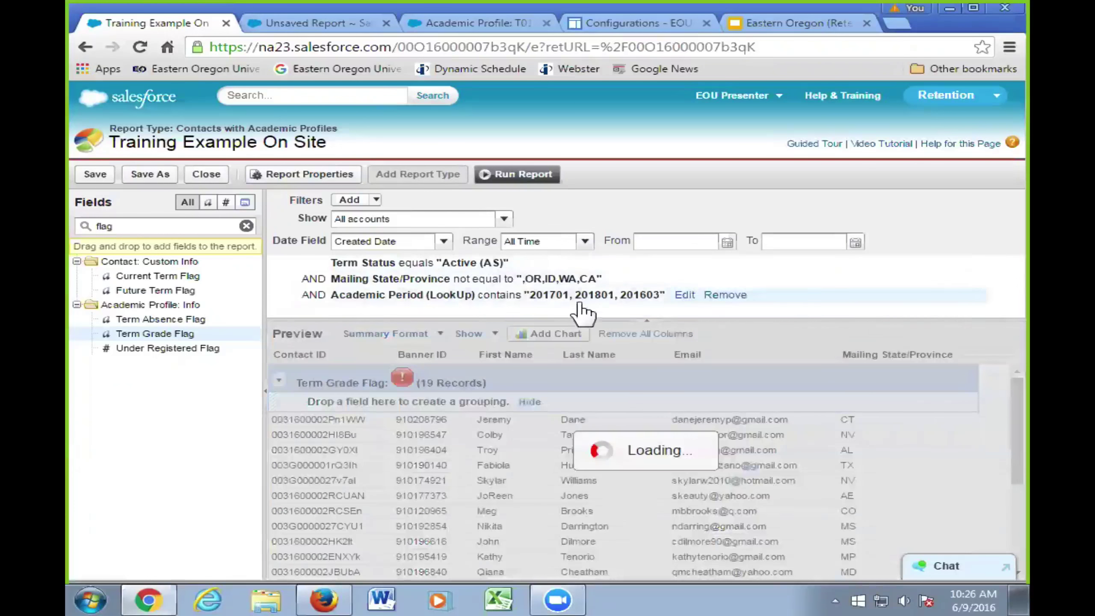
scroll(520, 428, "down", 5)
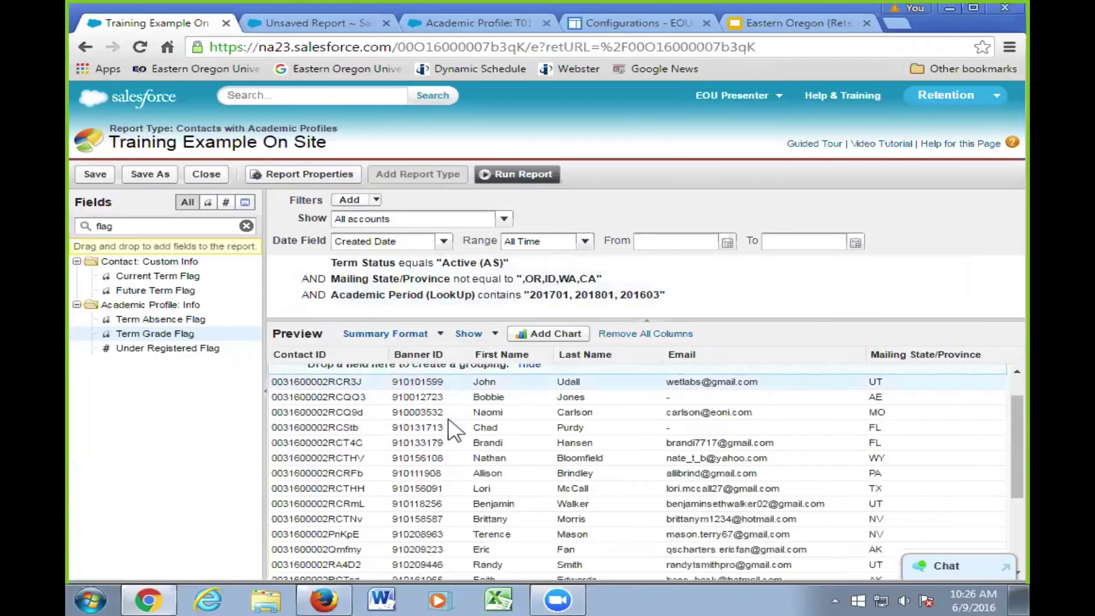
scroll(521, 428, "up", 5)
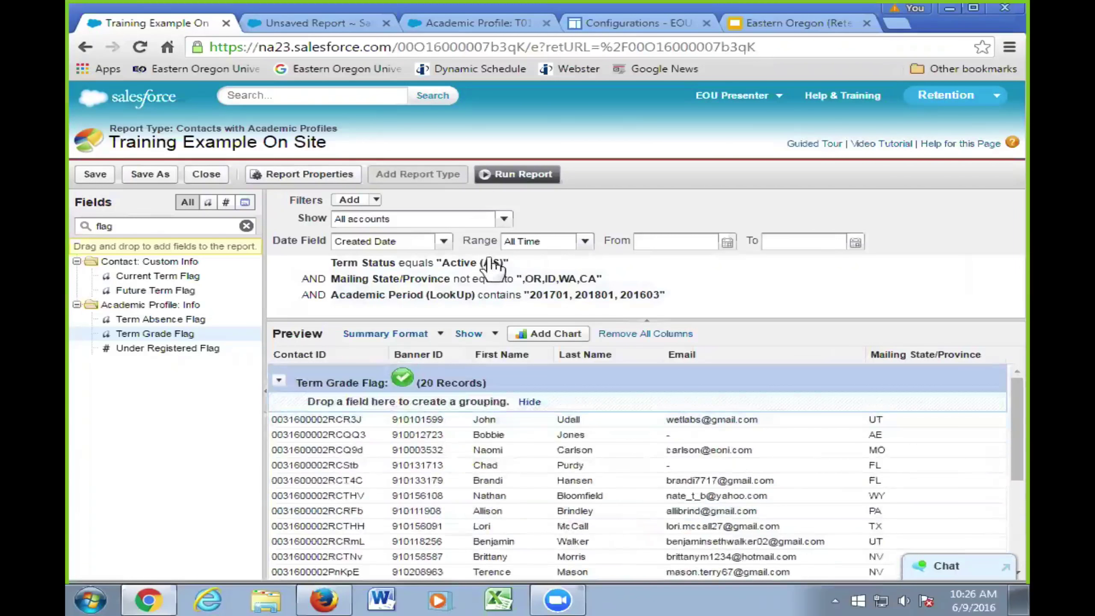
Step: Run the report and hide its details to show only the Term Grade Flag groups
left_click(522, 178)
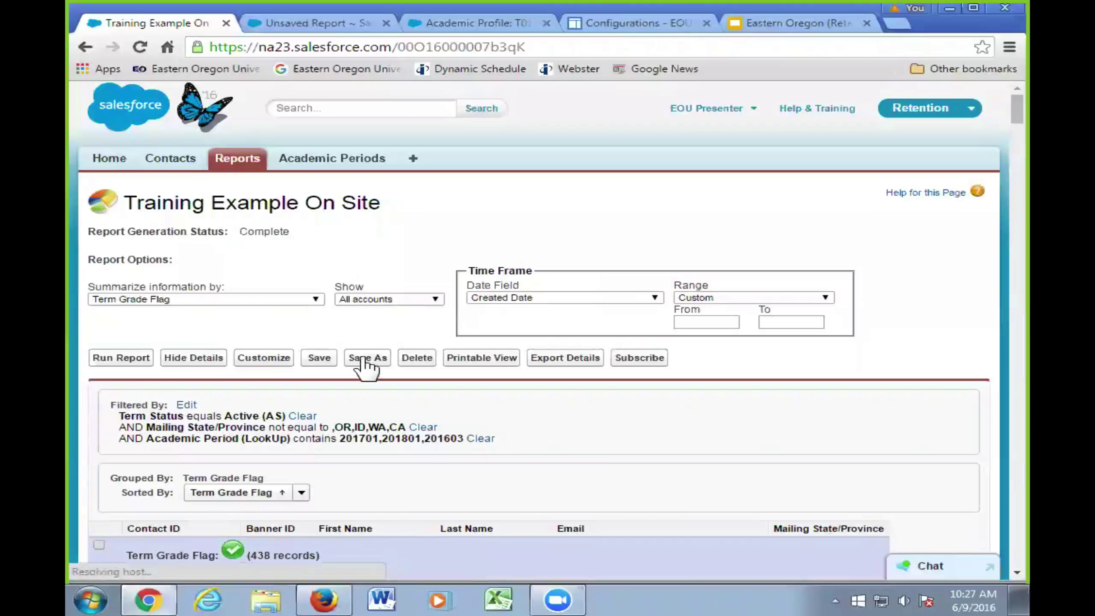
left_click(196, 357)
scroll(610, 374, "down", 5)
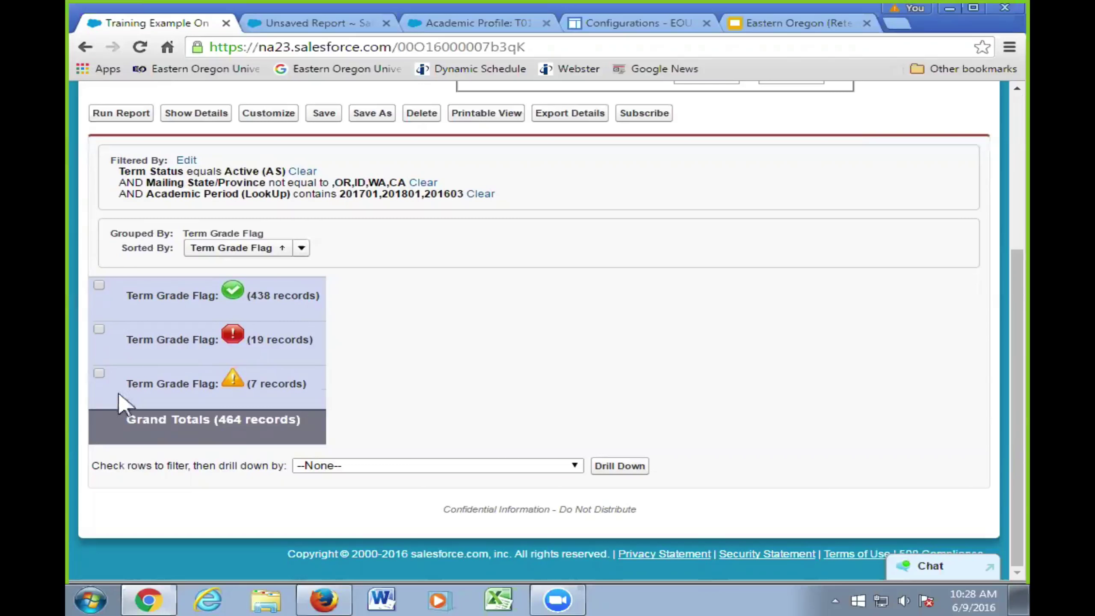
Step: Select the red and yellow Term Grade Flag groups and drill down to filter the report to them
left_click(98, 329)
left_click(99, 373)
left_click(614, 464)
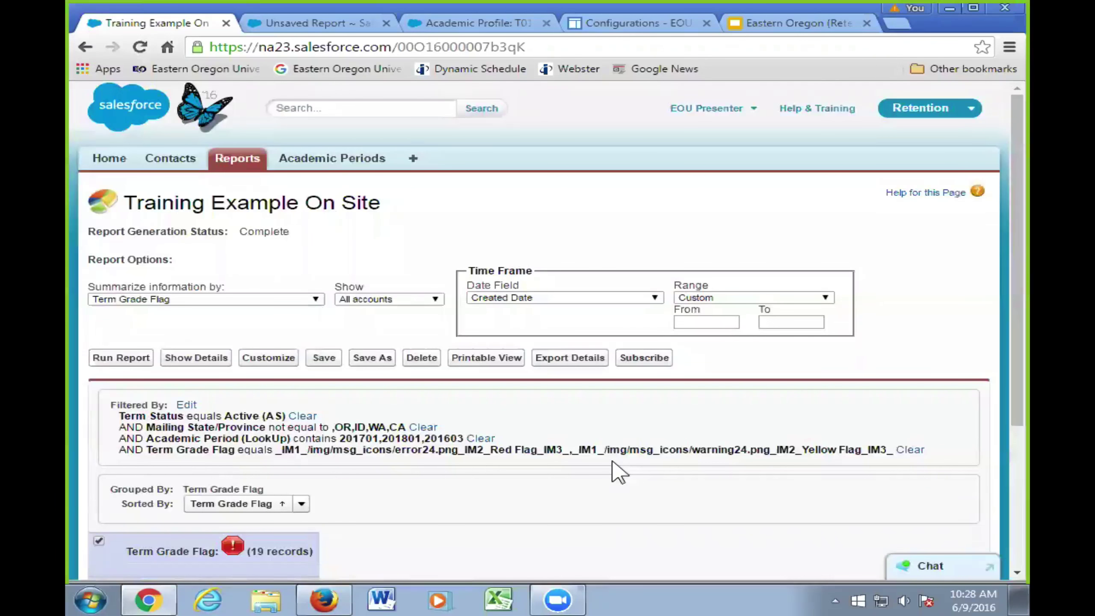
scroll(617, 466, "down", 5)
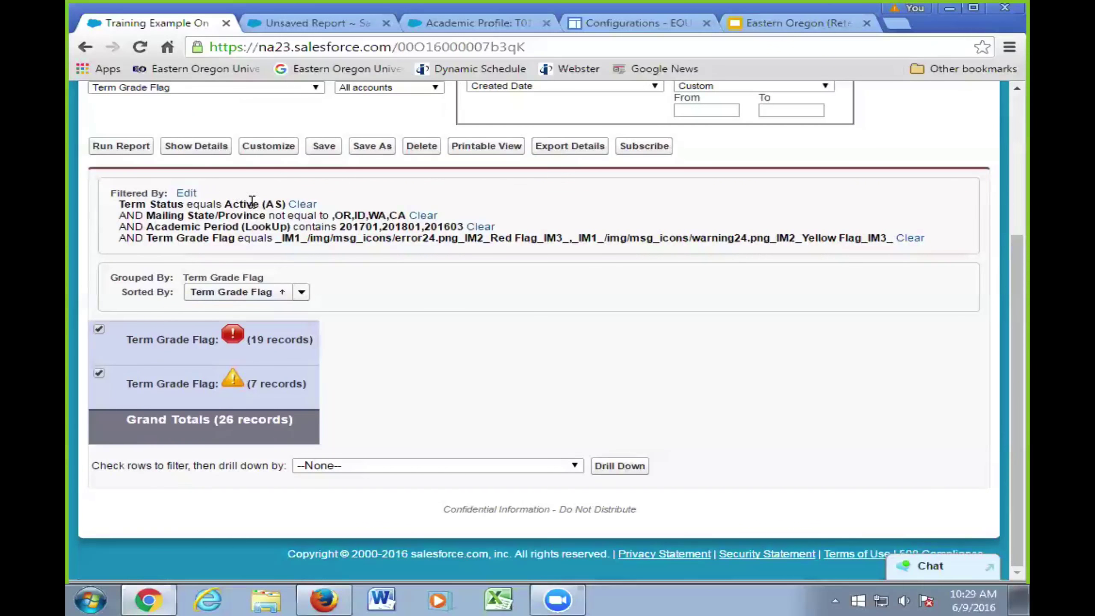
Step: Show the report details and look through the records in the red and yellow flag groups
left_click(195, 146)
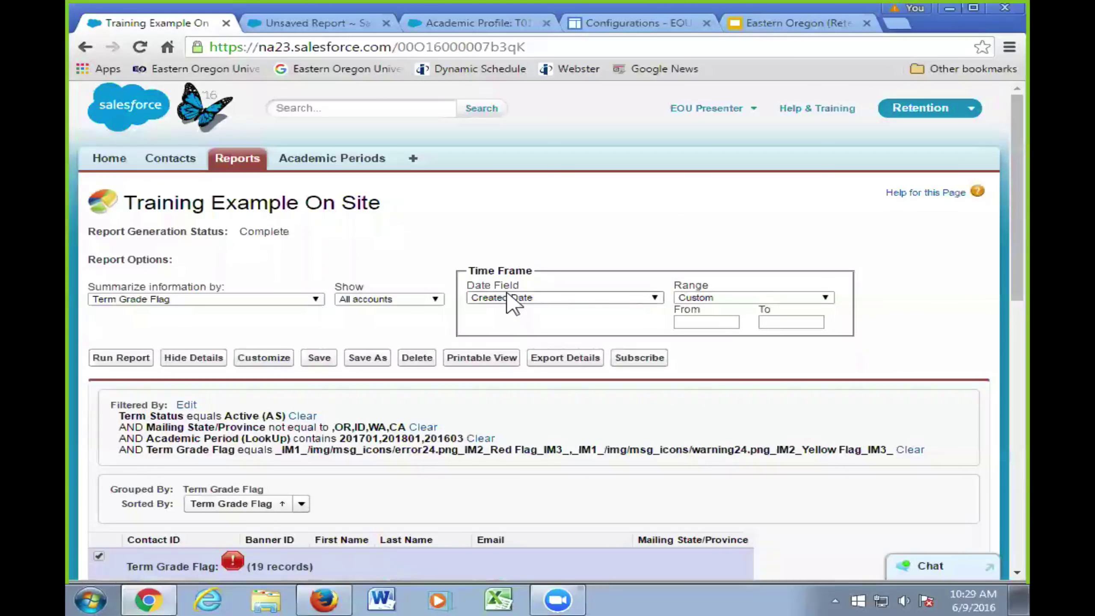
scroll(723, 332, "down", 10)
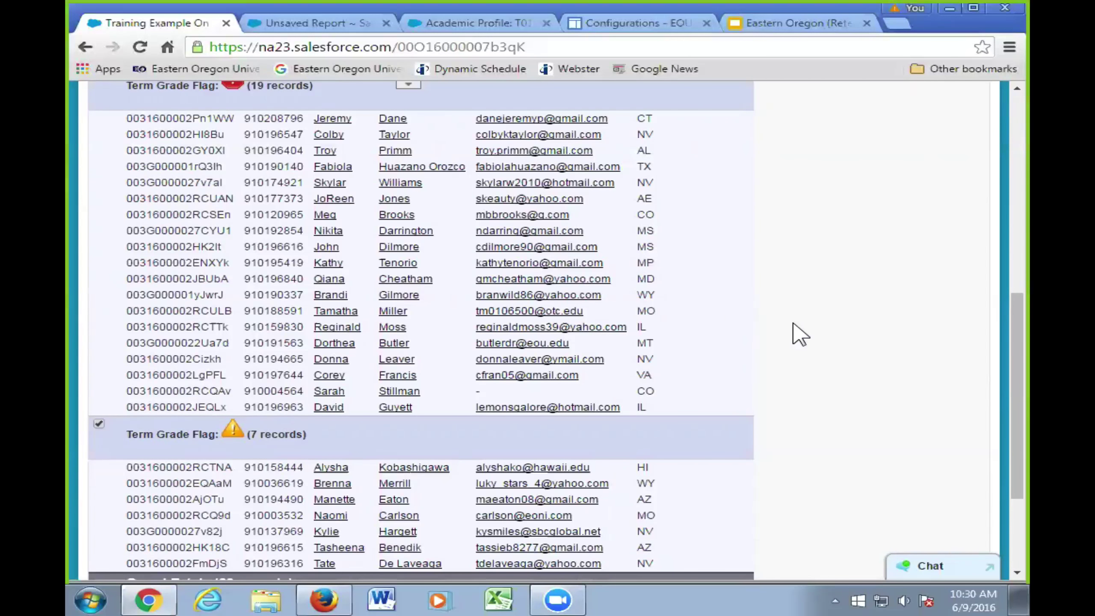
scroll(655, 359, "up", 5)
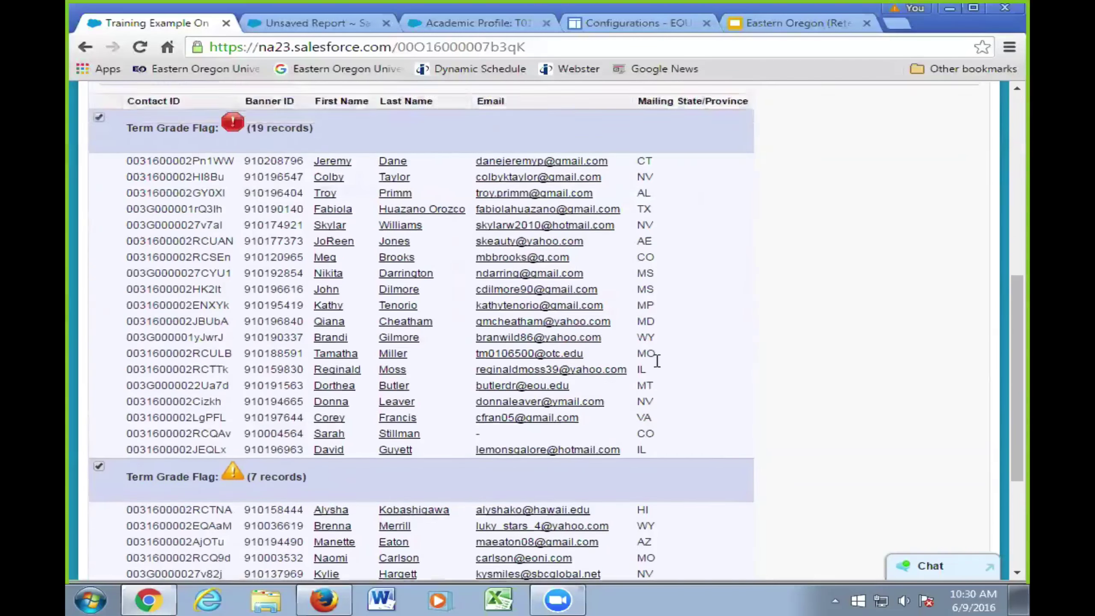
Step: Customize the report to add the Academic Profile ID field as the last column, and run it
left_click(264, 123)
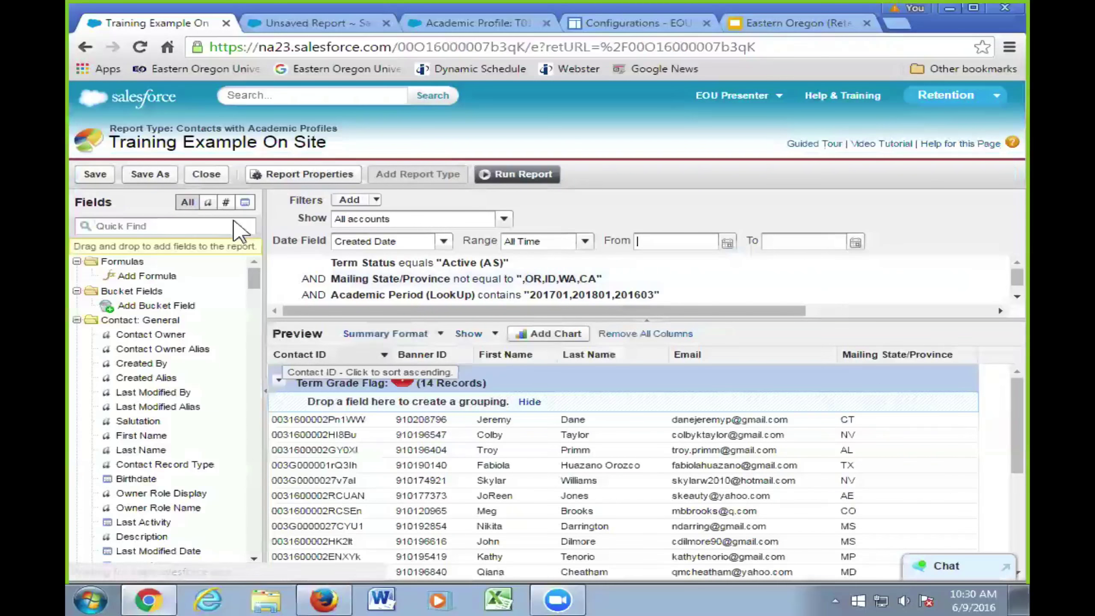
left_click(161, 227)
type("acade")
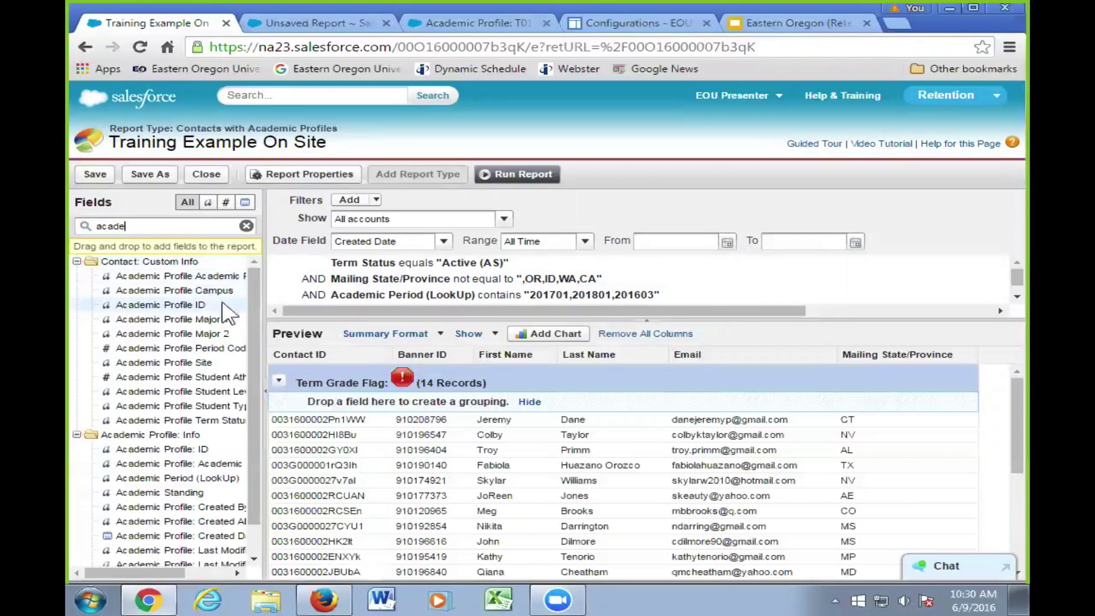
left_click_drag(222, 303, 962, 362)
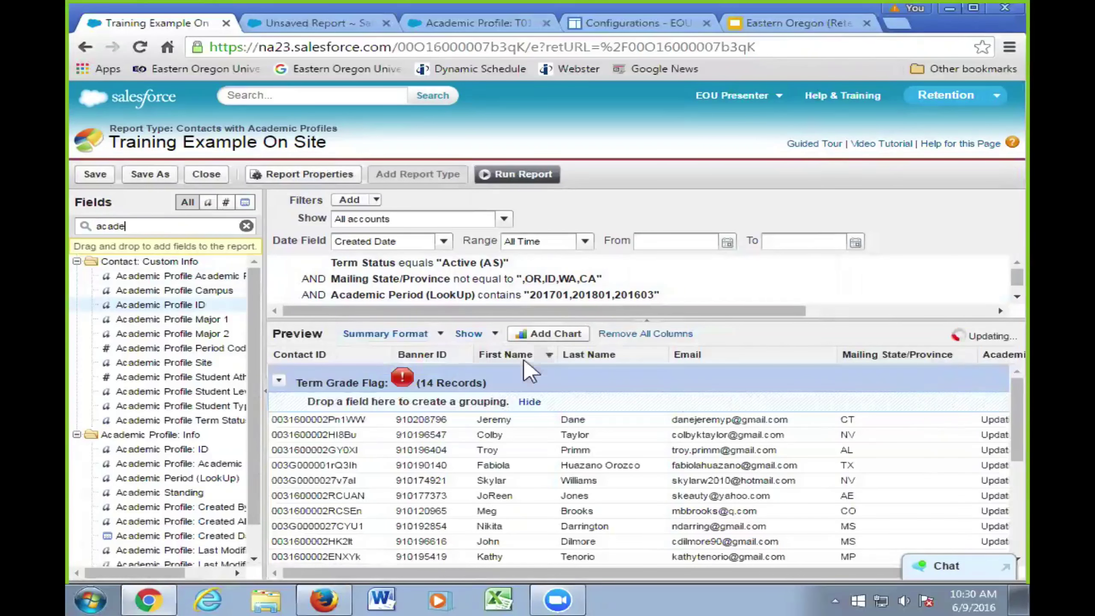
left_click(517, 174)
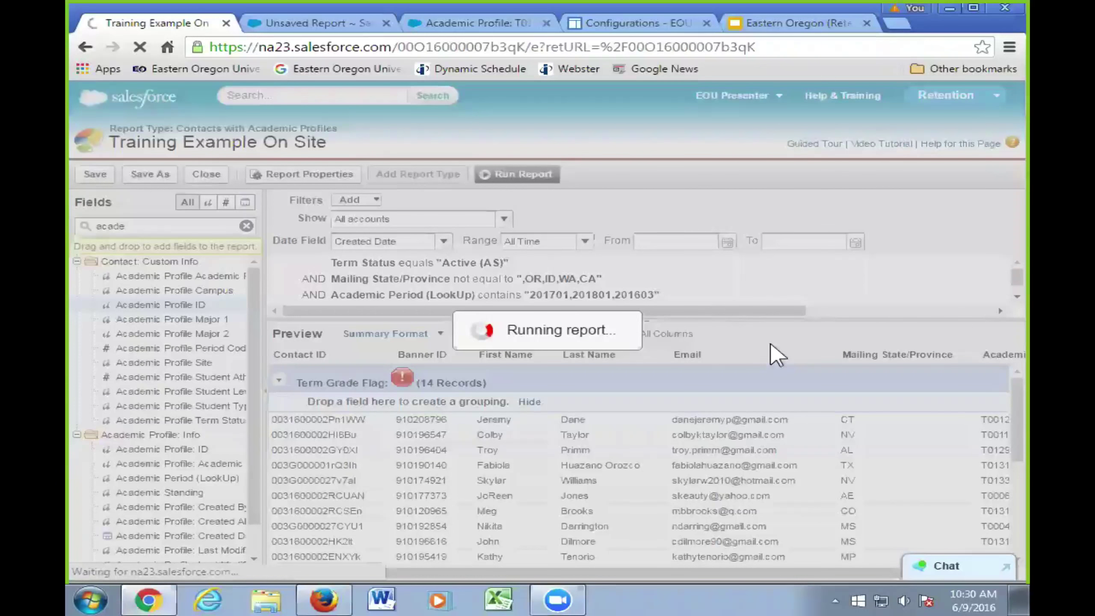
Step: Look over the report results with the Academic Profile ID column and reopen the report for customizing
scroll(794, 404, "down", 3)
scroll(798, 412, "down", 1)
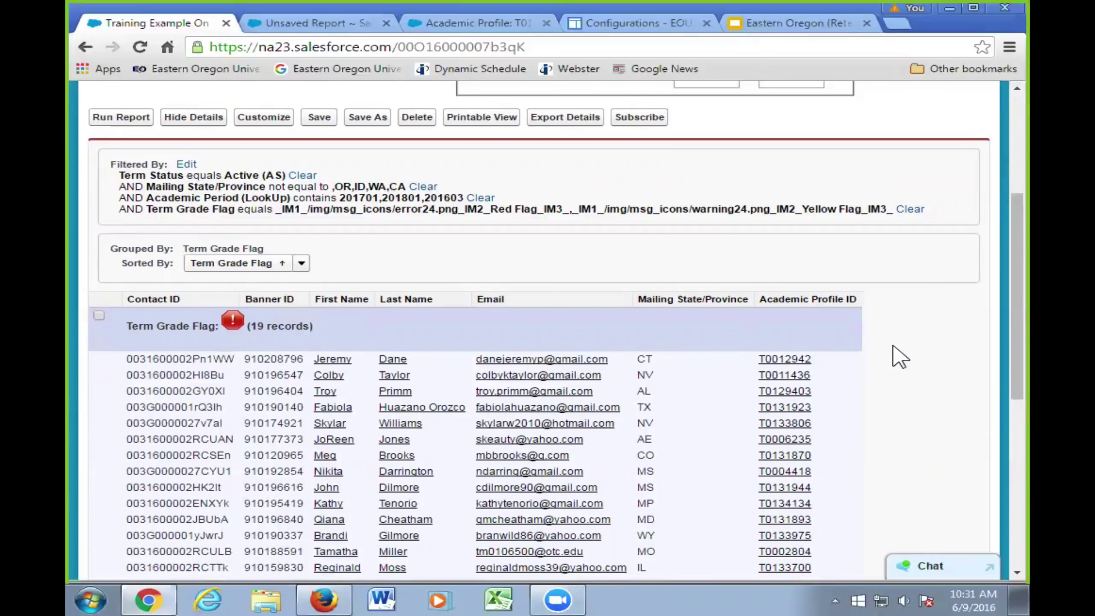
scroll(697, 318, "up", 4)
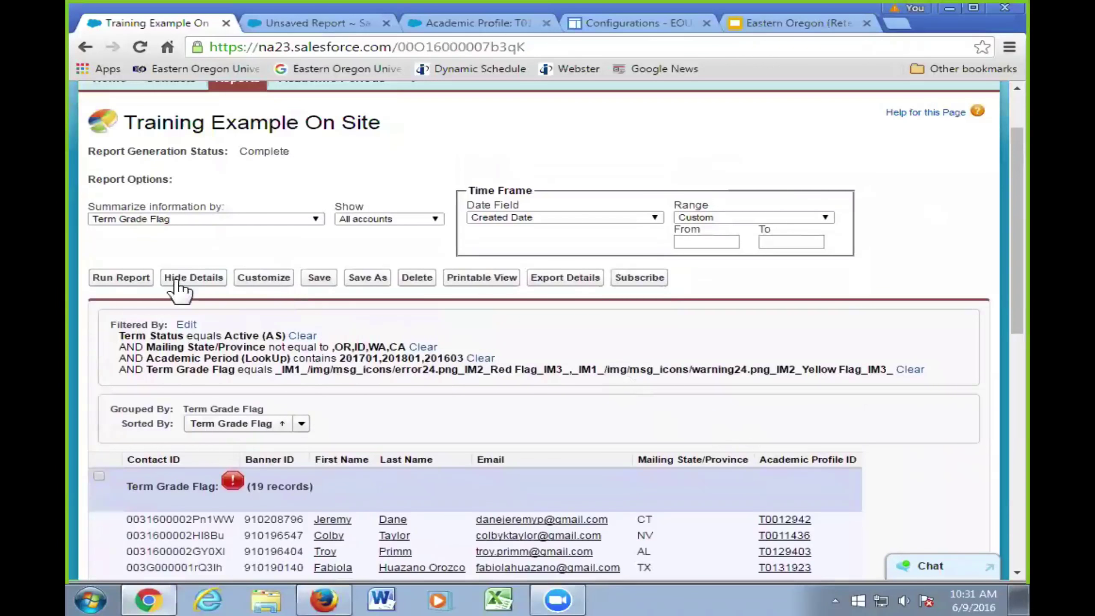
scroll(189, 289, "down", 4)
scroll(214, 287, "up", 4)
left_click(263, 196)
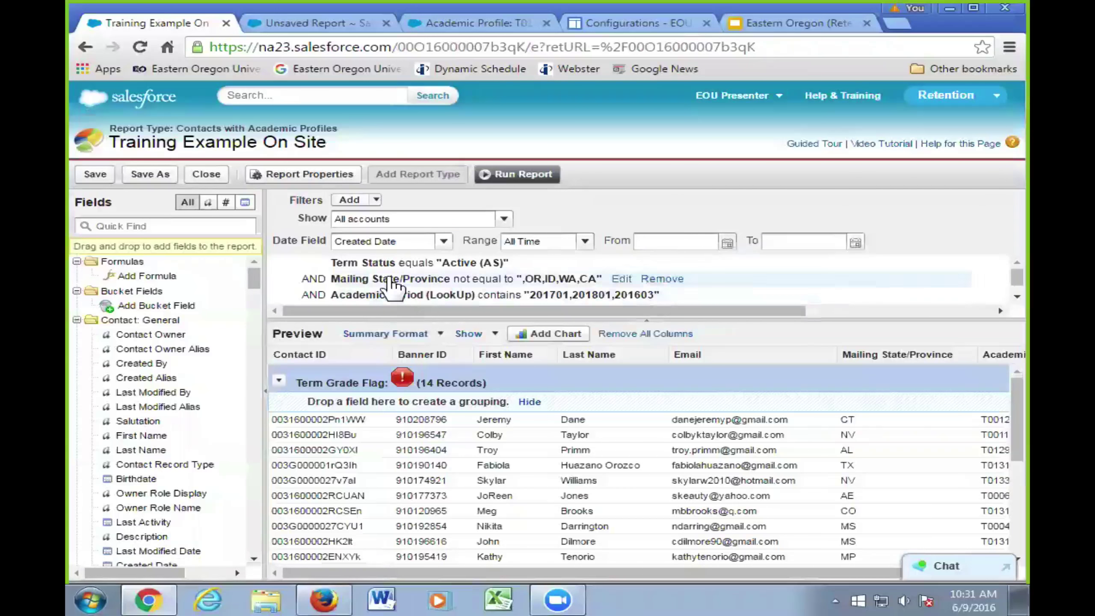
Step: Try Gender as a second grouping under Term Grade Flag in the preview and take it out again
left_click(133, 225)
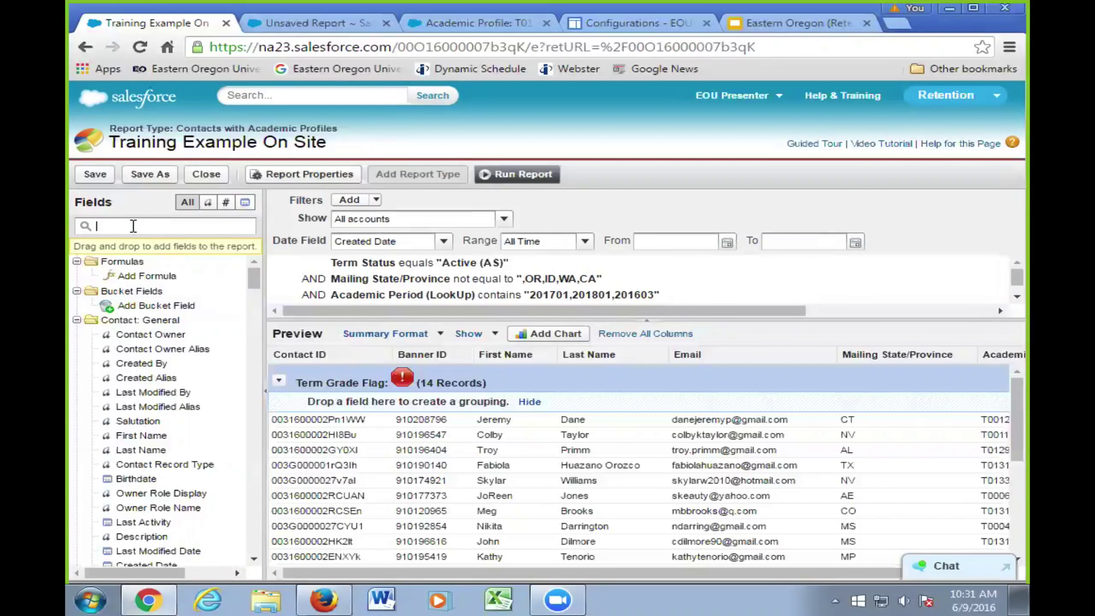
type("gend")
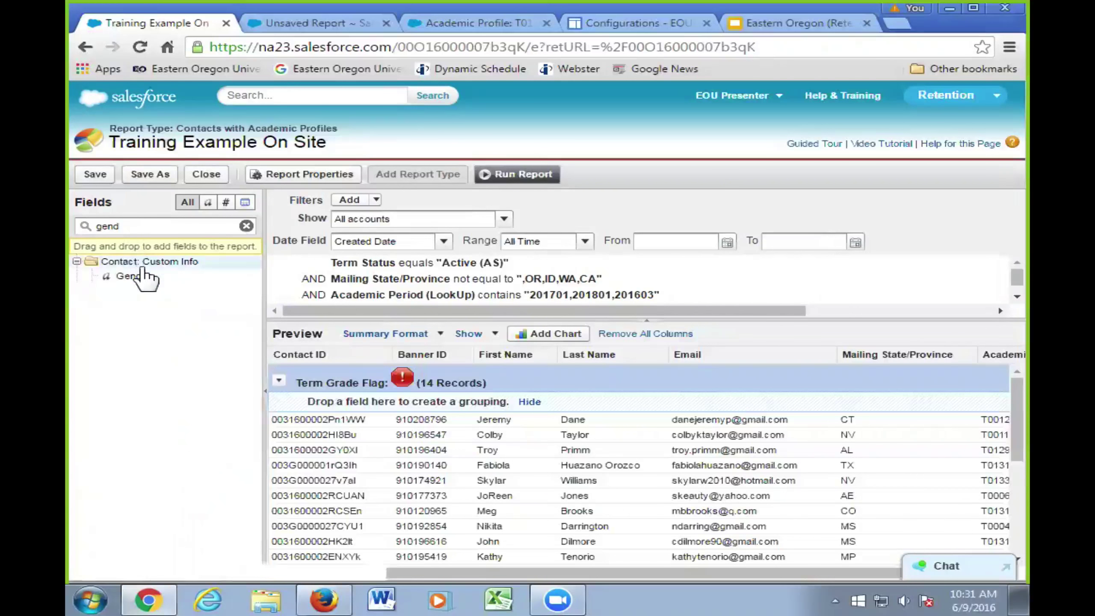
left_click_drag(145, 278, 349, 402)
scroll(418, 457, "down", 2)
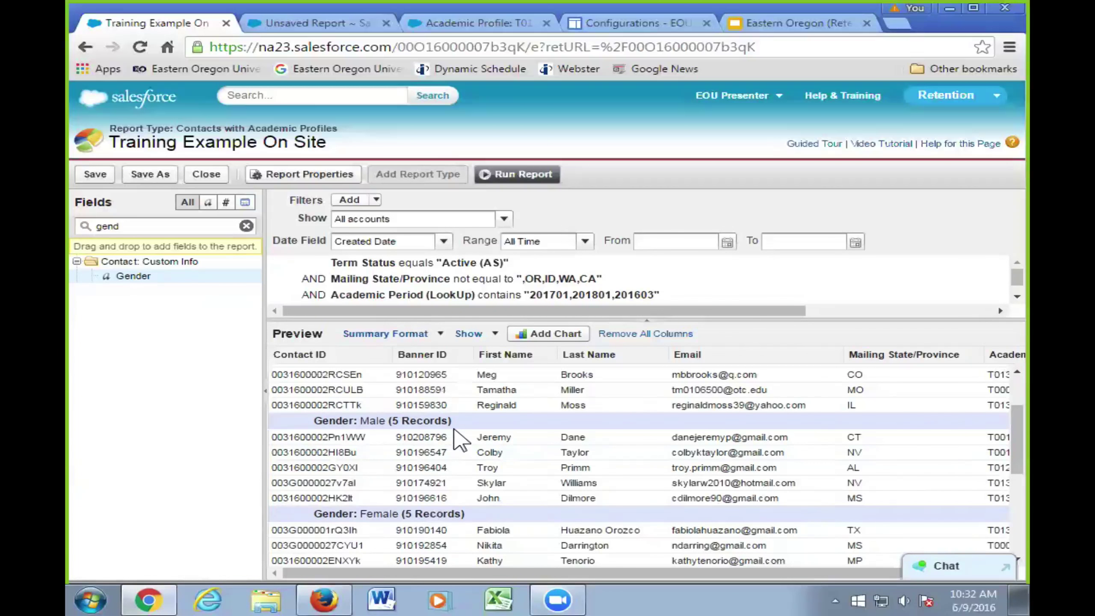
scroll(407, 431, "up", 3)
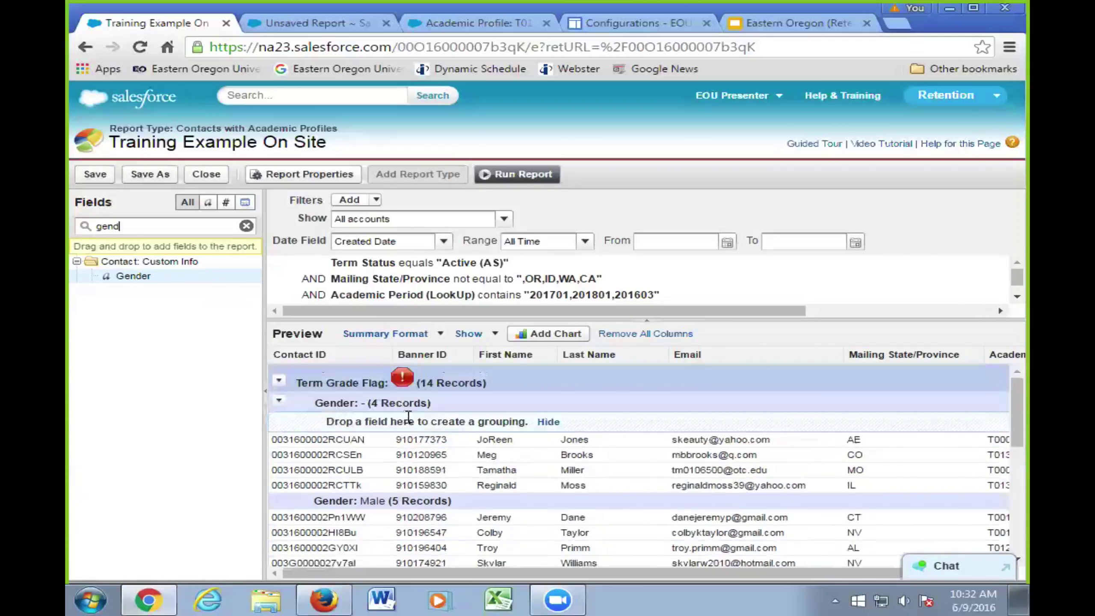
left_click_drag(386, 401, 174, 309)
Step: Search the fields for "succe", add Primary Success Team Member as a grouping under Term Grade Flag, and run the report
double_click(159, 233)
type("succe")
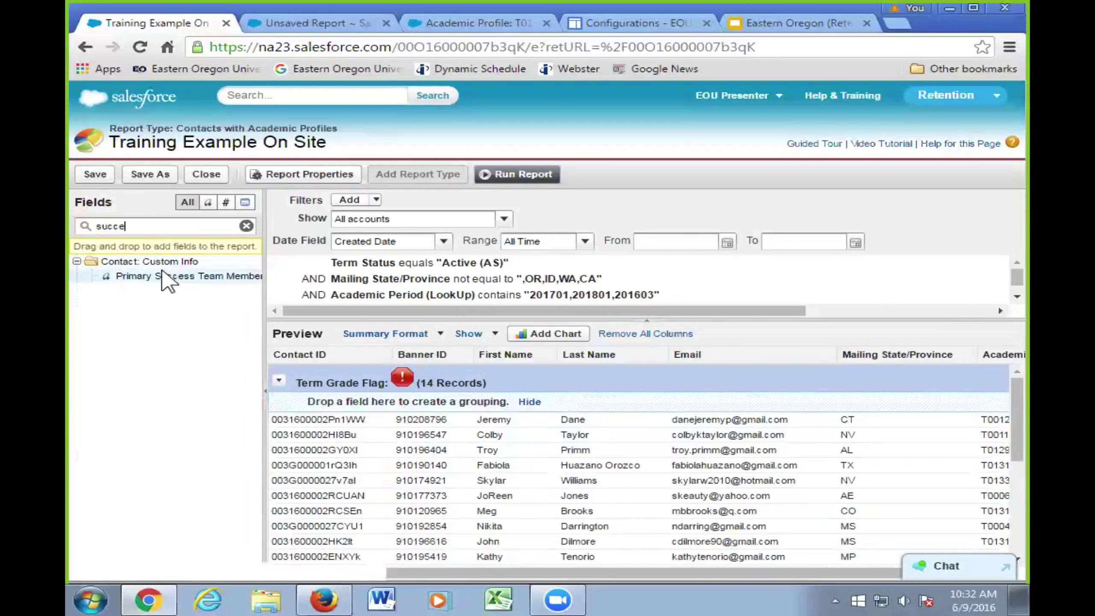
left_click_drag(166, 276, 304, 404)
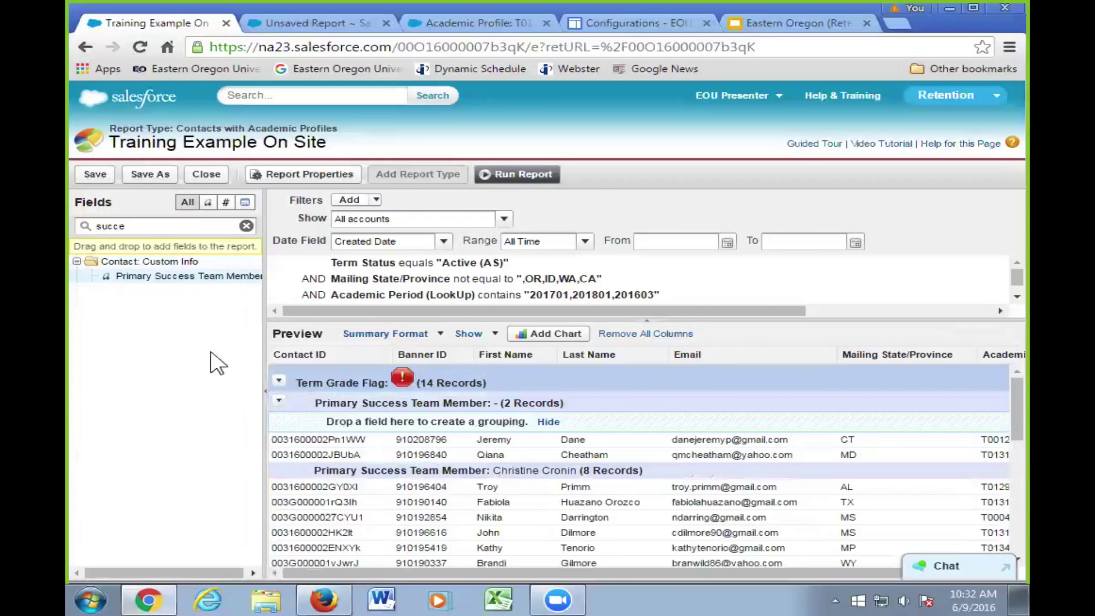
left_click(536, 174)
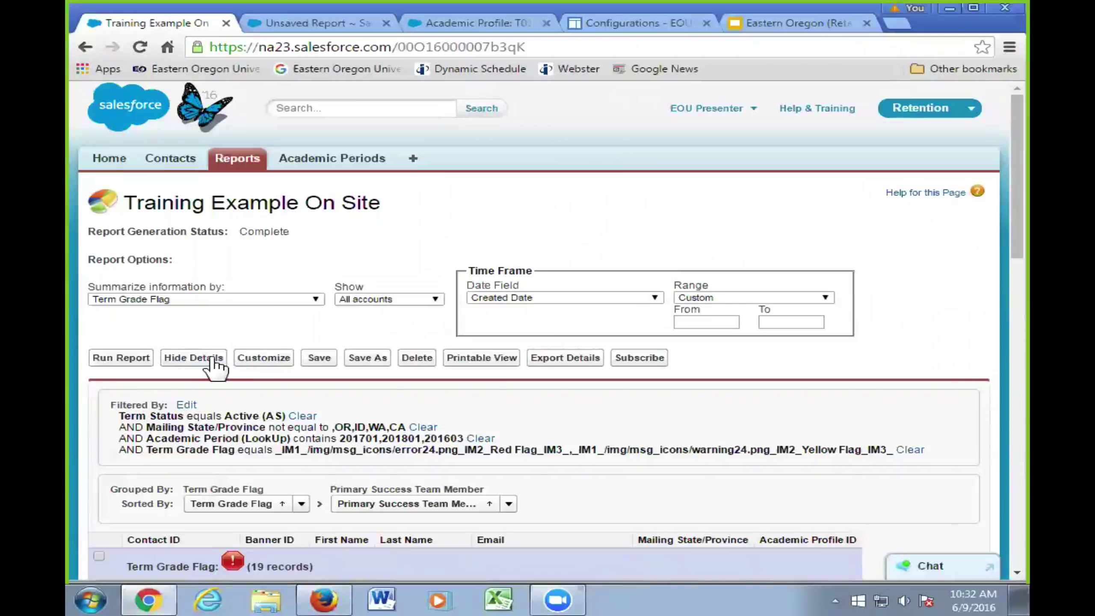
Step: Hide the report details and review the Primary Success Team Member subgroups under each Term Grade Flag
left_click(211, 359)
scroll(591, 428, "down", 4)
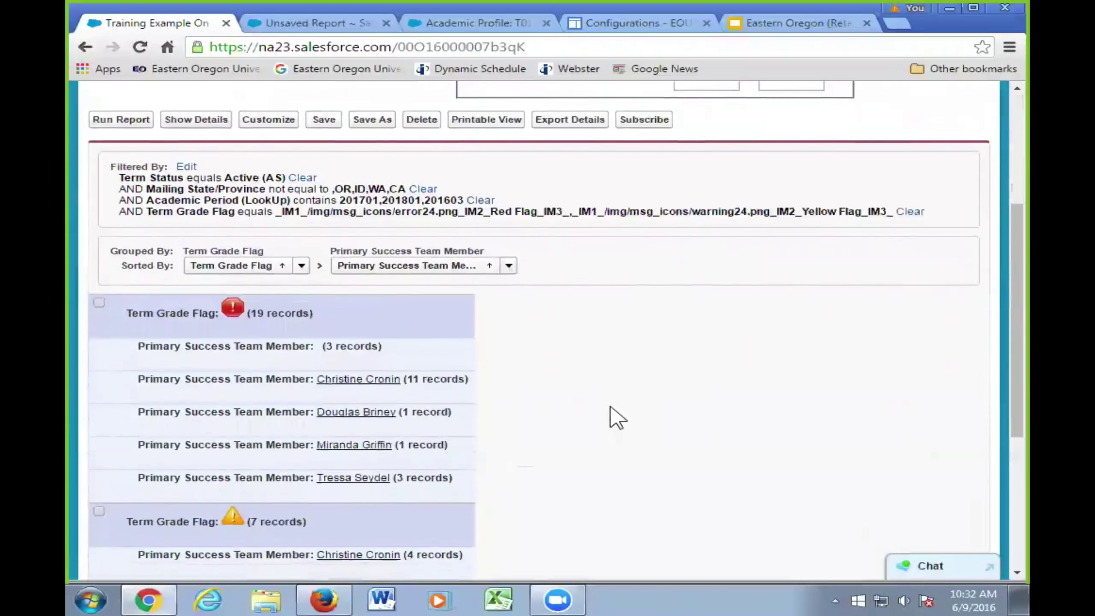
scroll(620, 416, "down", 2)
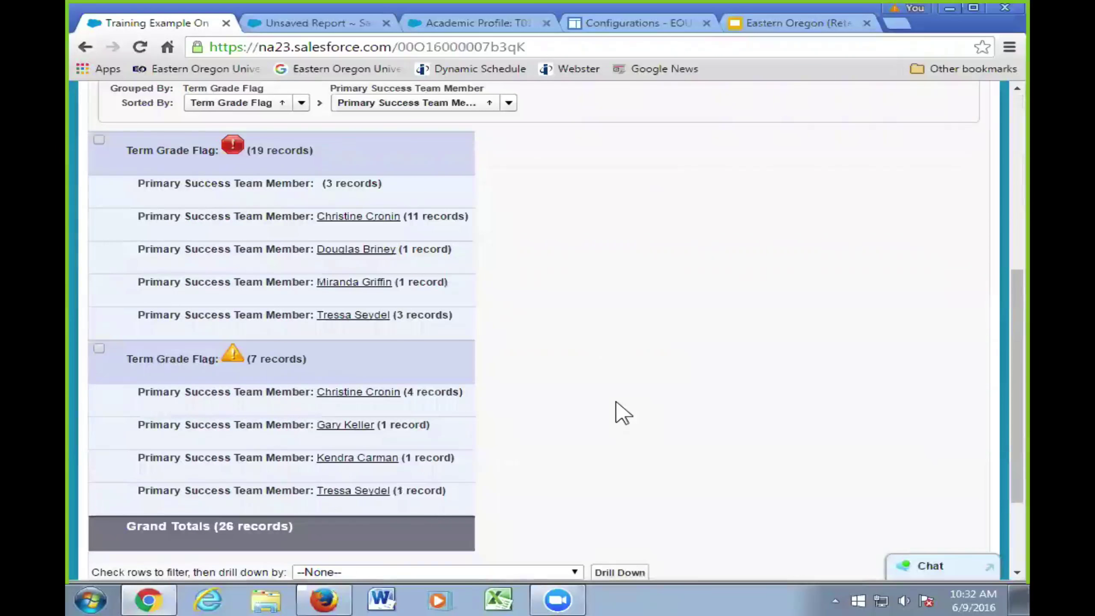
scroll(623, 413, "down", 1)
scroll(622, 413, "up", 3)
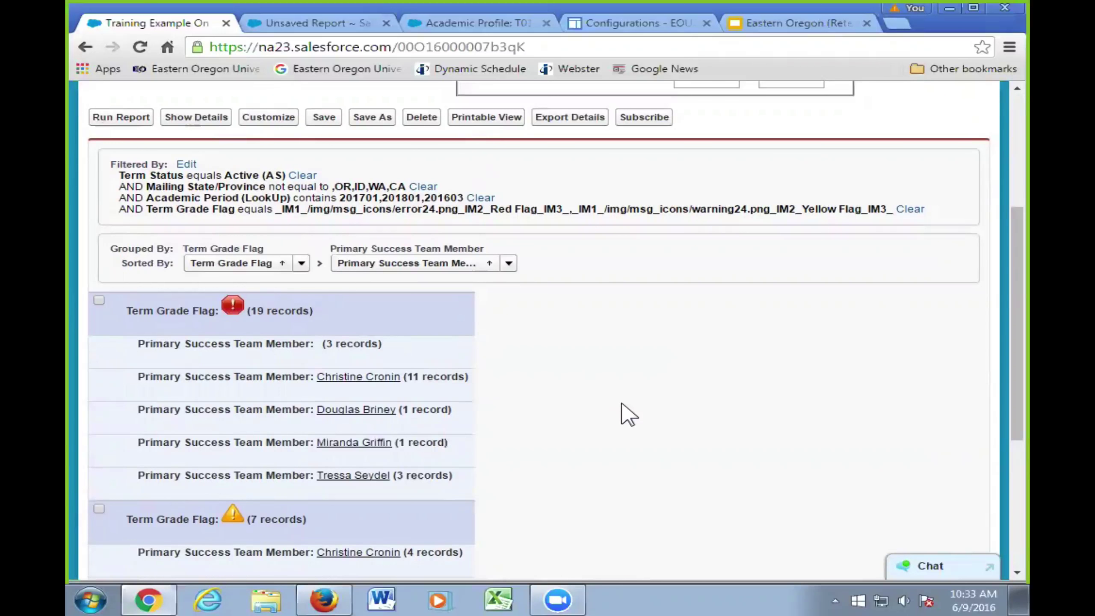
scroll(628, 414, "down", 2)
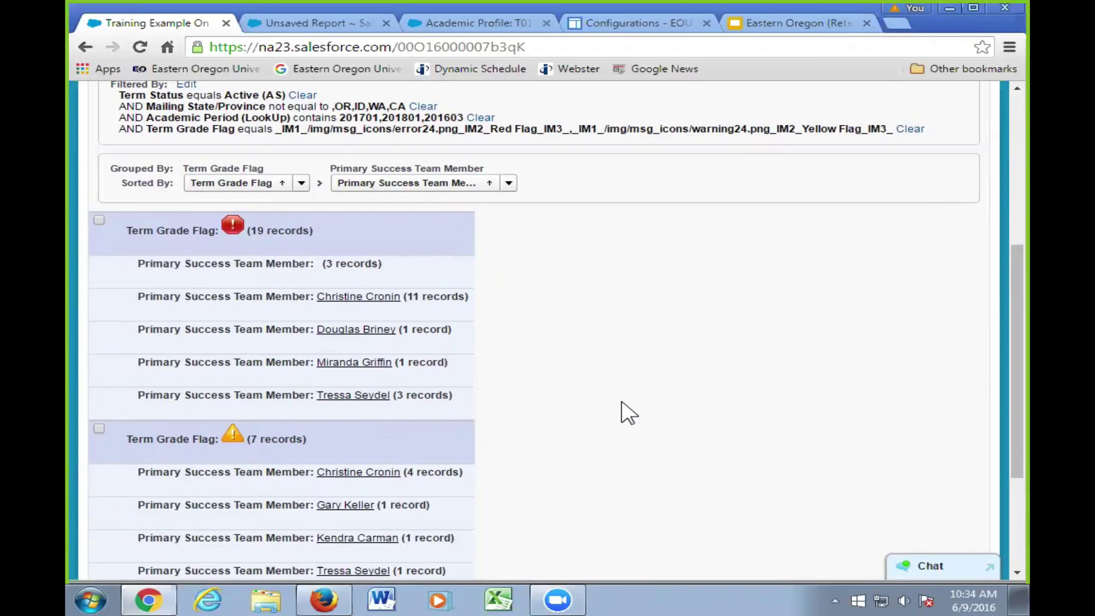
scroll(601, 394, "up", 3)
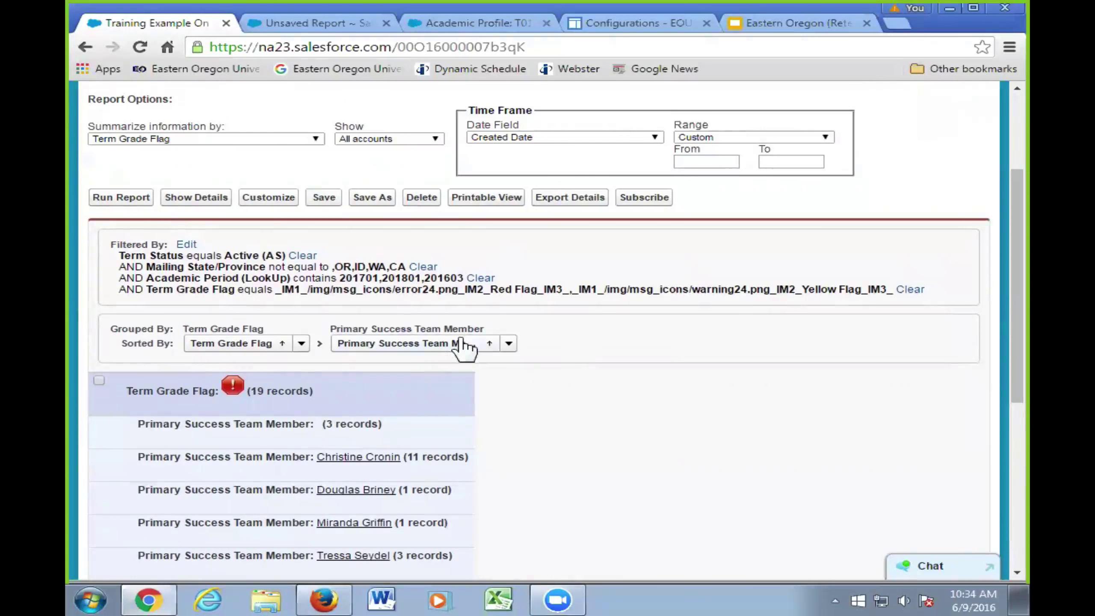
Step: Customize the report and add a donut chart showing Record Count with Primary Success Team Member as the wedges
left_click(267, 201)
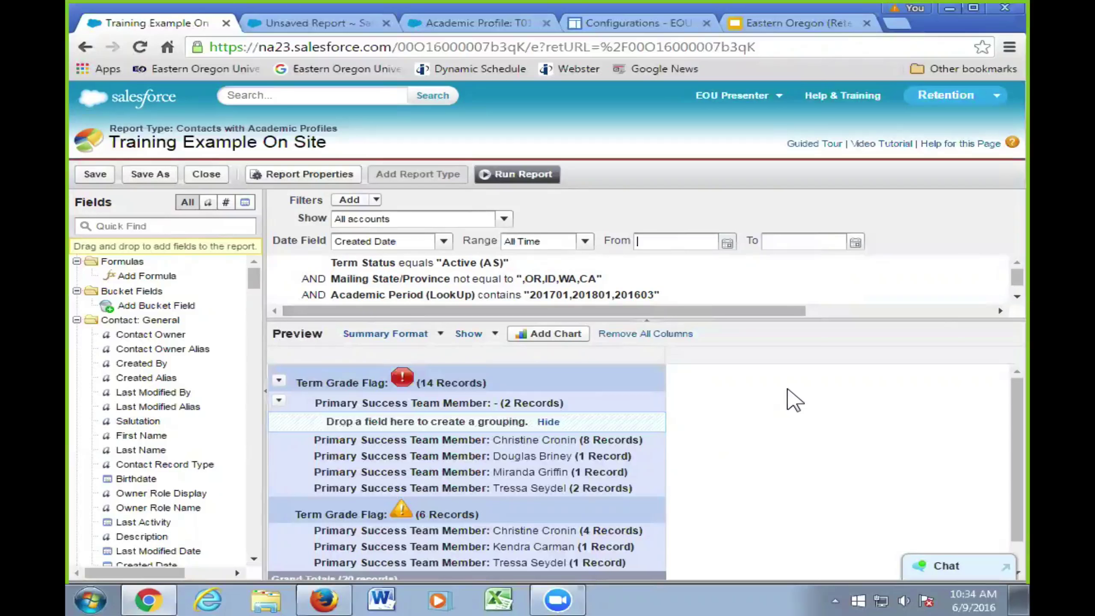
left_click(546, 336)
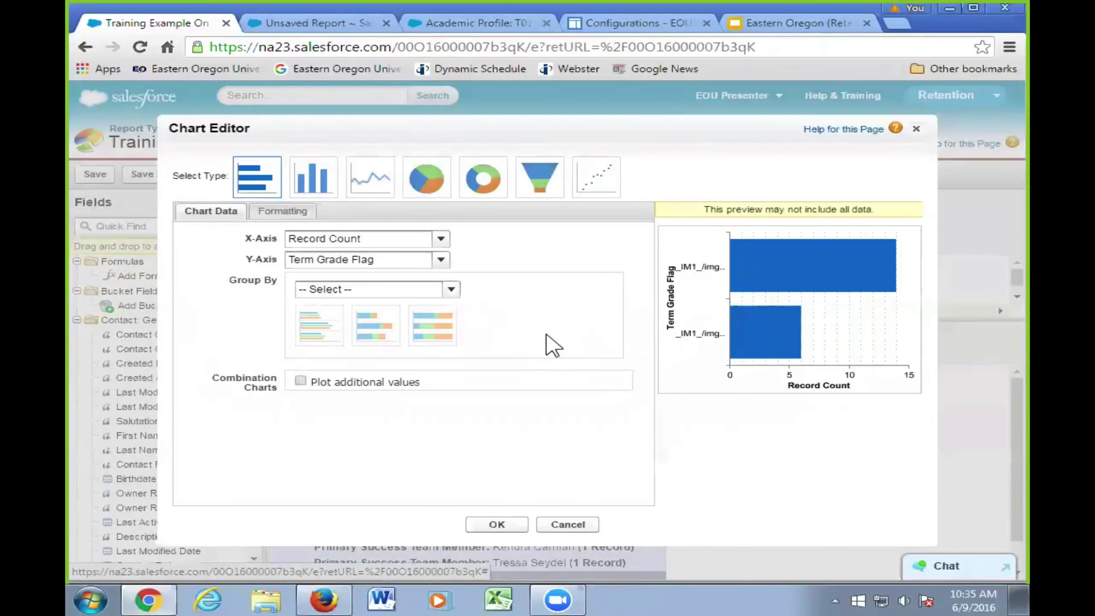
left_click(429, 189)
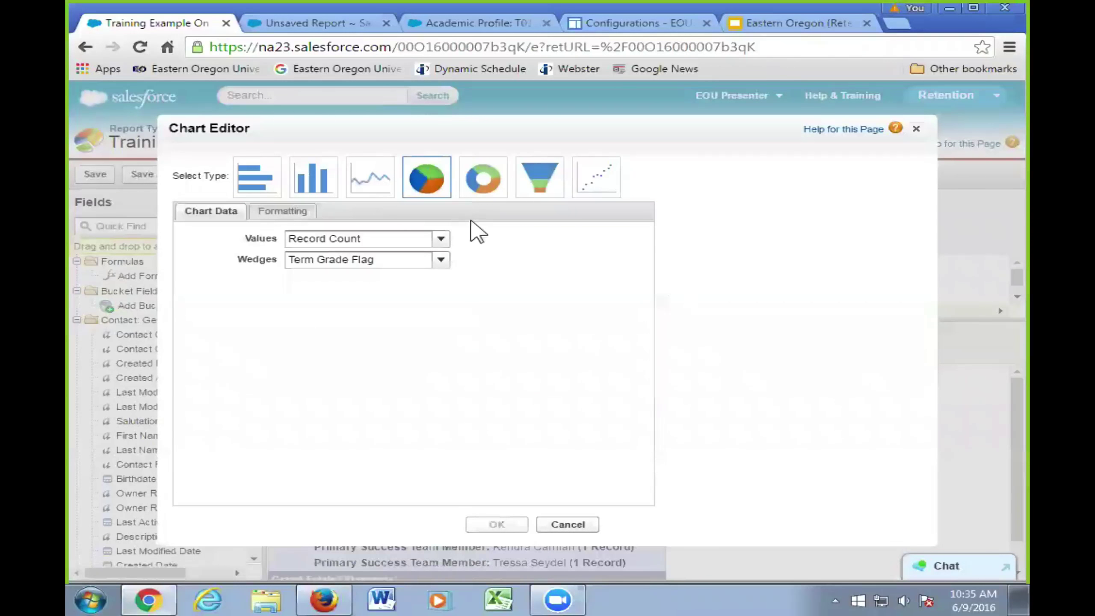
left_click(482, 188)
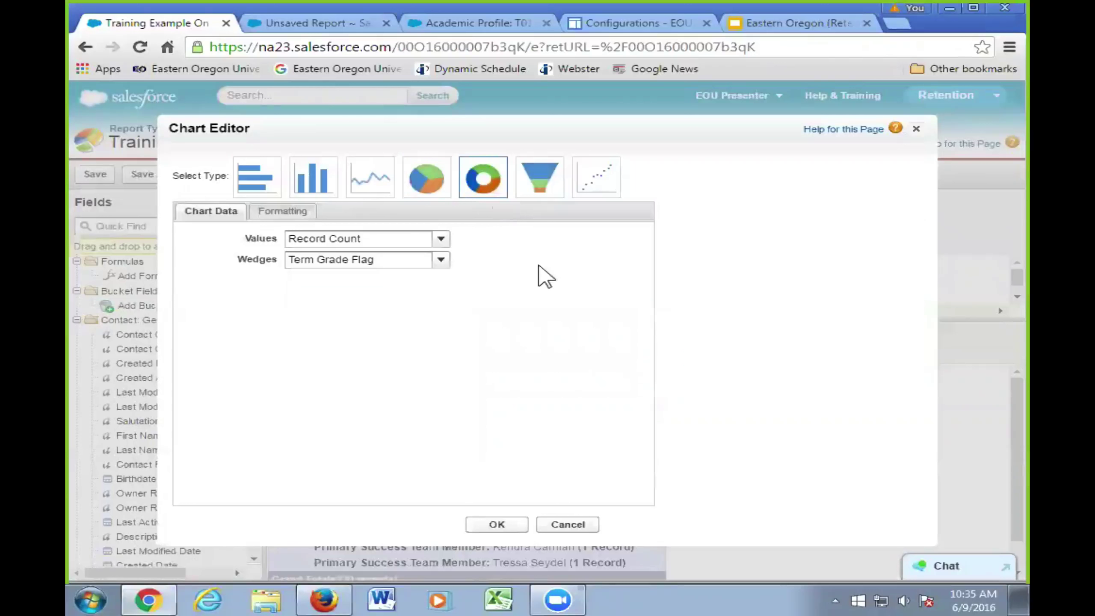
left_click(433, 268)
left_click(417, 295)
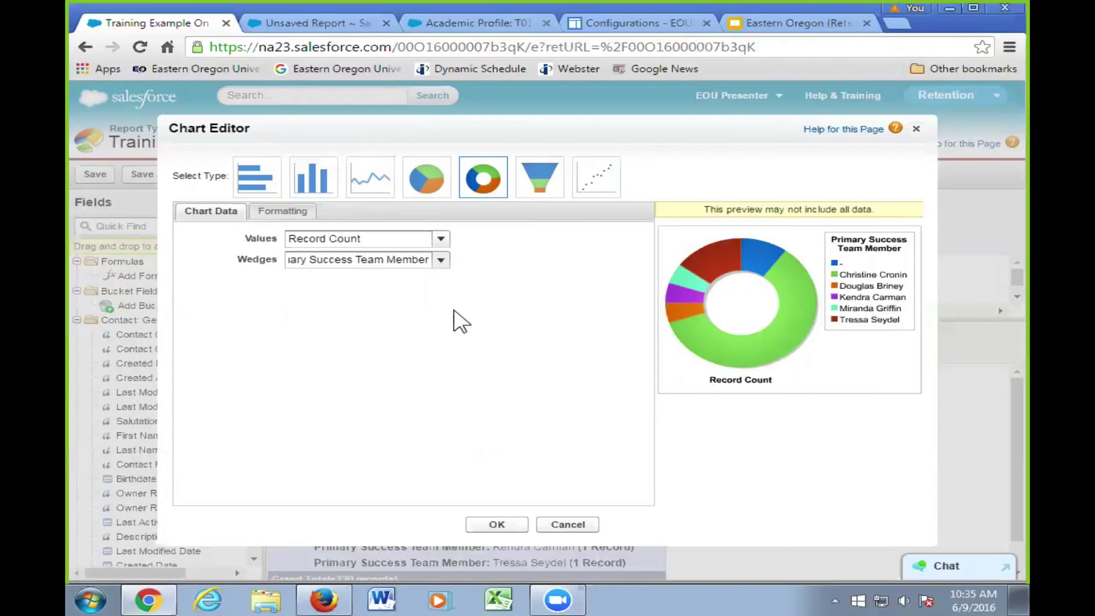
Step: Format the donut chart to show values, hover details and the total, choose its size, place it above the report, and apply it
left_click(304, 216)
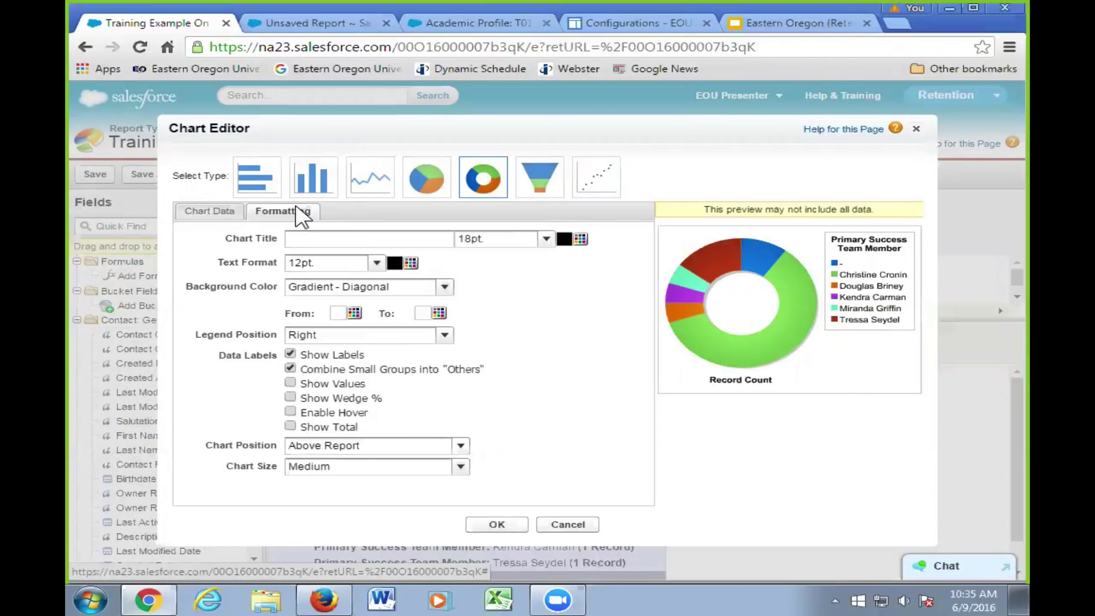
left_click(296, 383)
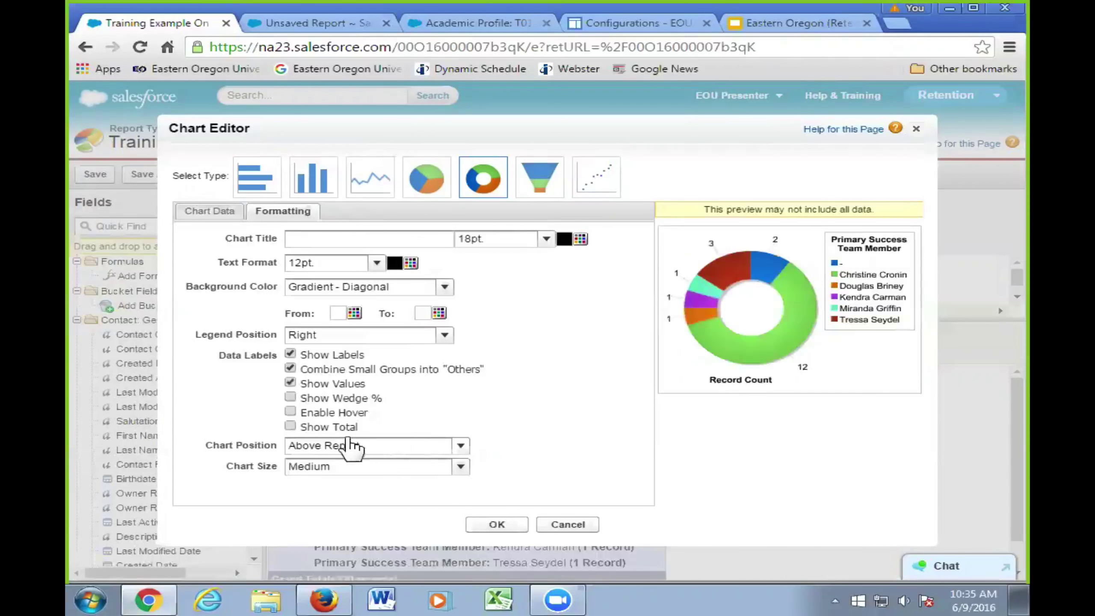
left_click(290, 411)
left_click(290, 425)
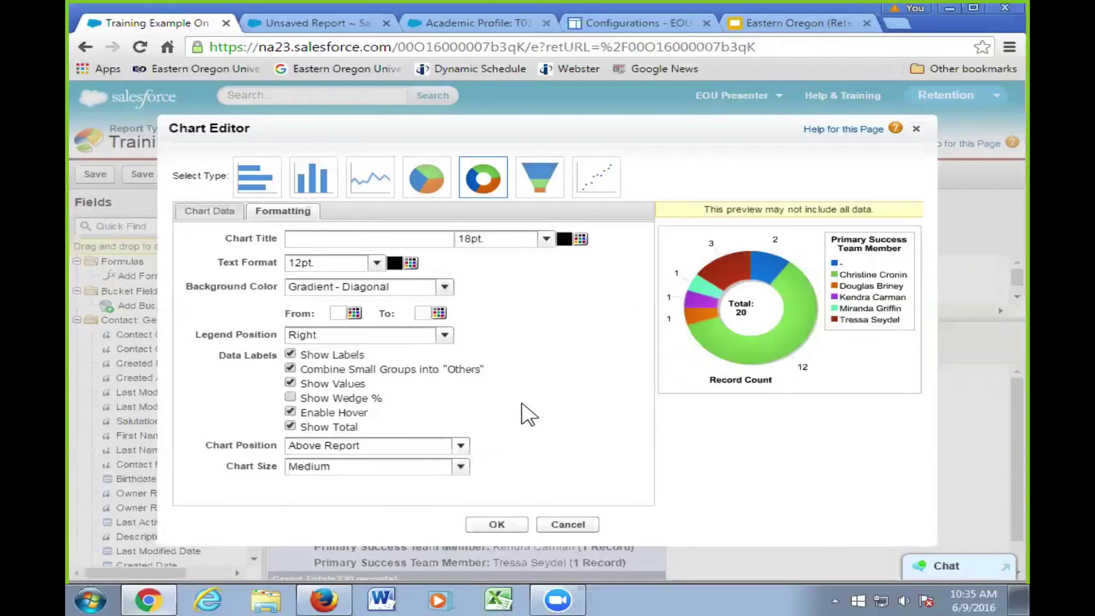
left_click(415, 467)
left_click(349, 516)
left_click(370, 448)
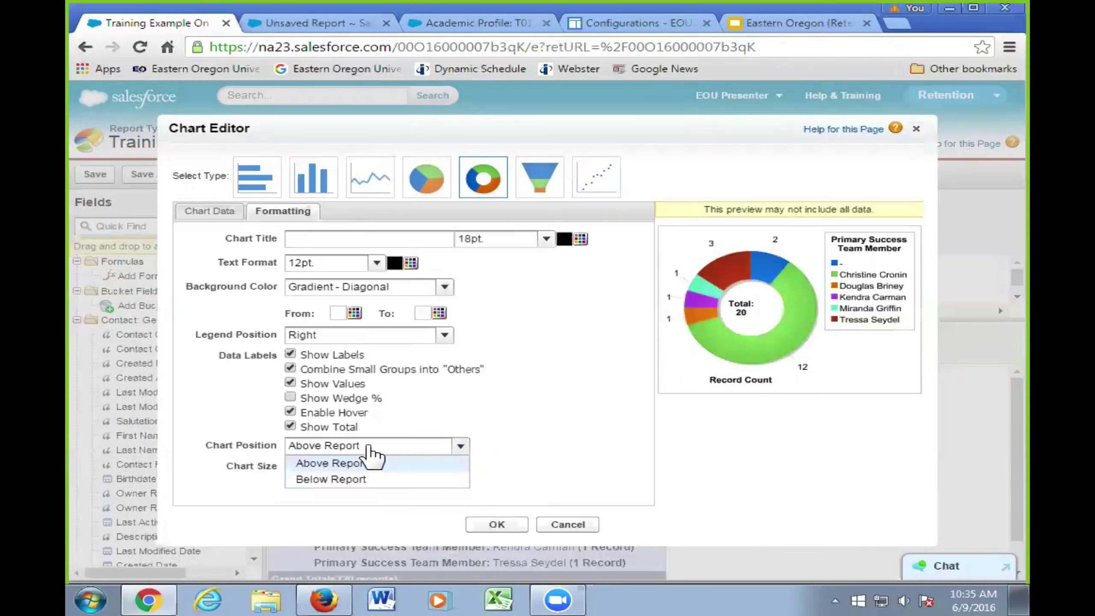
left_click(370, 462)
left_click(496, 523)
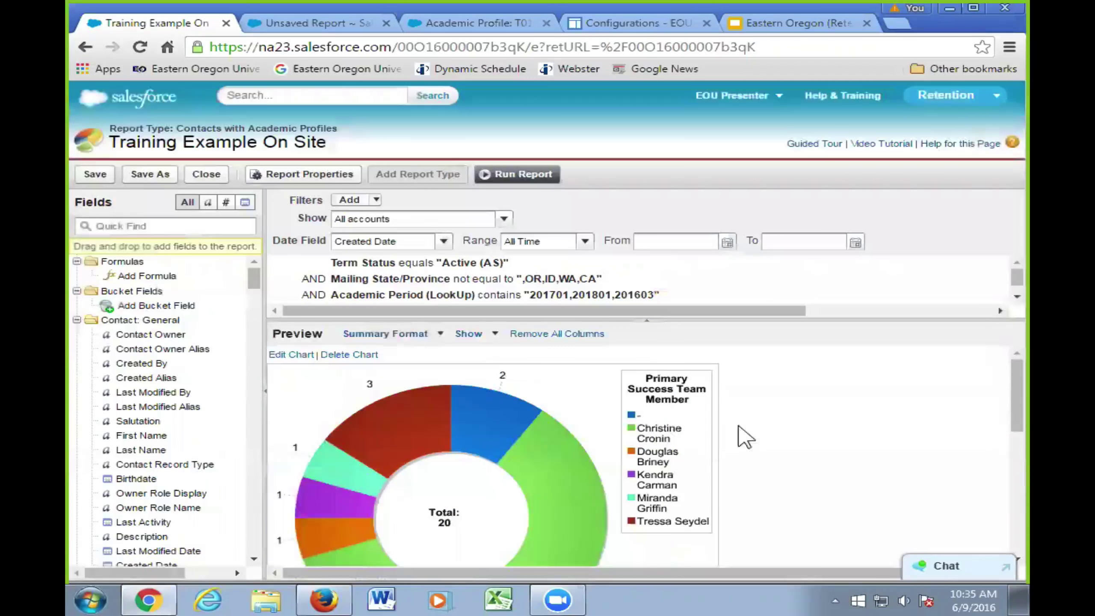
Step: Check the donut chart in the report preview and run the report
scroll(796, 427, "down", 3)
scroll(806, 420, "up", 1)
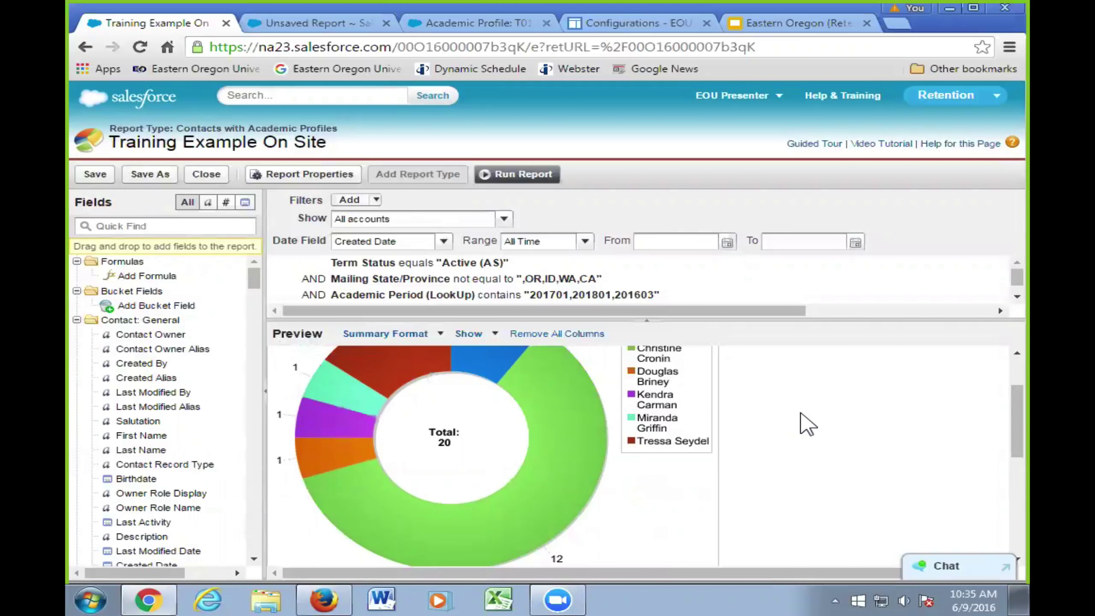
scroll(811, 440, "up", 1)
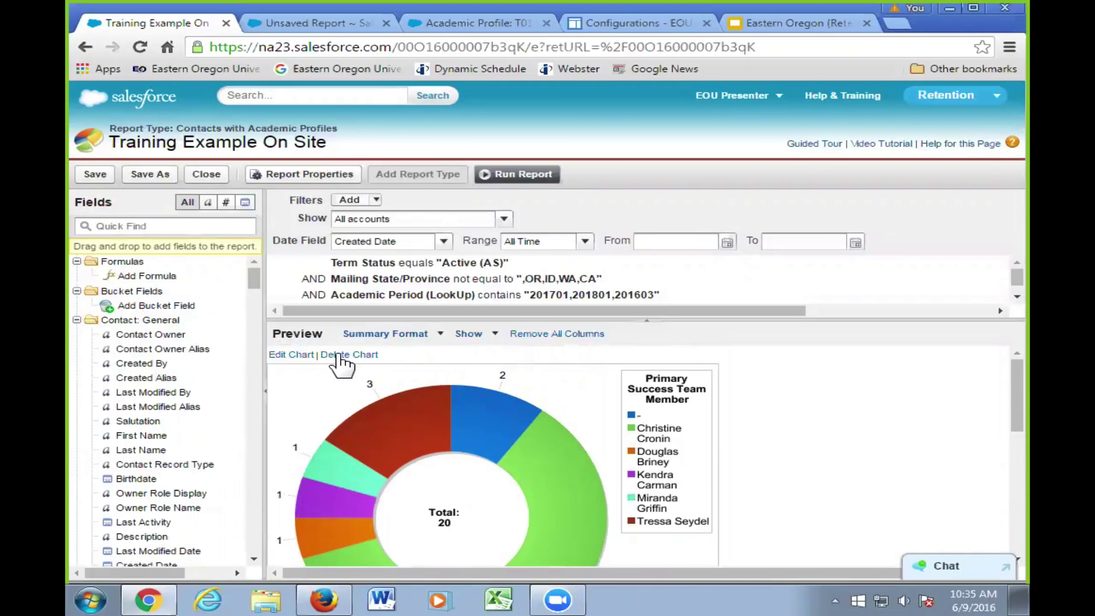
left_click(519, 175)
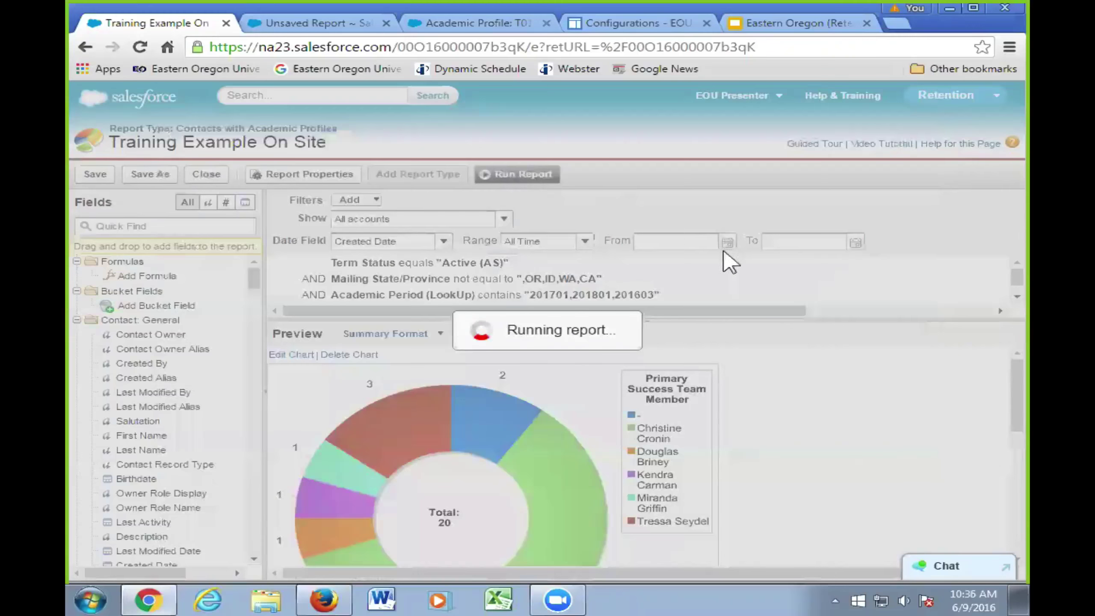
Step: Look over the chart and flag subgroups, and save the report in the Unfiled Public Reports folder, returning to it
scroll(821, 379, "down", 5)
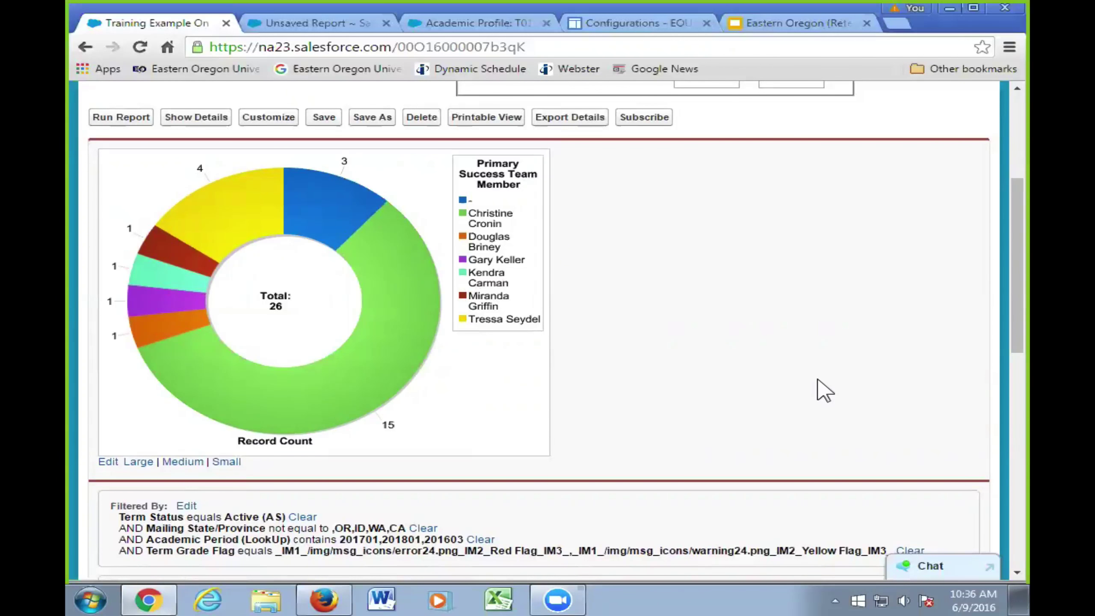
scroll(824, 390, "down", 10)
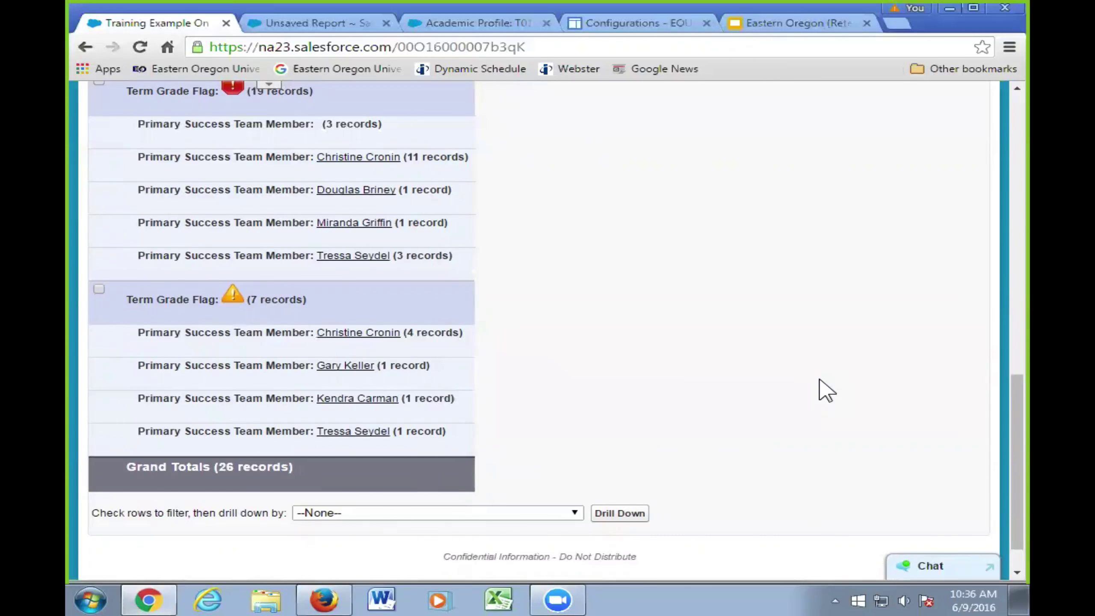
scroll(818, 391, "up", 2)
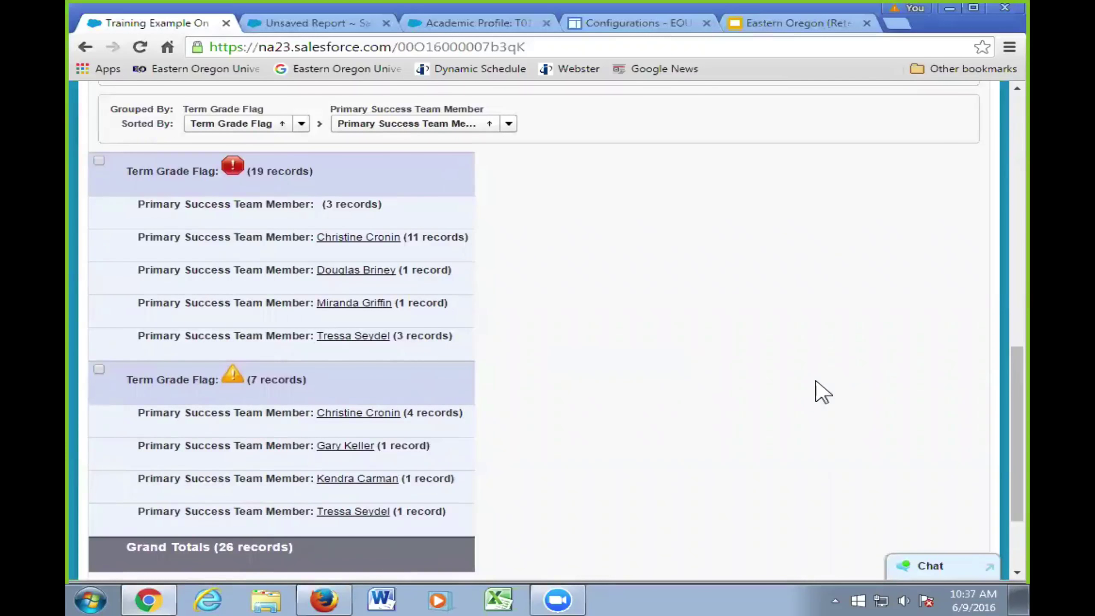
scroll(821, 392, "up", 15)
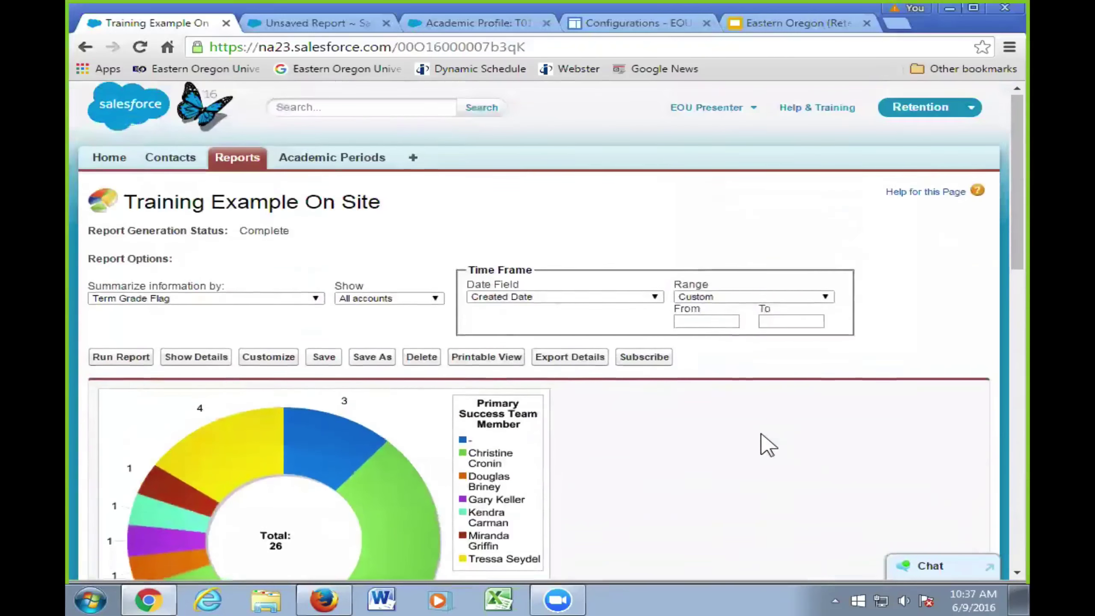
scroll(639, 393, "down", 1)
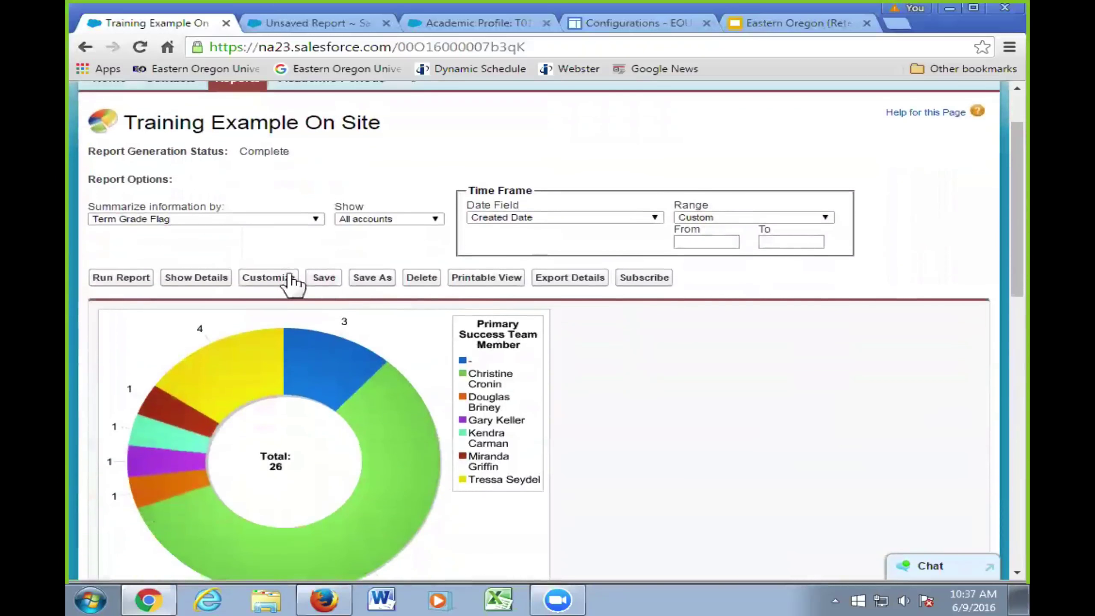
left_click(336, 279)
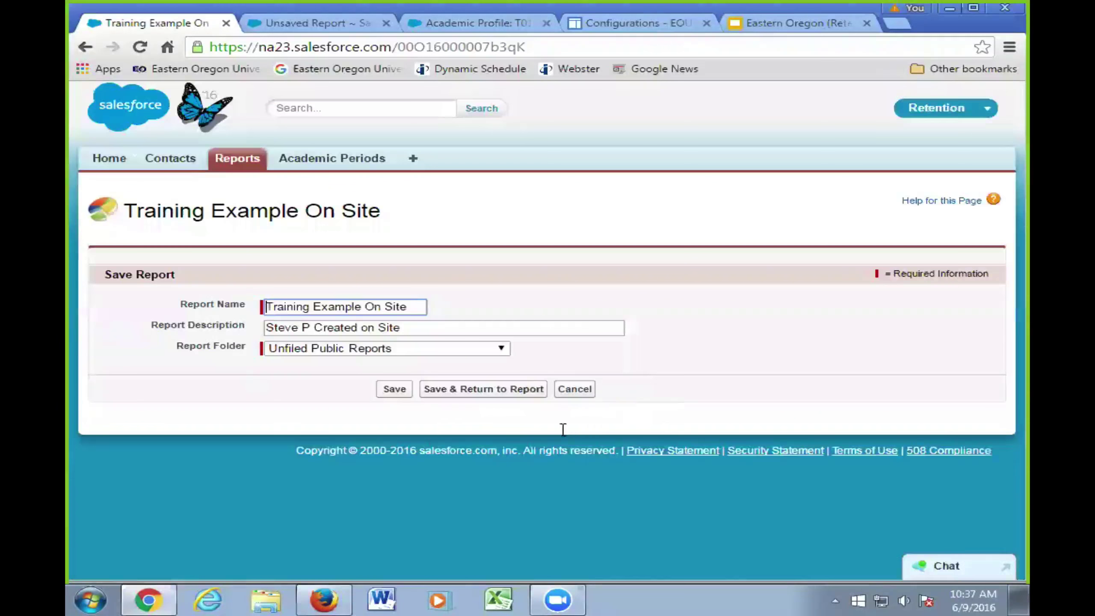
left_click(477, 390)
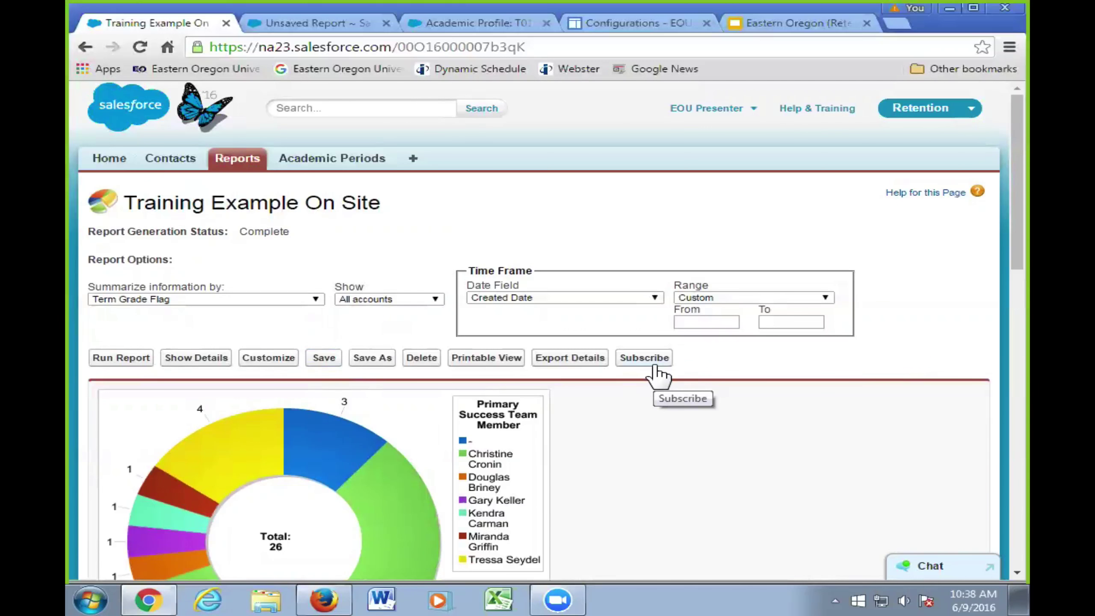
left_click(653, 366)
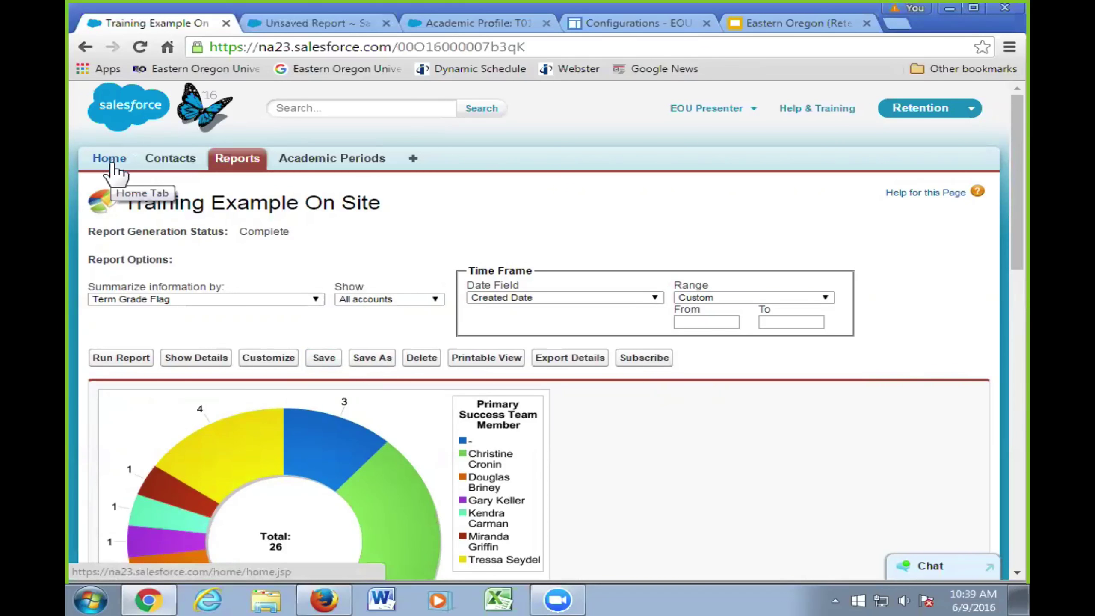
Step: Reopen the report for customizing and try the Matrix format, looking over the matrix of grade flags by success team member
left_click(263, 358)
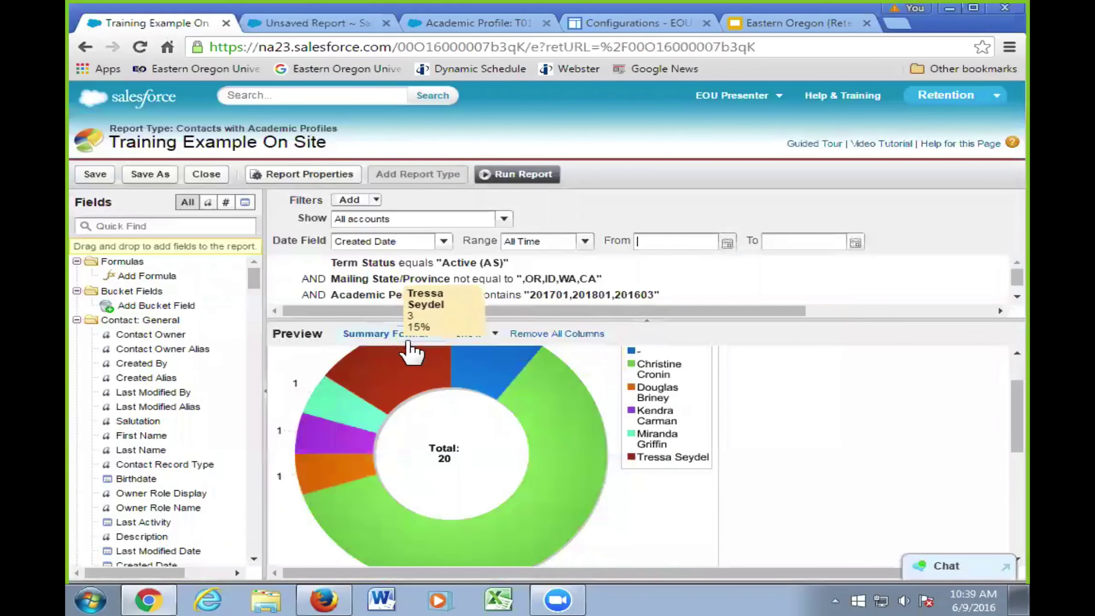
left_click(414, 351)
left_click(440, 402)
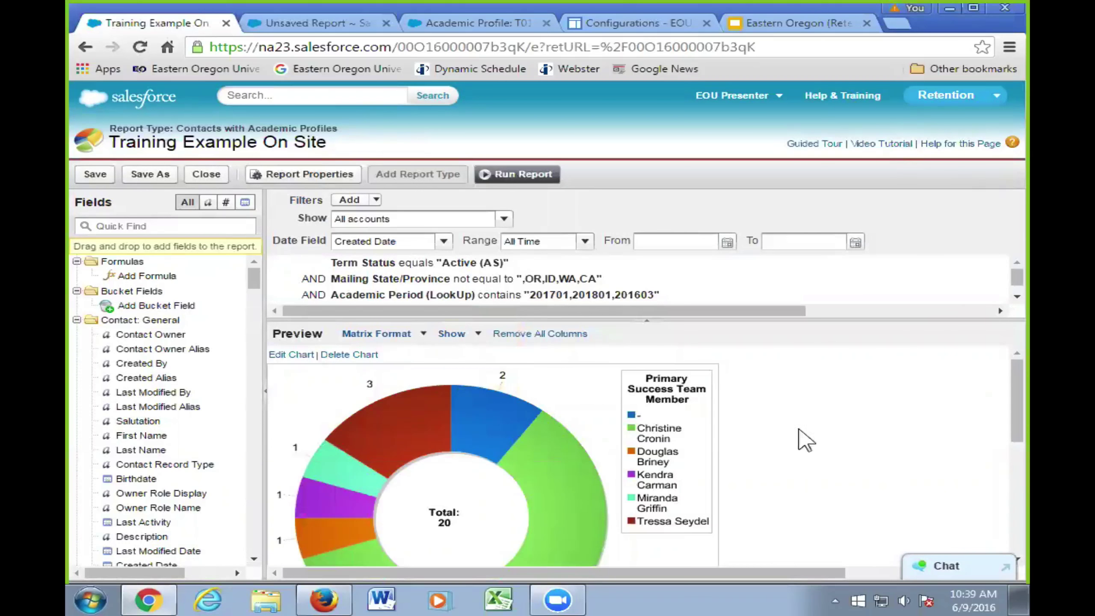
scroll(799, 440, "down", 5)
scroll(805, 422, "down", 1)
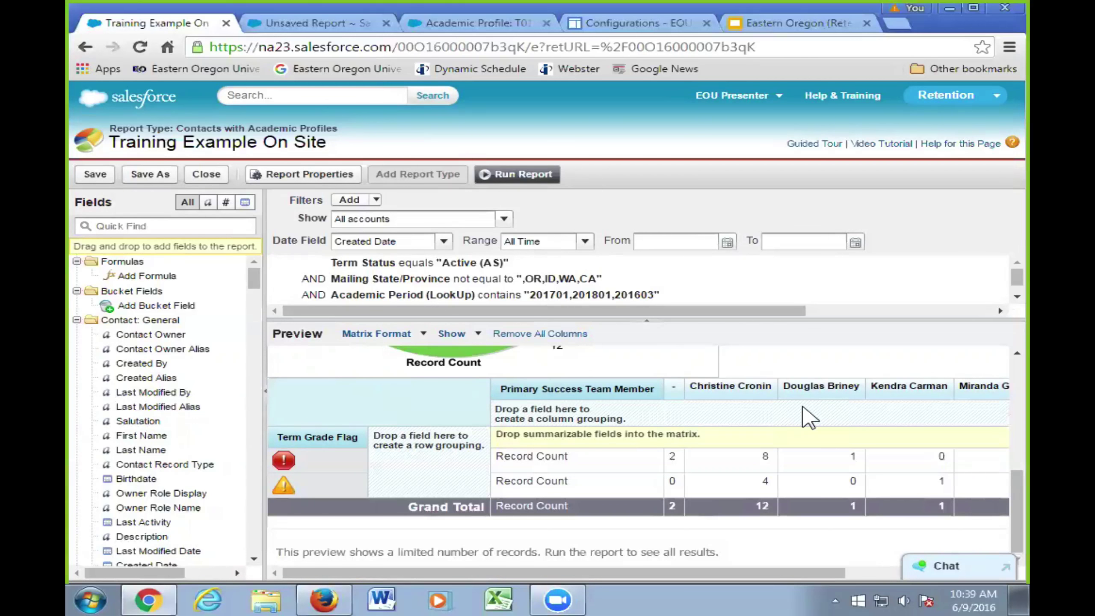
scroll(691, 481, "up", 5)
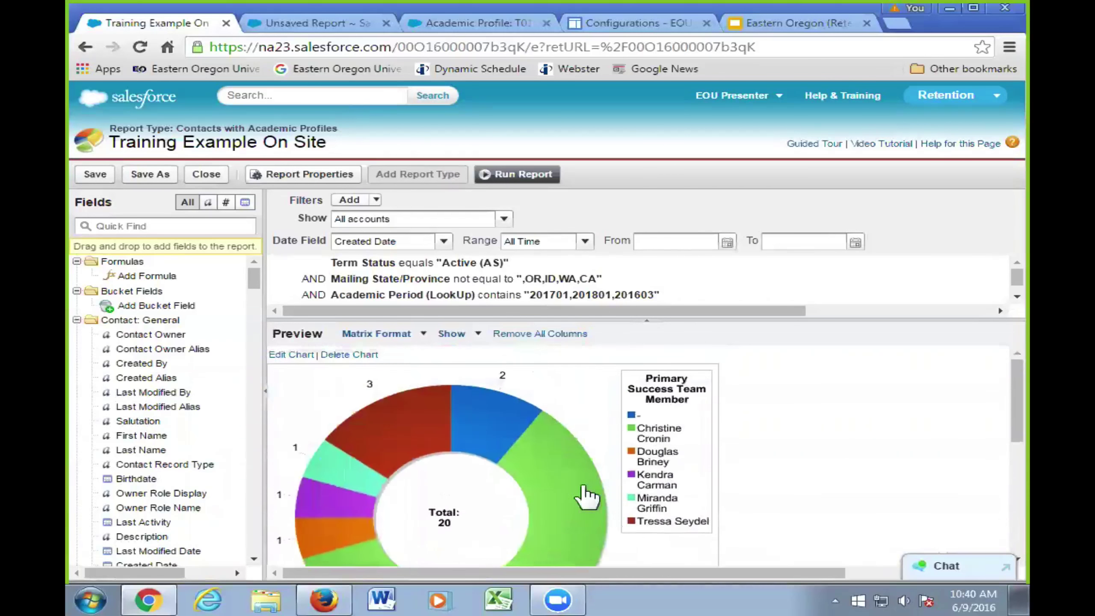
Step: Try Term Grade Flag as the donut chart's wedges and set them back to Primary Success Team Member
left_click(288, 358)
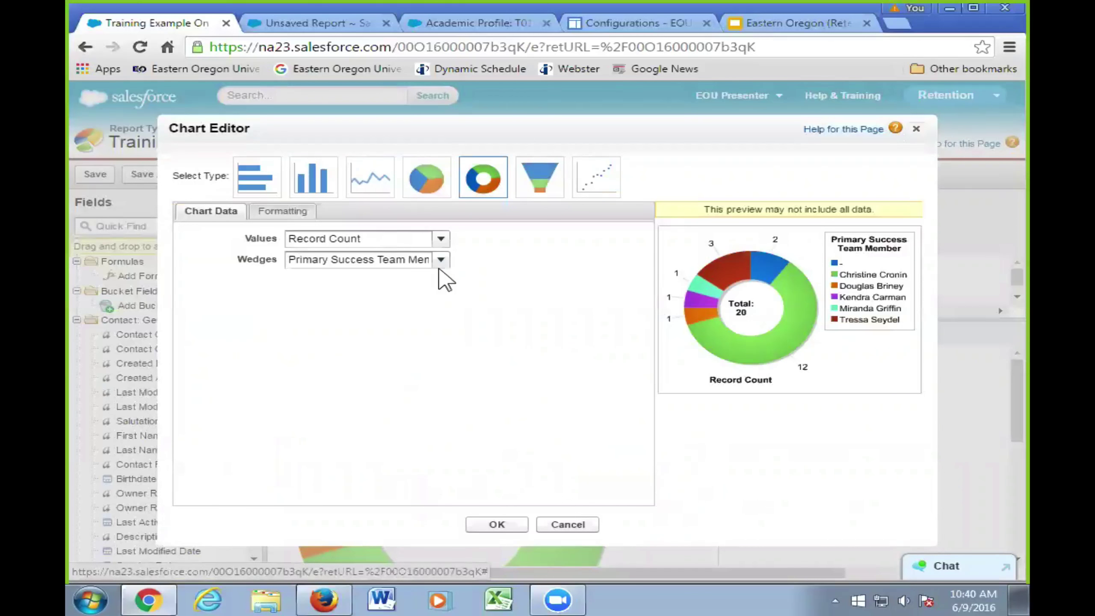
left_click(416, 262)
left_click(412, 277)
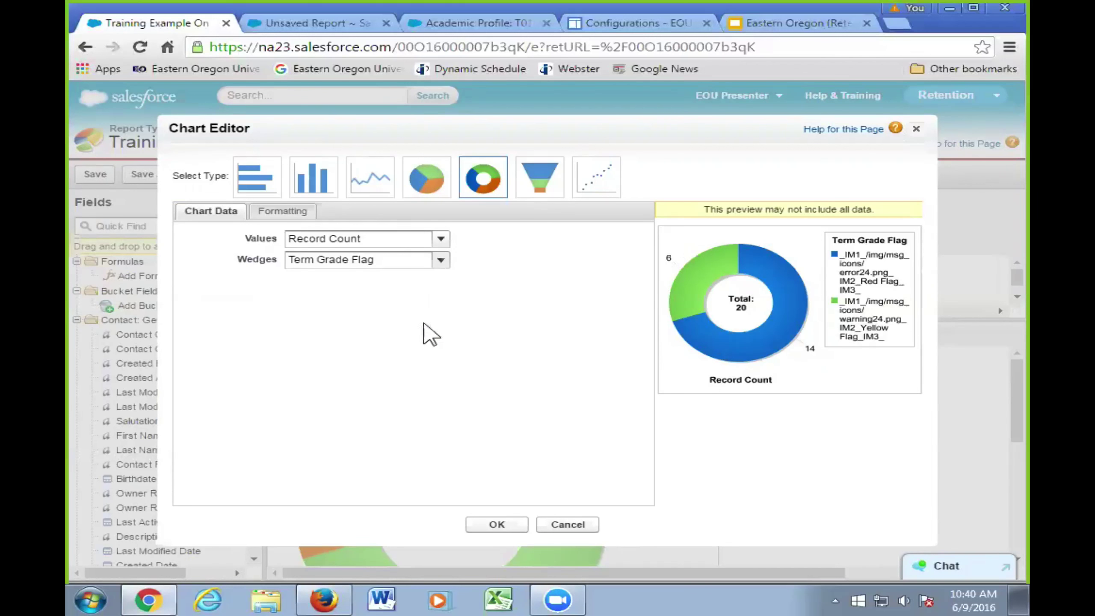
left_click(397, 261)
left_click(389, 294)
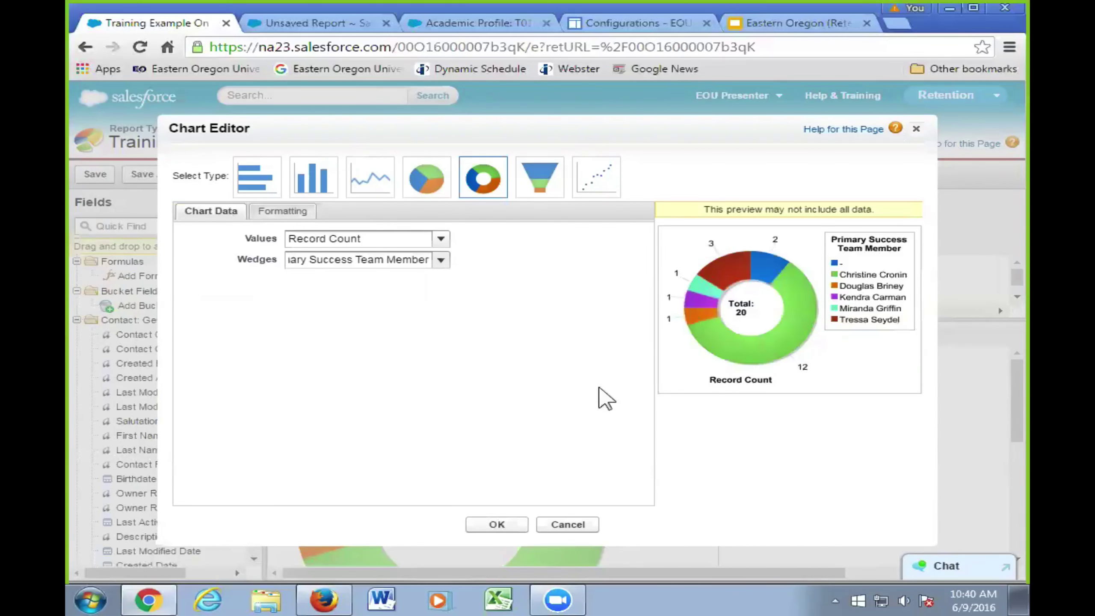
left_click(491, 524)
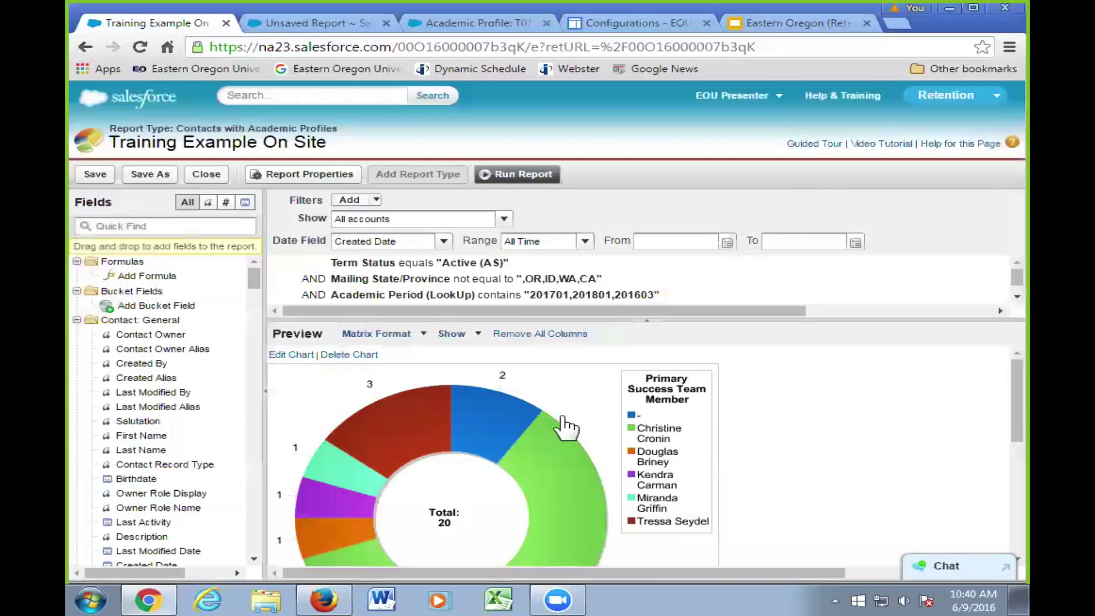
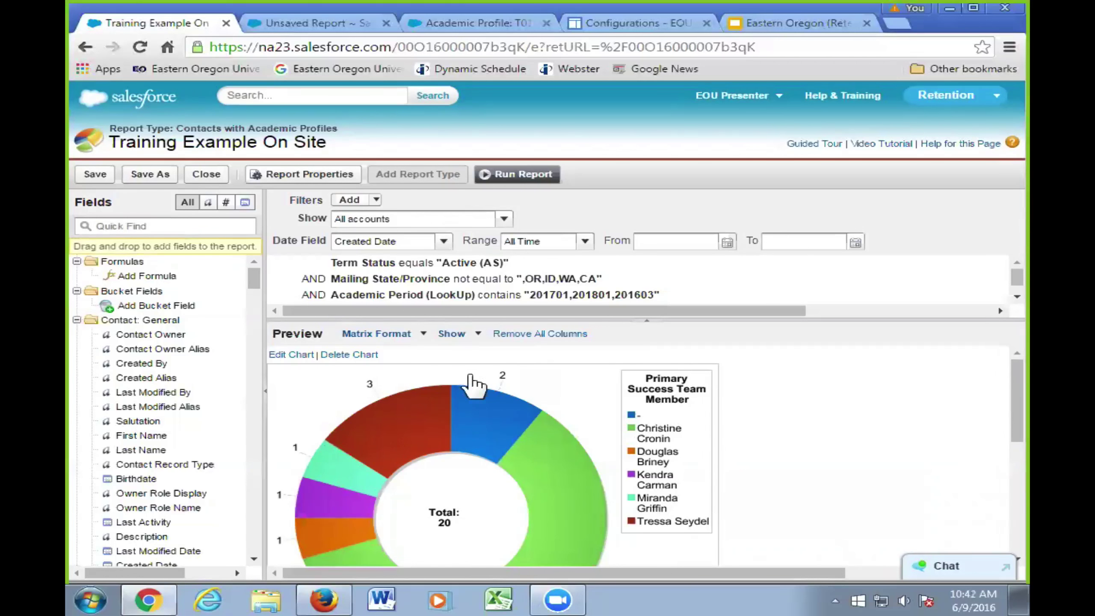
Step: View the open academic profile record and switch the report back to Summary format
left_click(412, 28)
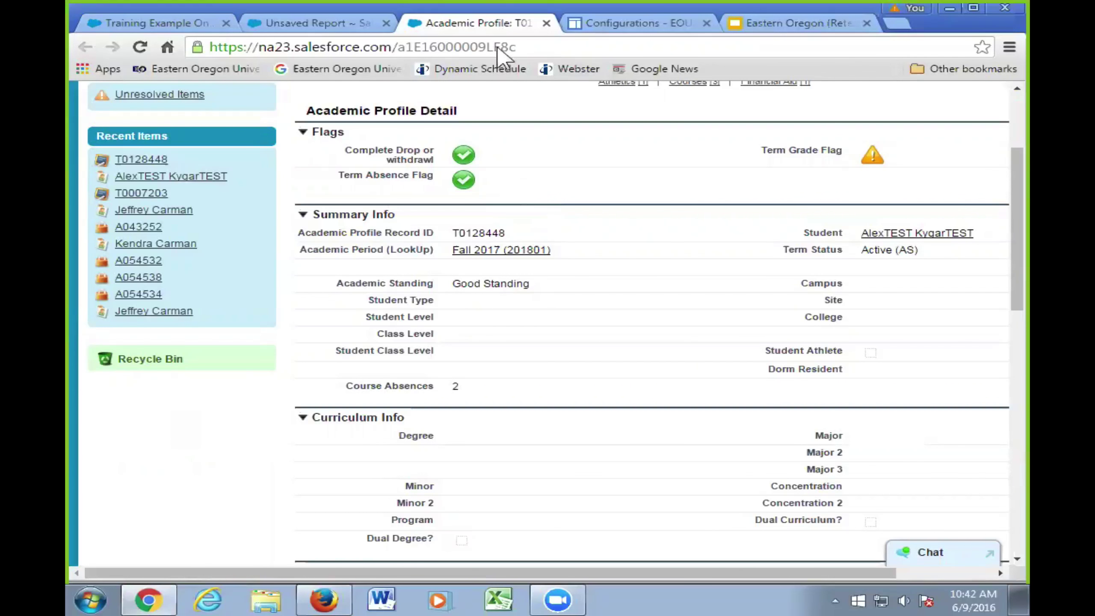
left_click(214, 25)
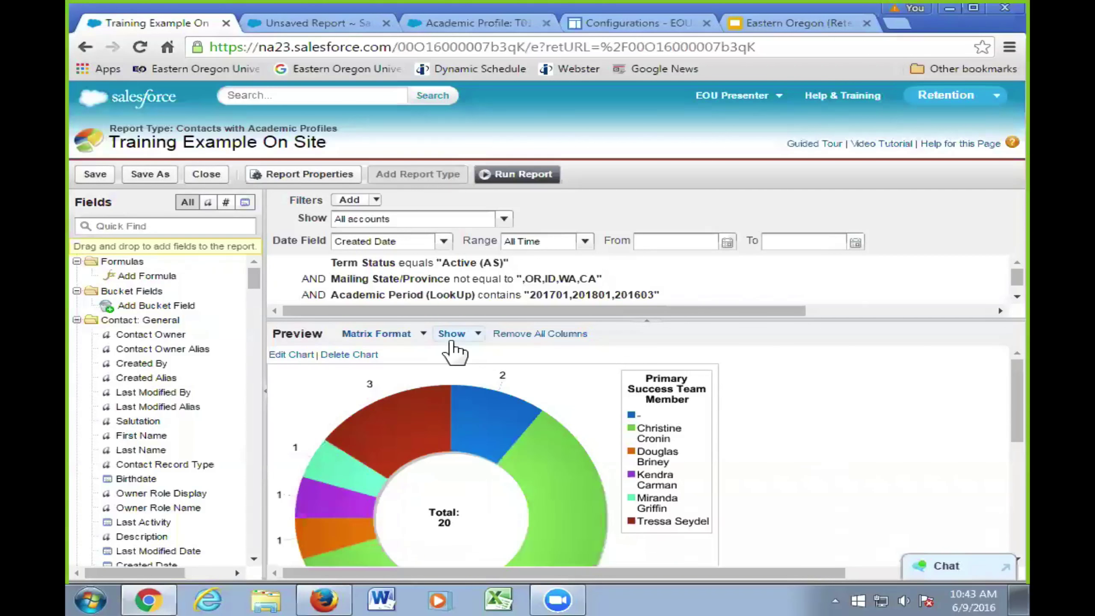
scroll(562, 427, "down", 5)
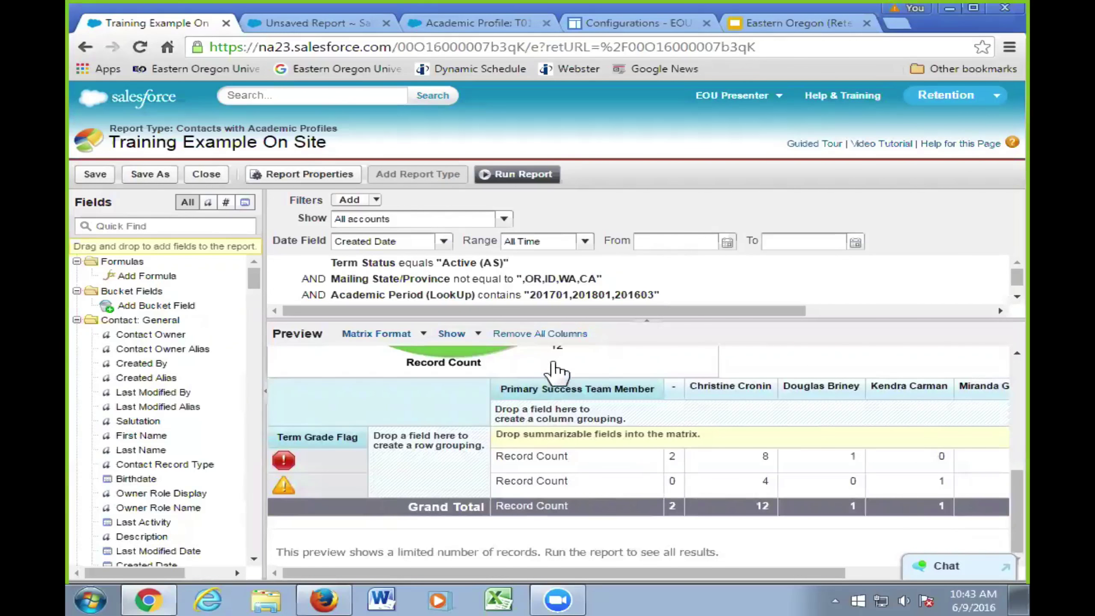
left_click(379, 333)
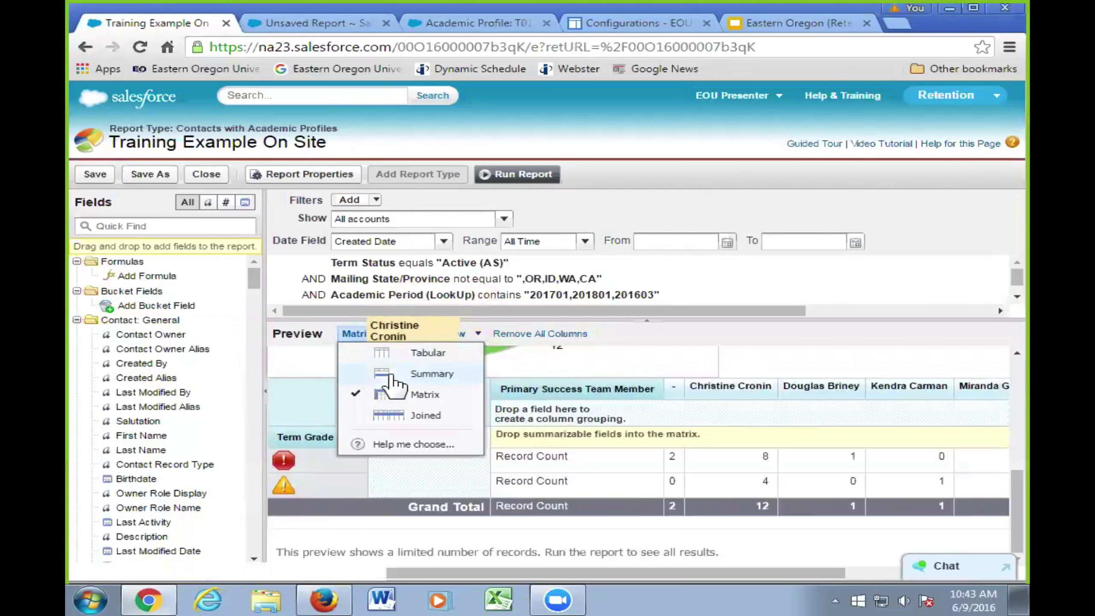
left_click(375, 374)
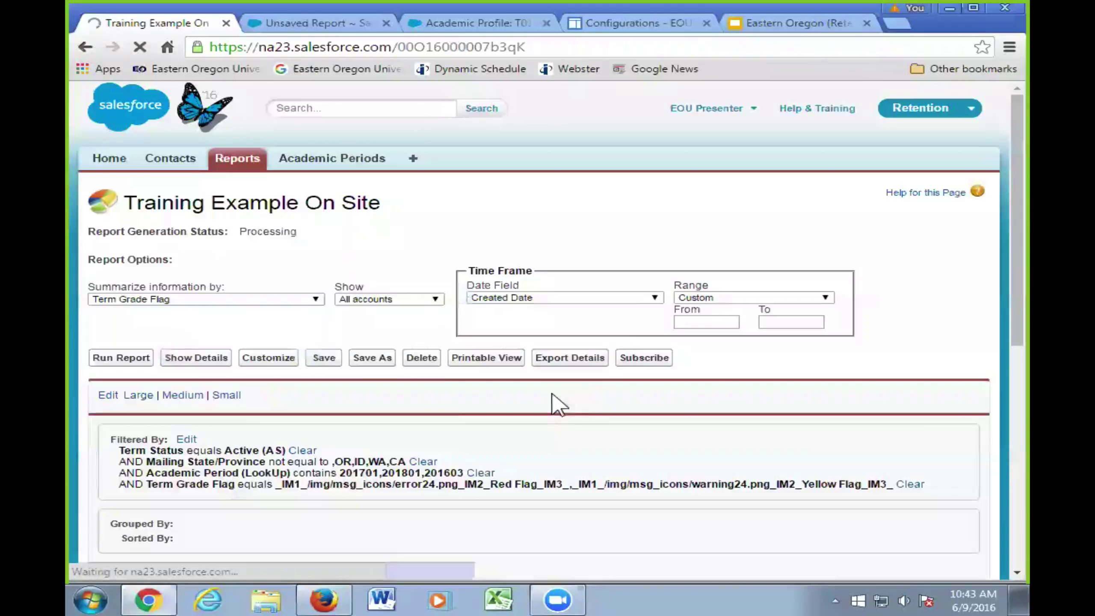
Step: Save the report and return to it, reopen it for customizing and delete its donut chart
left_click(325, 358)
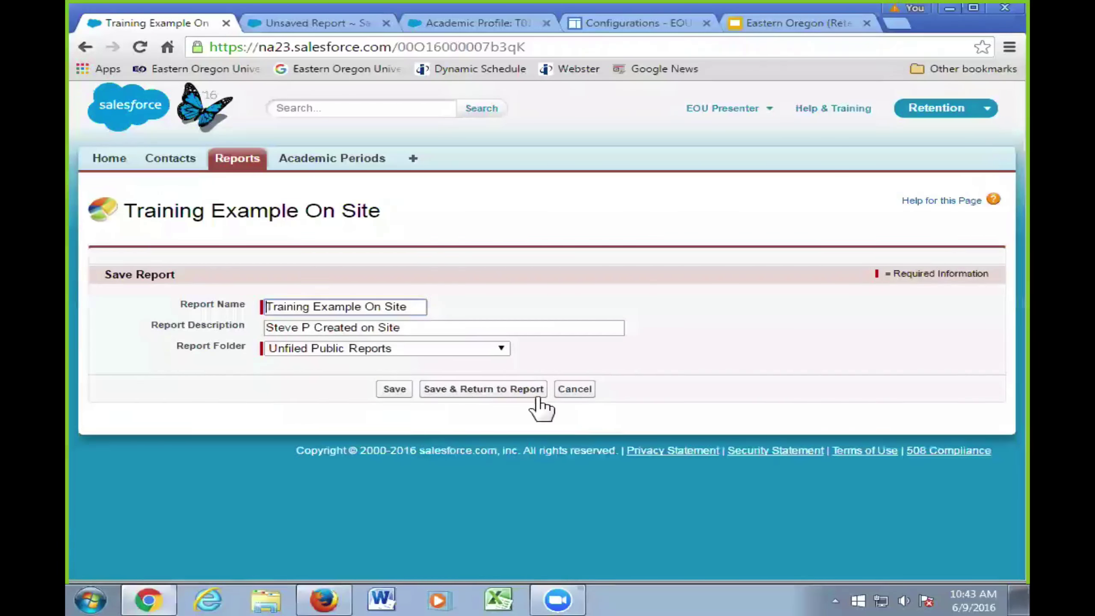
left_click(441, 388)
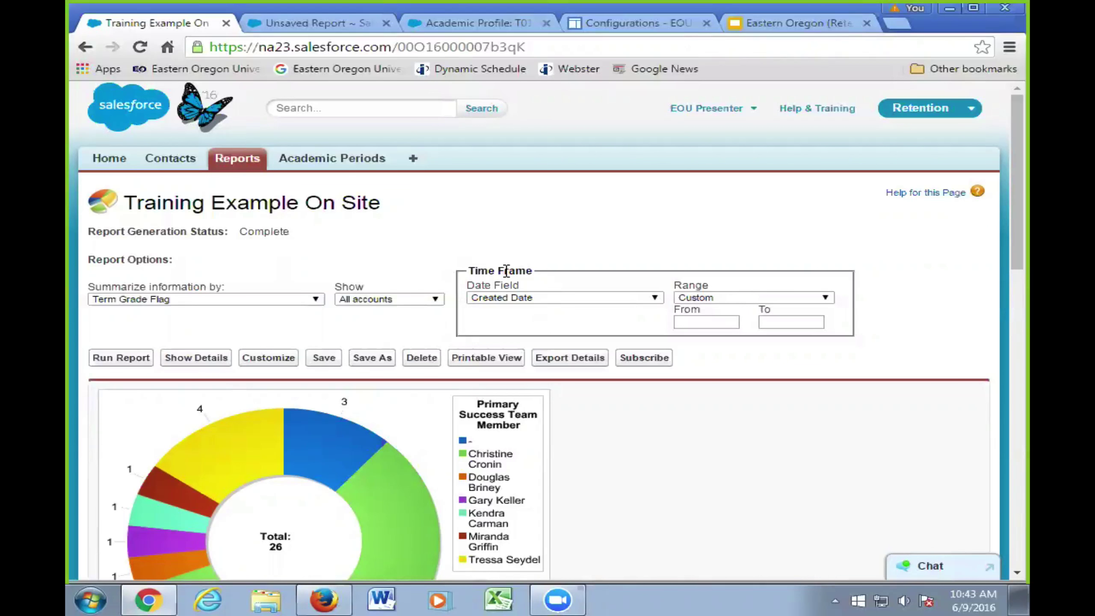
left_click(268, 360)
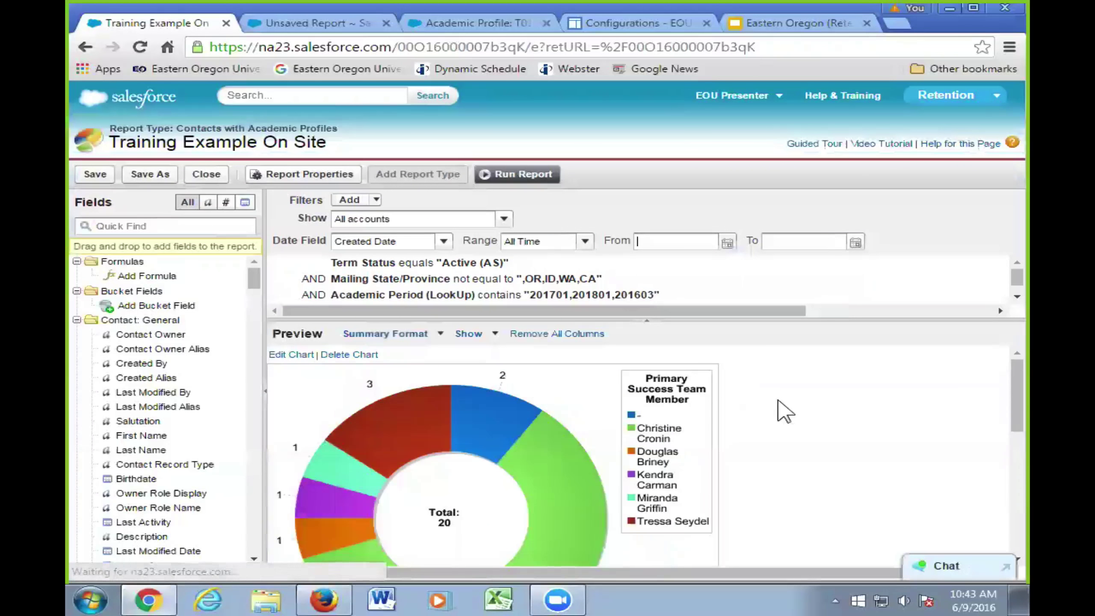
left_click(353, 349)
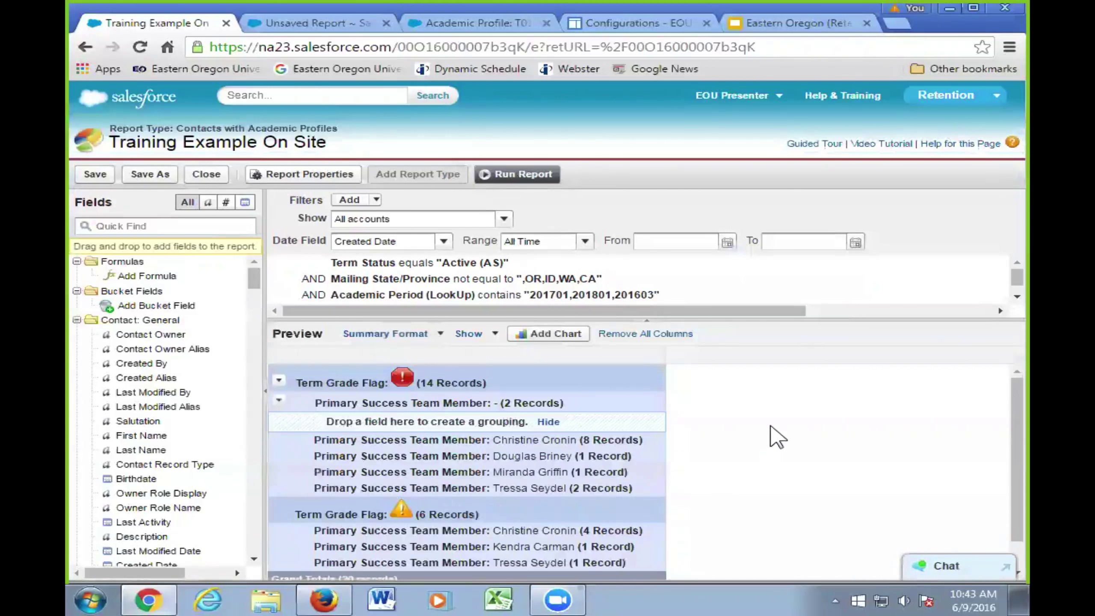
scroll(776, 436, "down", 1)
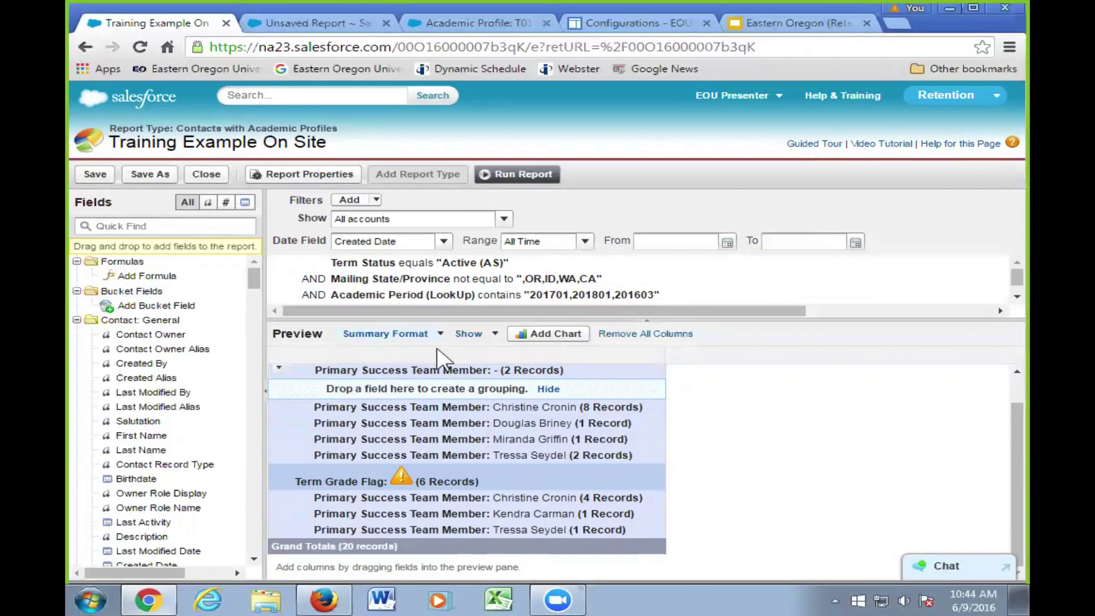
Step: Try the Matrix format, swapping Term Grade Flag and Primary Success Team Member between the row and column groupings and back
left_click(390, 334)
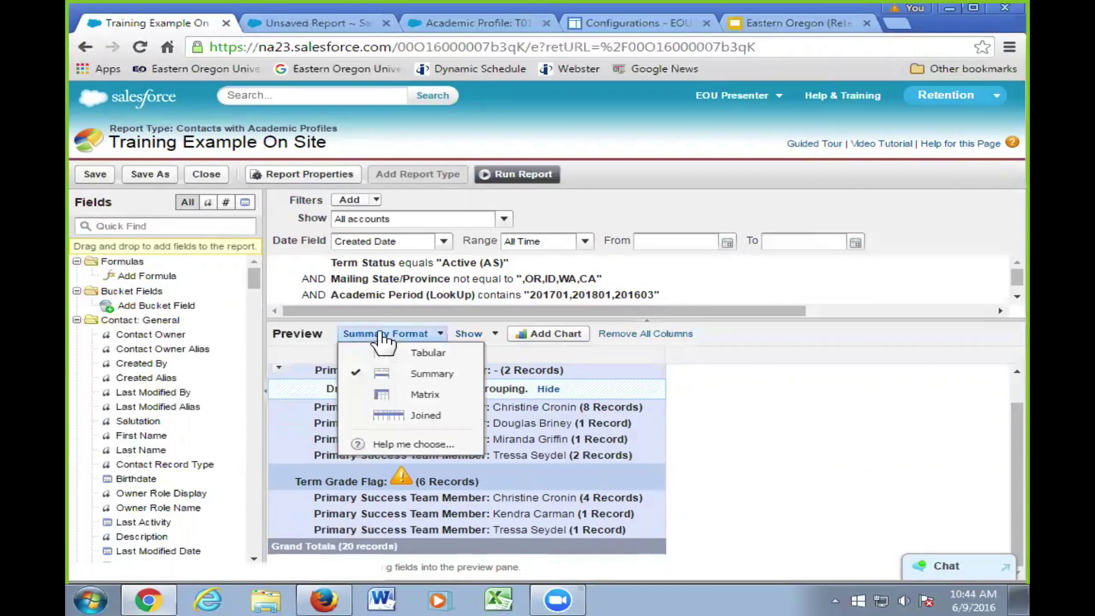
left_click(422, 394)
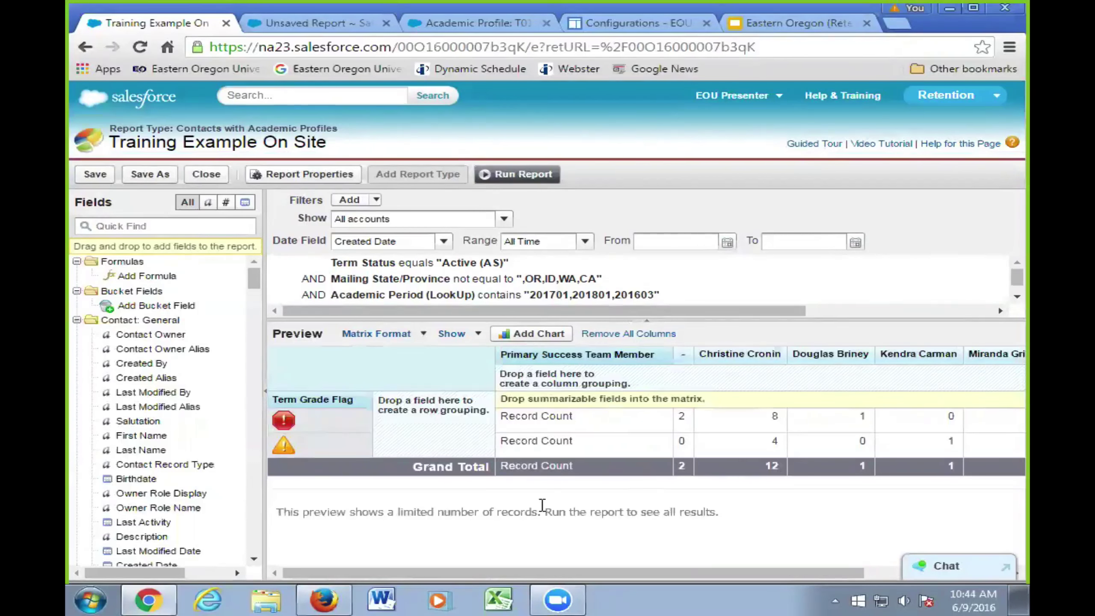
left_click_drag(313, 399, 339, 408)
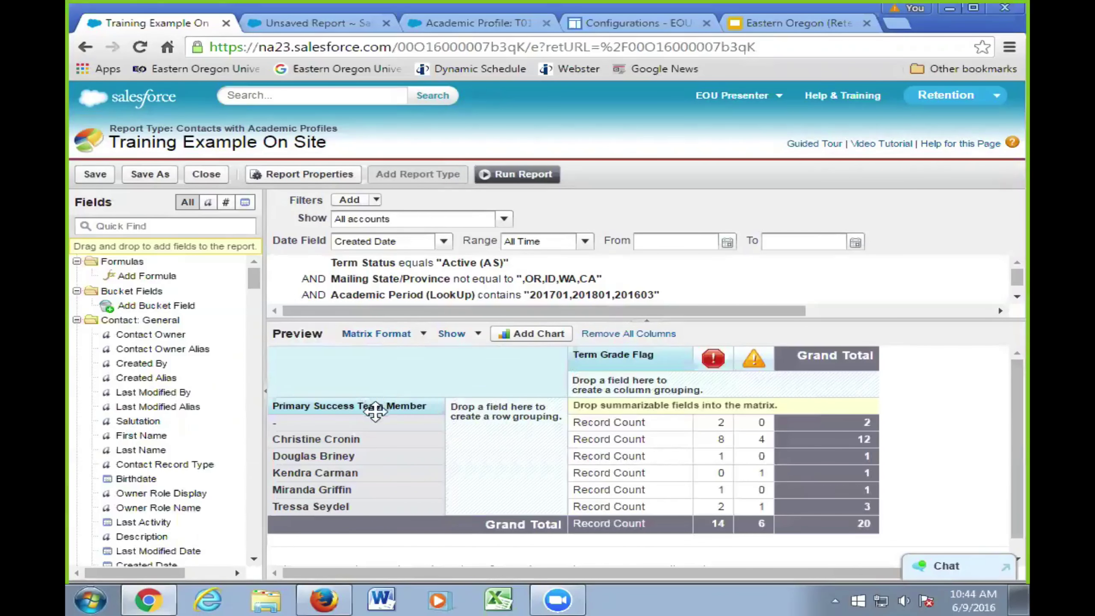
left_click_drag(373, 406, 629, 384)
left_click_drag(515, 365, 352, 413)
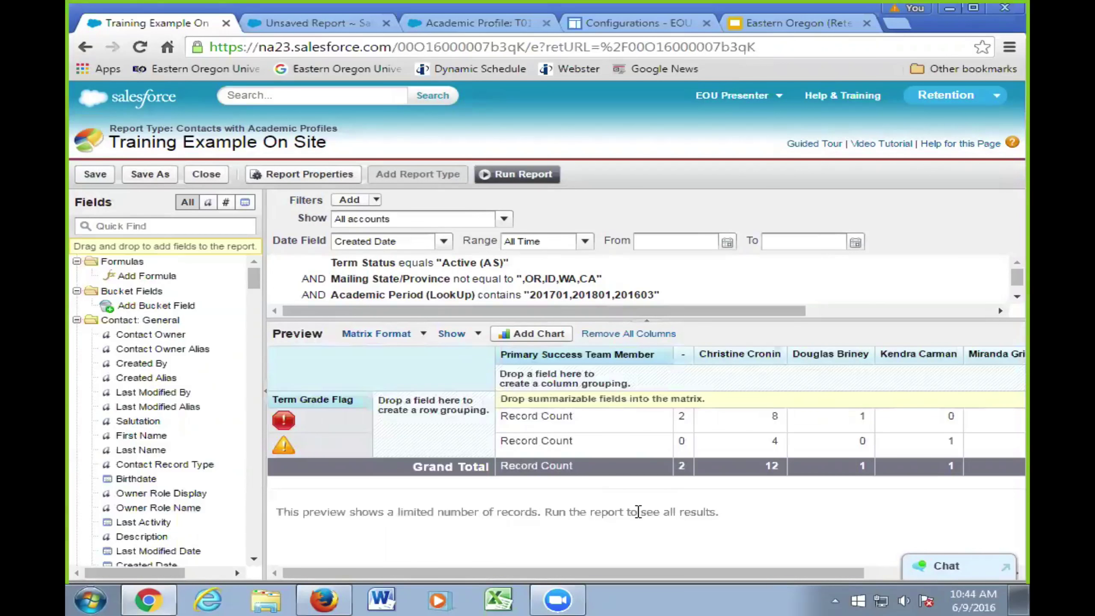
Step: Run the matrix report to view the flag counts per team member, and return it to Summary format in customizing
left_click(517, 174)
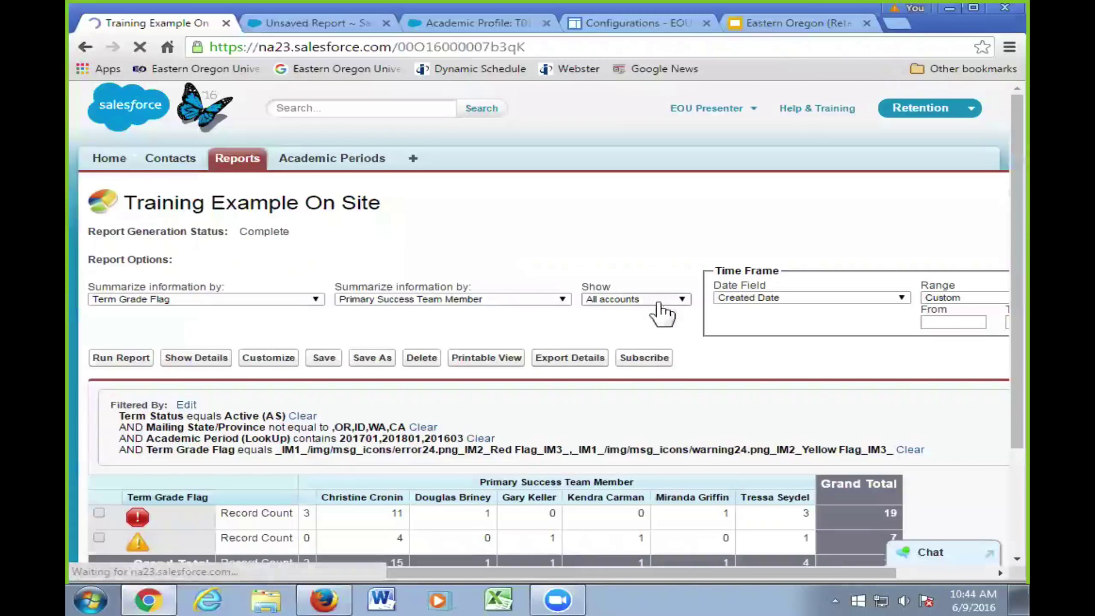
scroll(672, 404, "down", 2)
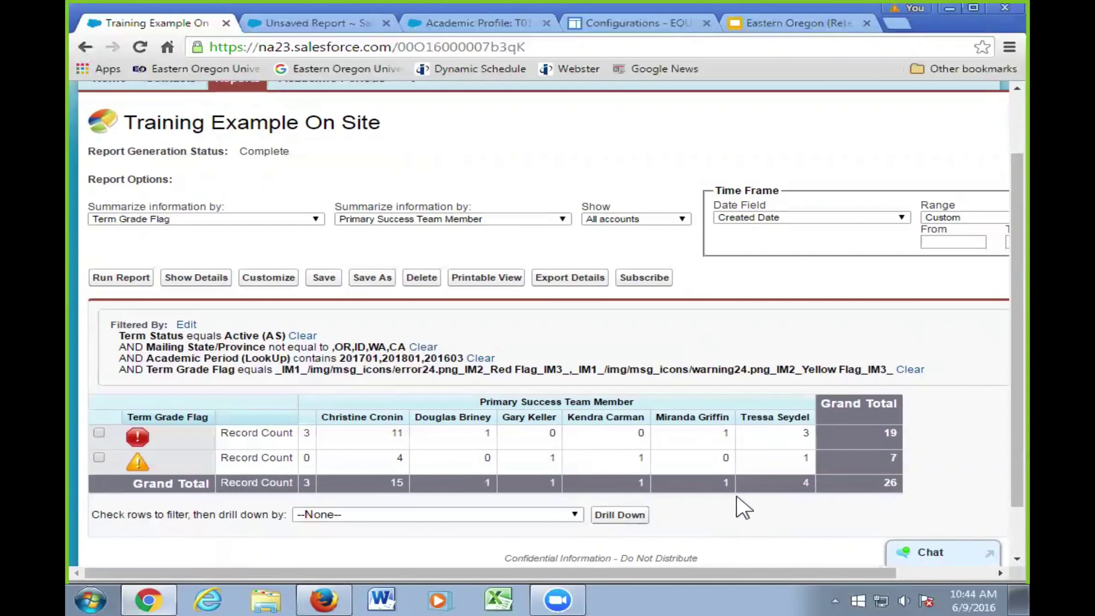
left_click(263, 278)
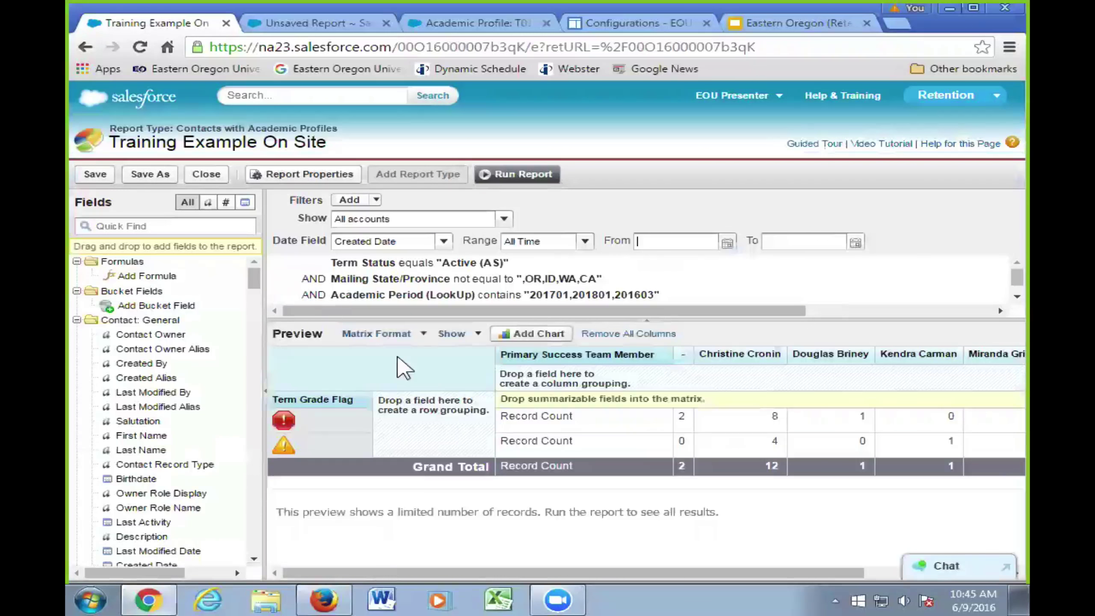
left_click(383, 333)
left_click(440, 381)
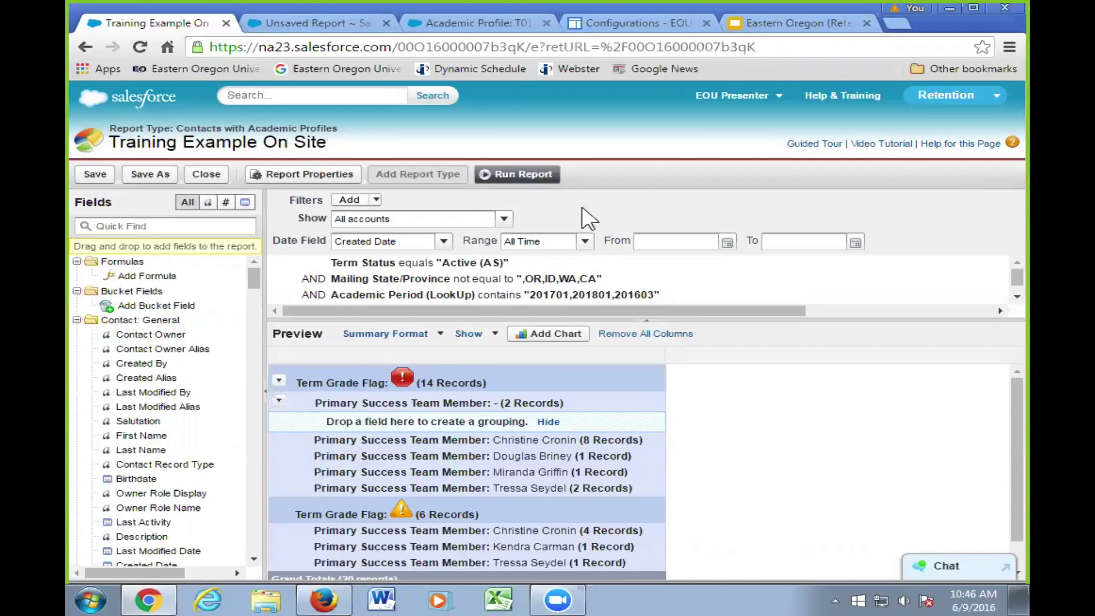
Step: Run the summary report and save it, returning to the reports and dashboards list
left_click(533, 177)
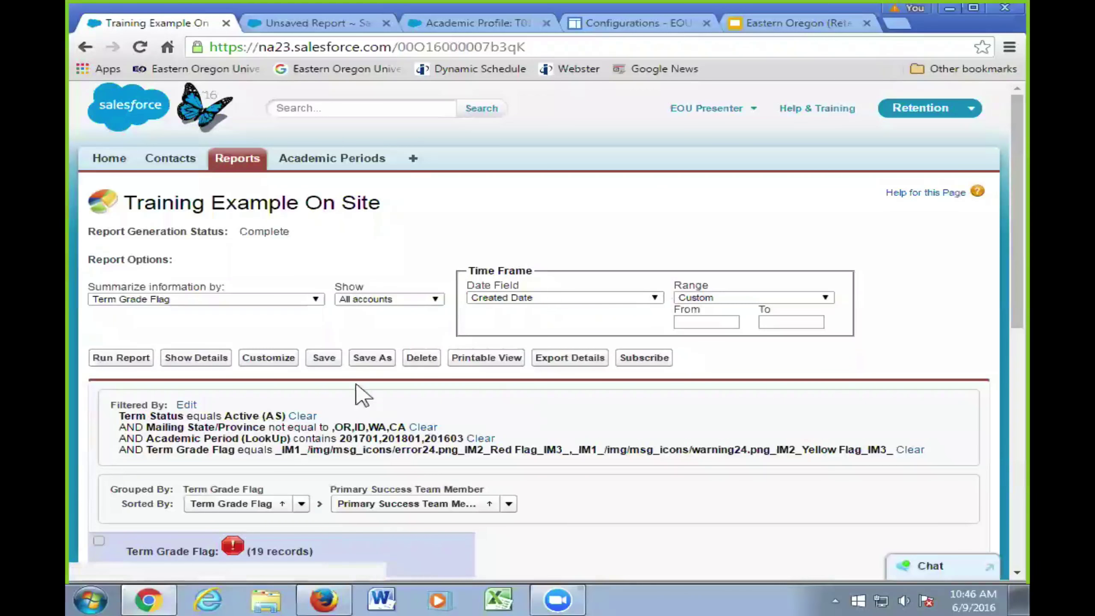
left_click(331, 360)
left_click(392, 389)
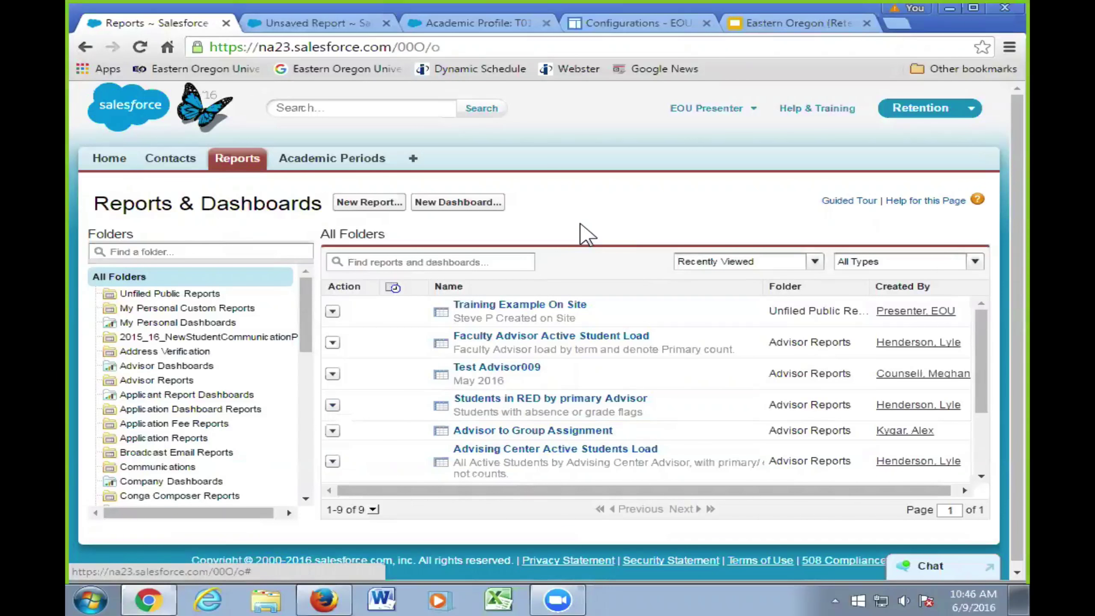
left_click(474, 202)
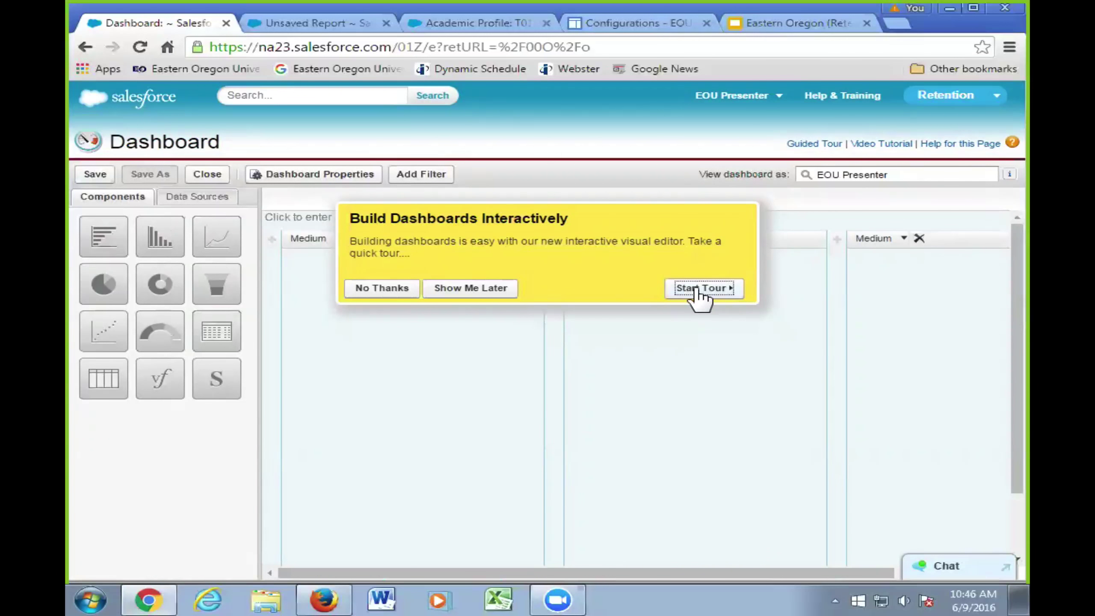
left_click(409, 289)
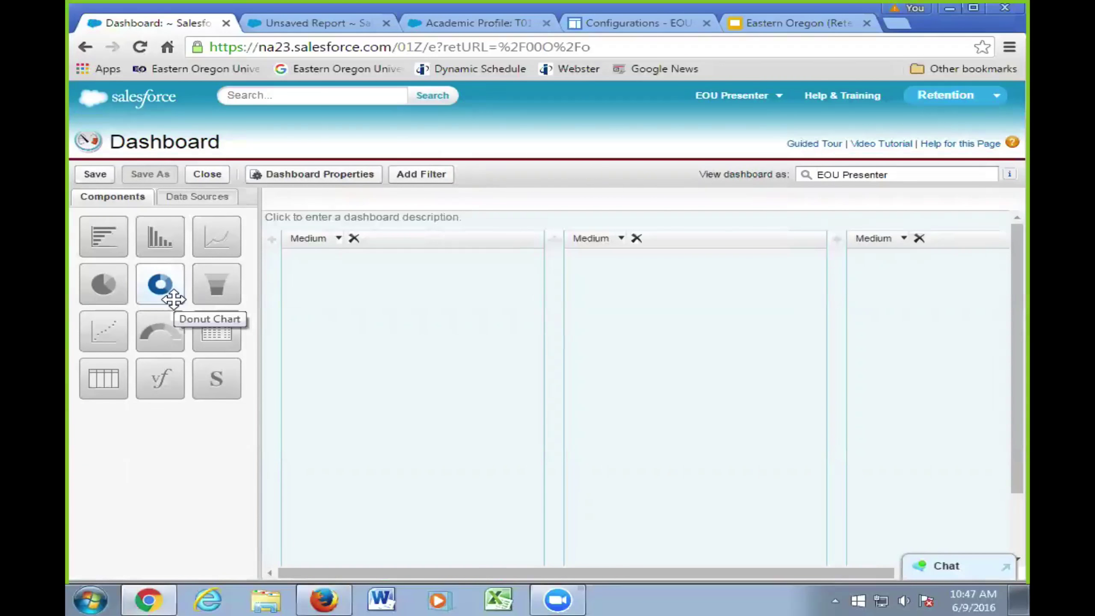
left_click(85, 46)
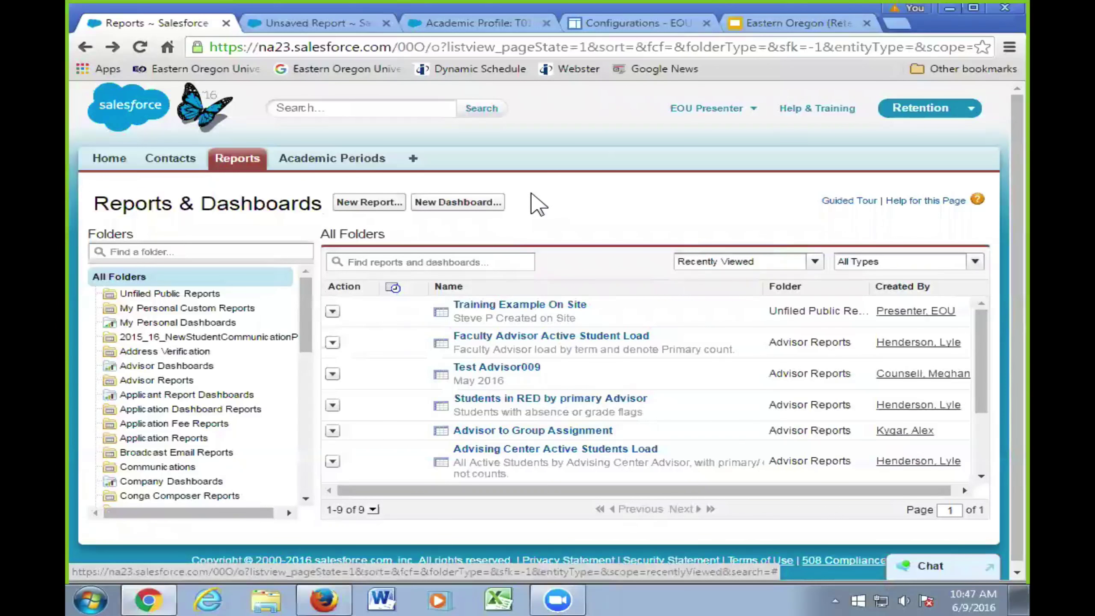
Step: Create a dashboard with a donut chart in the first column, finding "train" to use the Training Example On Site report as its source
left_click(482, 203)
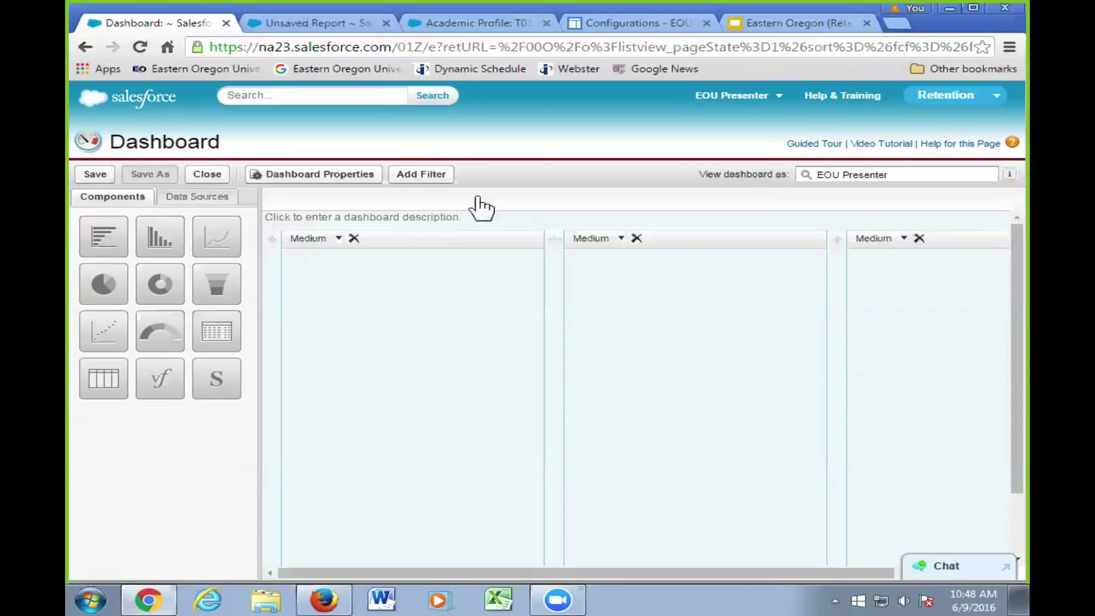
left_click_drag(158, 283, 369, 348)
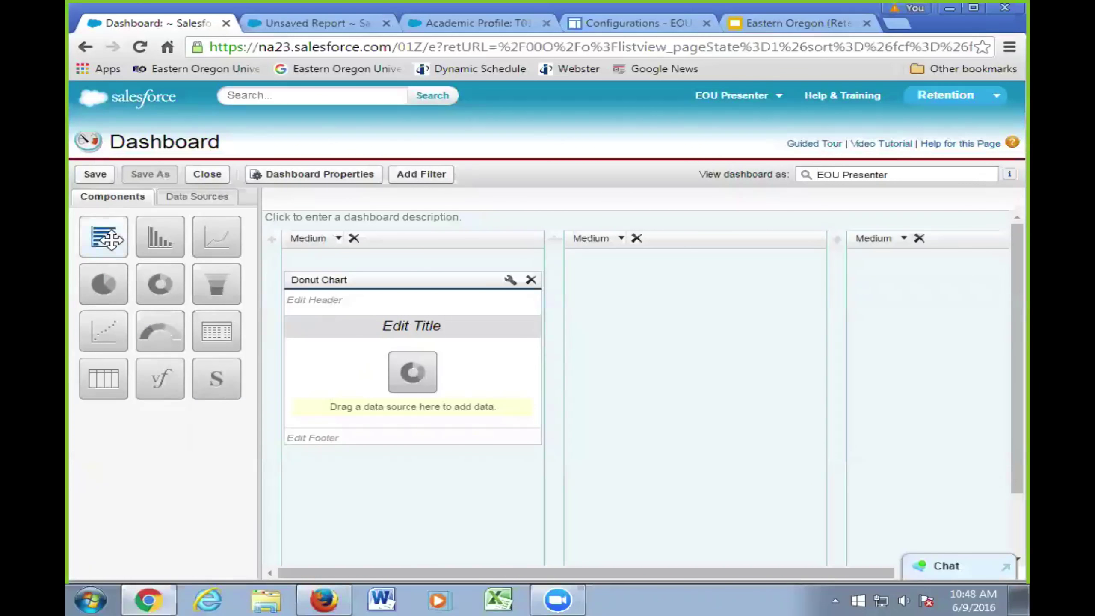
left_click(197, 203)
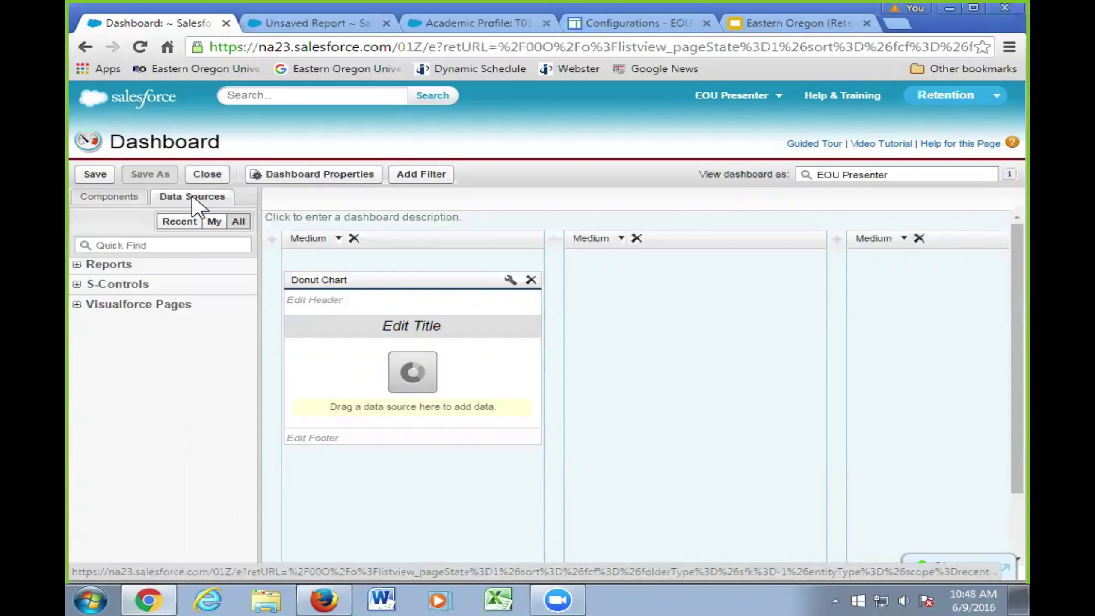
left_click(143, 244)
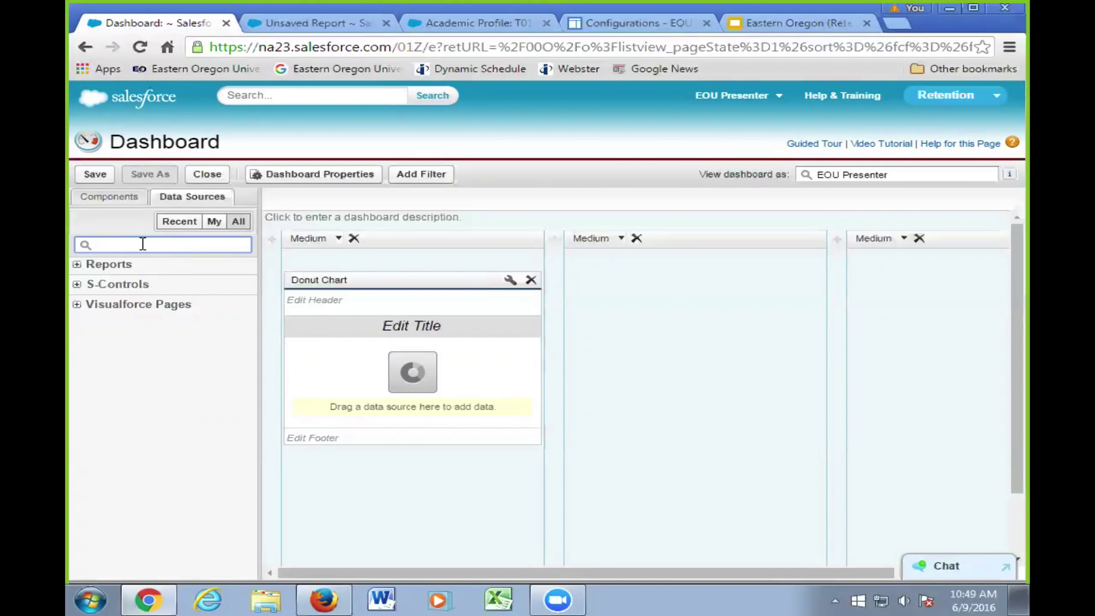
type("train")
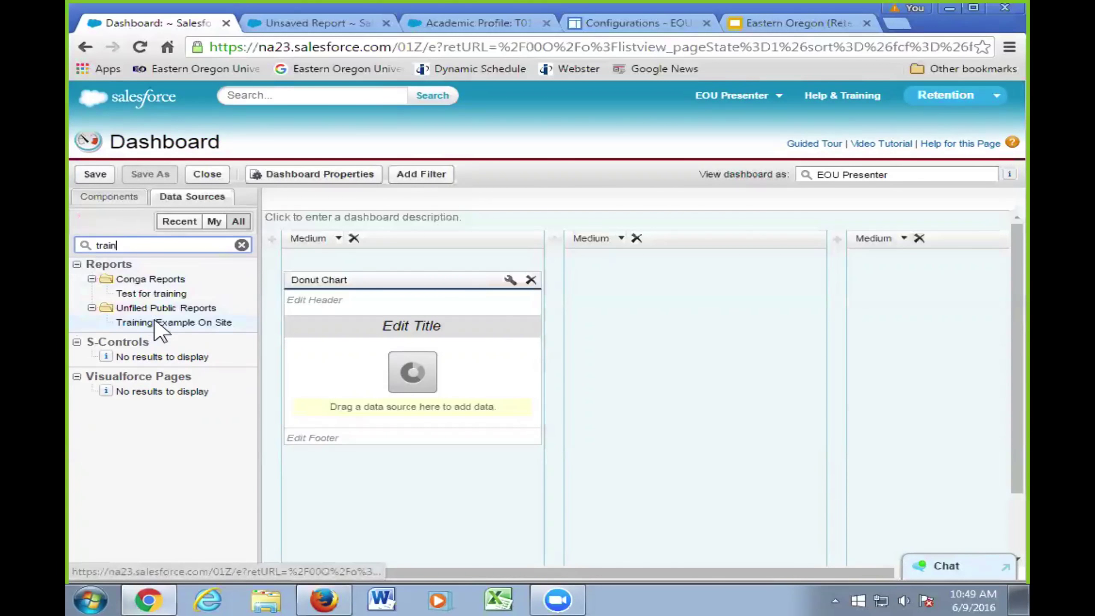
left_click_drag(165, 322, 393, 378)
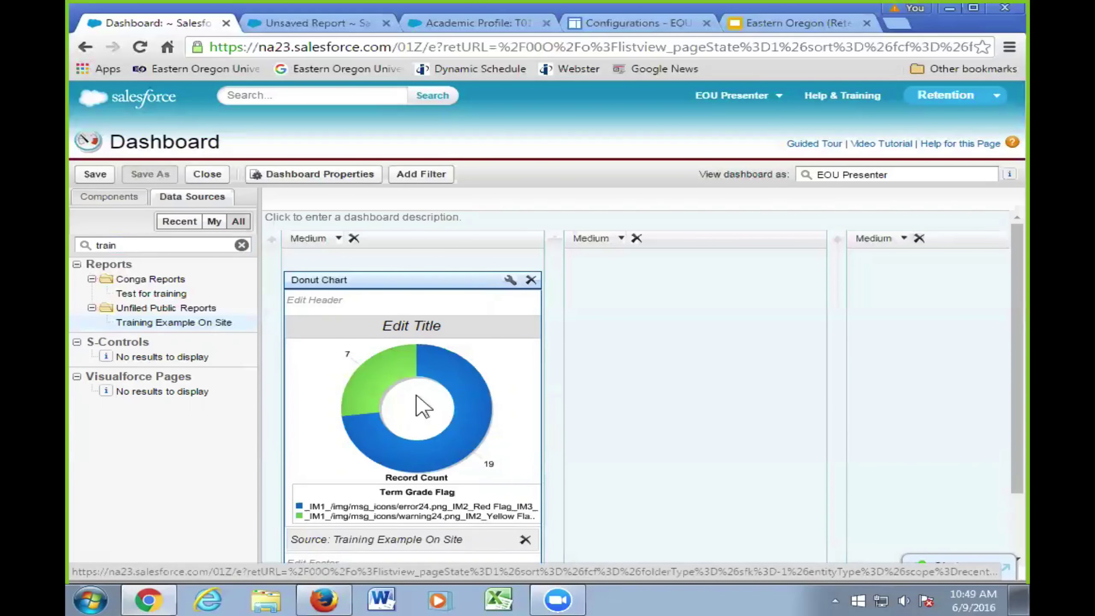
scroll(446, 345, "down", 2)
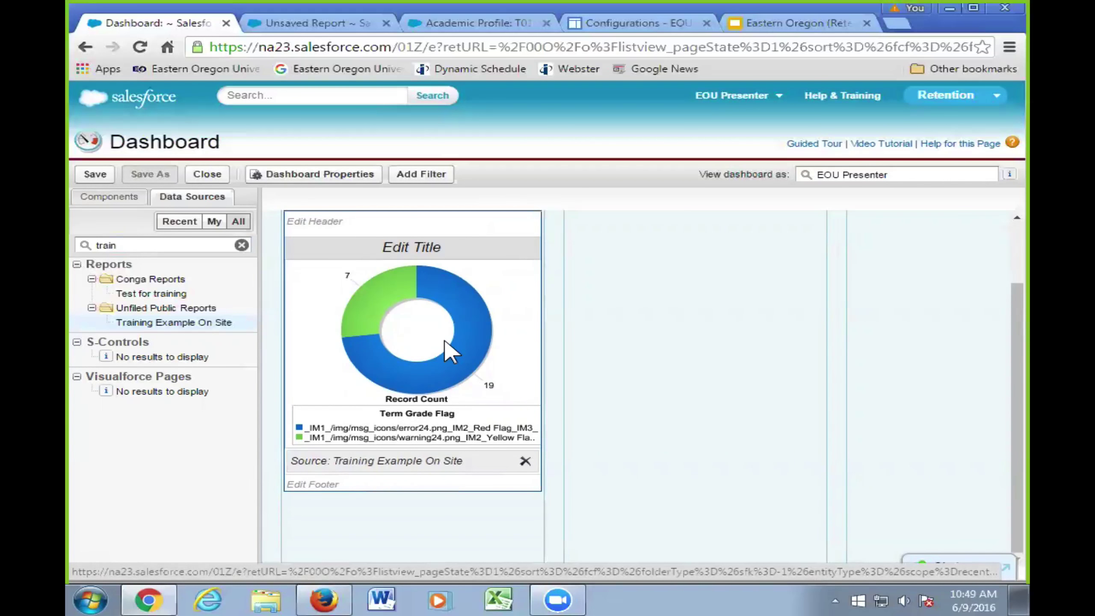
scroll(447, 339, "up", 3)
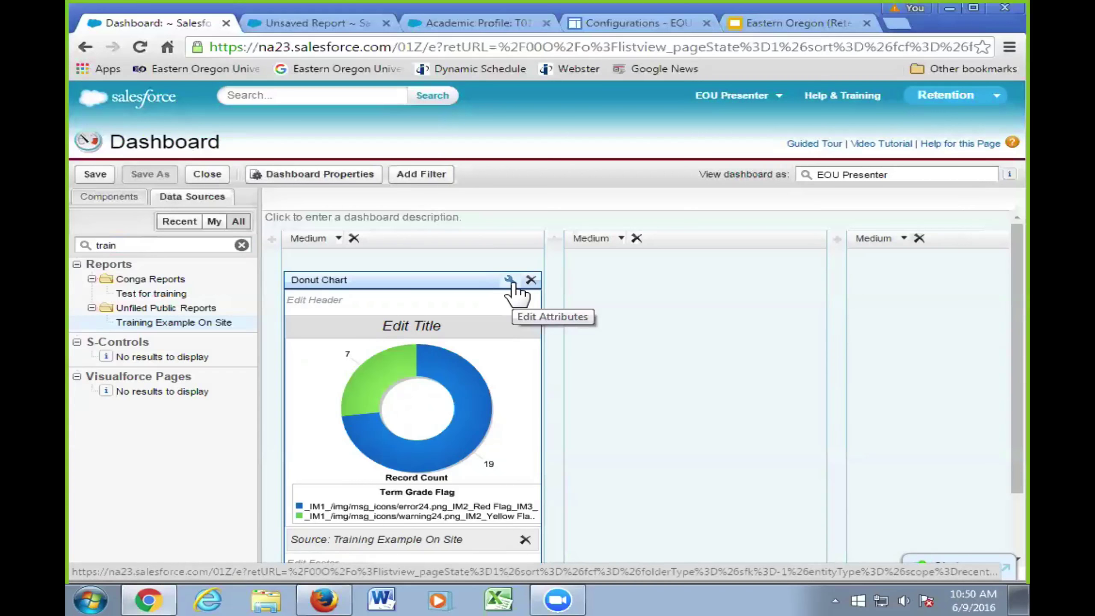
Step: Format the dashboard's donut chart to show percentages, details on hover and the total, with rows sorted by Label Ascending
left_click(510, 279)
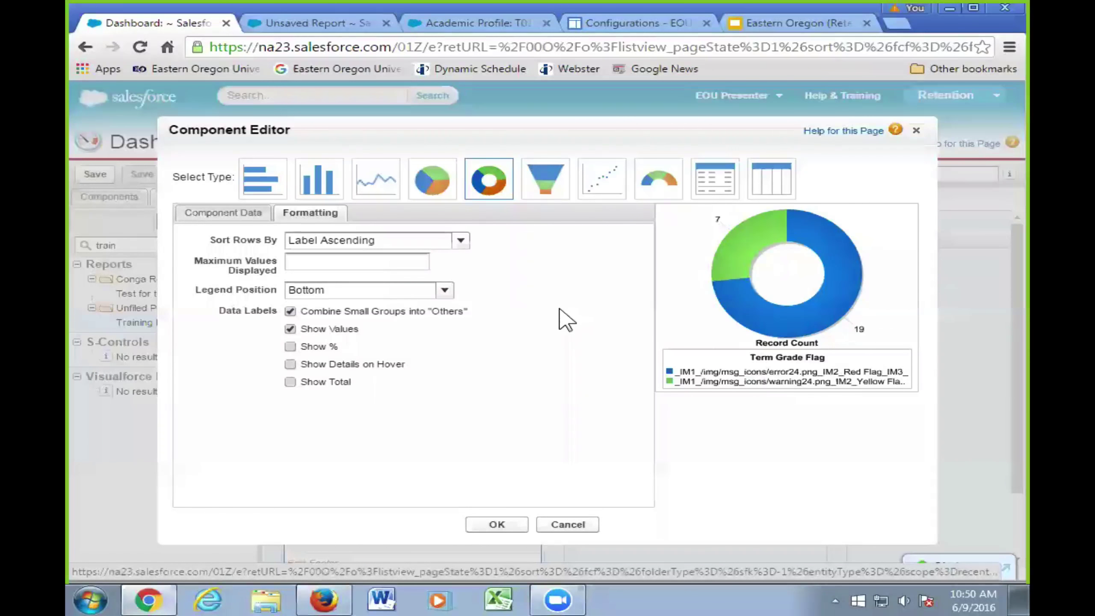
left_click(241, 213)
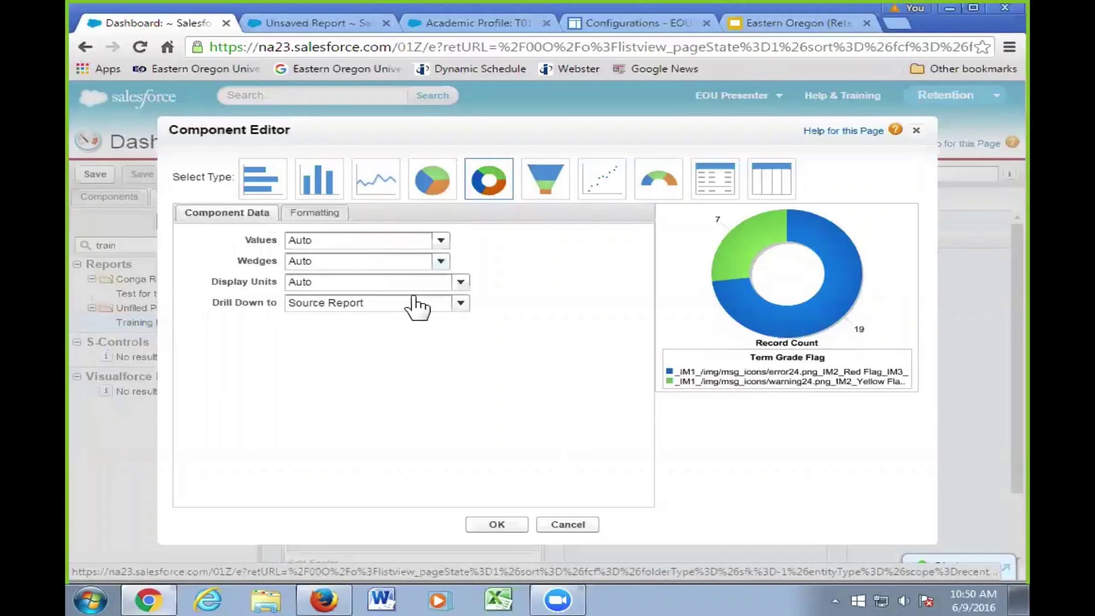
left_click(307, 240)
left_click(308, 257)
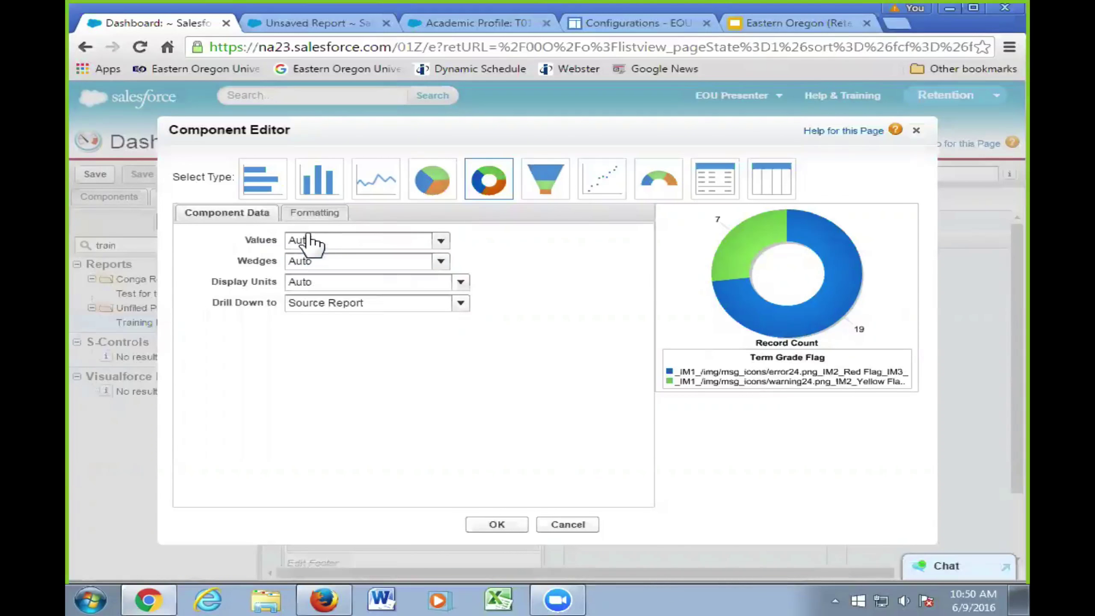
left_click(314, 212)
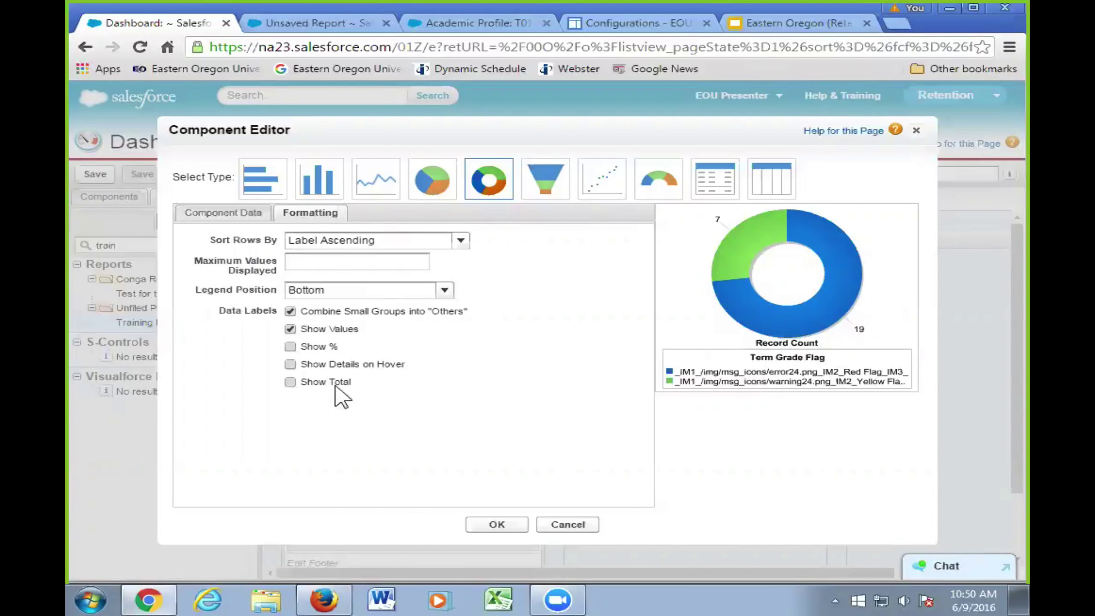
left_click(290, 347)
left_click(289, 364)
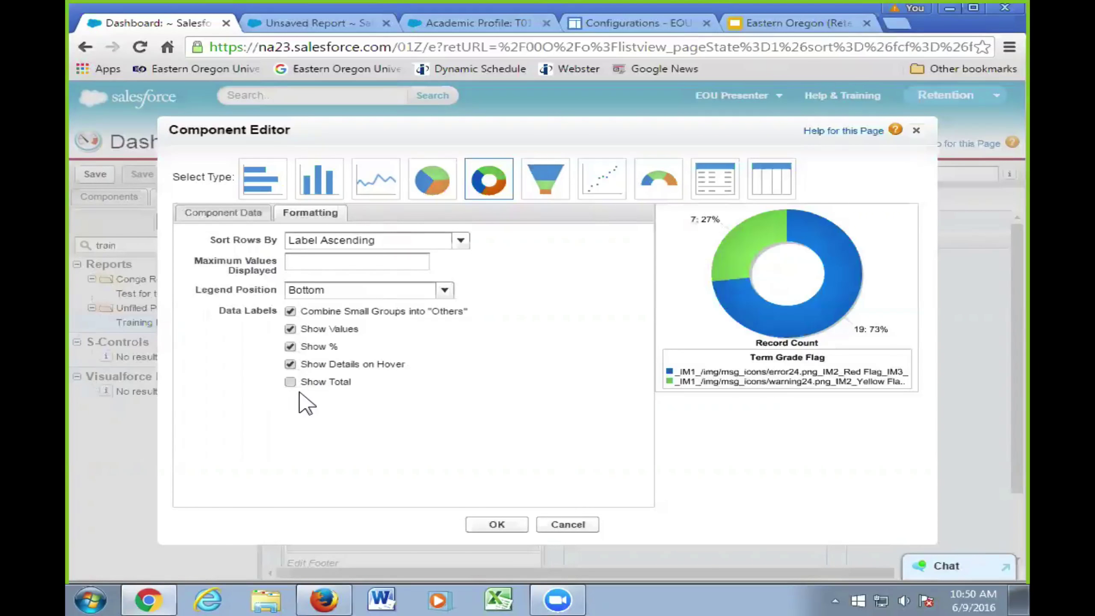
left_click(290, 381)
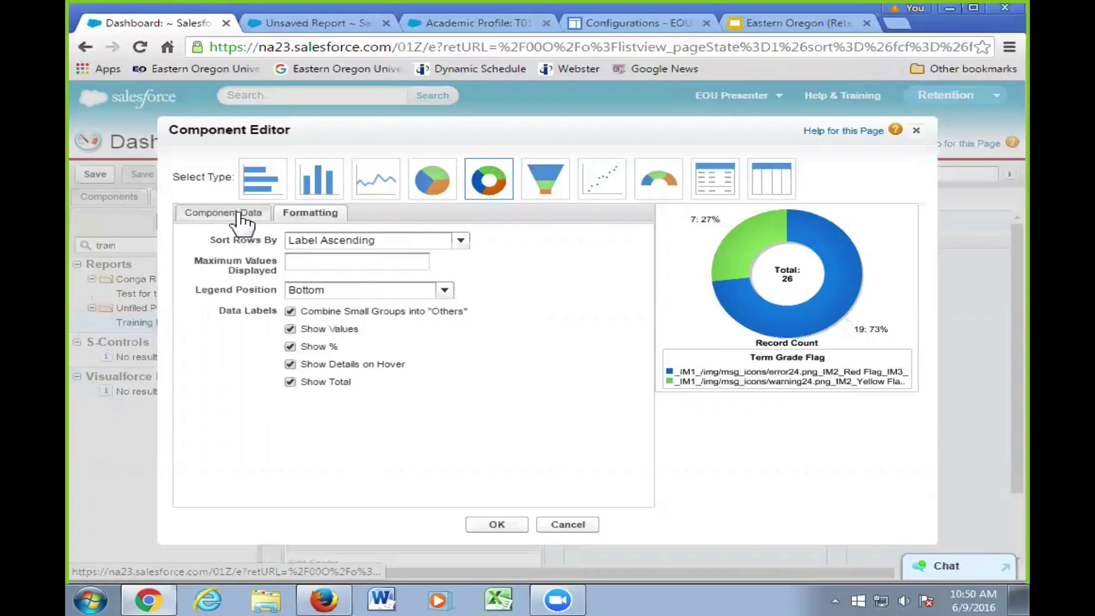
left_click(324, 242)
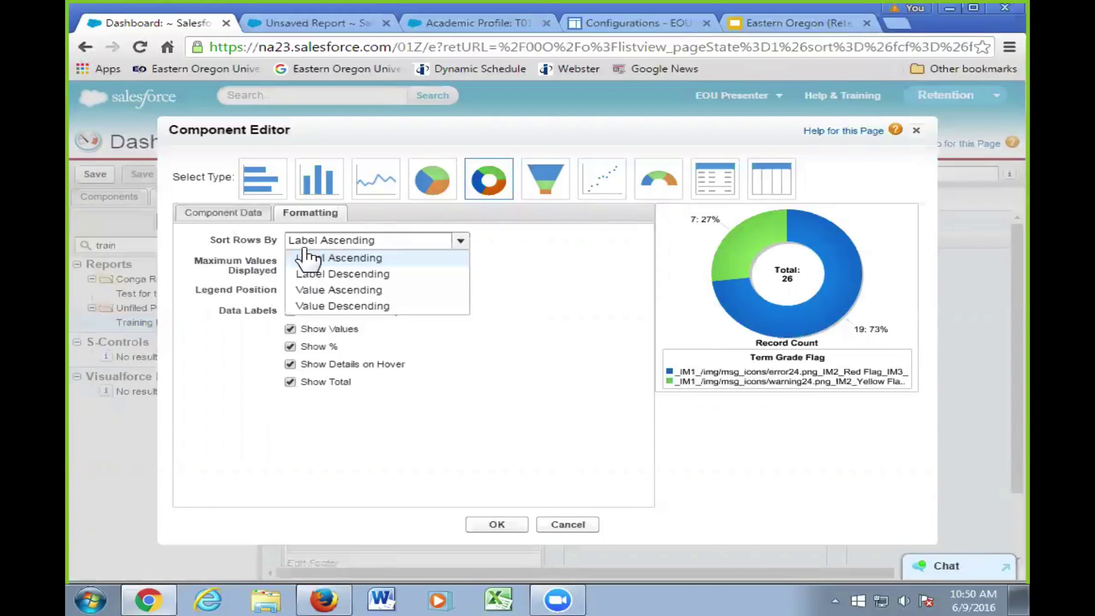
left_click(306, 258)
Step: Set the donut chart's wedges to Primary Success Team Member and apply the component settings
left_click(222, 223)
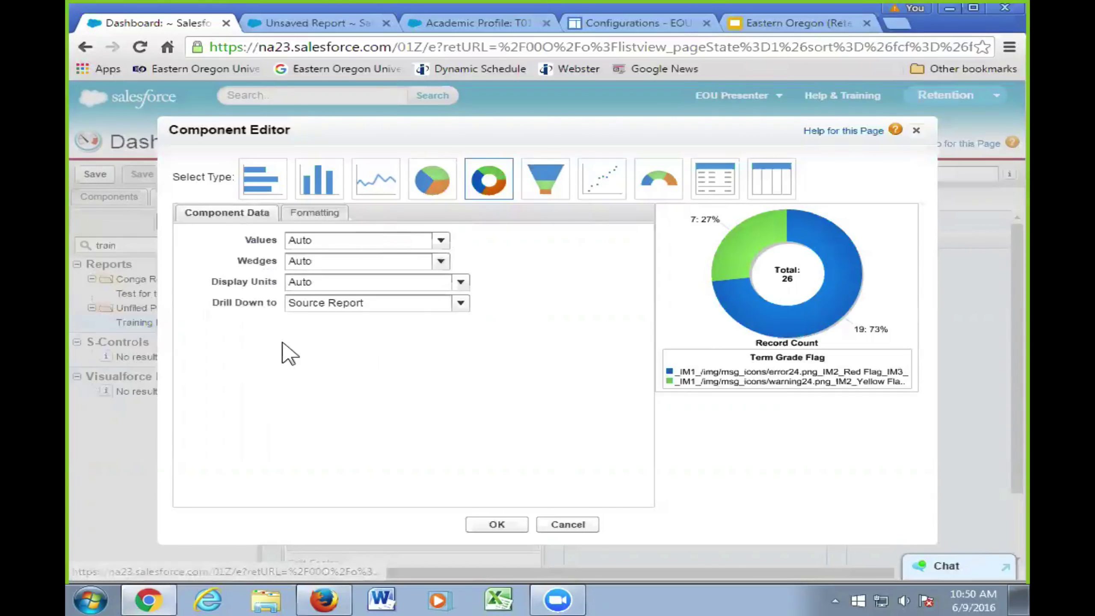
left_click(342, 304)
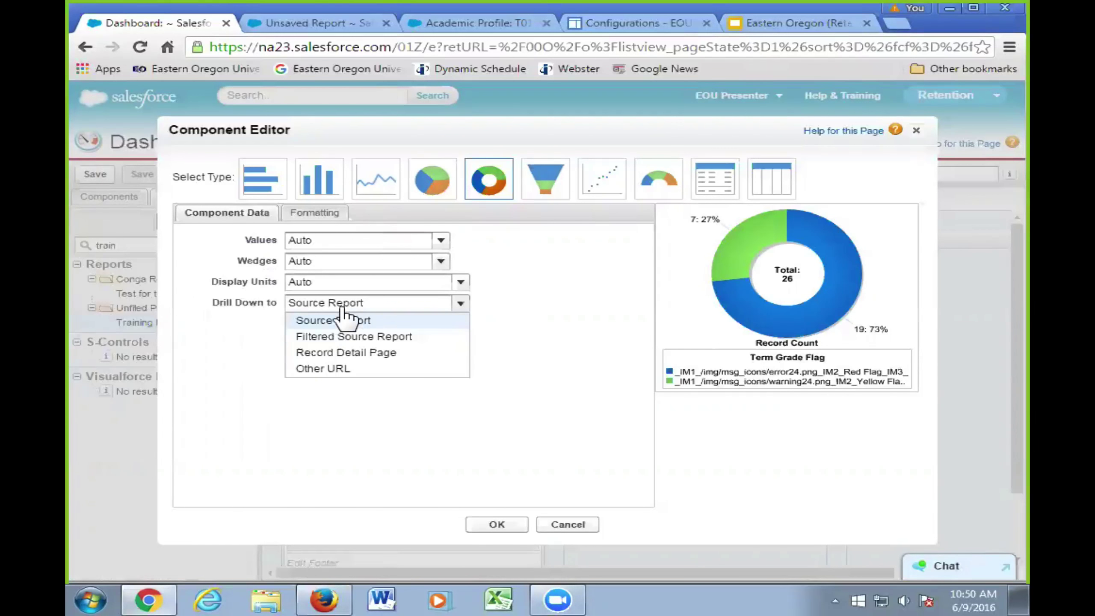
left_click(342, 309)
left_click(332, 283)
left_click(317, 262)
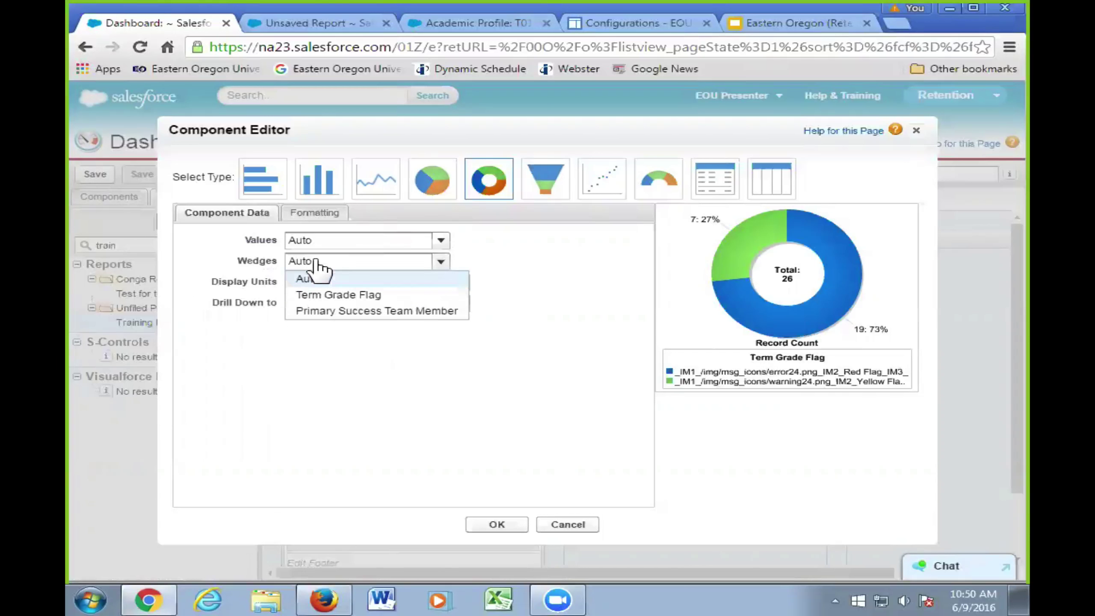
left_click(358, 310)
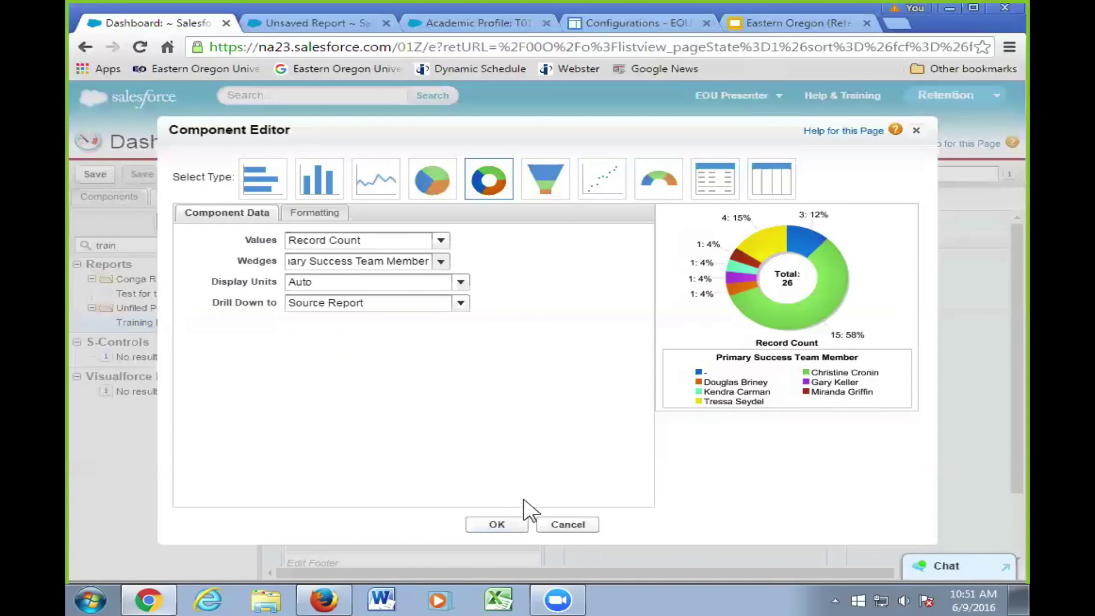
left_click(502, 522)
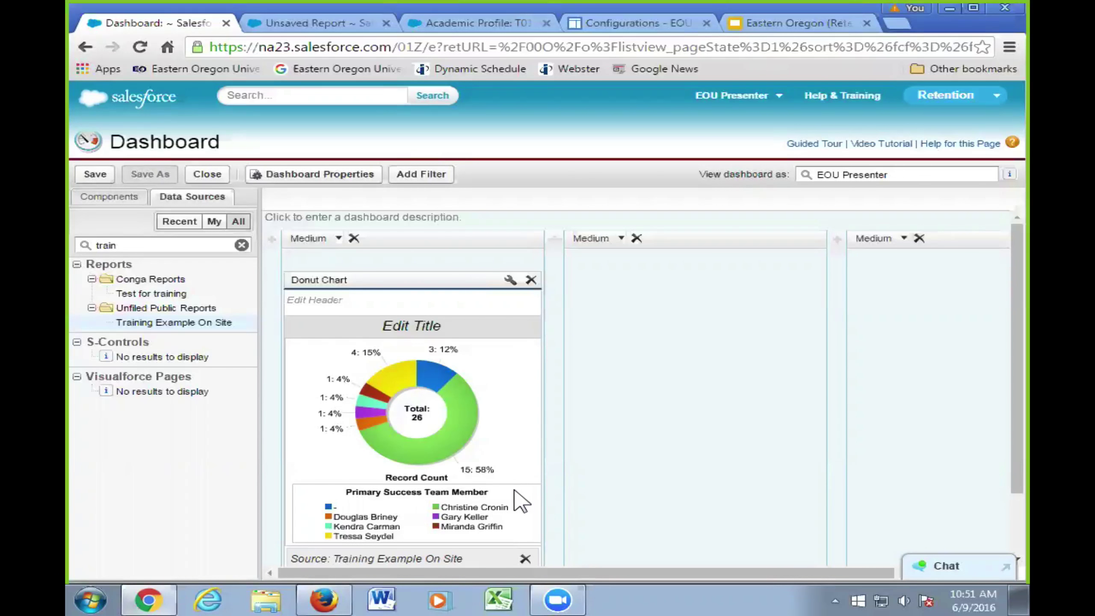
Step: Title the donut chart "Flags by STM"
scroll(509, 379, "down", 2)
scroll(509, 380, "up", 2)
left_click(453, 327)
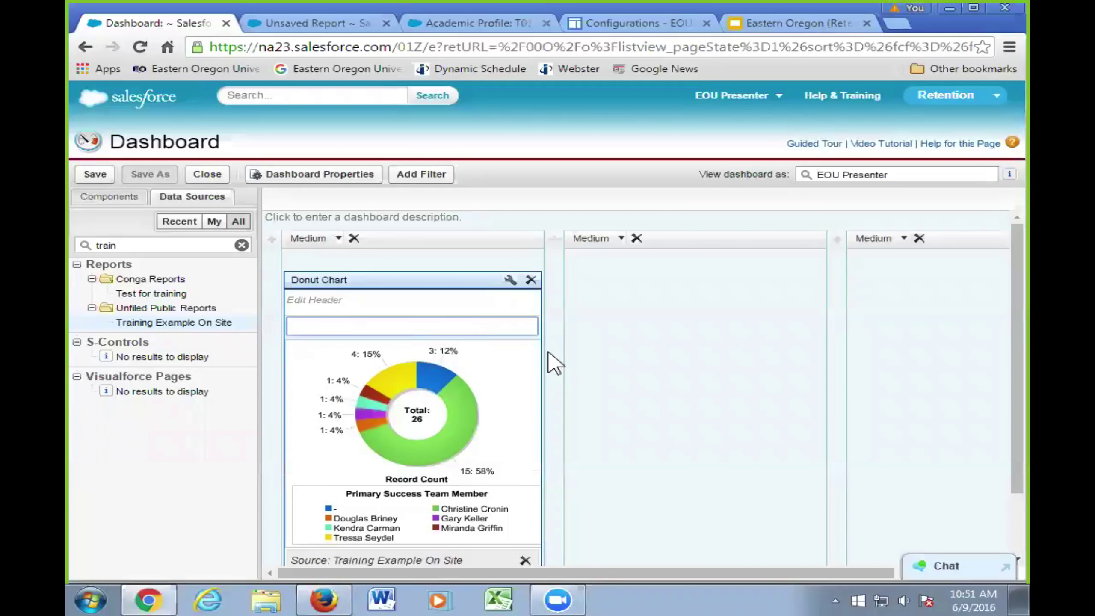
type("Flags by STM")
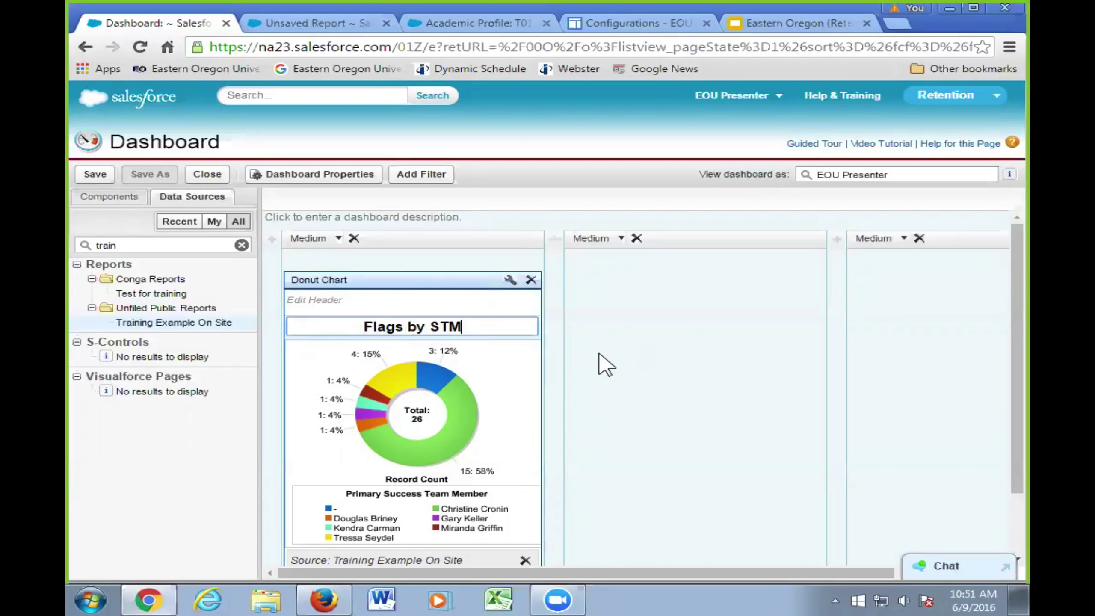
scroll(598, 361, "down", 2)
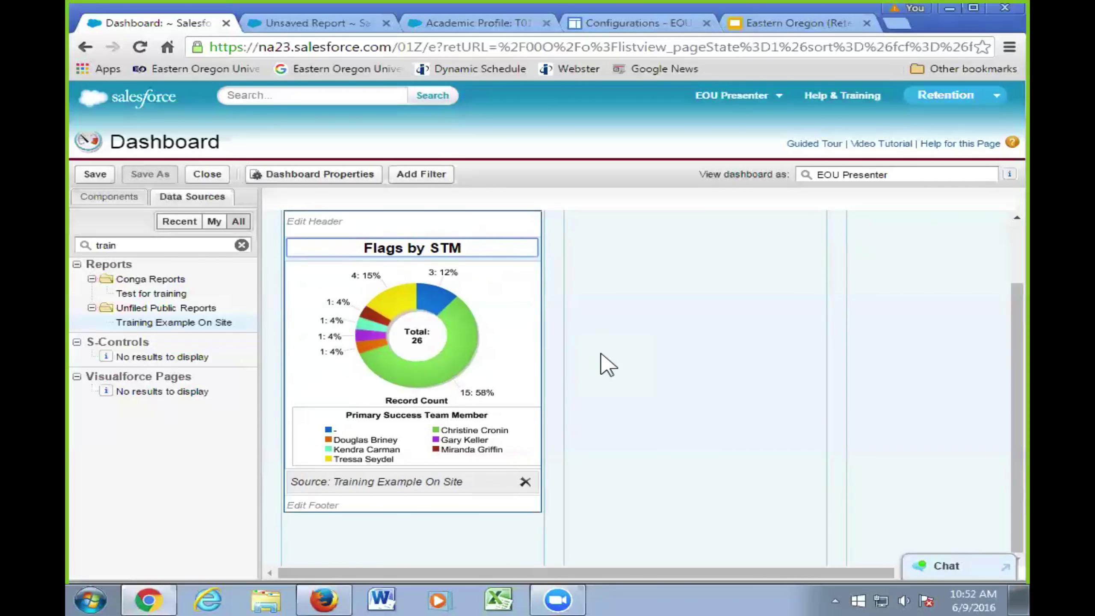
left_click(564, 345)
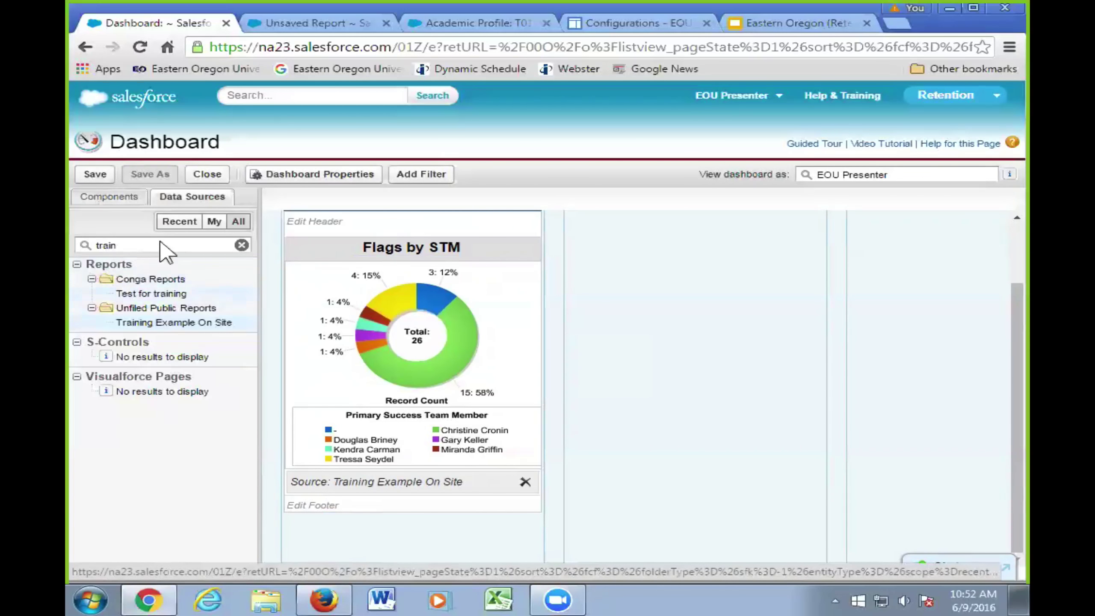
Step: Add a pie chart to the second column, using New Advisees in last 7 days from Advisor Reports as its source
left_click(114, 196)
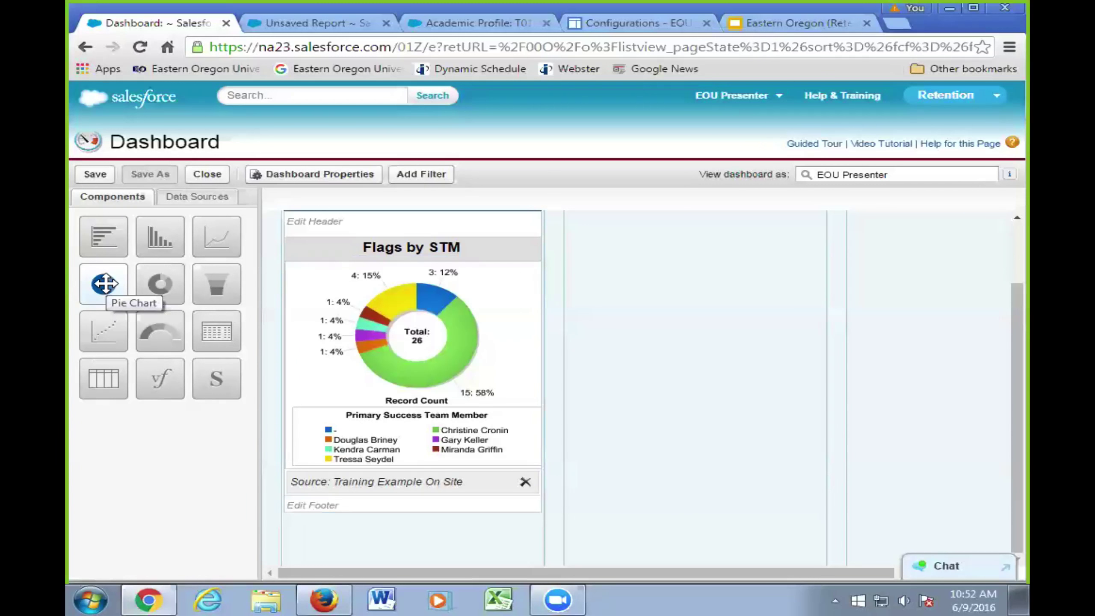
left_click_drag(110, 286, 585, 478)
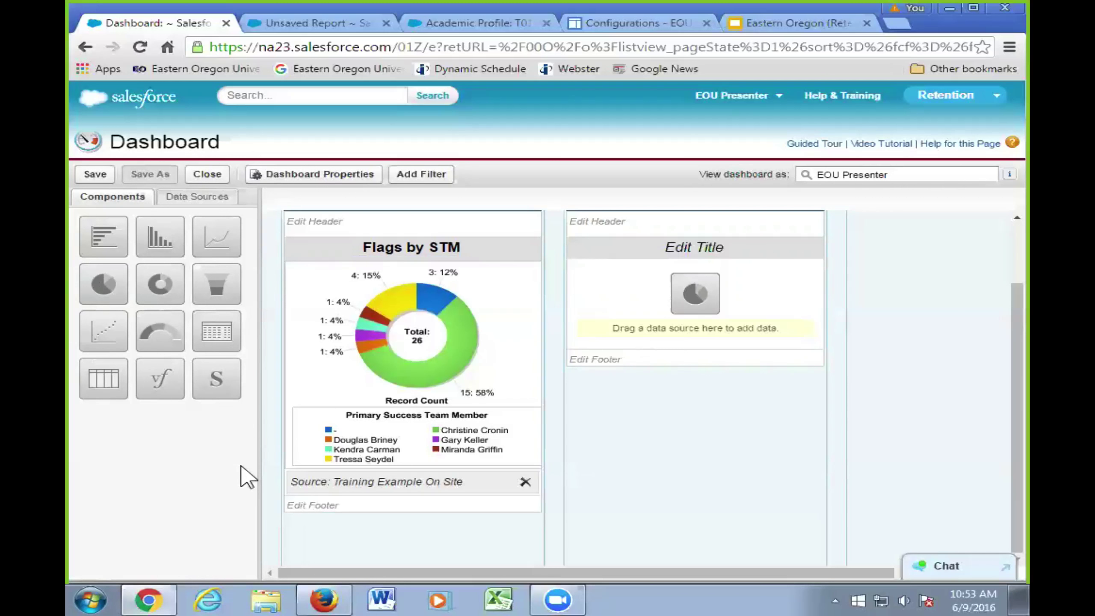
left_click(197, 197)
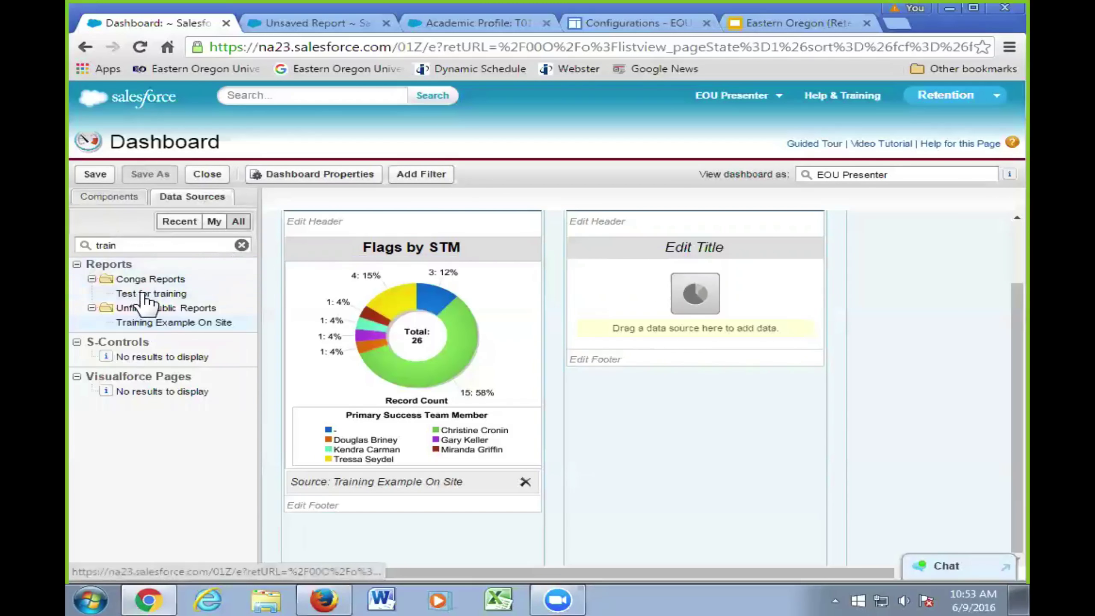
left_click(241, 245)
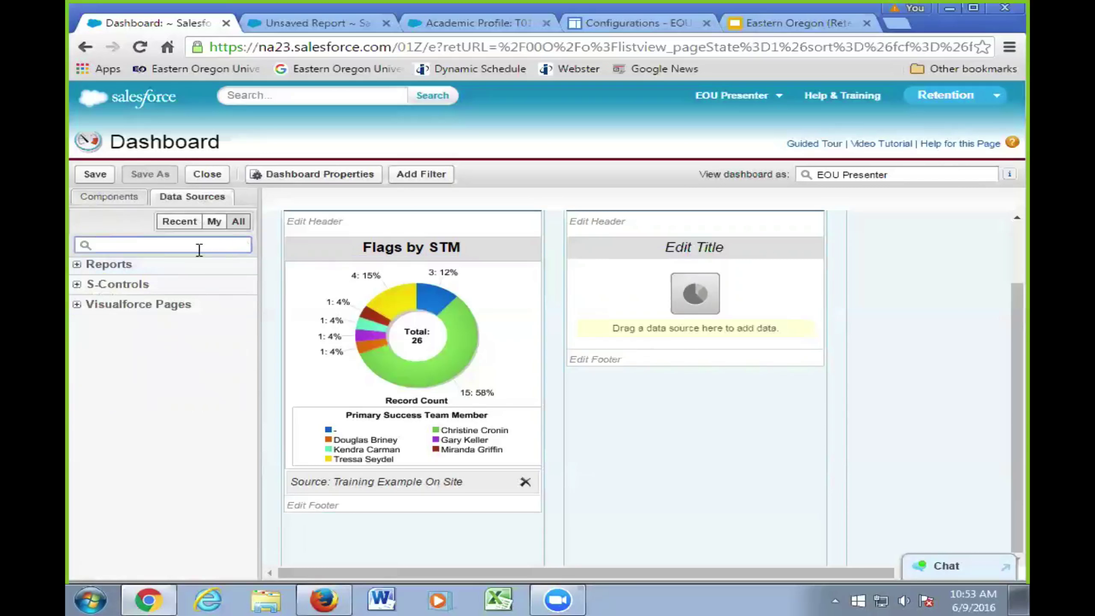
left_click(77, 264)
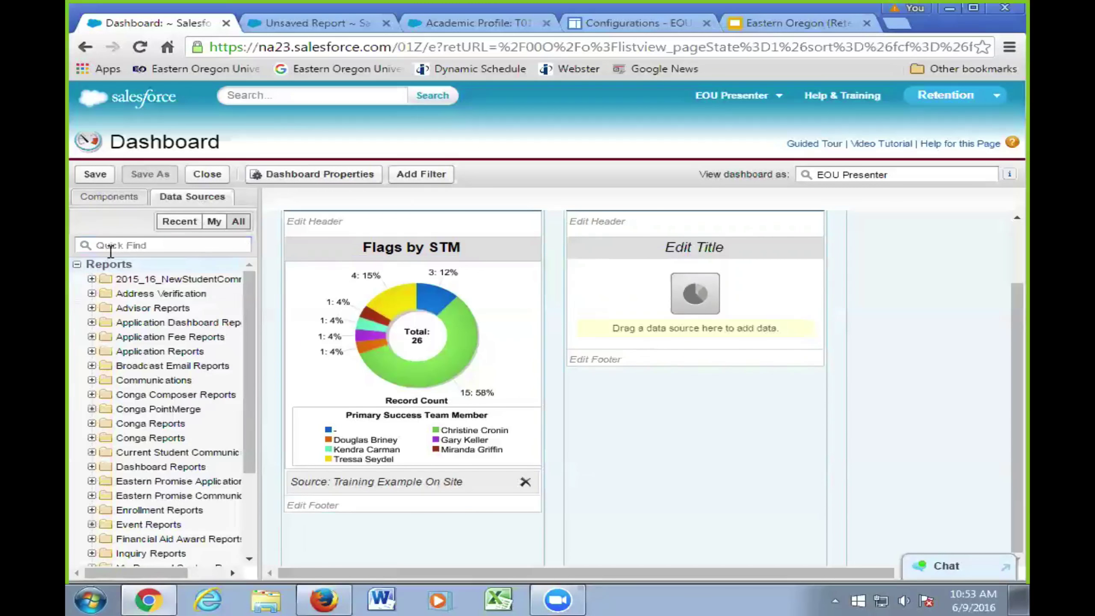
left_click(138, 308)
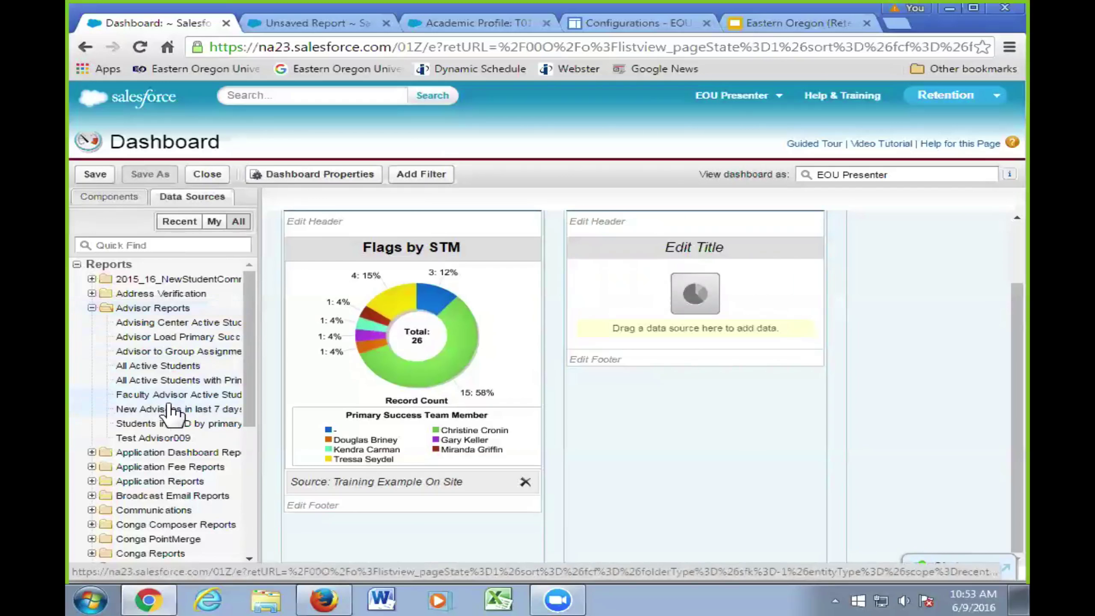
left_click_drag(171, 409, 694, 304)
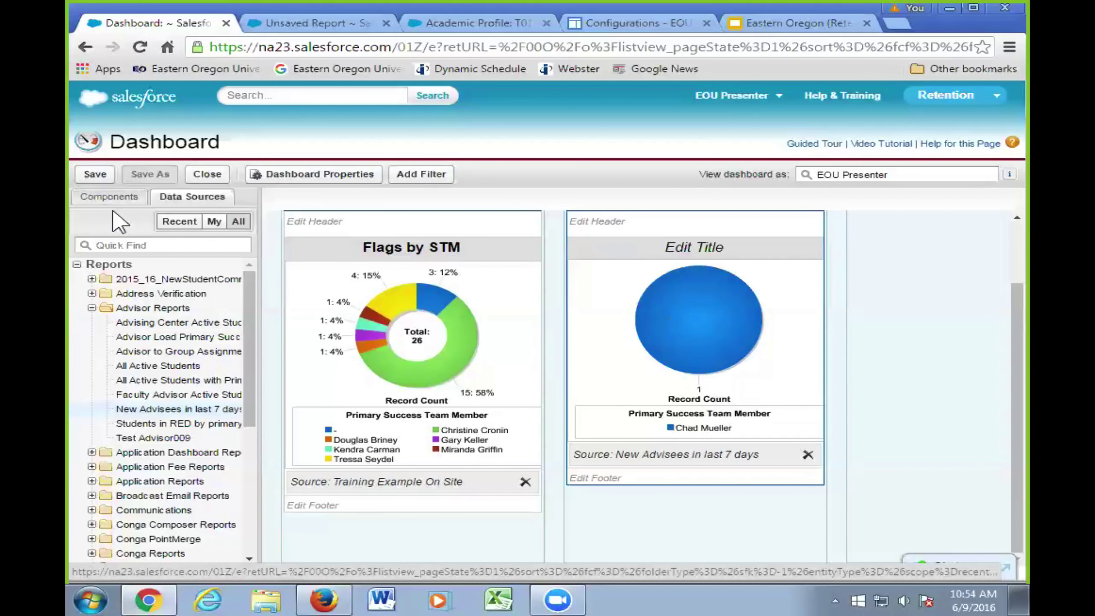
Step: Title the pie chart "Report" and save the dashboard as "Test Dash" in My Personal Dashboards
left_click(673, 247)
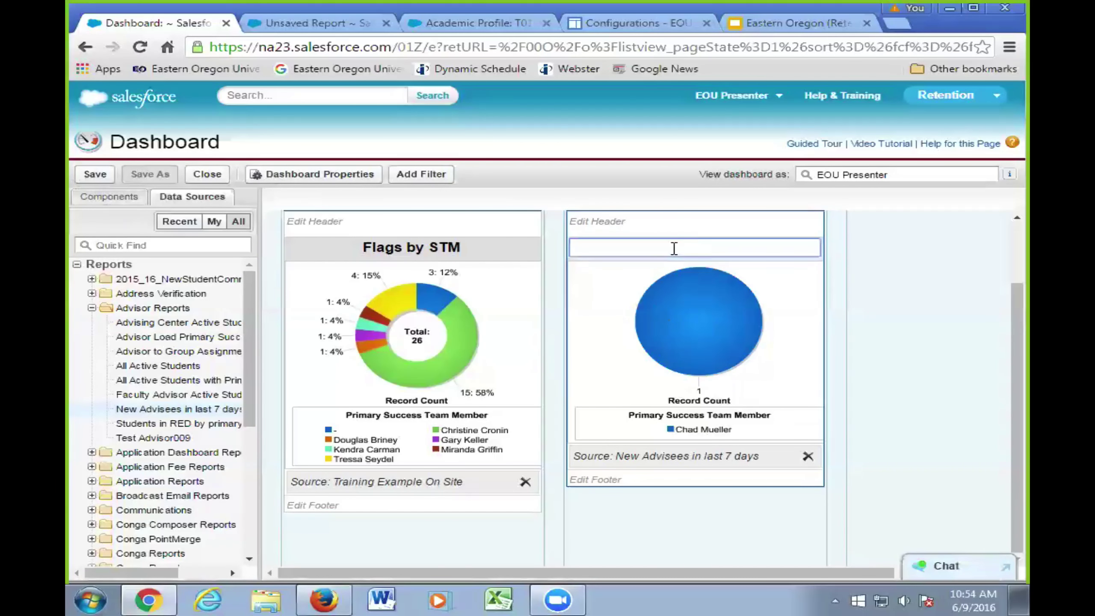
type("Report")
left_click(95, 174)
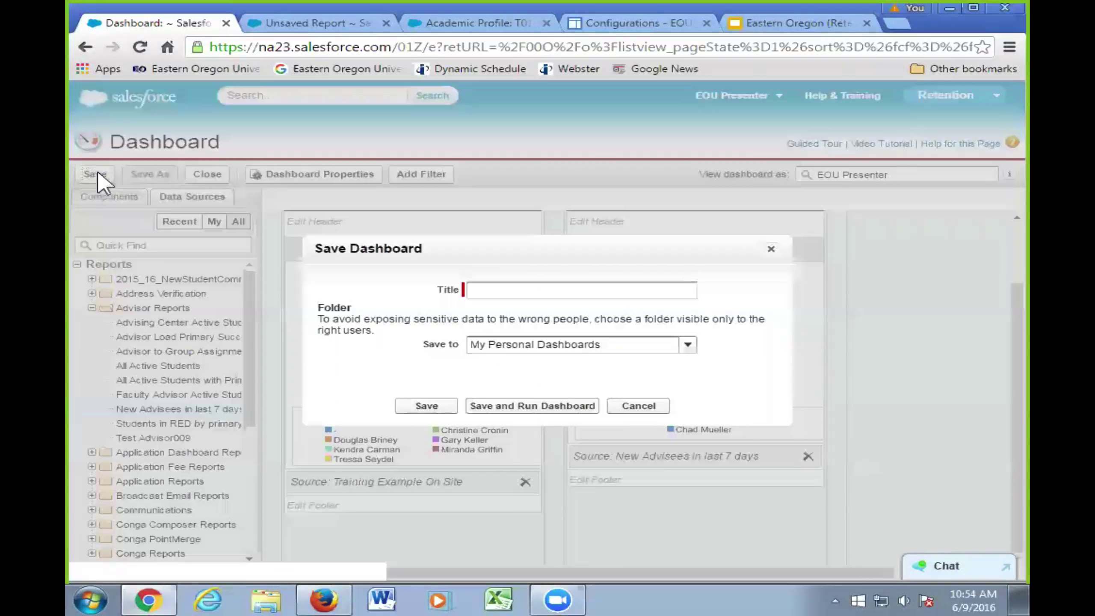
left_click(510, 297)
type("T")
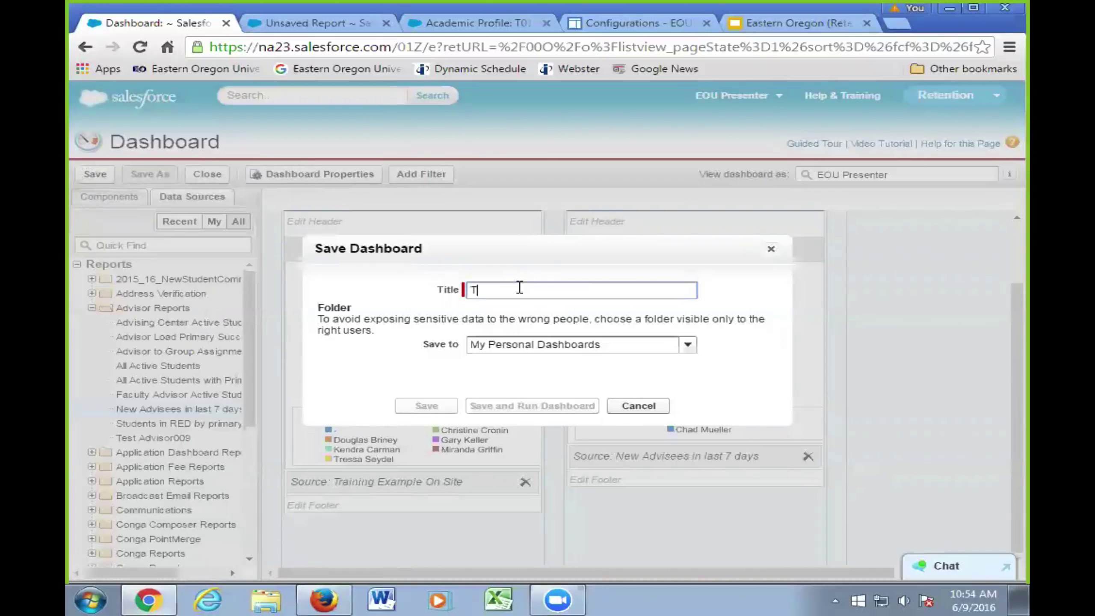
type("est Dash")
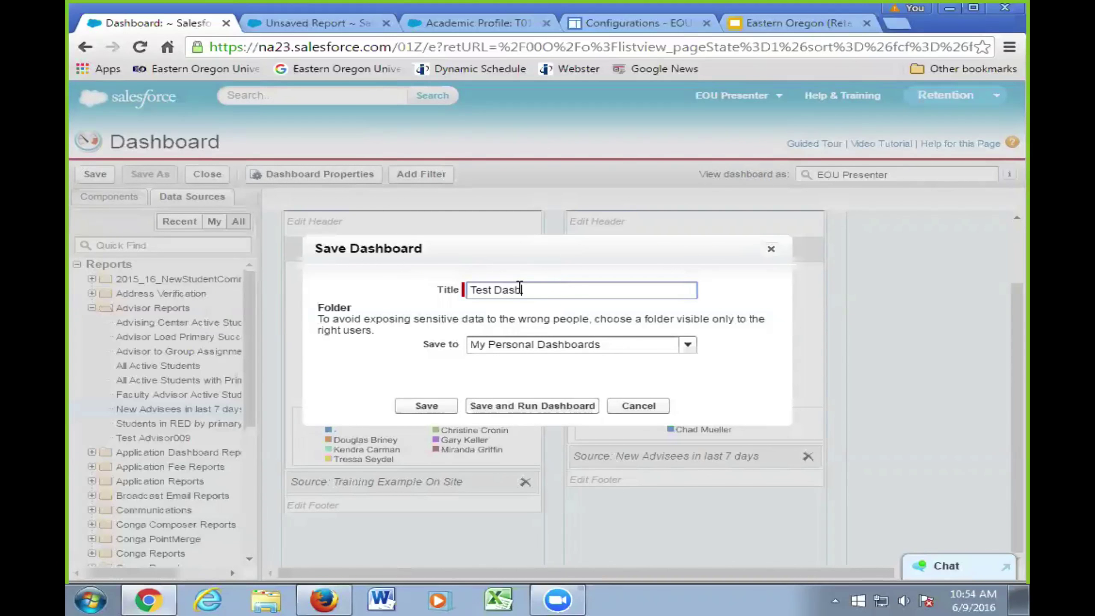
left_click(426, 408)
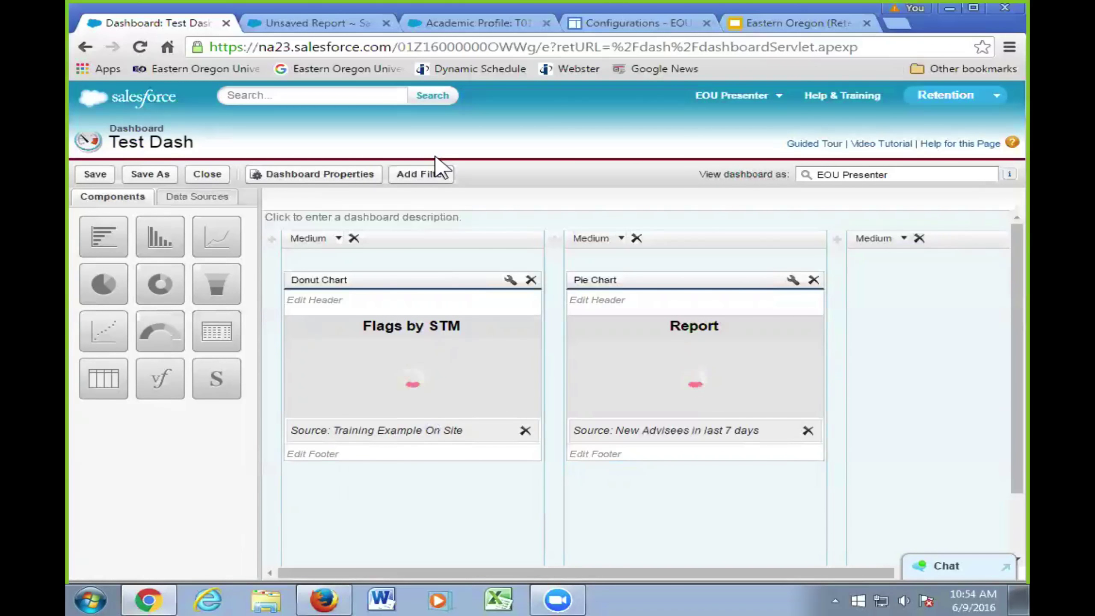
Step: Leave the dashboard editor and go to the Salesforce home page
left_click(86, 47)
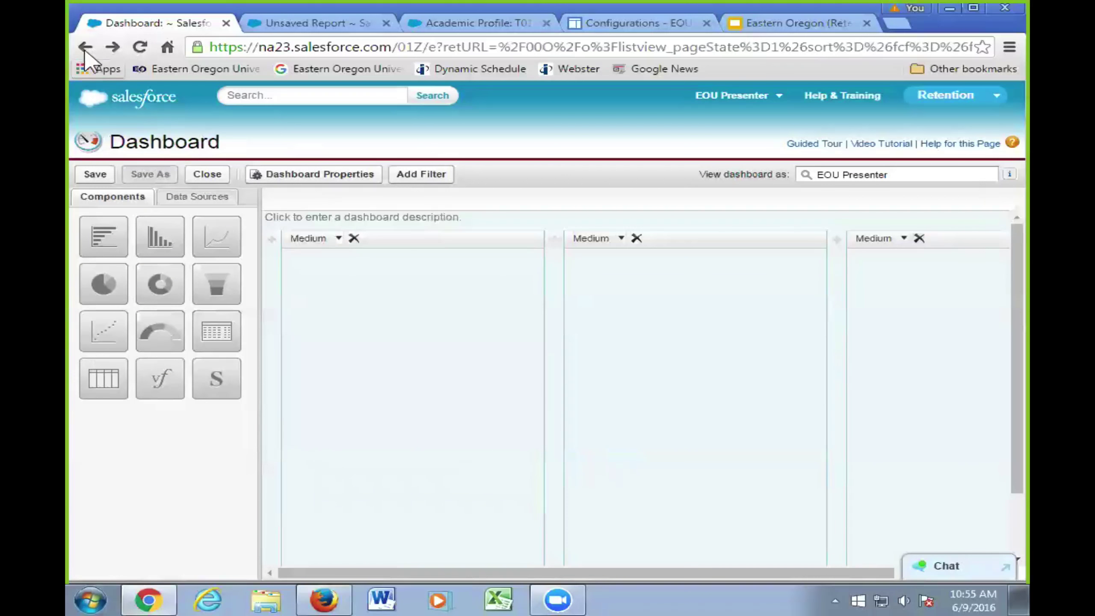
left_click(86, 47)
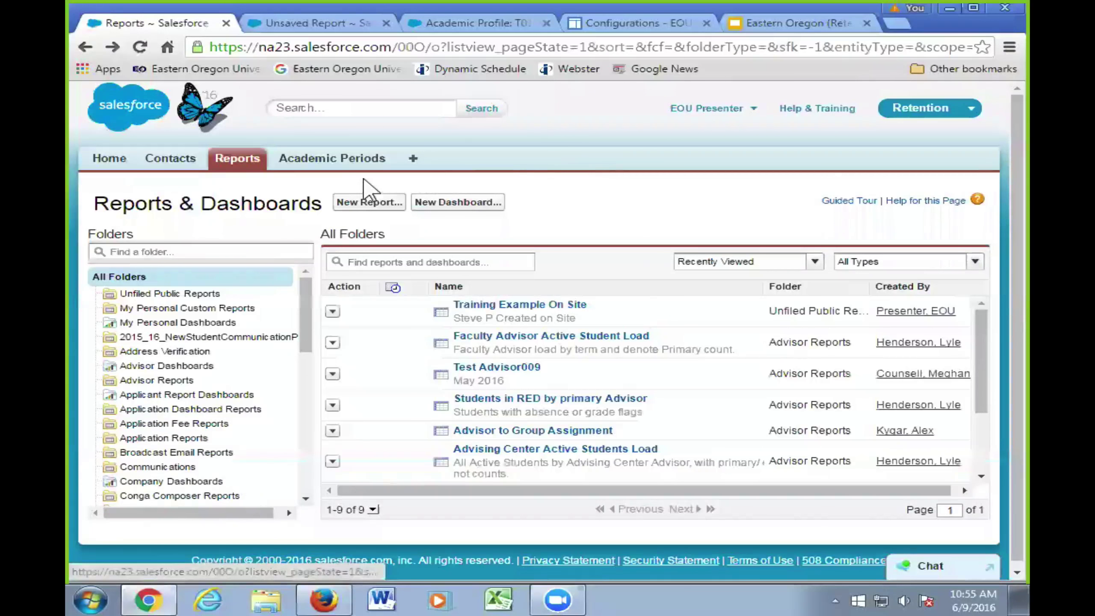
left_click(111, 160)
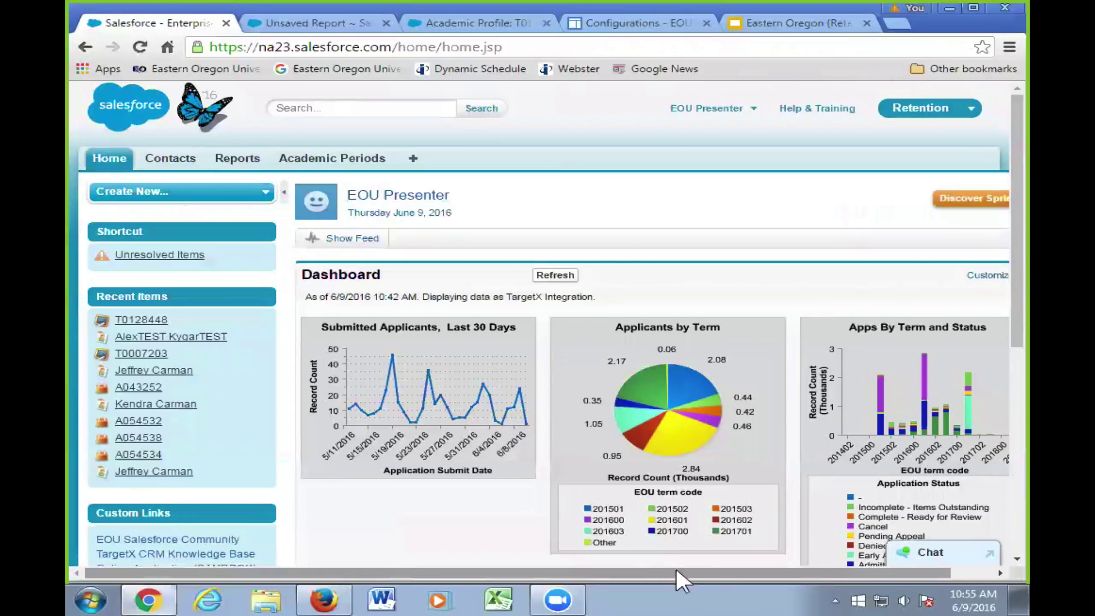
Step: Customize the home page to use Test Dash as its dashboard snapshot and save the setting
left_click_drag(676, 569, 720, 569)
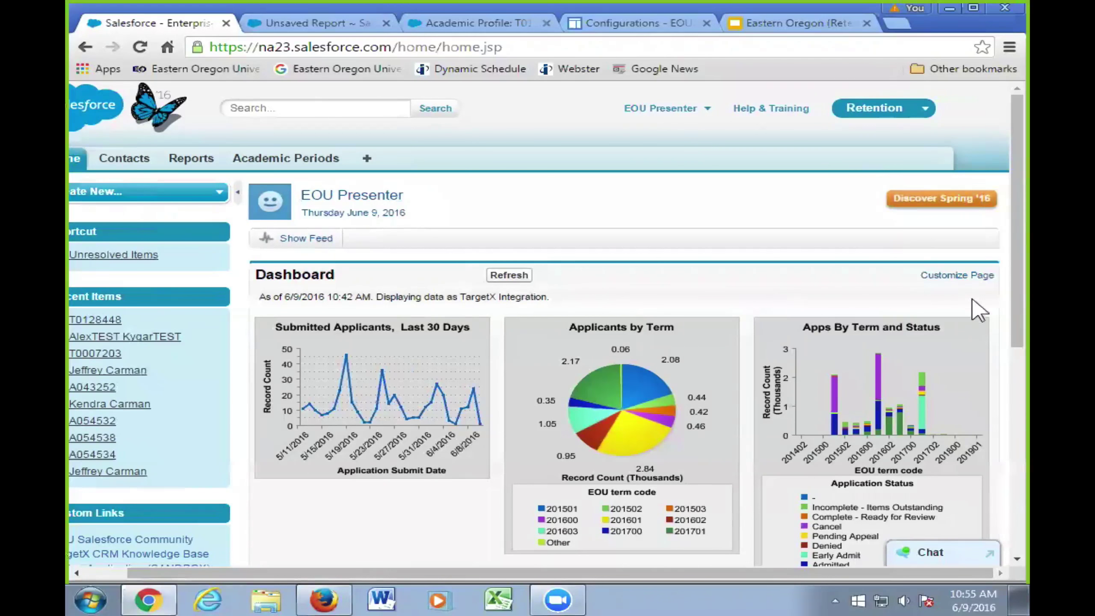
left_click(960, 278)
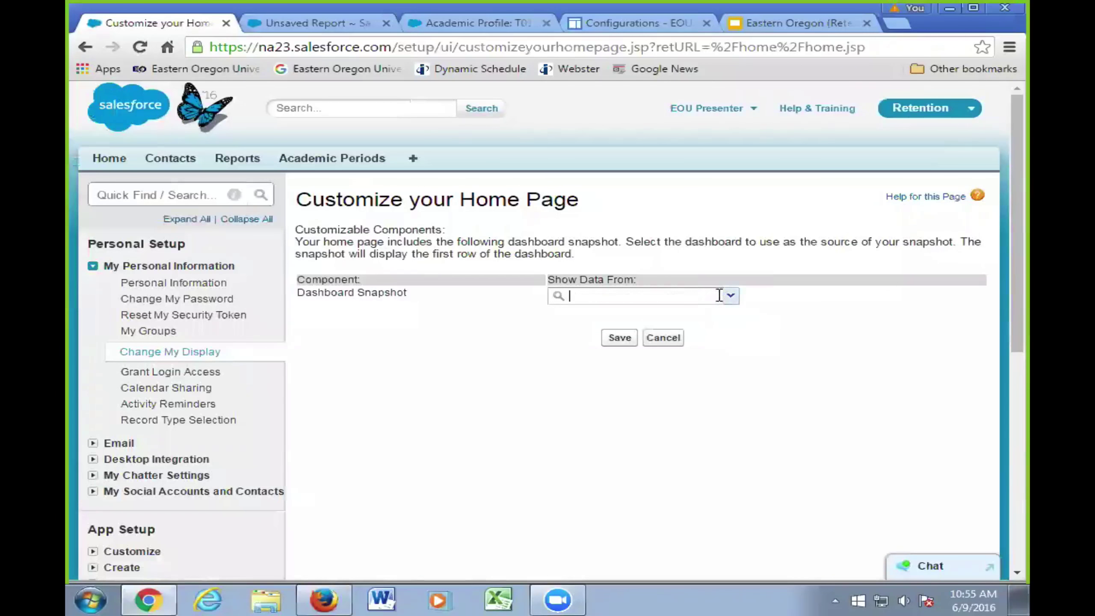
left_click(729, 297)
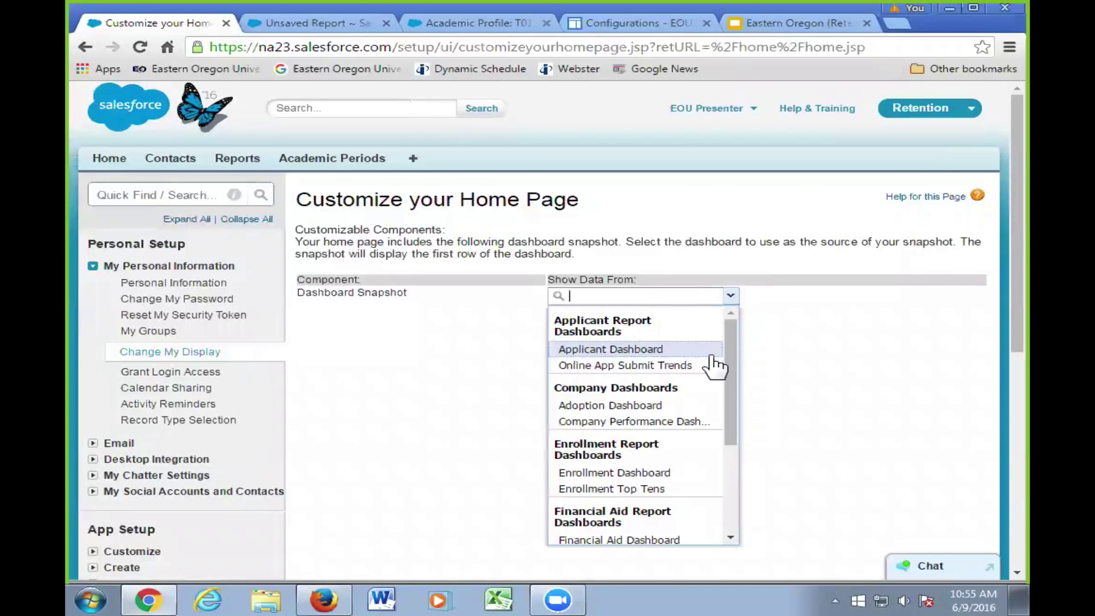
scroll(701, 372, "down", 5)
scroll(702, 372, "down", 2)
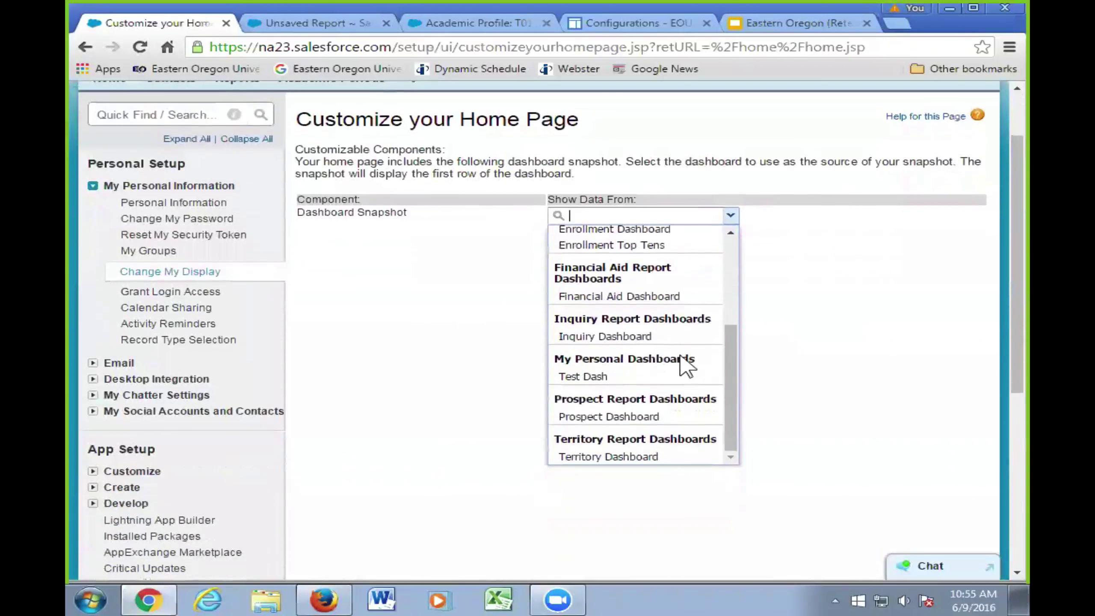
left_click(591, 378)
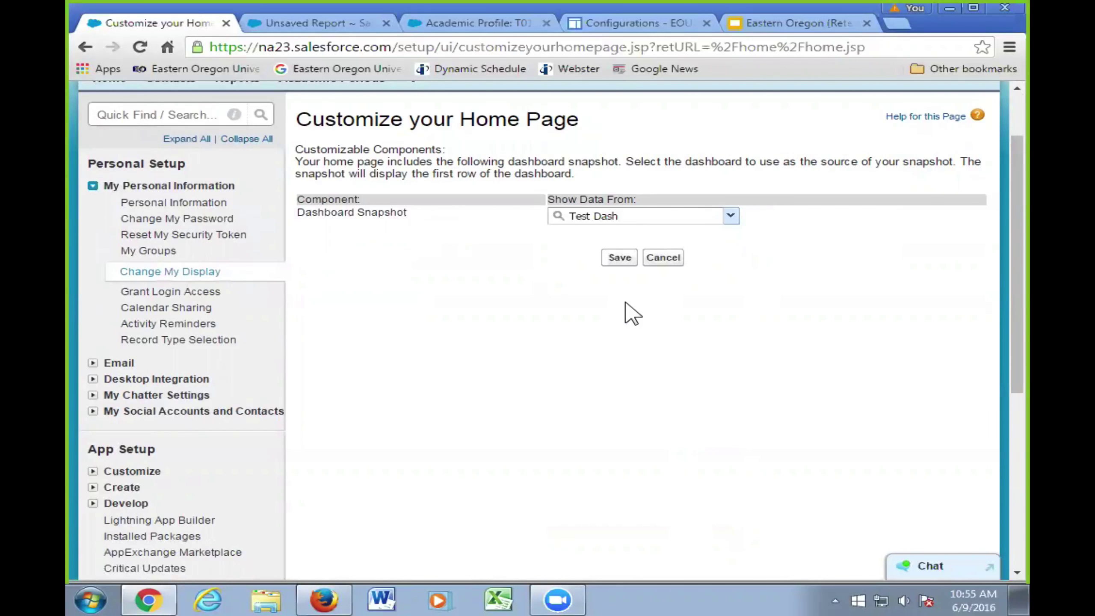
left_click(729, 216)
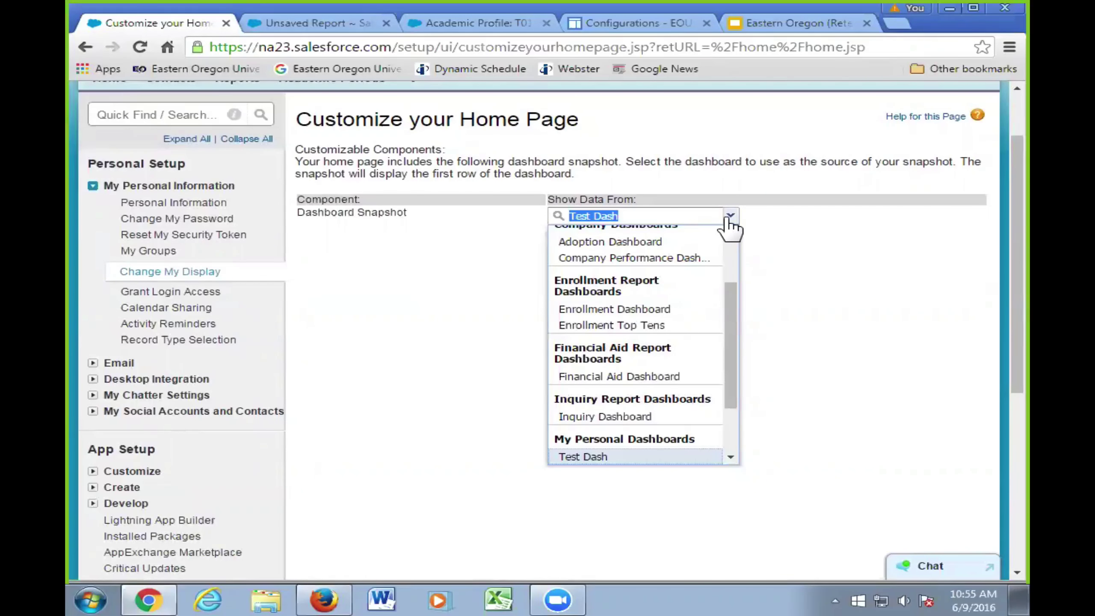
scroll(685, 328, "down", 5)
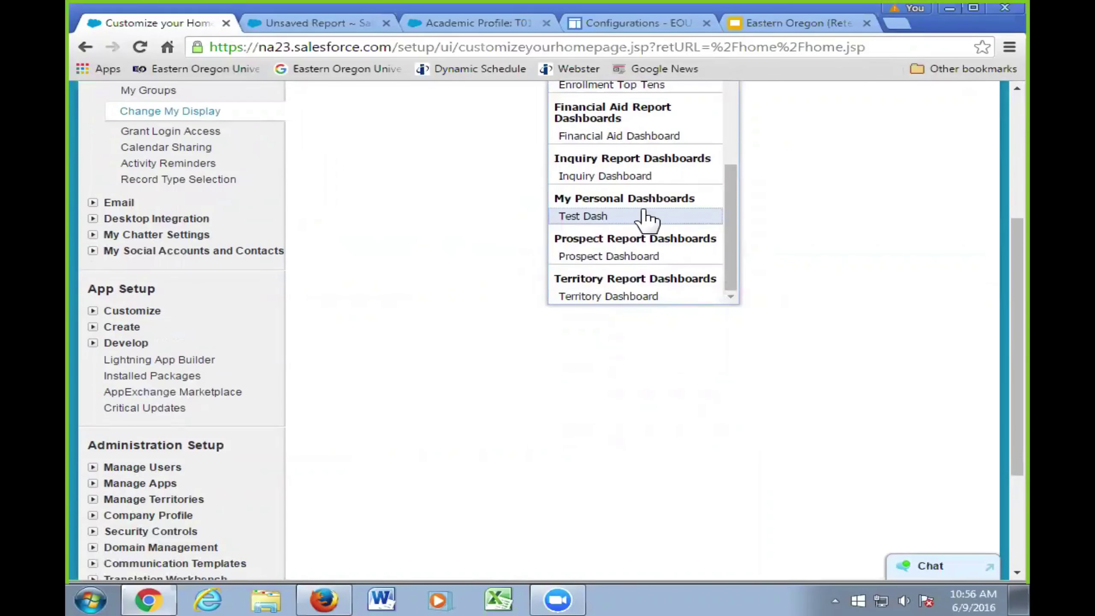
left_click(646, 217)
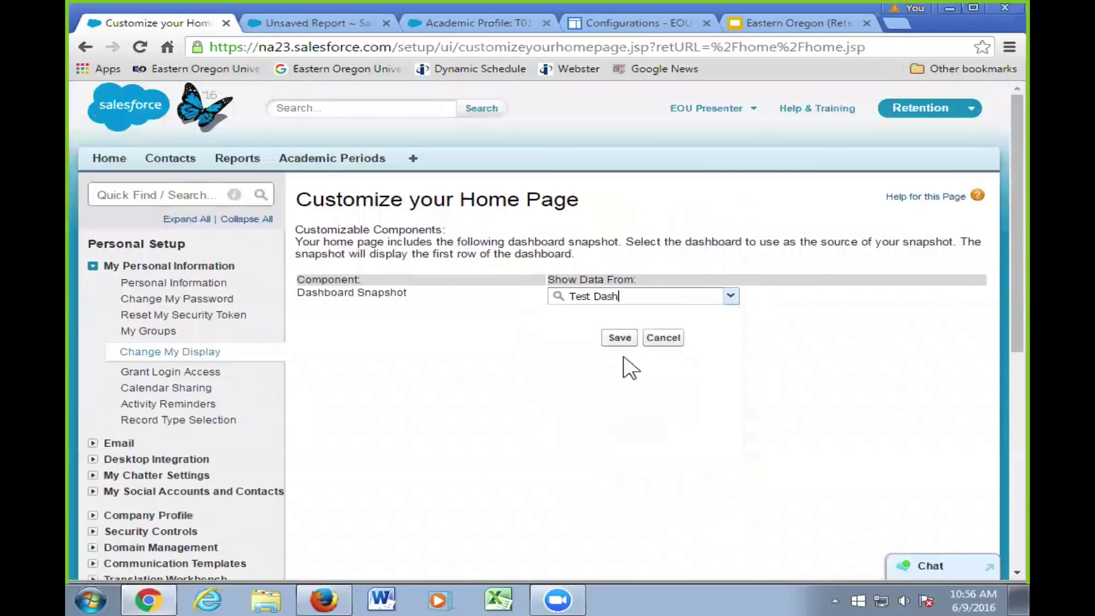
left_click(619, 338)
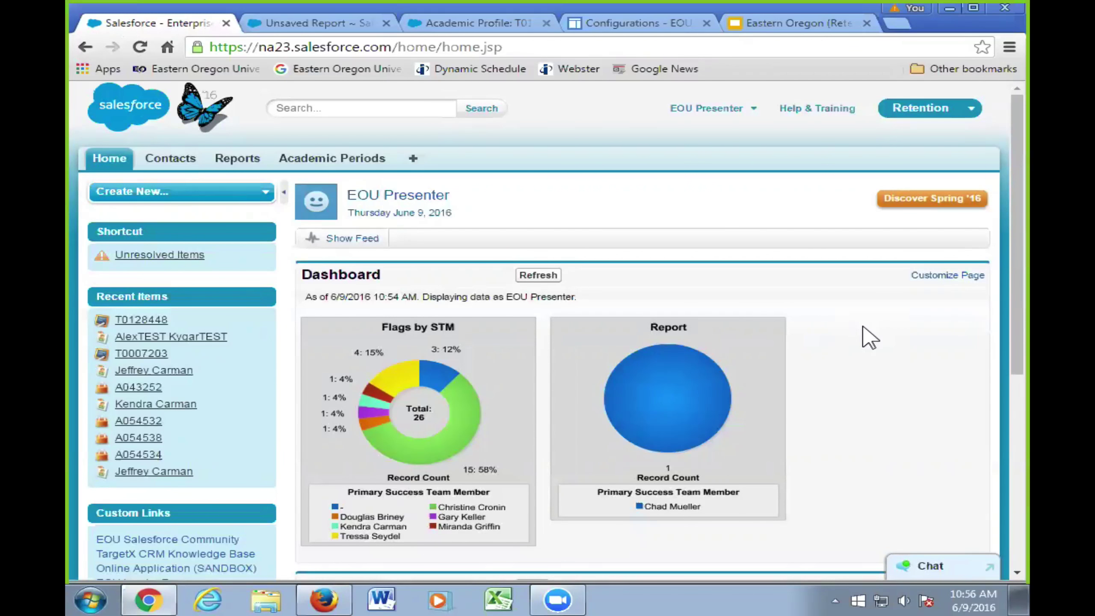
Step: Reselect and save Test Dash as the home page's dashboard snapshot source, and refresh the displayed dashboard
left_click(947, 276)
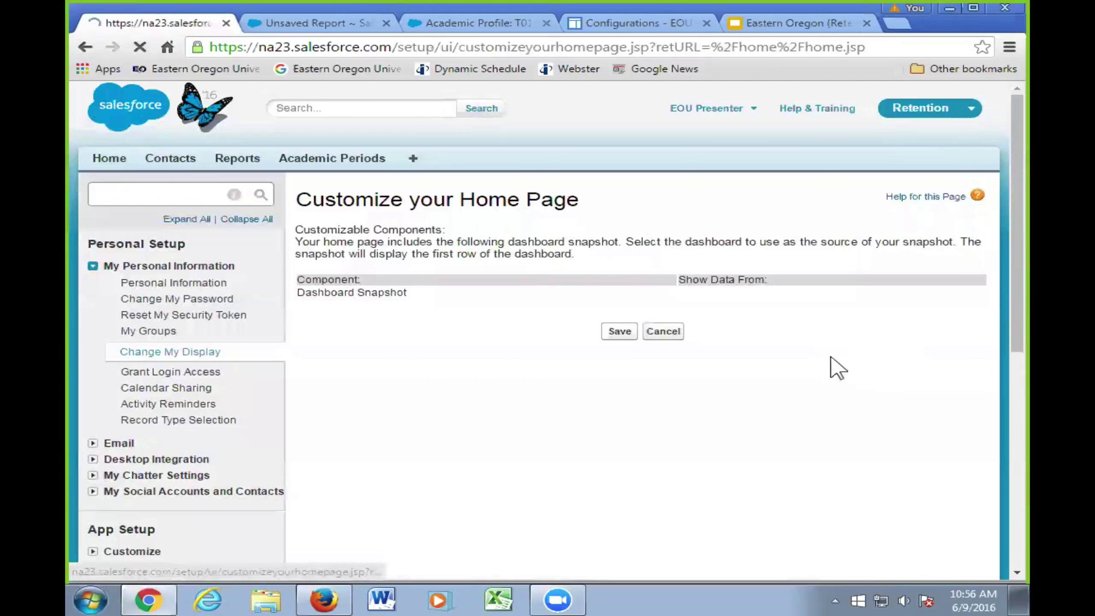
left_click(729, 296)
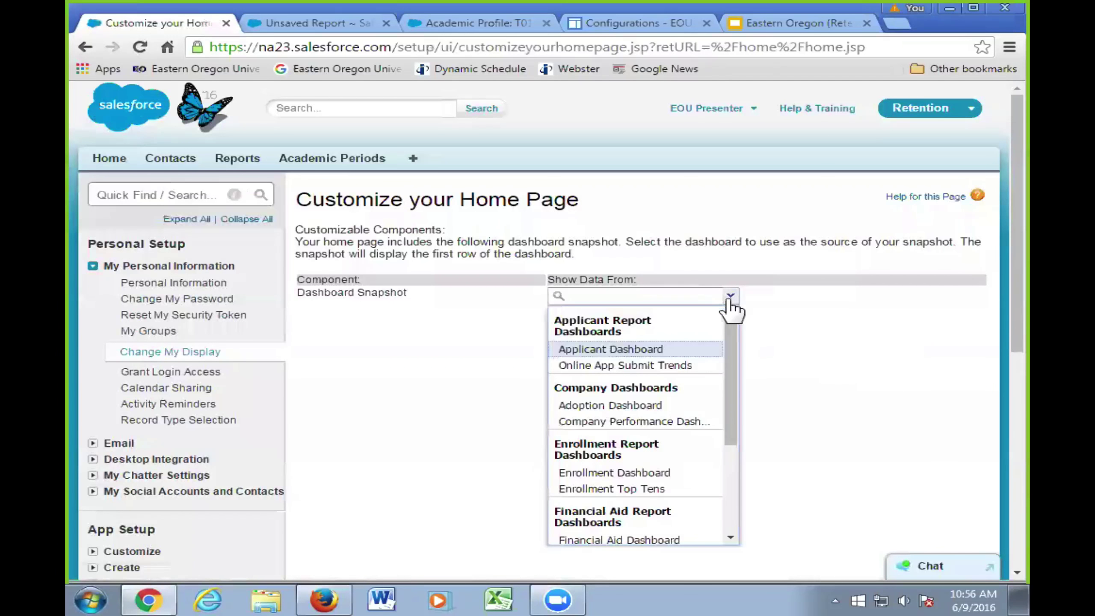
scroll(689, 351, "down", 2)
scroll(689, 350, "up", 2)
scroll(692, 350, "down", 6)
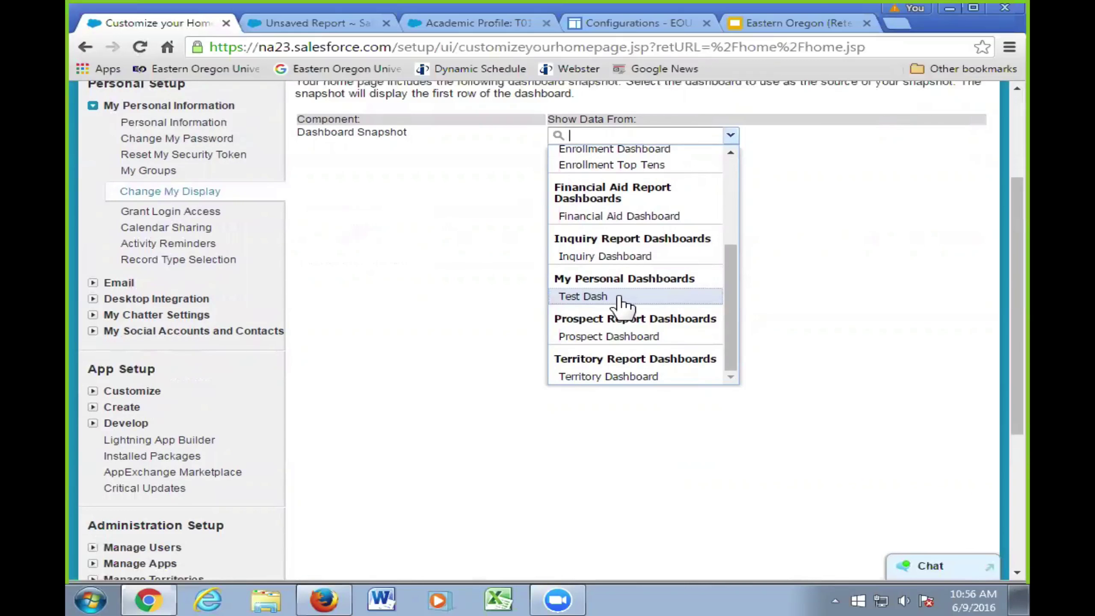
left_click(619, 298)
left_click(618, 176)
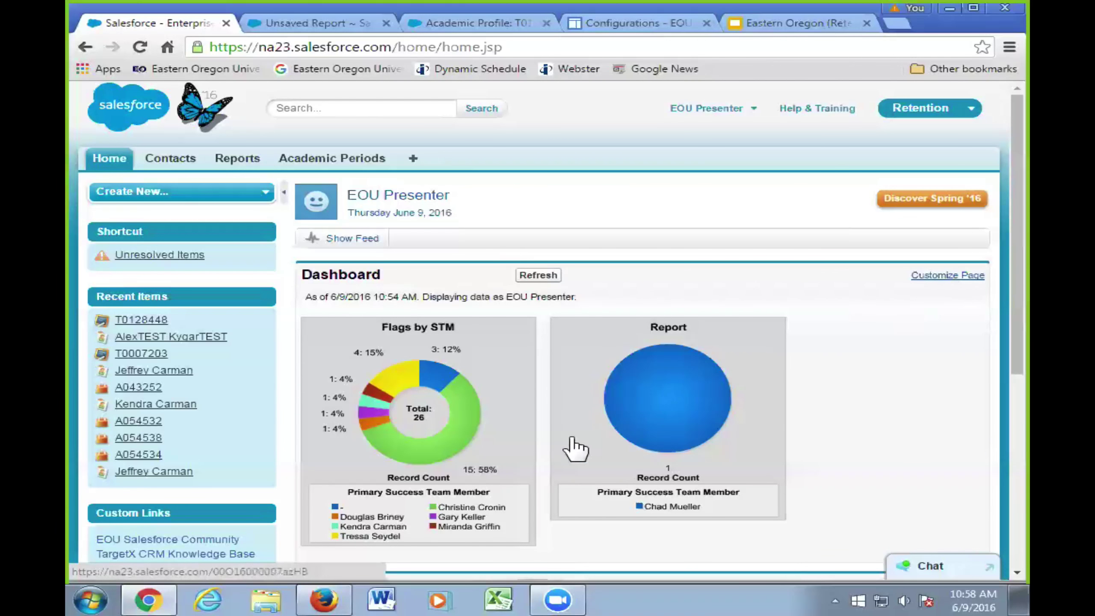
left_click(555, 278)
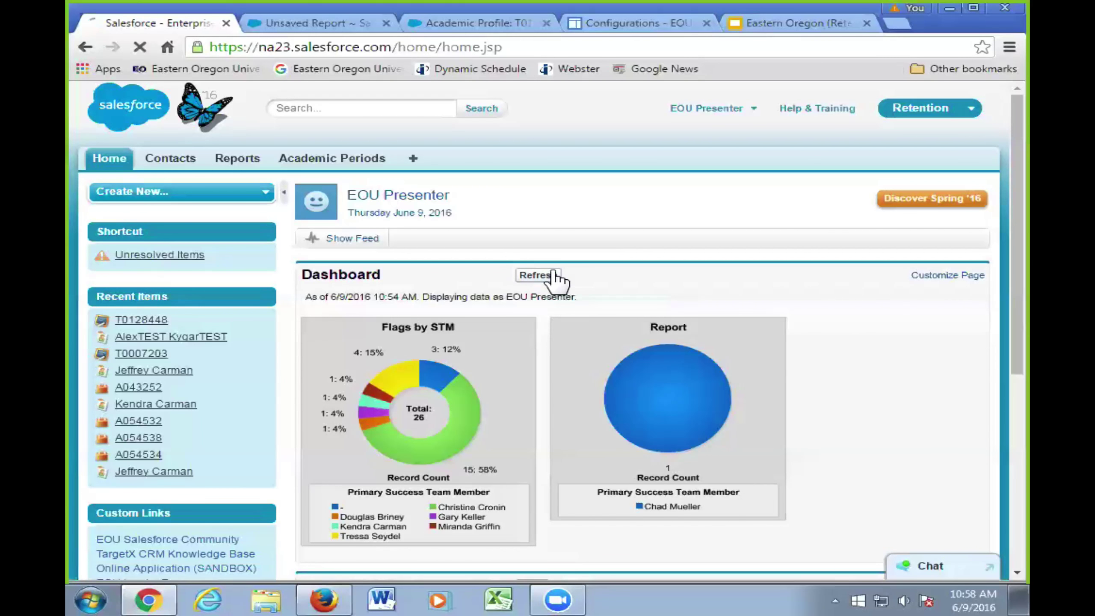